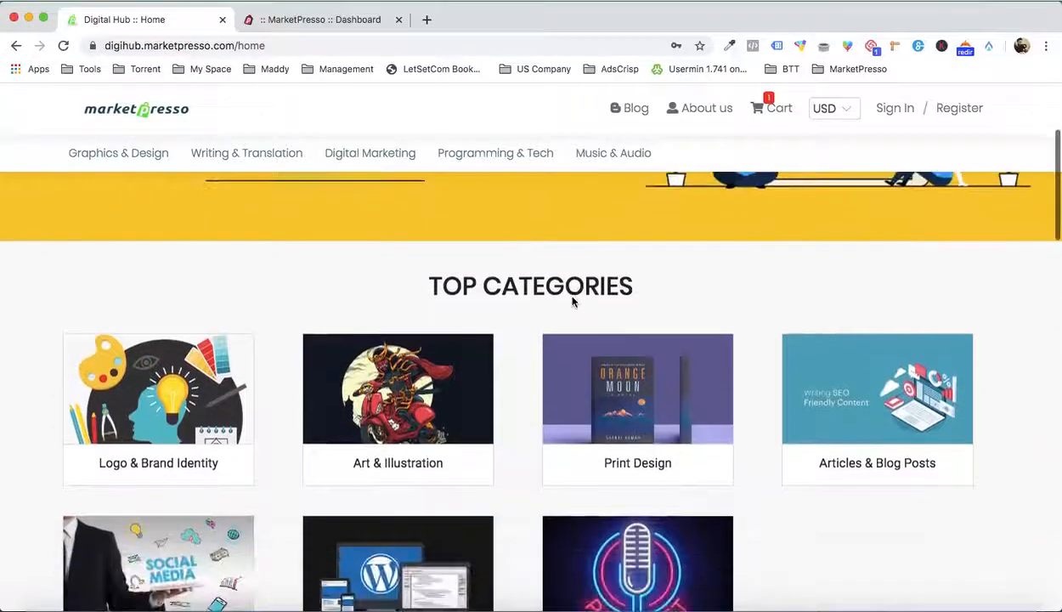
Examine the demo marketplace home page, including its top categories, about section, customer testimonials and popular services
scroll(685, 306, "up", 4)
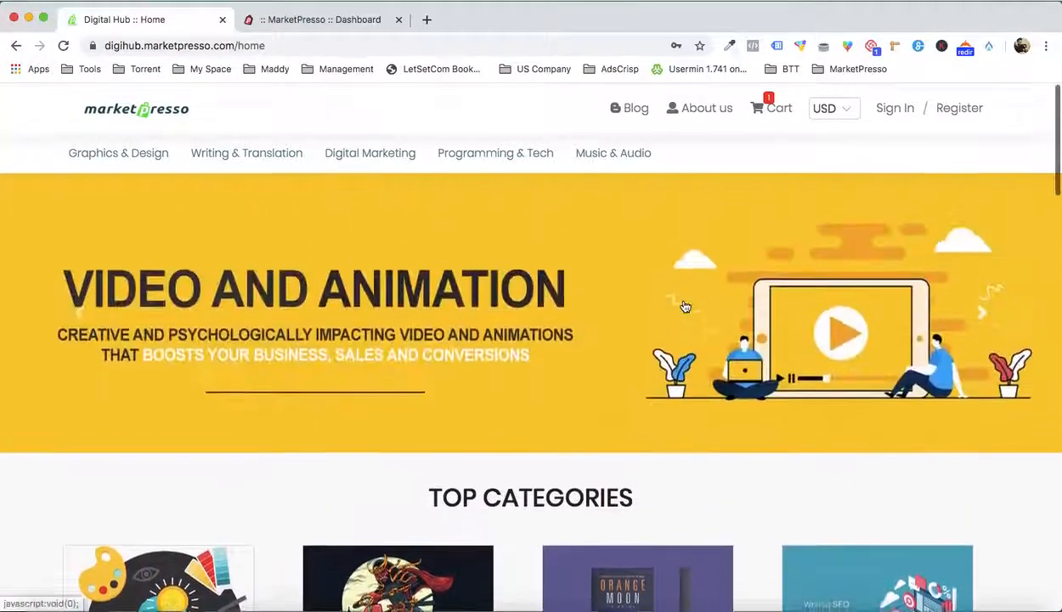
scroll(685, 306, "down", 6)
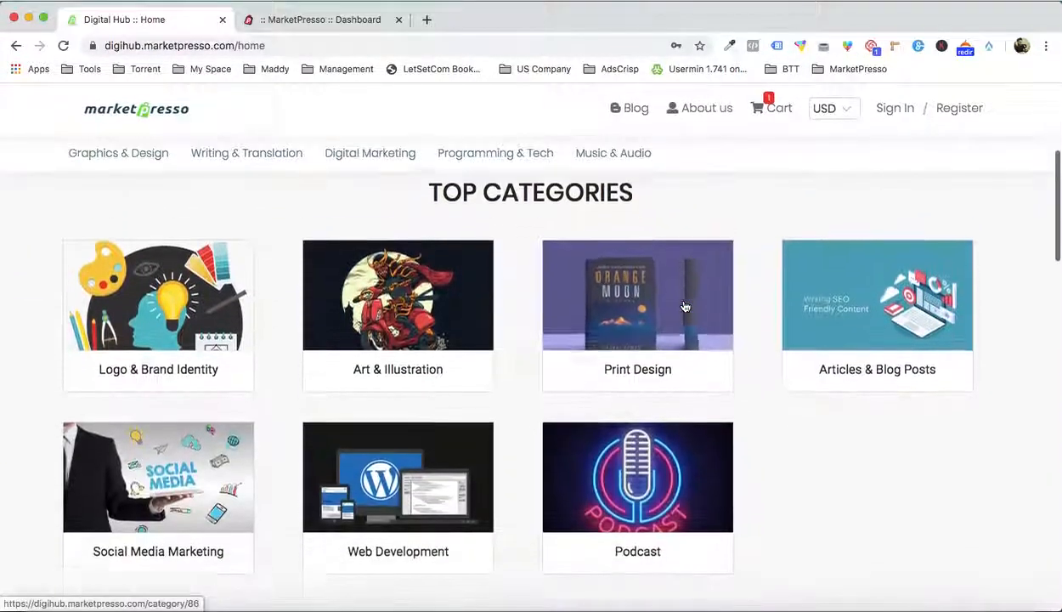
scroll(685, 306, "up", 6)
scroll(685, 306, "down", 6)
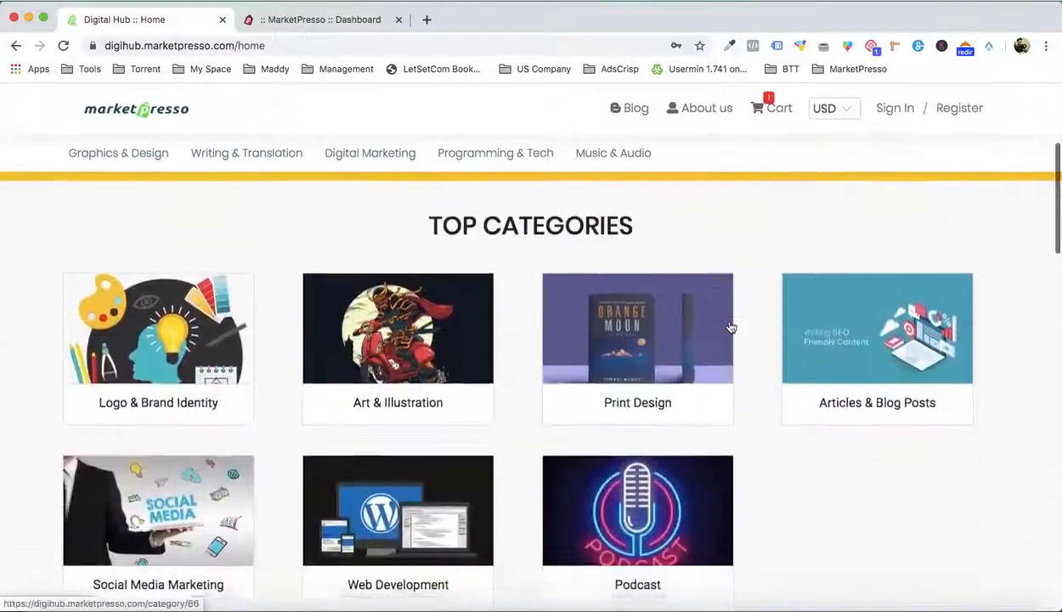
scroll(803, 403, "down", 8)
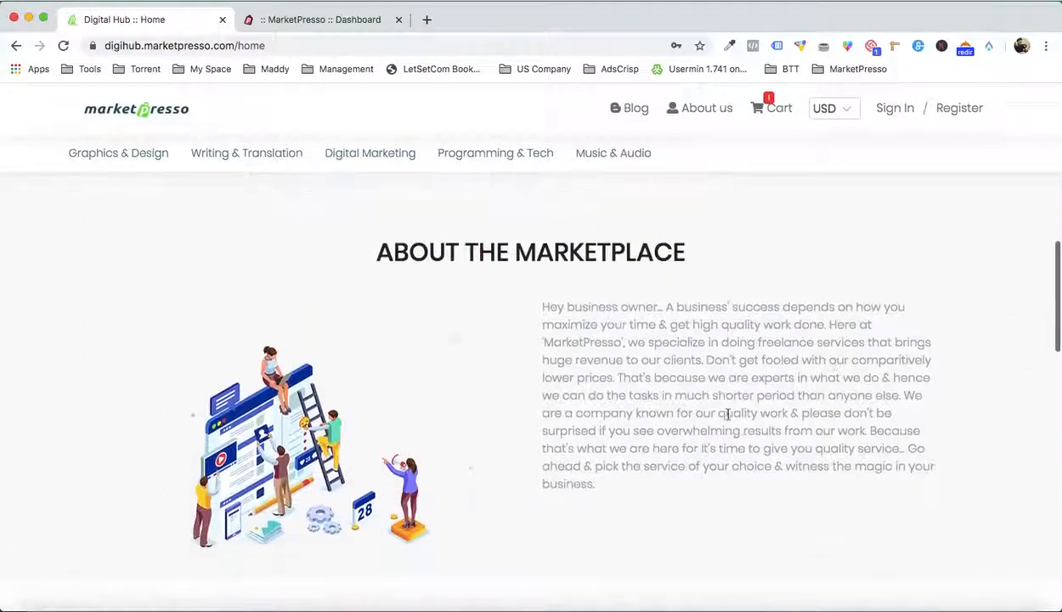
scroll(760, 433, "down", 10)
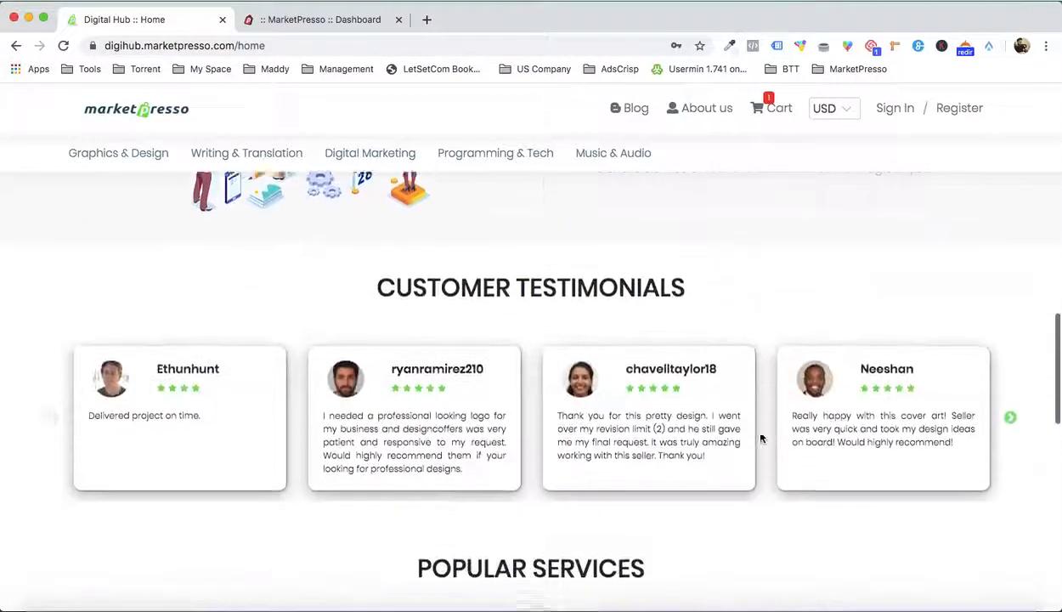
scroll(760, 437, "down", 6)
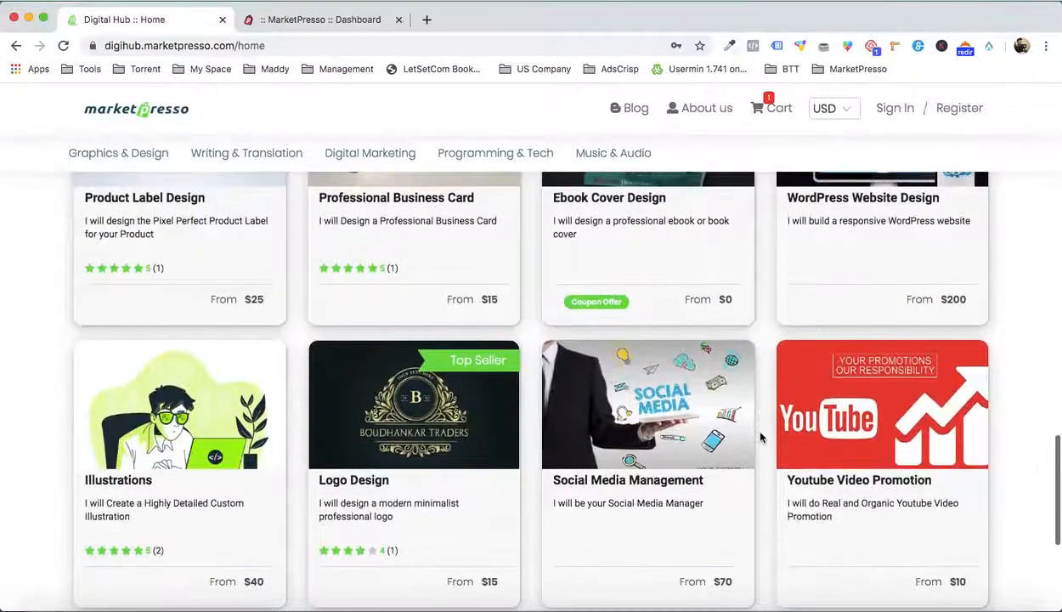
scroll(761, 438, "down", 4)
scroll(760, 438, "up", 15)
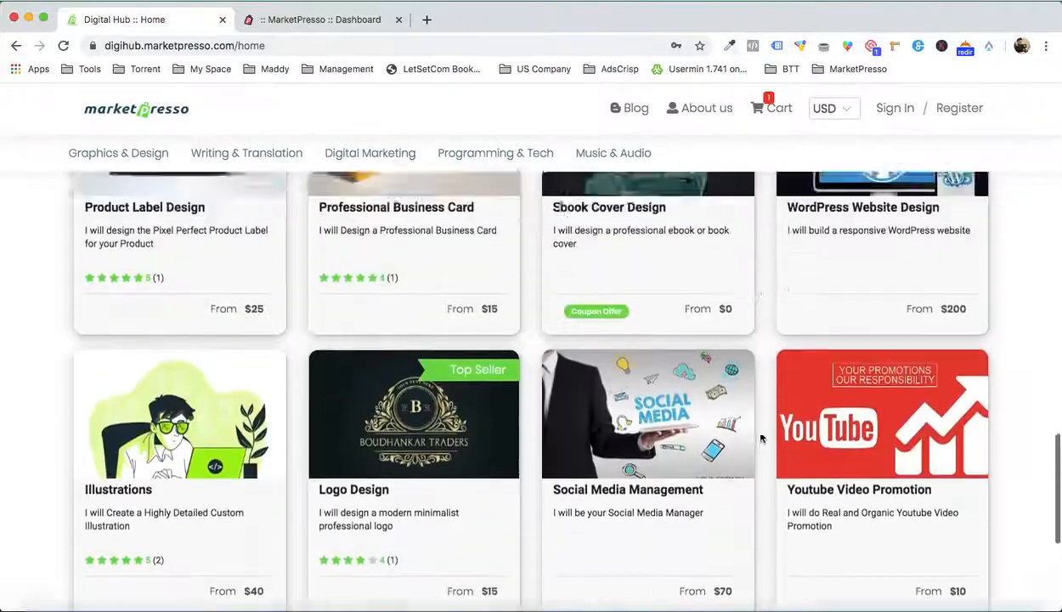
scroll(760, 437, "down", 9)
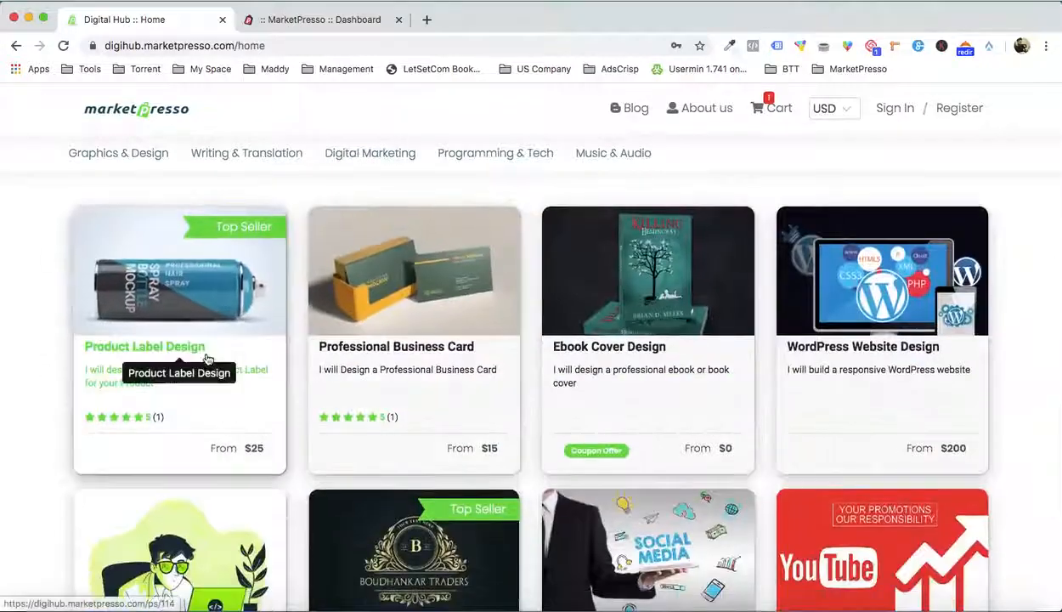
Open the Product Label Design service and review its image gallery, description, package comparison and customer reviews
left_click(207, 357)
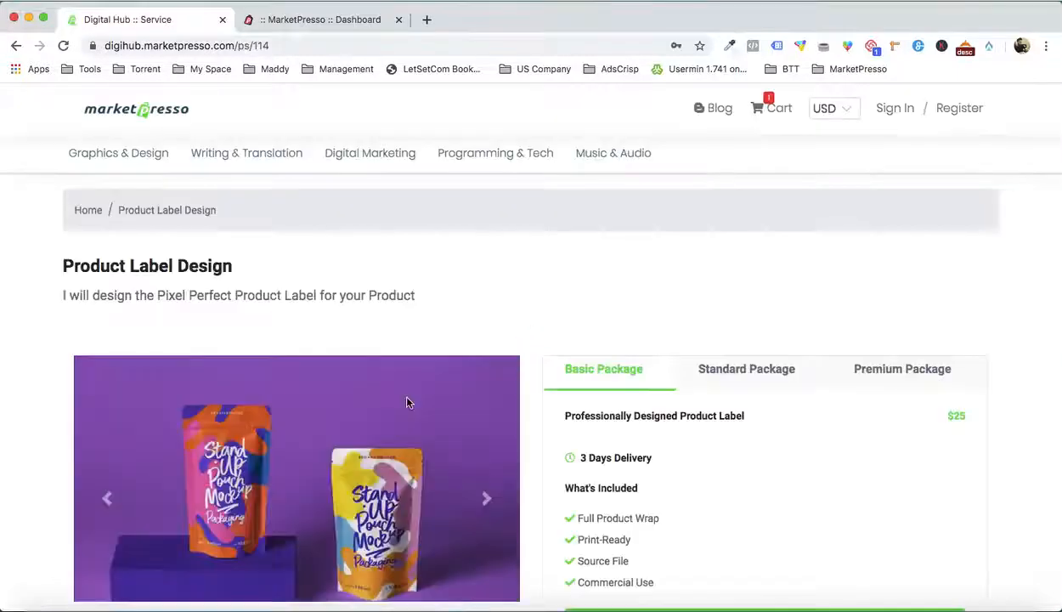
scroll(407, 401, "down", 2)
scroll(408, 401, "down", 10)
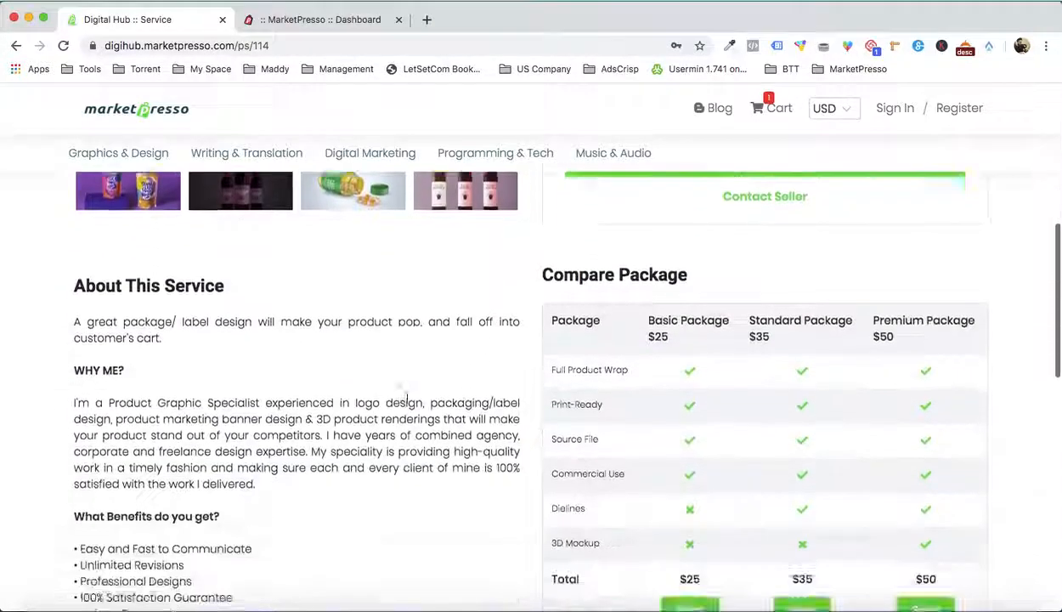
scroll(406, 401, "down", 5)
scroll(407, 401, "up", 9)
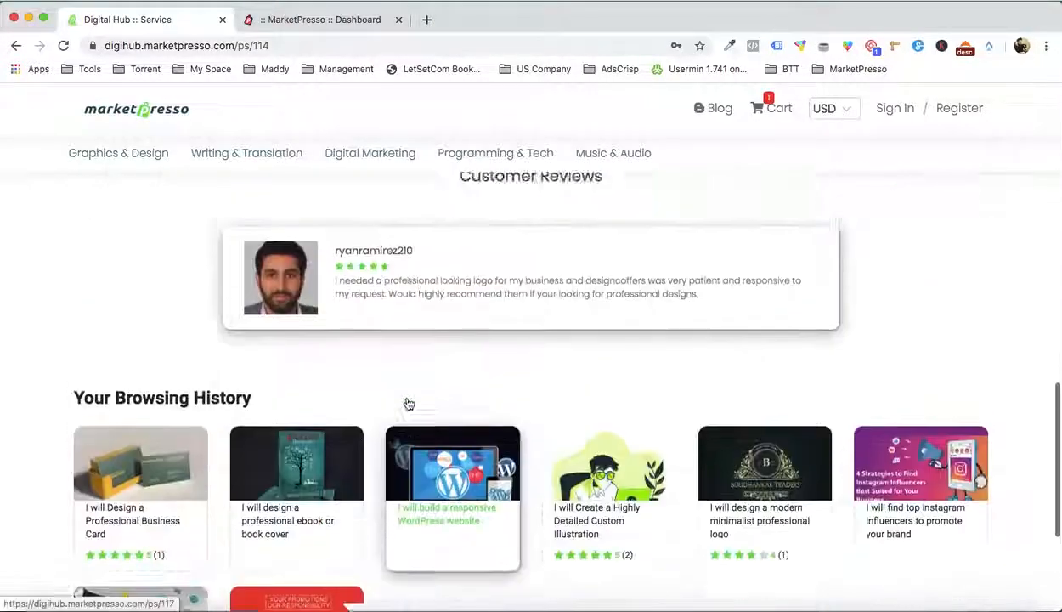
scroll(406, 401, "up", 4)
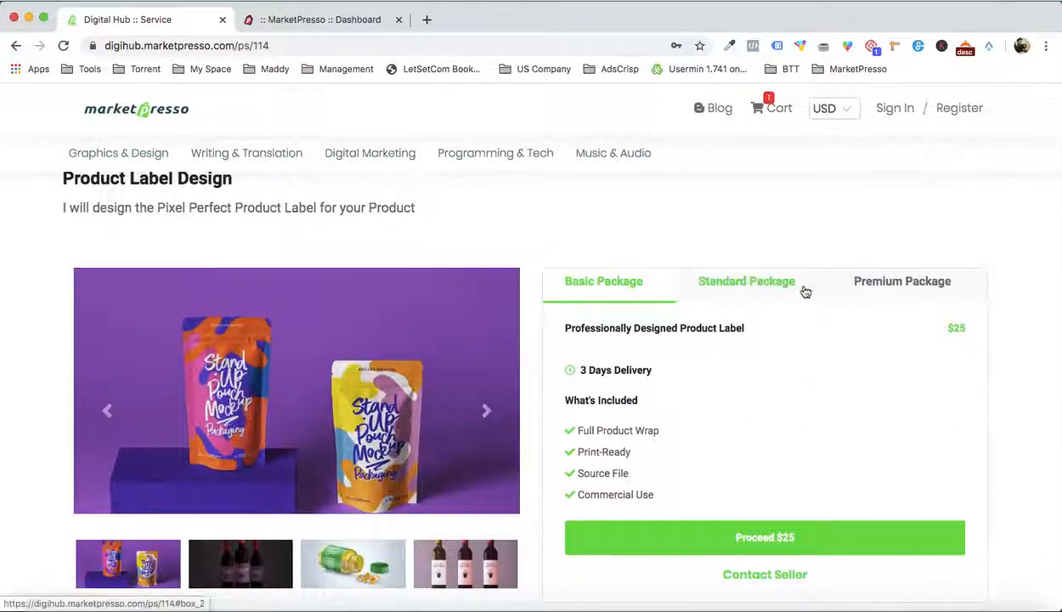
mouse_move(254, 156)
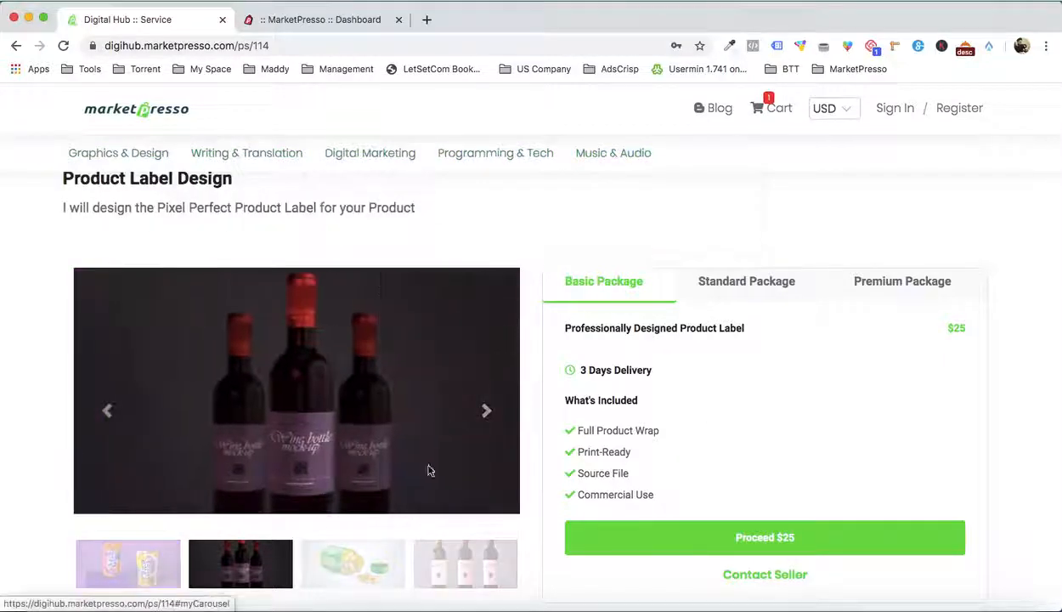
scroll(423, 436, "down", 2)
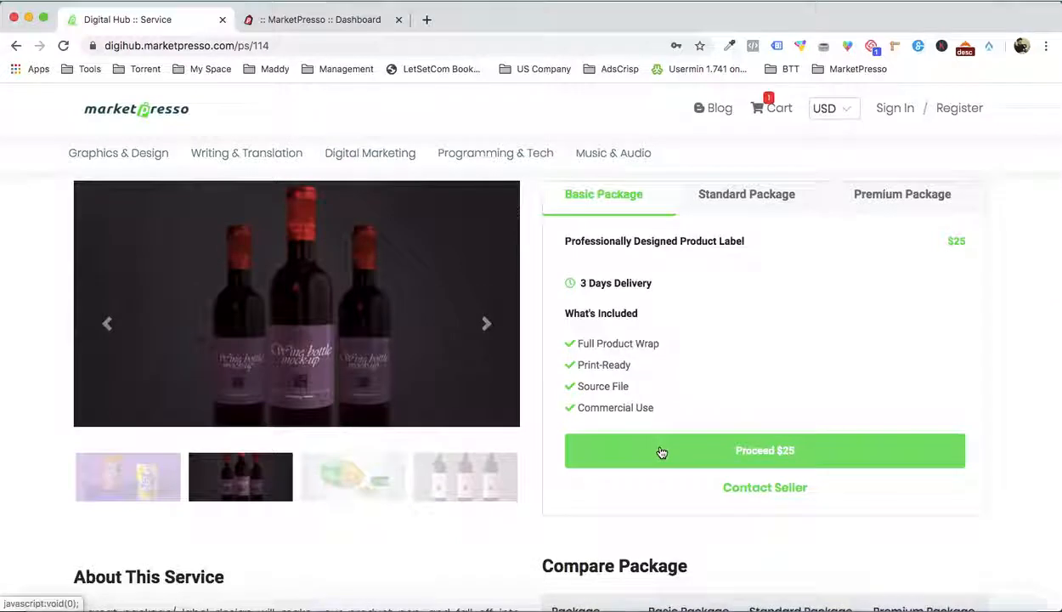
Proceed with the Basic Package of the label design service and review its add-ons and order summary
left_click(661, 451)
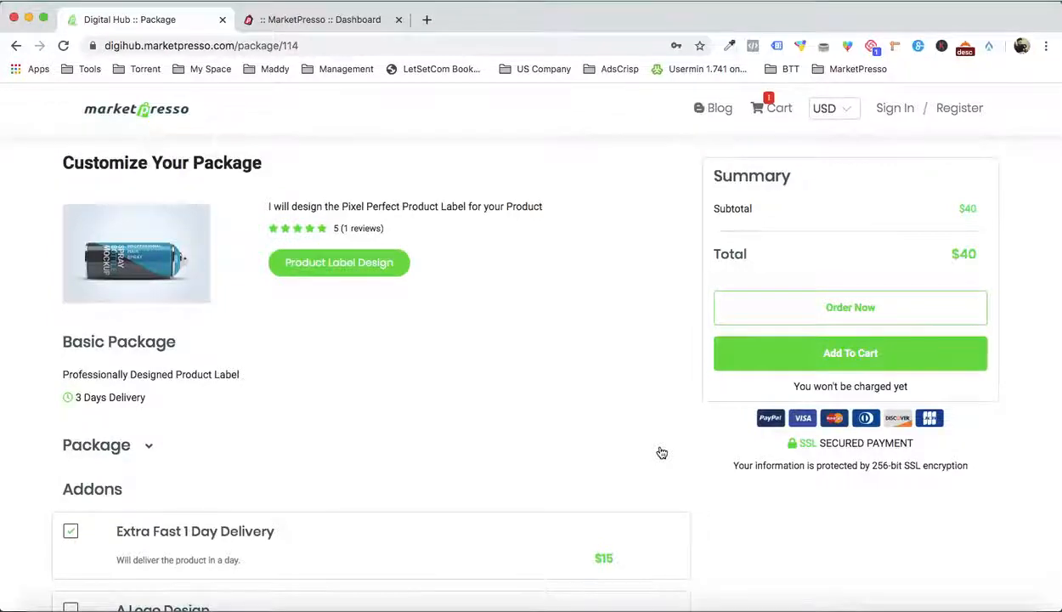
scroll(660, 451, "down", 5)
scroll(659, 451, "up", 5)
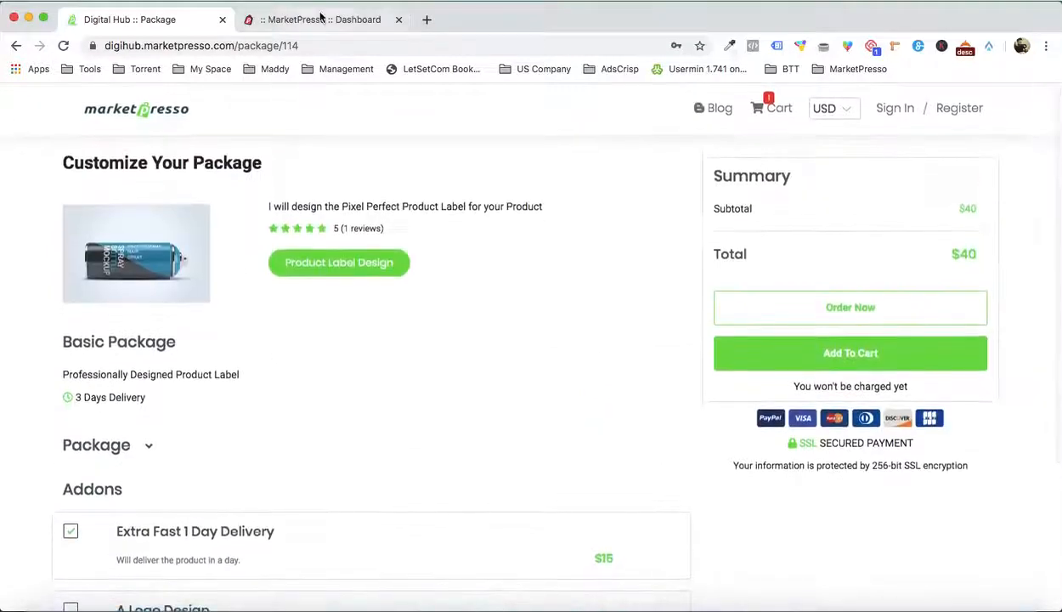
Switch to the MarketPresso dashboard and start a new marketplace that offers services
left_click(306, 19)
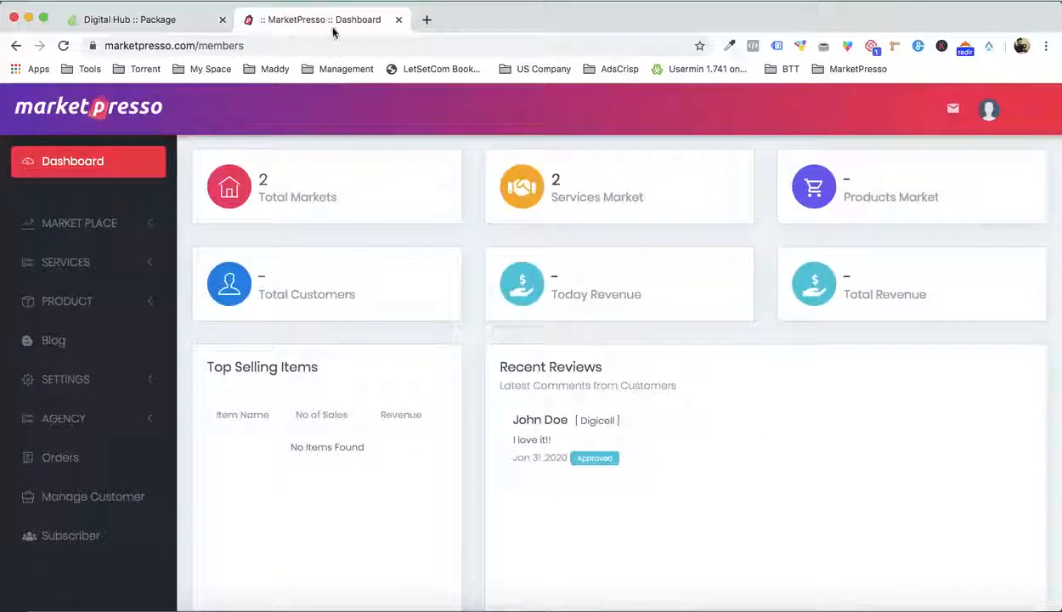
left_click(134, 223)
left_click(49, 294)
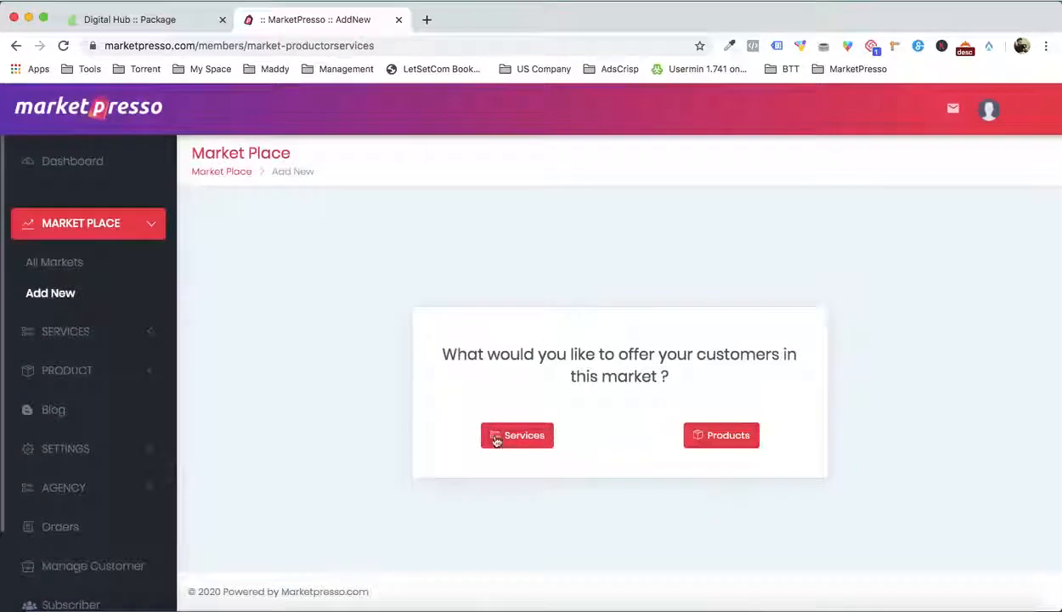
left_click(497, 439)
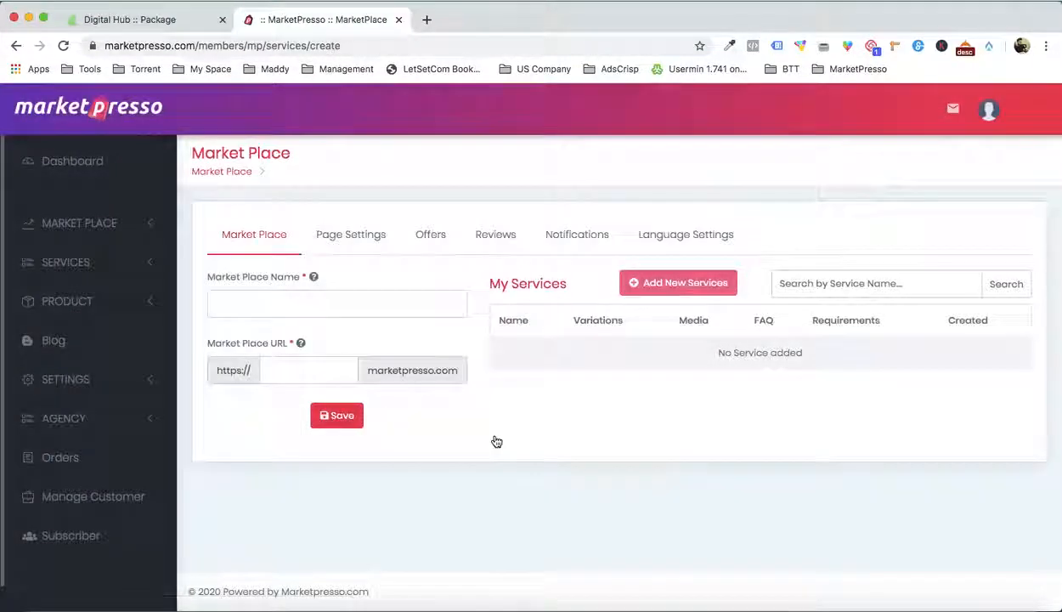
Name the marketplace "Digi Marketplace", set its URL subdomain to "digimarket" and save it
left_click(259, 298)
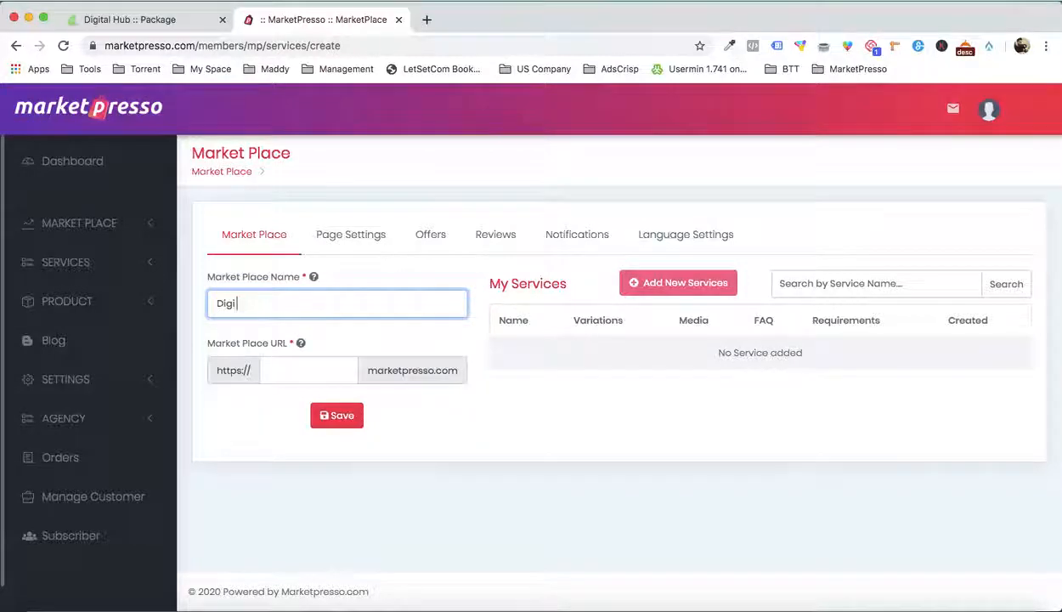
type("Digi Marketplace")
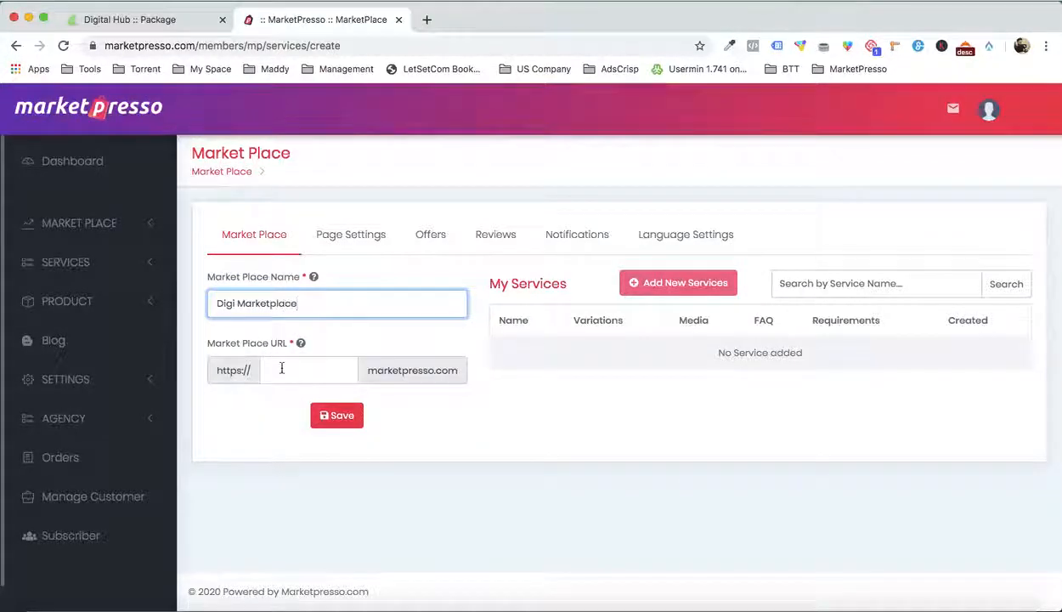
left_click(283, 368)
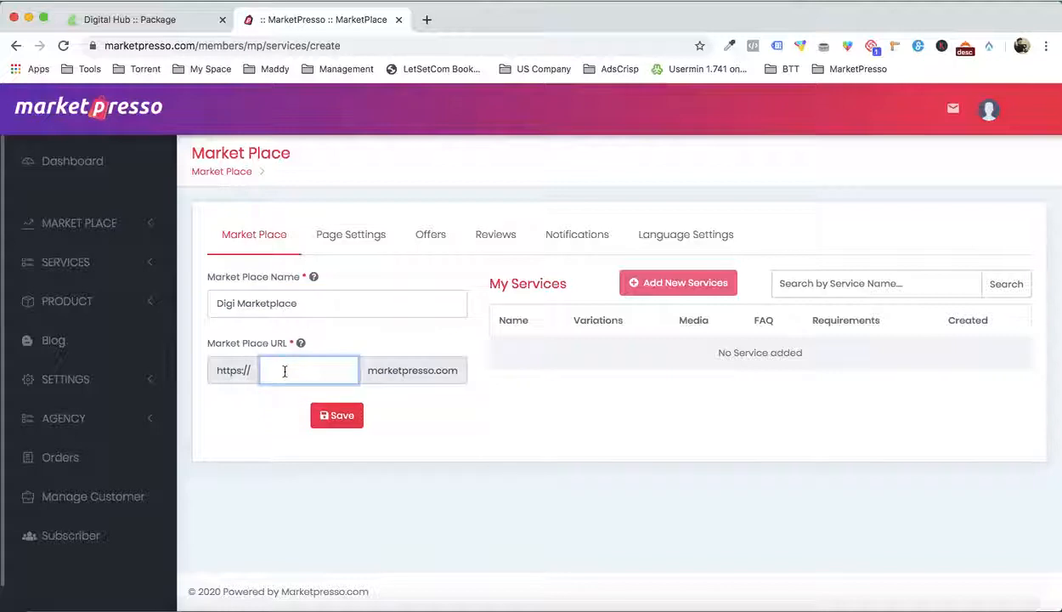
type("digimarket")
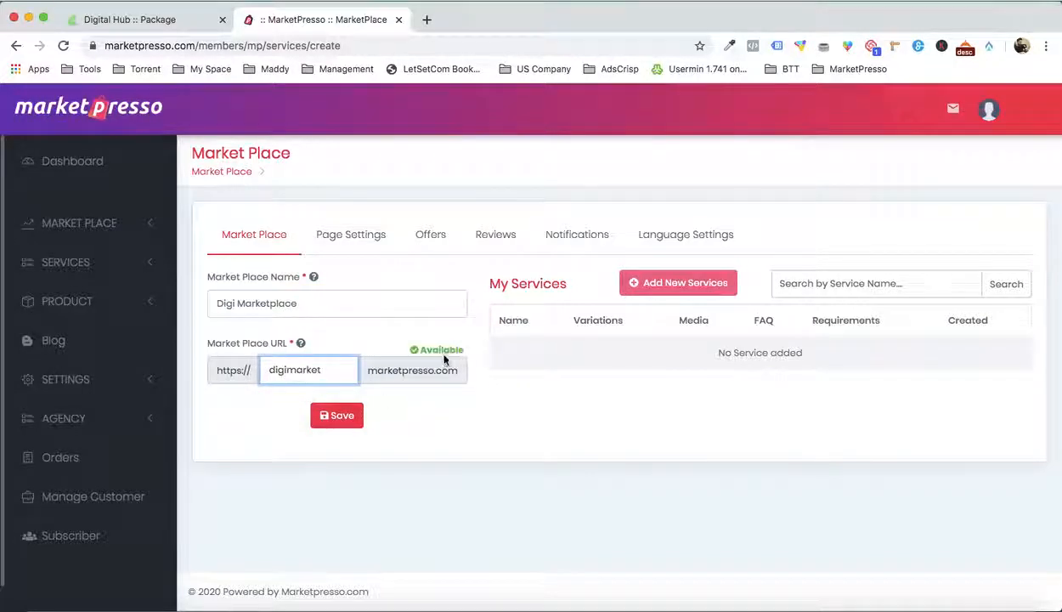
left_click(348, 416)
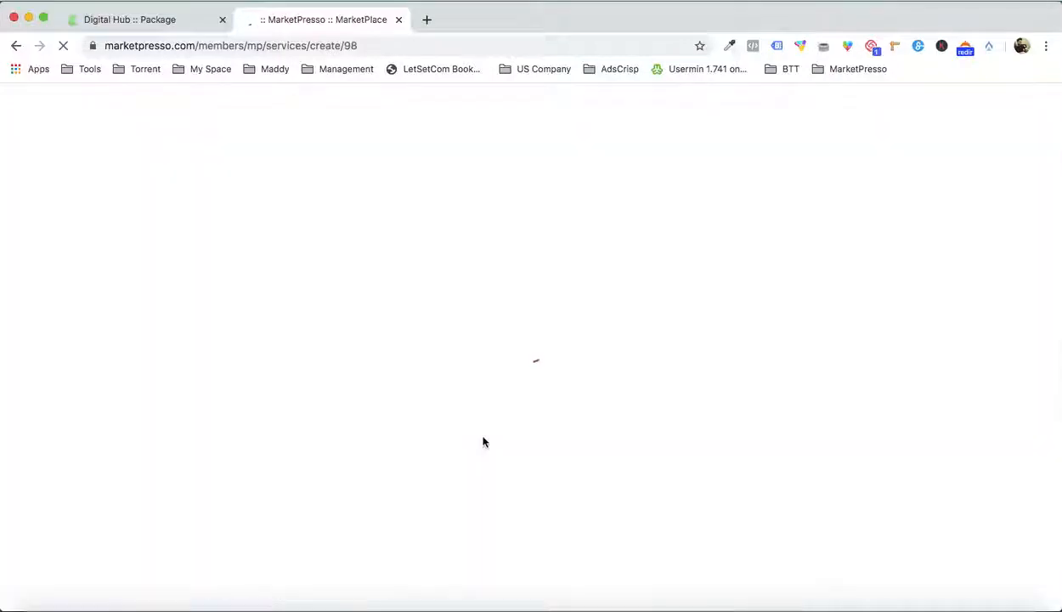
Upload logo1.png from the Logo folder inside Demo and assign it as the marketplace logo
scroll(483, 441, "down", 1)
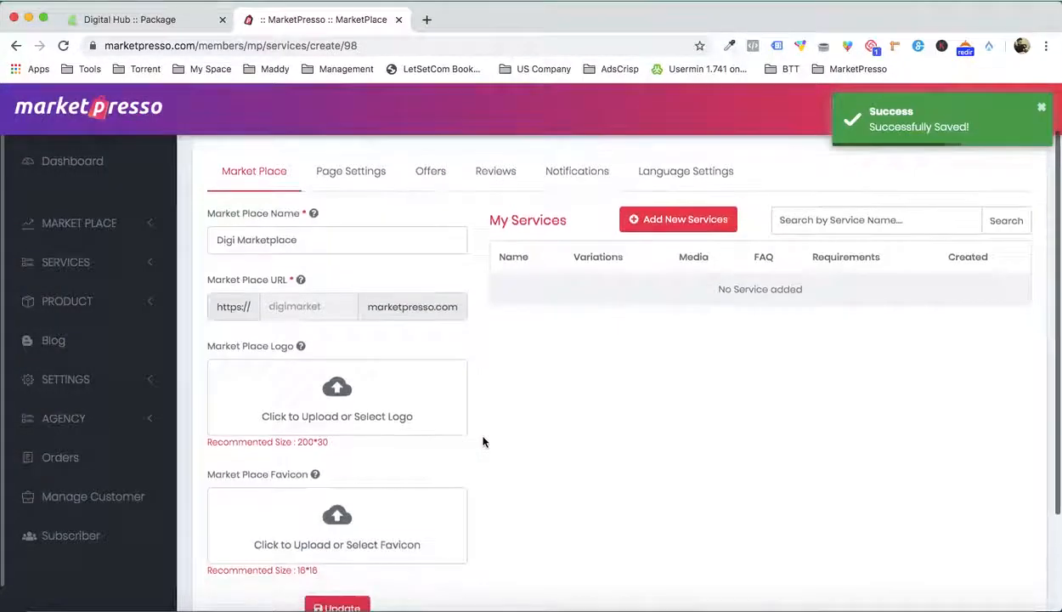
left_click(375, 408)
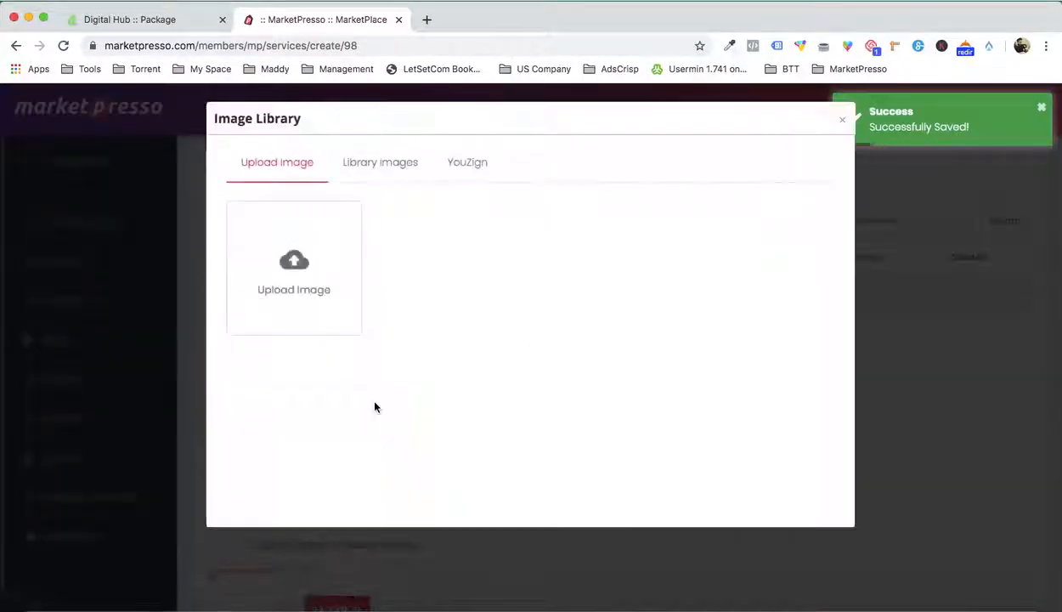
left_click(289, 238)
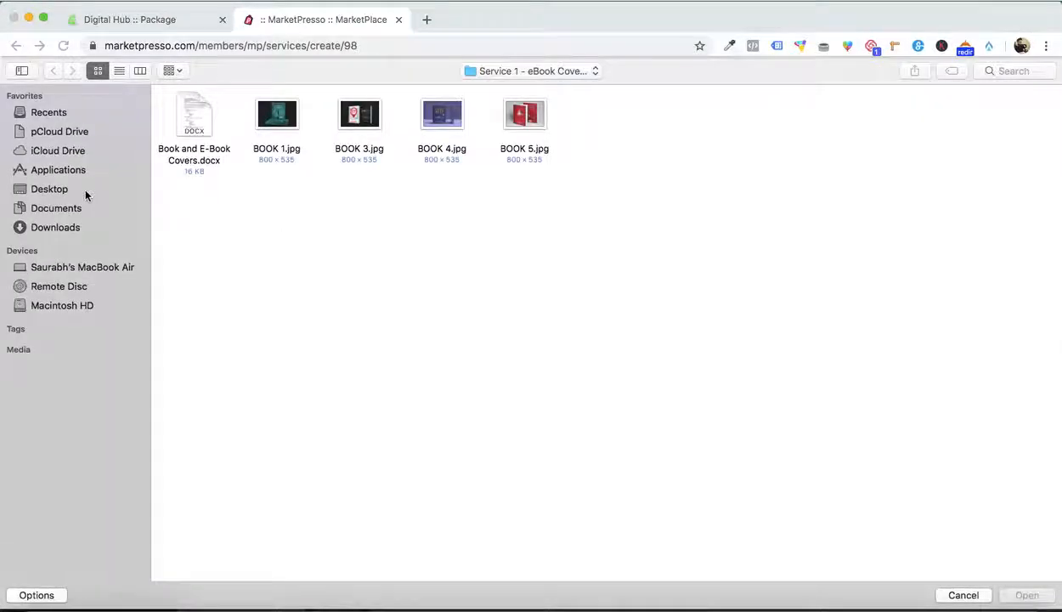
left_click(527, 72)
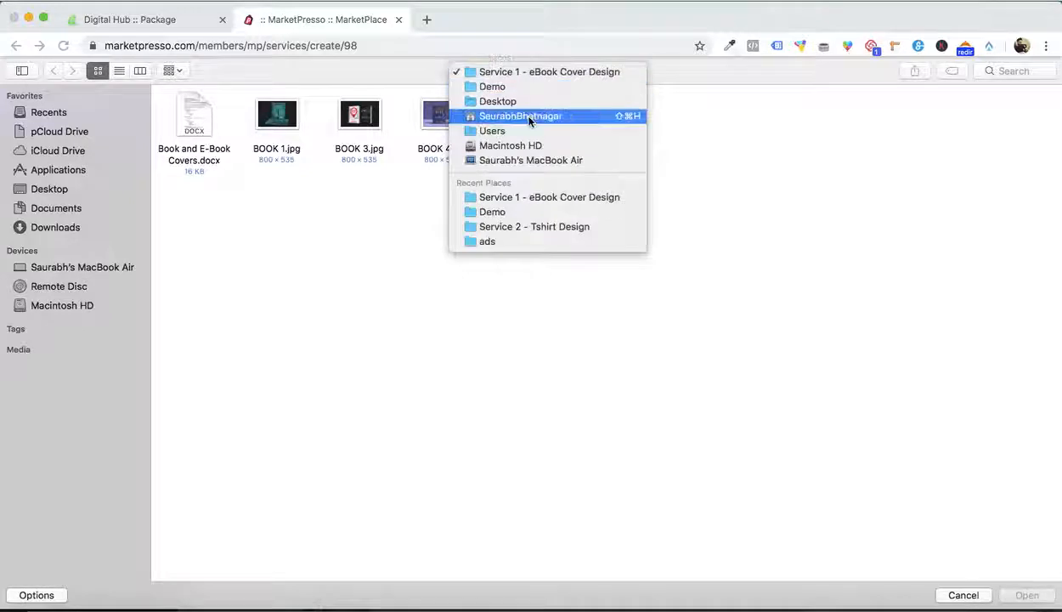
left_click(524, 89)
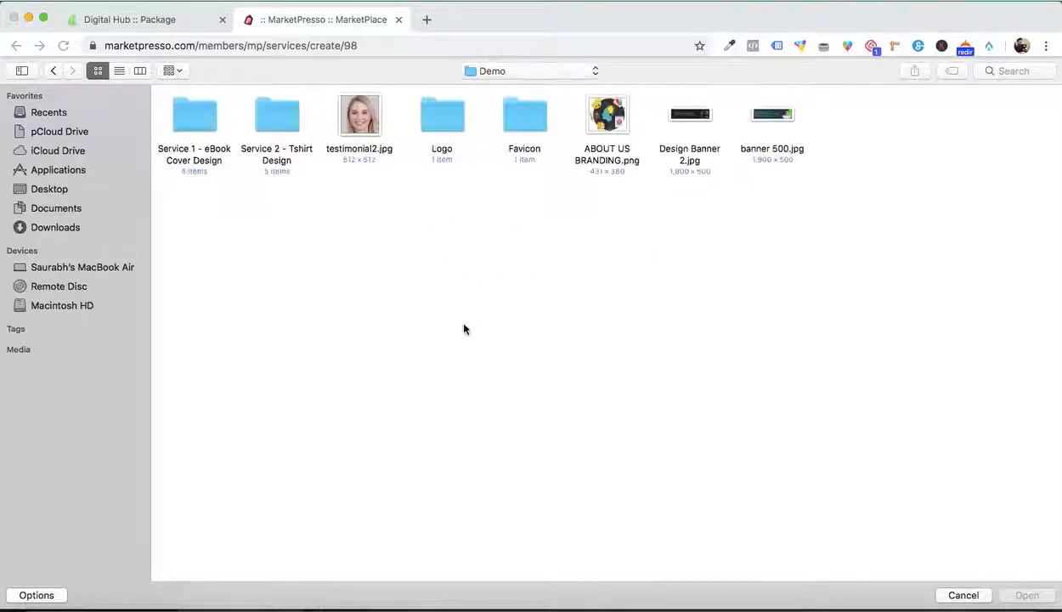
double_click(430, 134)
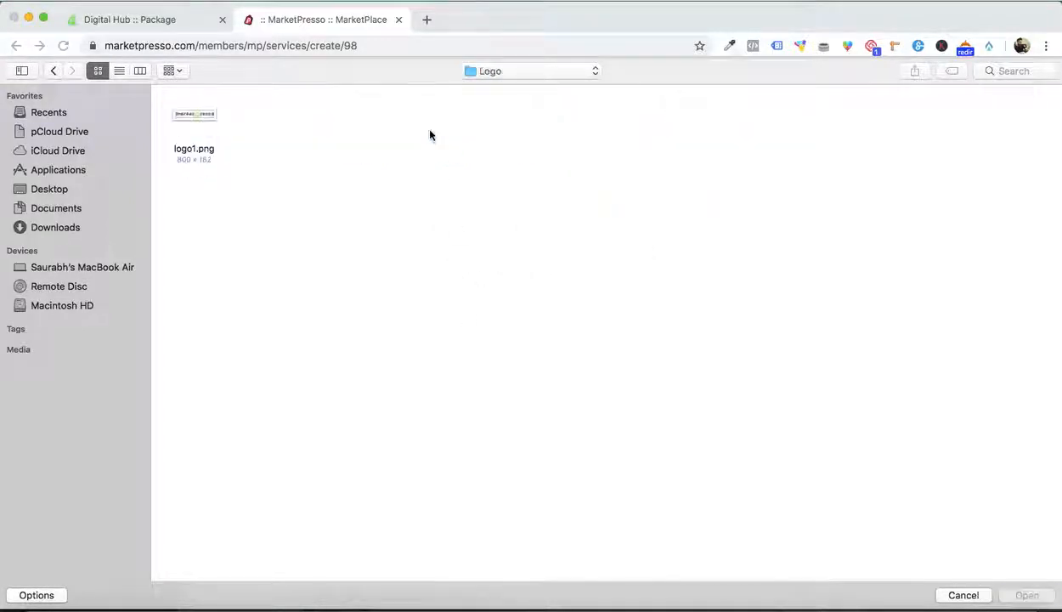
double_click(203, 120)
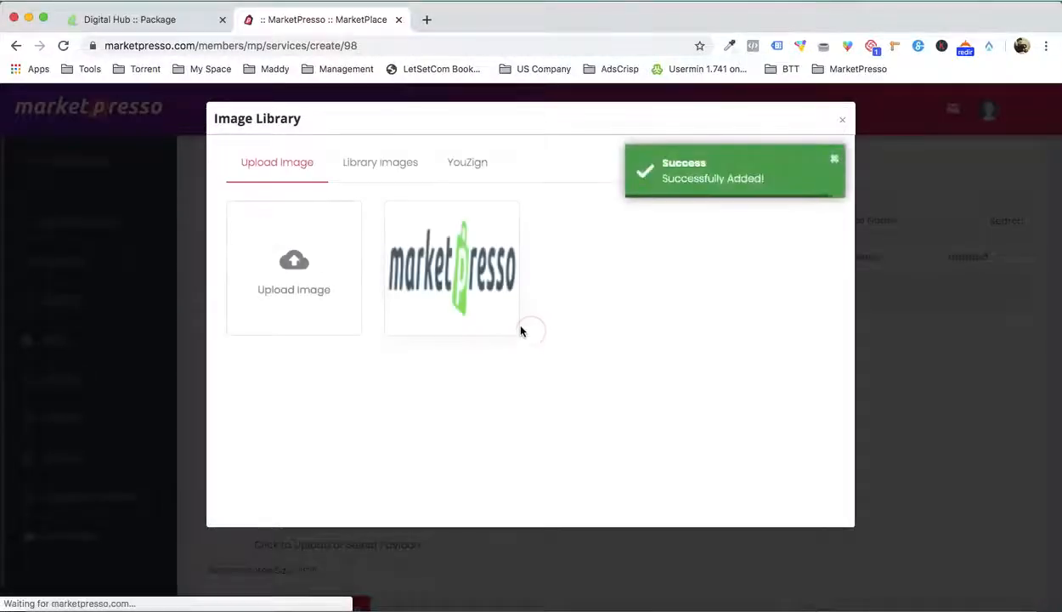
mouse_move(416, 235)
left_click(433, 268)
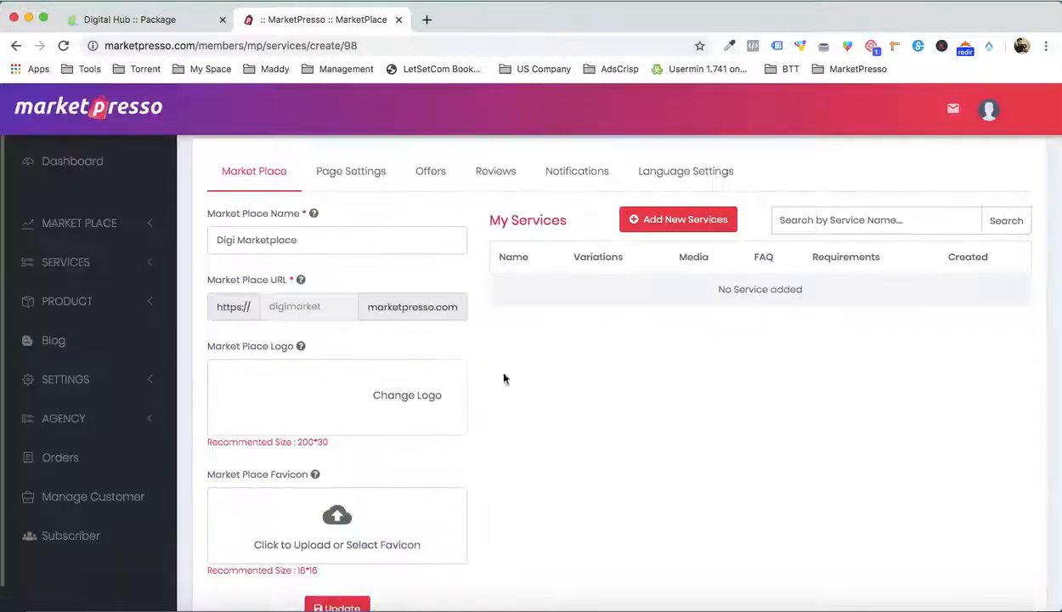
Upload favicon.png from the Favicon folder inside Demo and assign it as the marketplace favicon
scroll(539, 440, "down", 2)
left_click(347, 411)
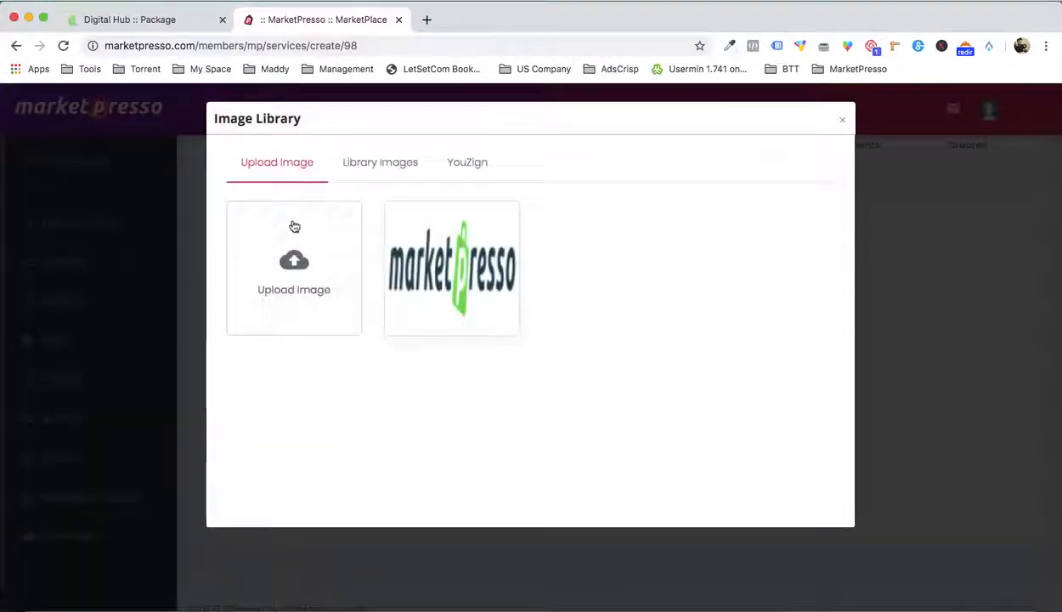
left_click(295, 226)
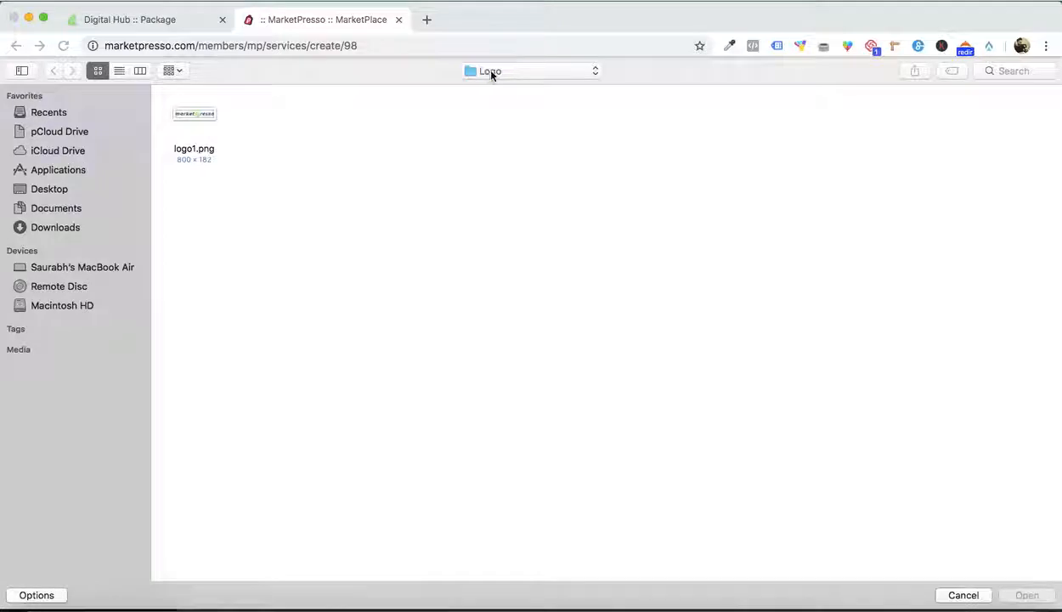
left_click(491, 72)
left_click(506, 88)
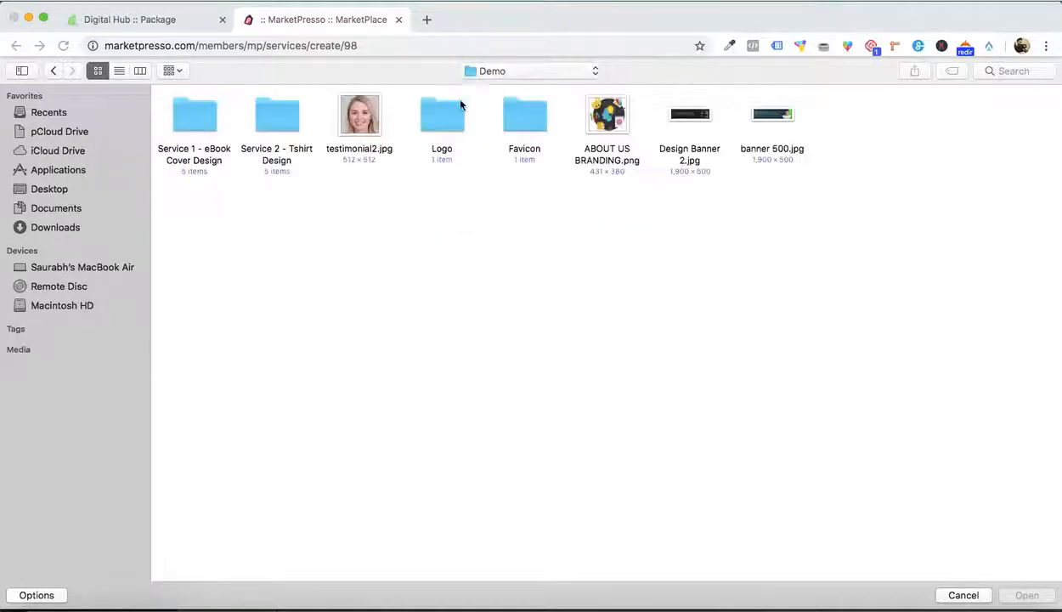
double_click(508, 110)
double_click(212, 103)
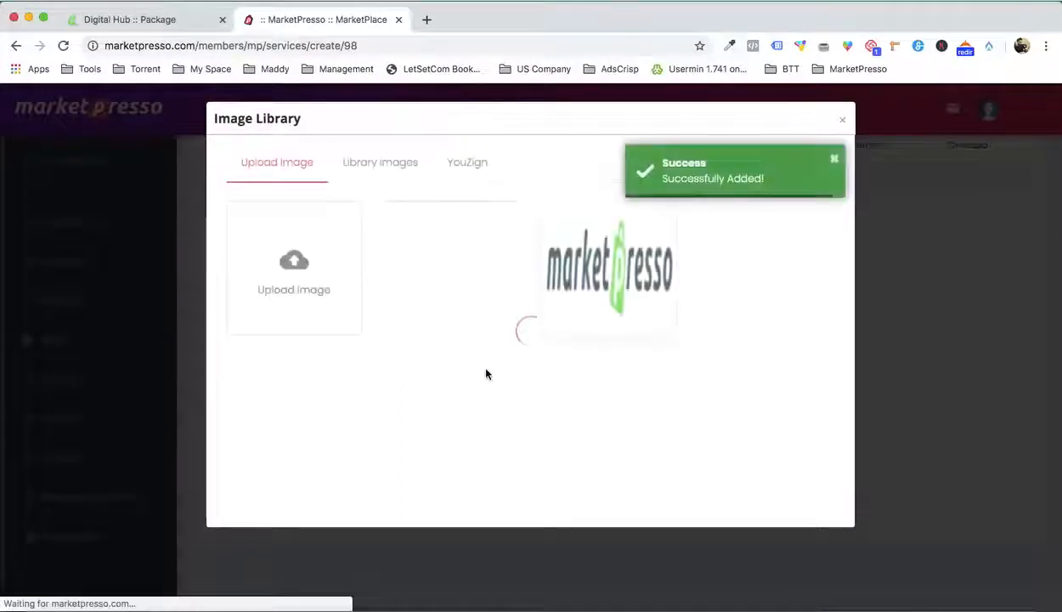
left_click(430, 270)
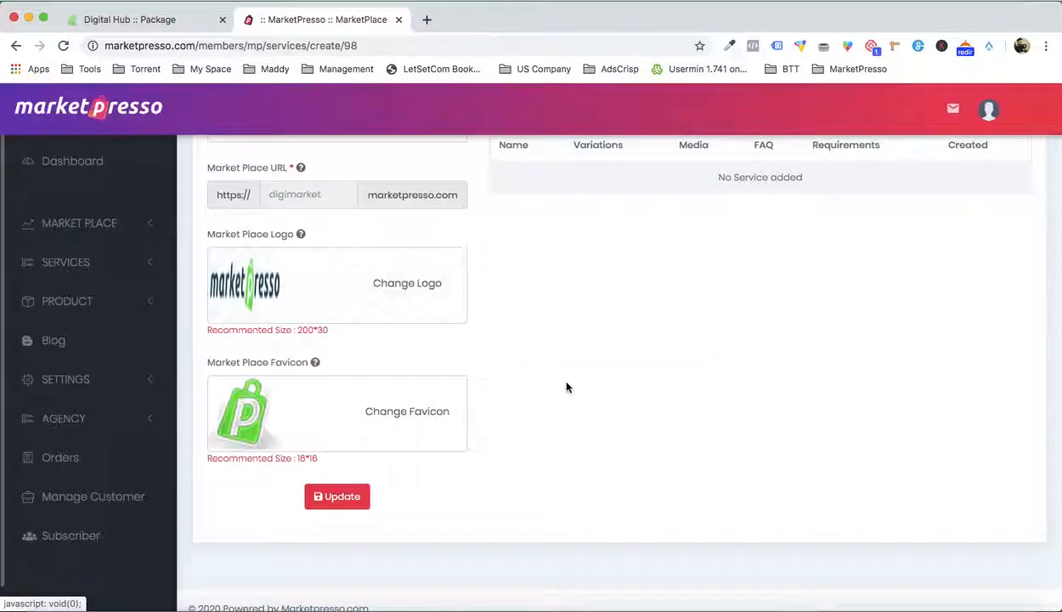
Start creating a new service for the Digi Marketplace
scroll(567, 386, "up", 4)
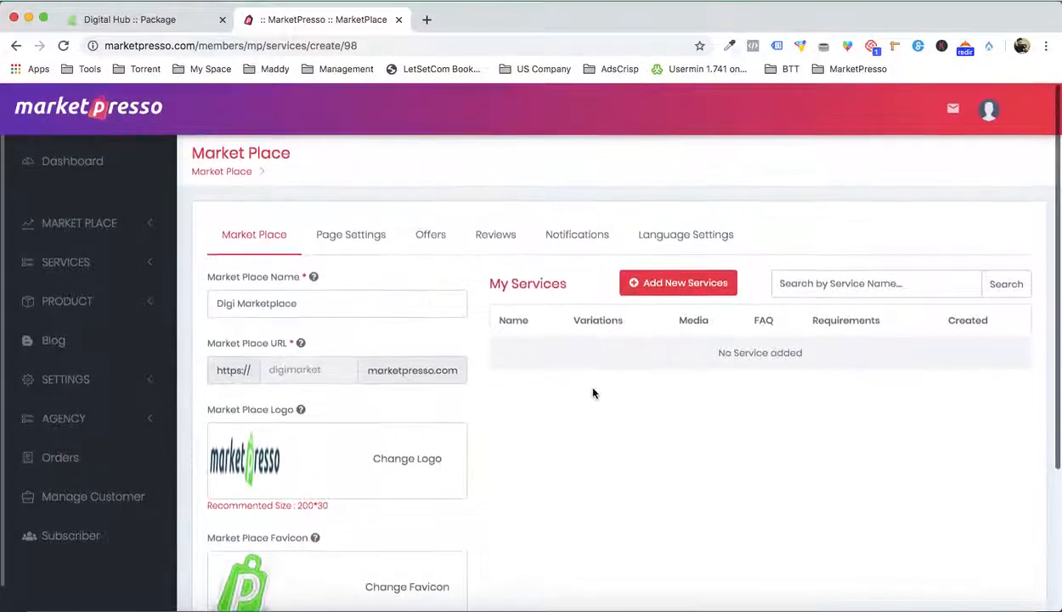
scroll(583, 382, "down", 3)
scroll(510, 357, "up", 2)
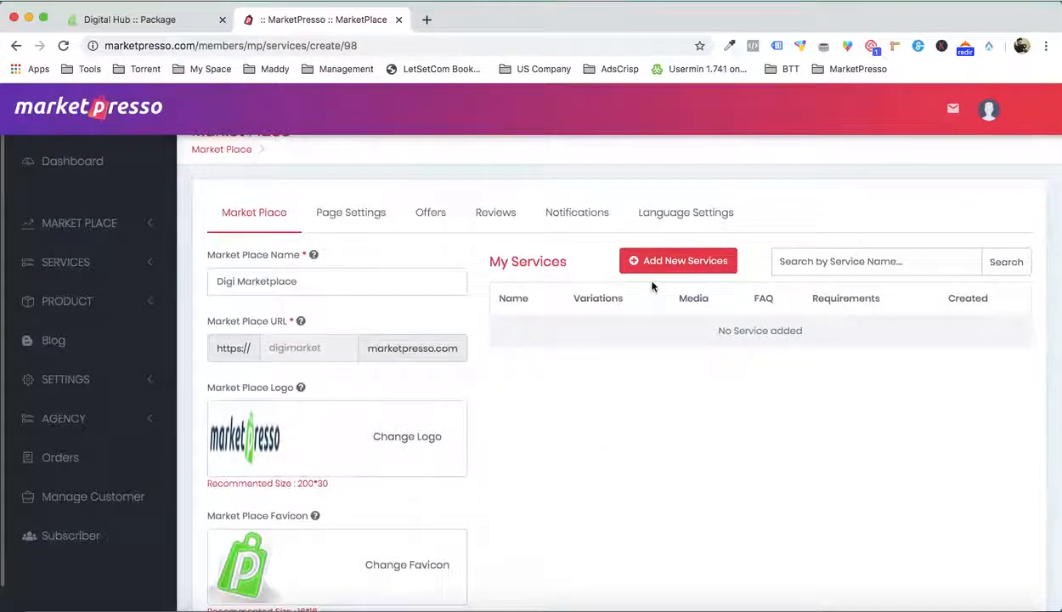
left_click(668, 263)
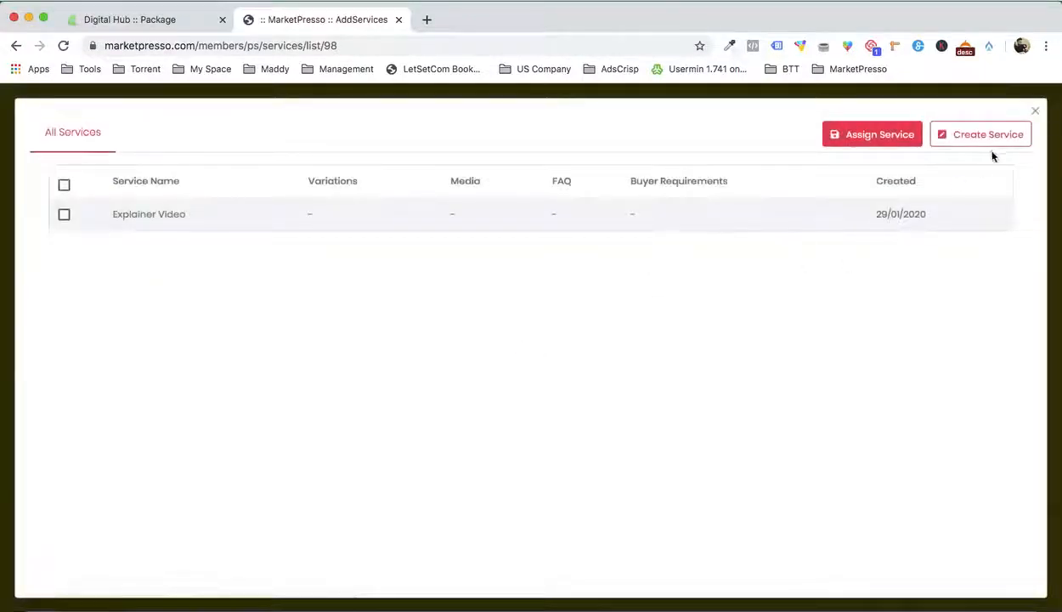
left_click(984, 136)
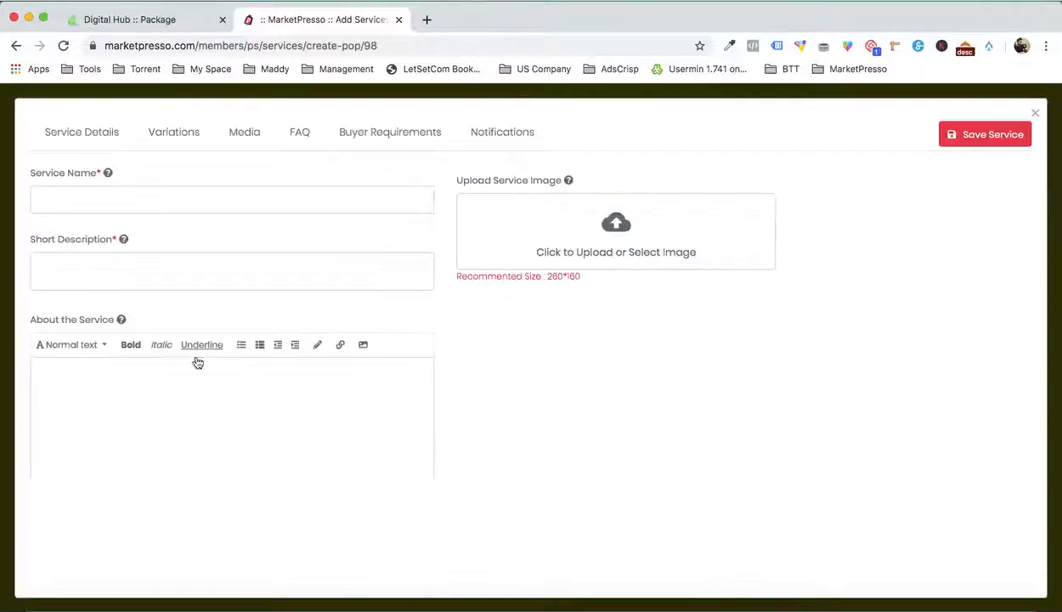
Open "Book and E-Book Covers.docx" from the "Service 1 - eBook Cover Design" folder inside Demo on the Desktop
left_click(40, 593)
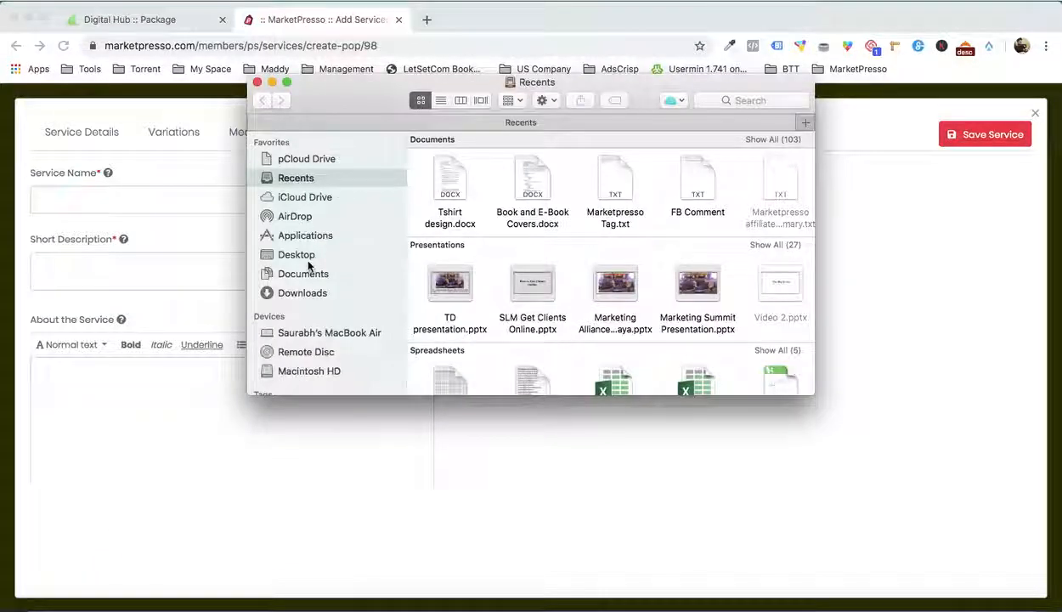
left_click(297, 255)
double_click(698, 166)
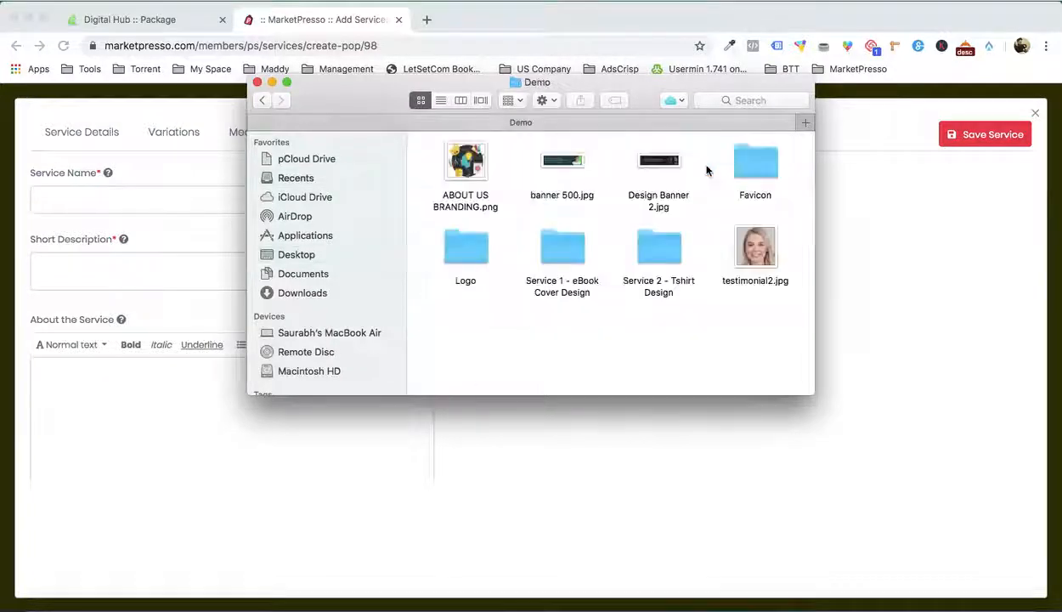
double_click(559, 247)
left_click(468, 244)
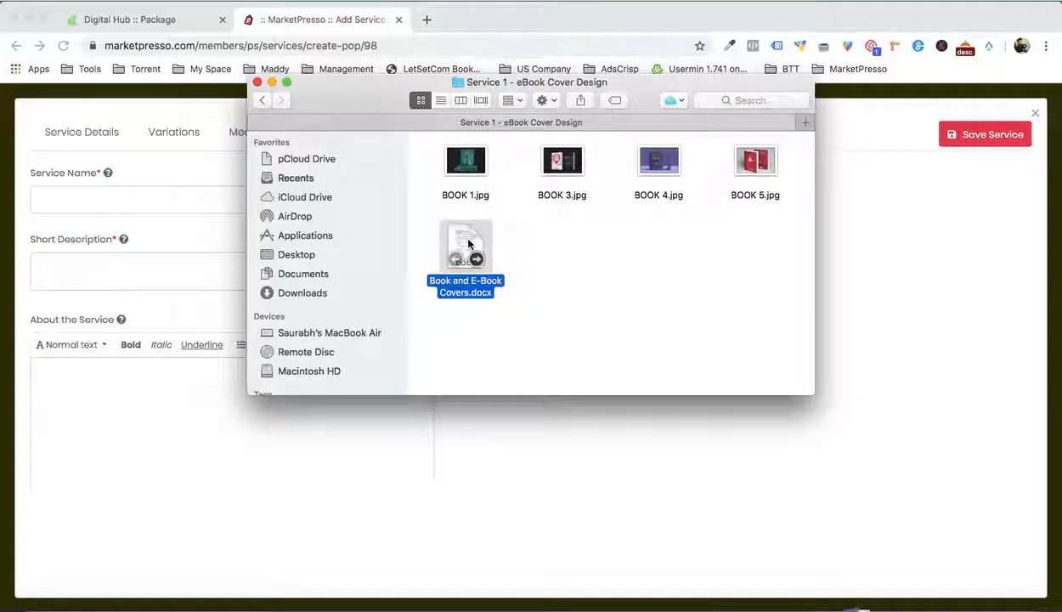
double_click(468, 244)
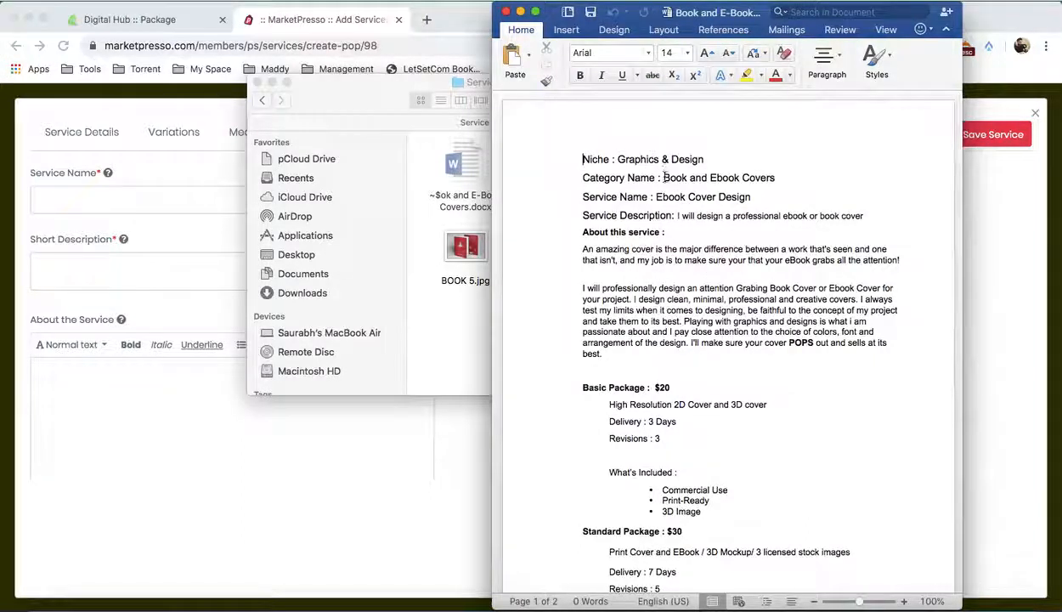
Copy the service name from the Word document and enter "Ebook Cover Design" as the new service's name
left_click_drag(684, 197, 725, 196)
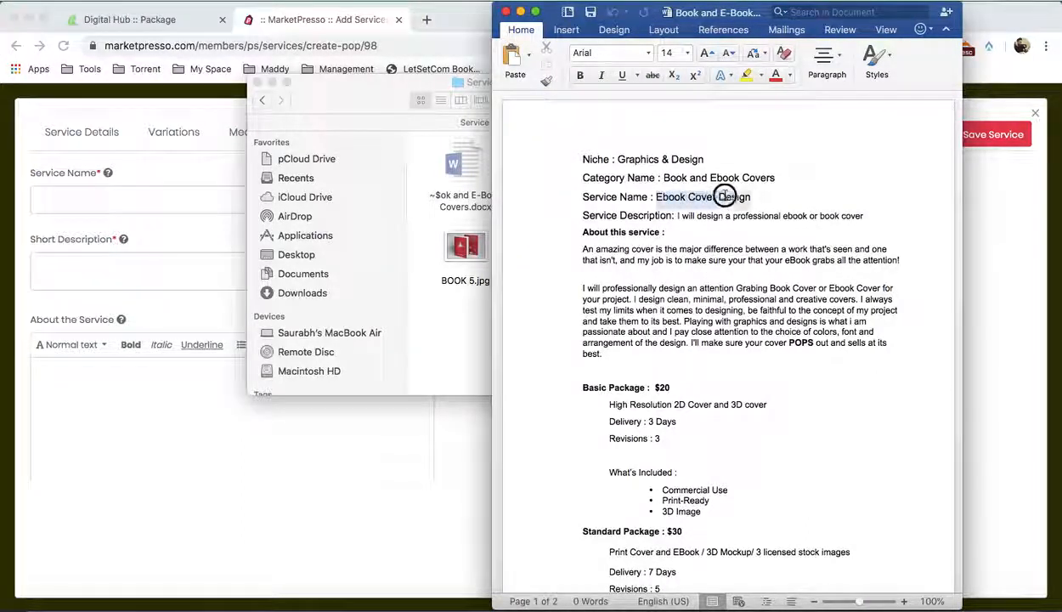
right_click(737, 197)
left_click(169, 219)
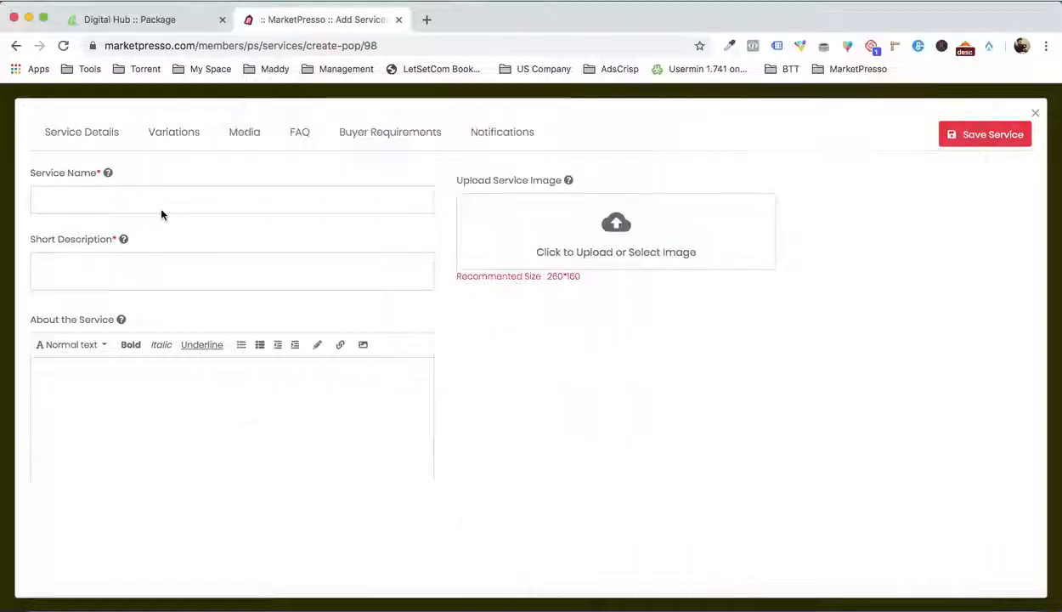
left_click(157, 203)
type("Ebook Cover Design")
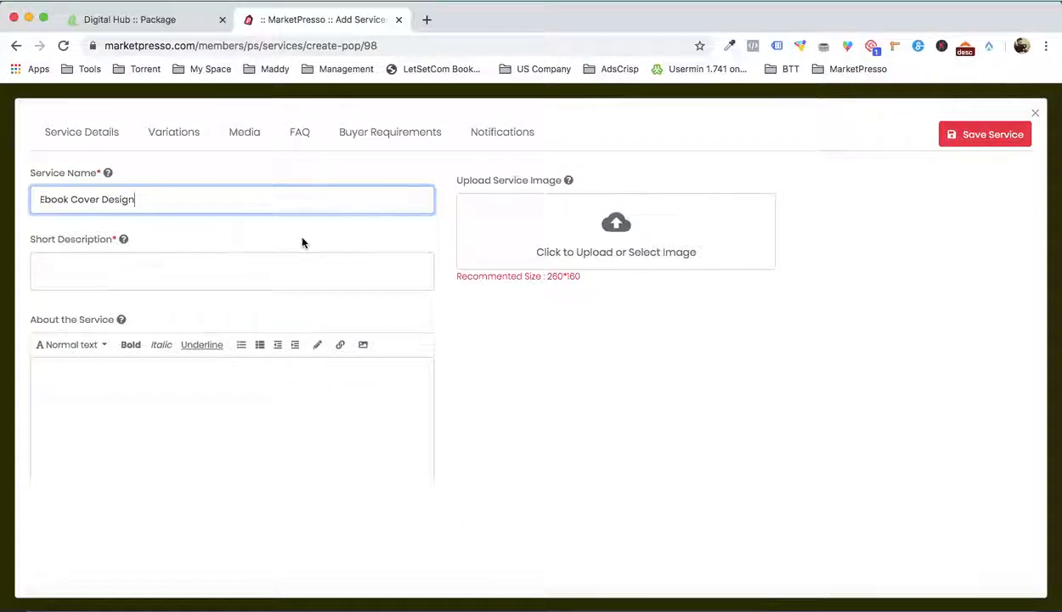
Copy the service description from the Word document into the short description: "I will design a professional ebook or book cover"
left_click(862, 590)
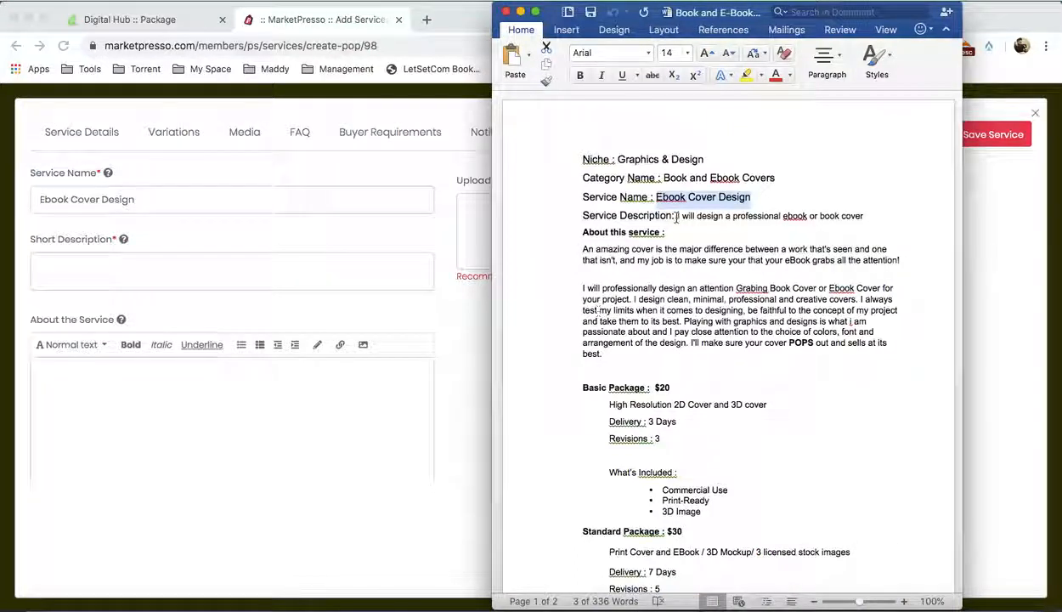
left_click_drag(677, 218, 840, 213)
key("super+c")
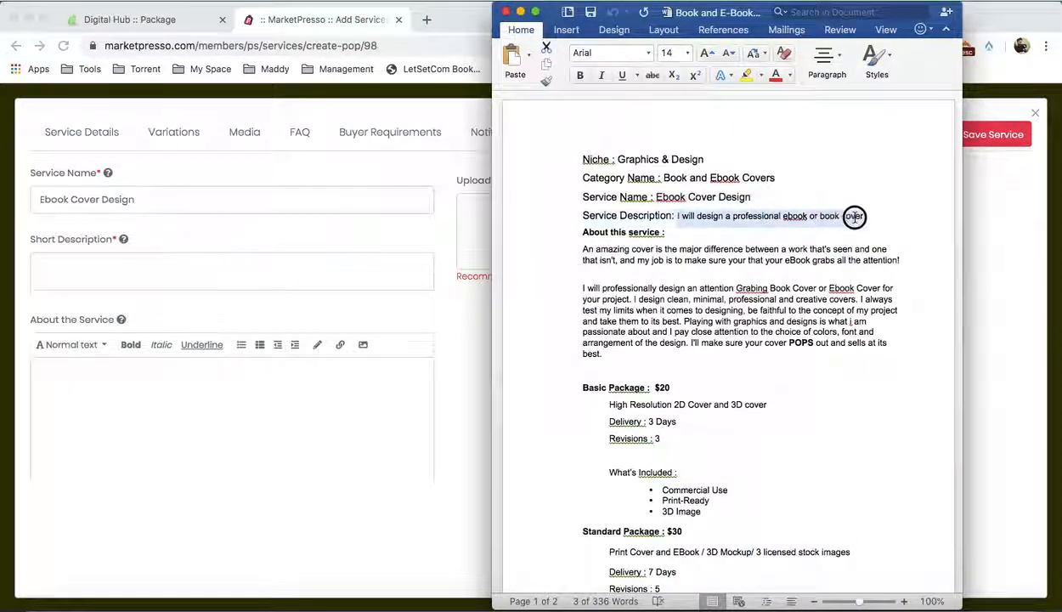
right_click(855, 217)
left_click(224, 275)
left_click(224, 270)
key("super+v")
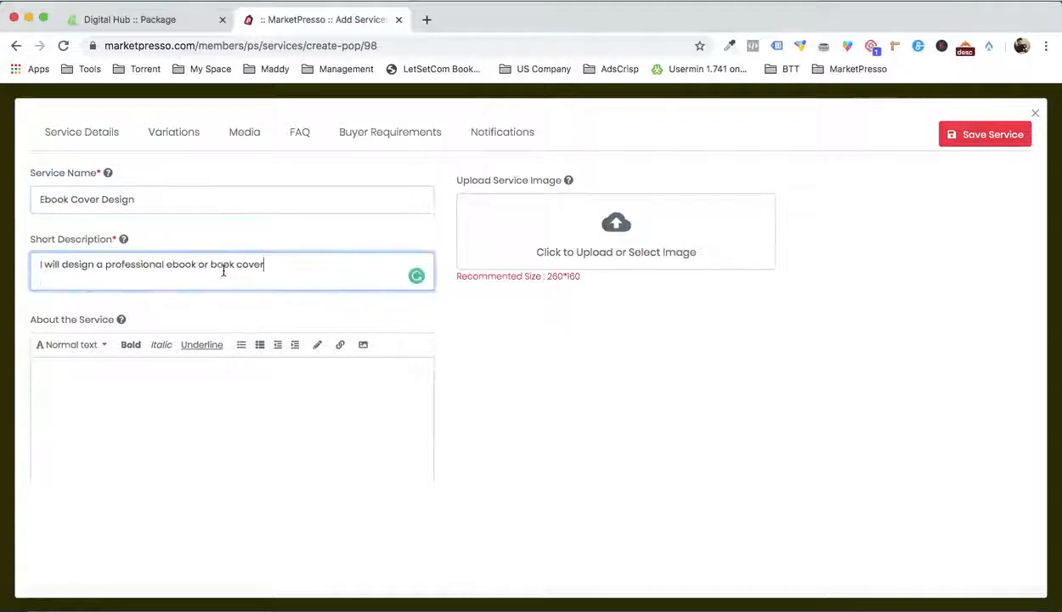
Copy both "About this service" paragraphs from the Word document into About the Service, separated by a blank line
scroll(621, 409, "down", 1)
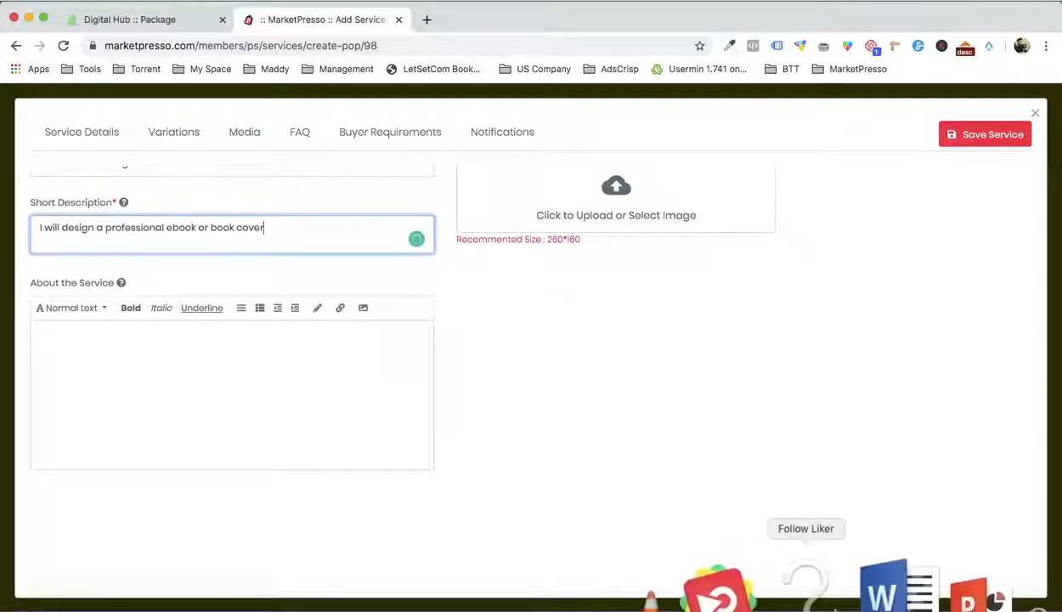
left_click(863, 584)
left_click(581, 247)
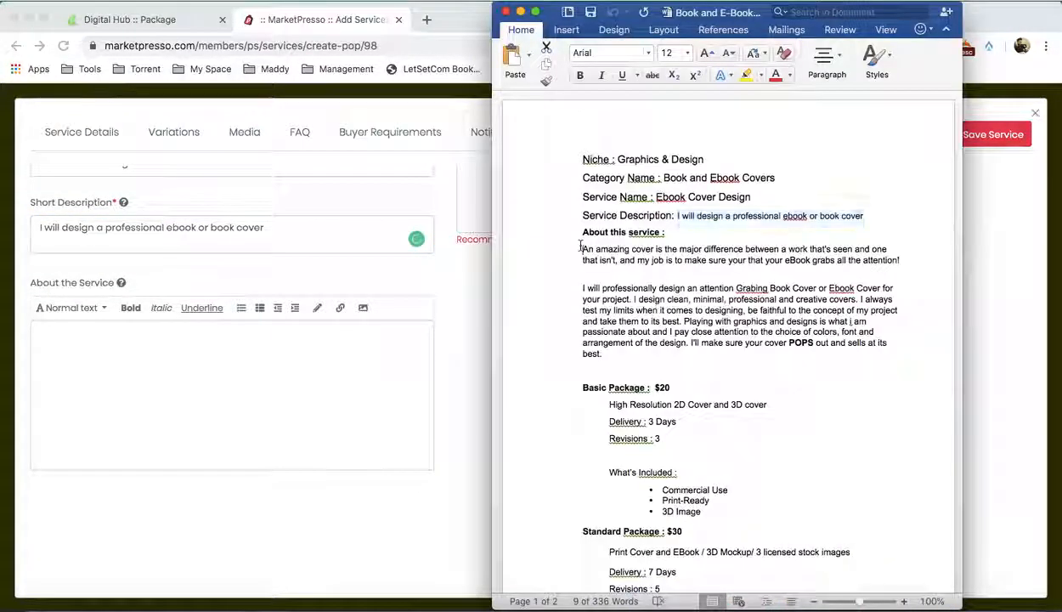
left_click_drag(581, 247, 612, 350)
key("super+c")
left_click(110, 421)
left_click(109, 424)
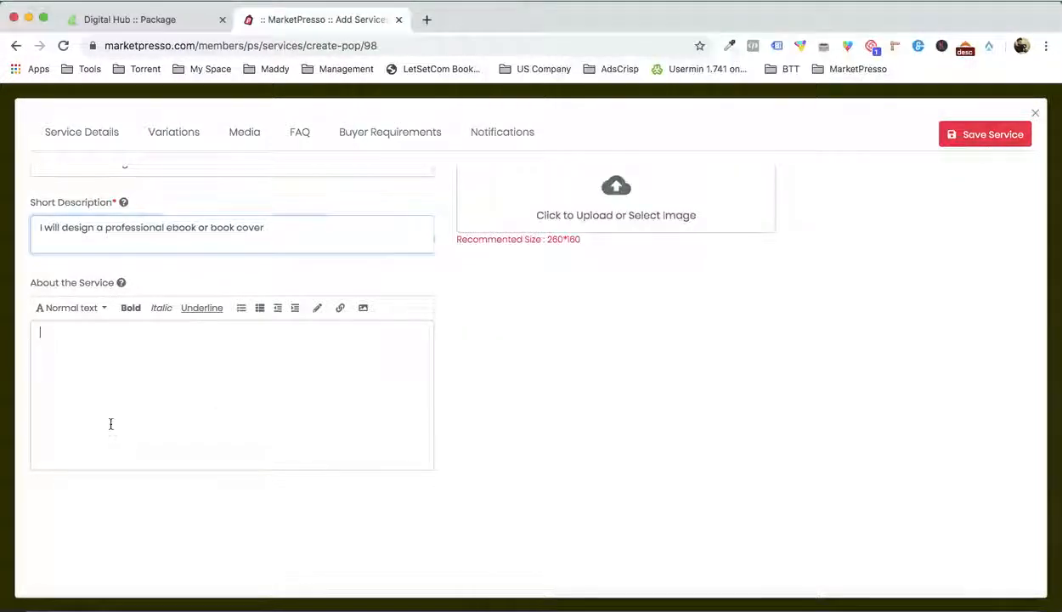
key("super+v")
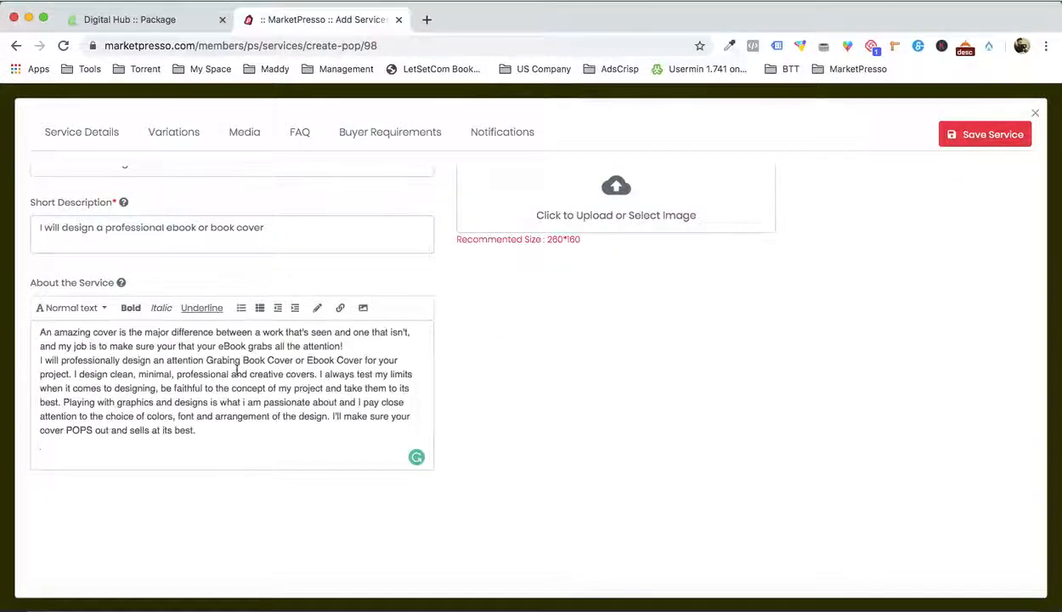
key("Return")
Upload BOOK 4.jpg from the "Service 1 - eBook Cover Design" folder as the service image and save the service
scroll(644, 407, "down", 3)
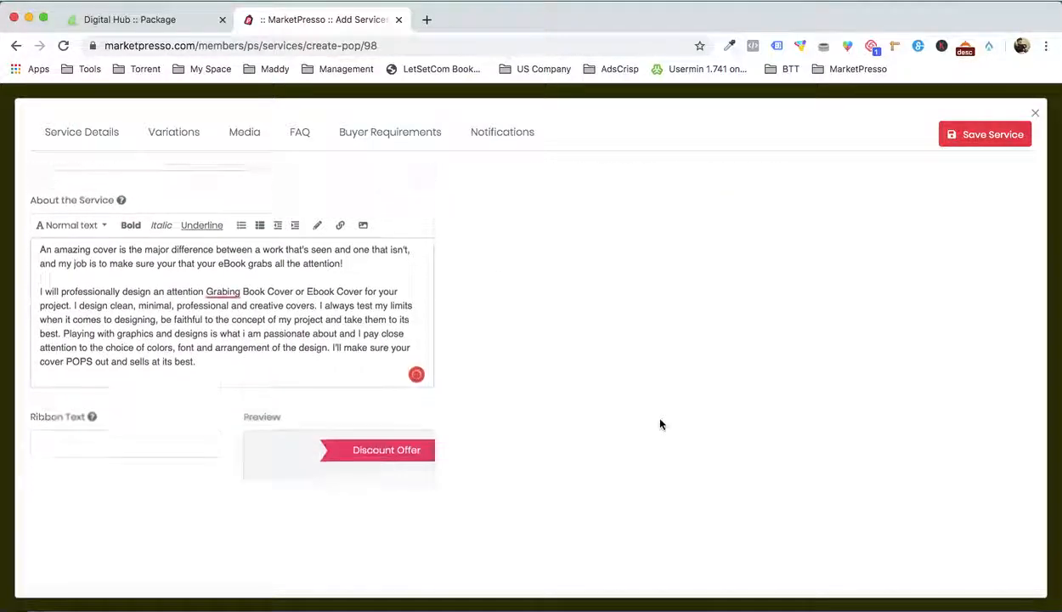
scroll(611, 387, "down", 1)
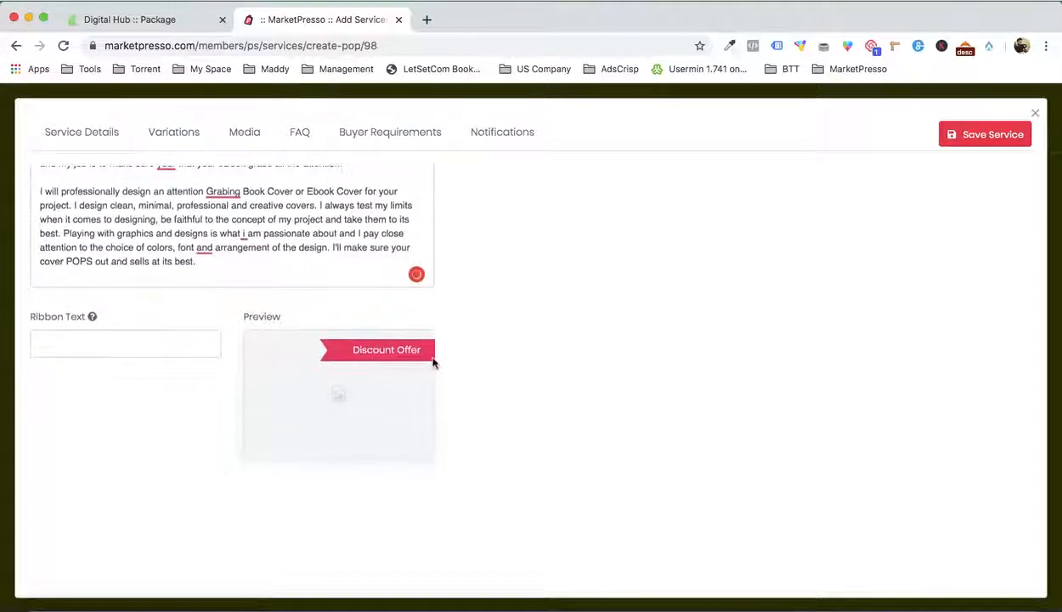
scroll(561, 363, "up", 4)
scroll(592, 363, "up", 1)
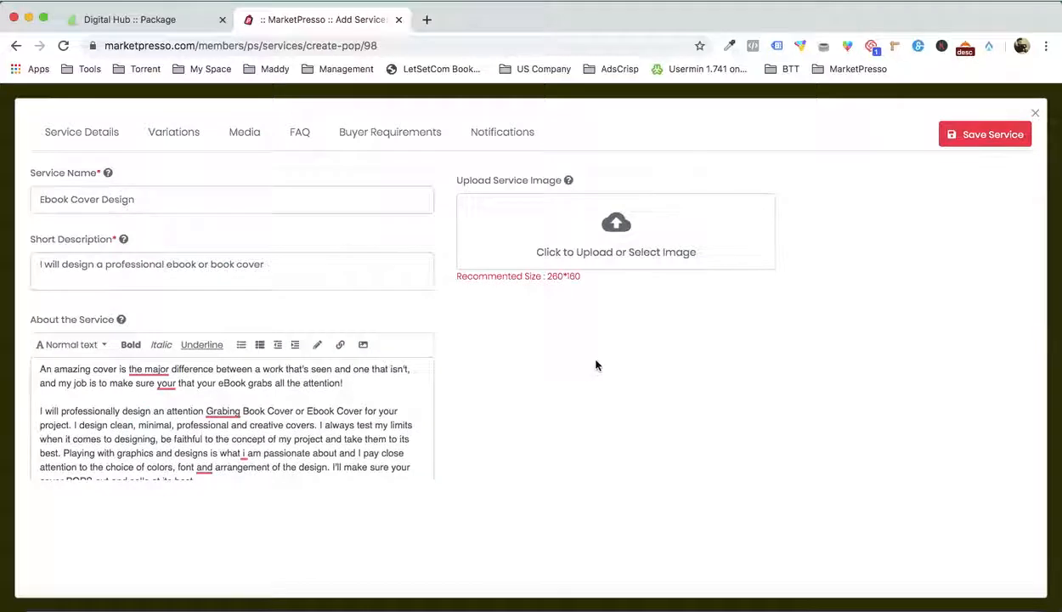
left_click(651, 236)
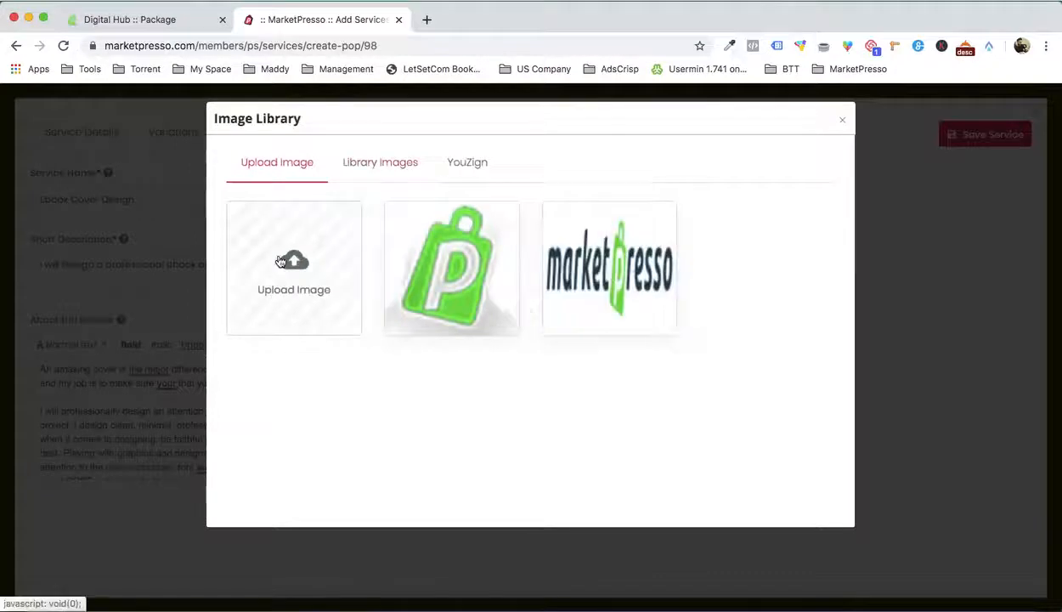
left_click(280, 261)
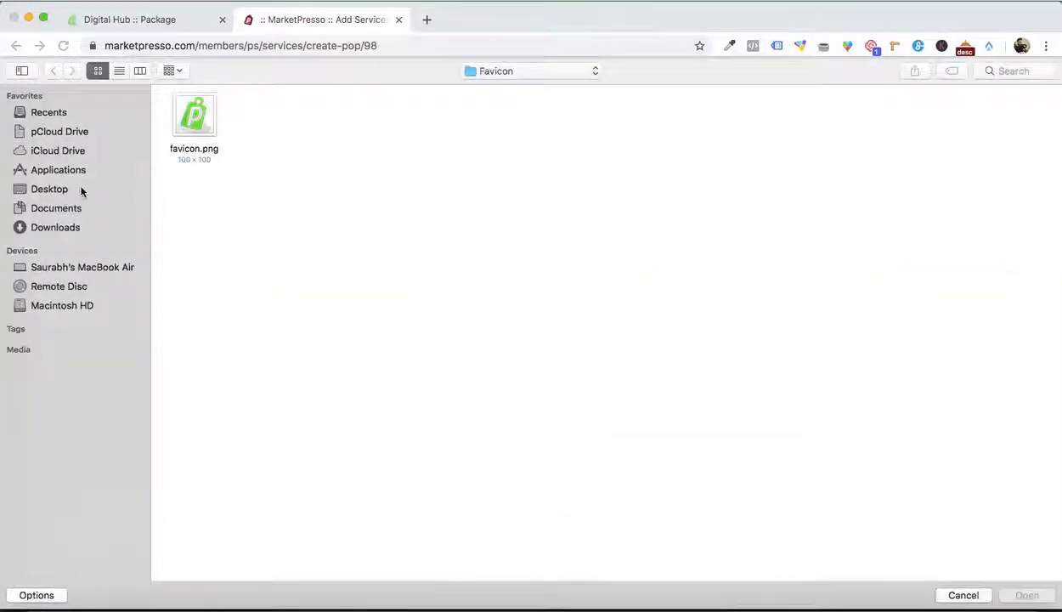
left_click(571, 75)
left_click(551, 86)
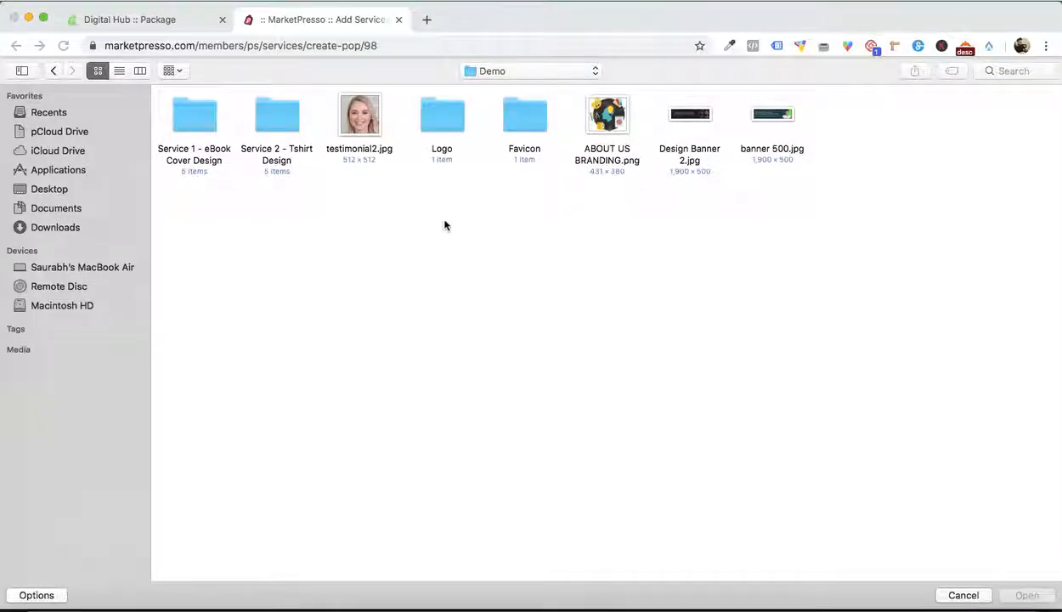
double_click(182, 119)
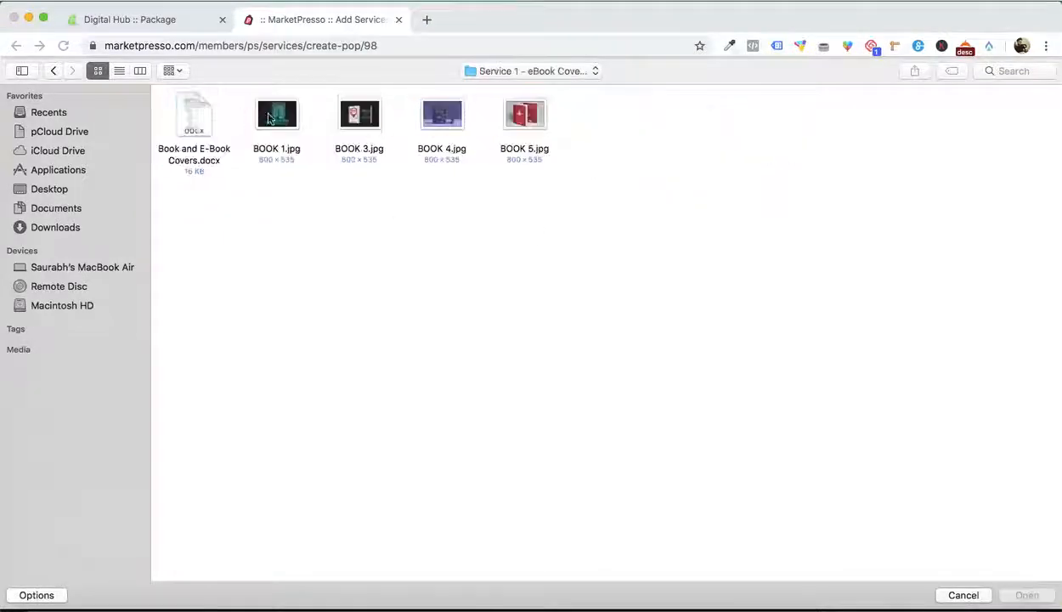
double_click(442, 117)
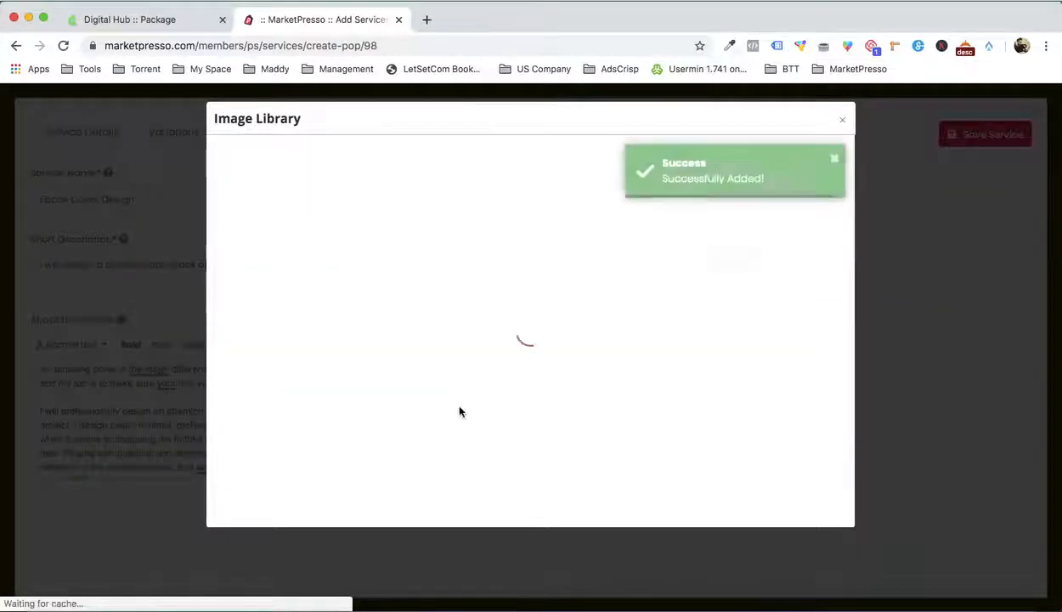
left_click(430, 267)
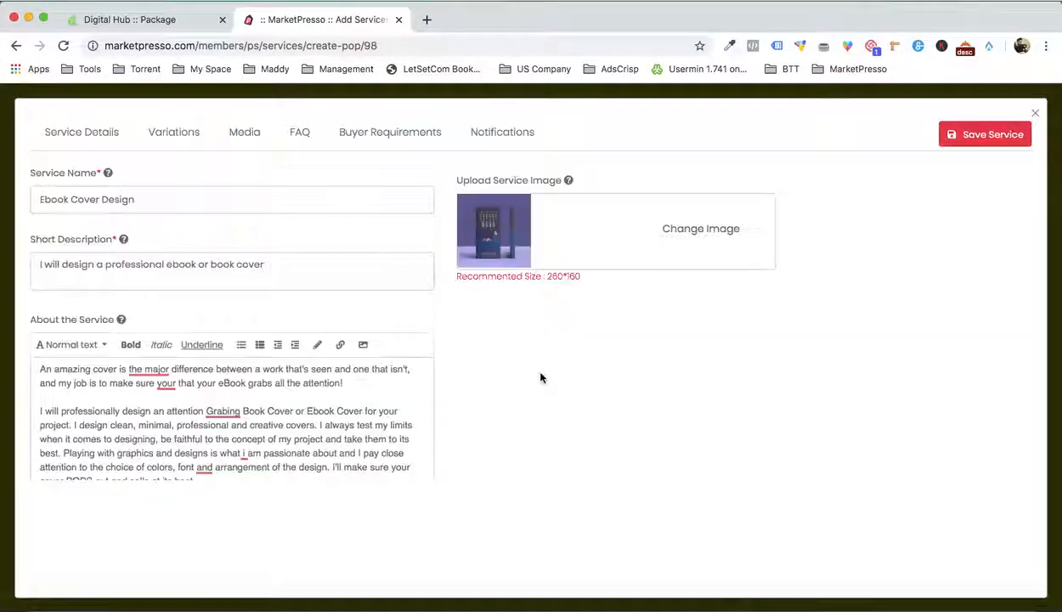
left_click(965, 141)
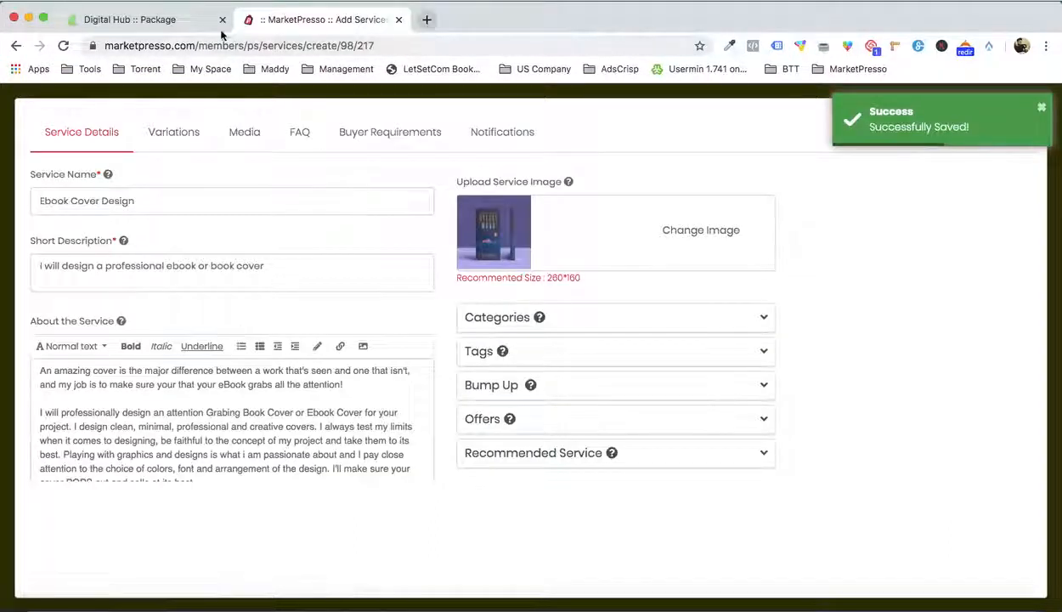
Open digimarket.marketpresso.com in a new browser tab and look over the Digi Marketplace homepage
left_click(192, 30)
left_click(184, 45)
key("ctrl+c")
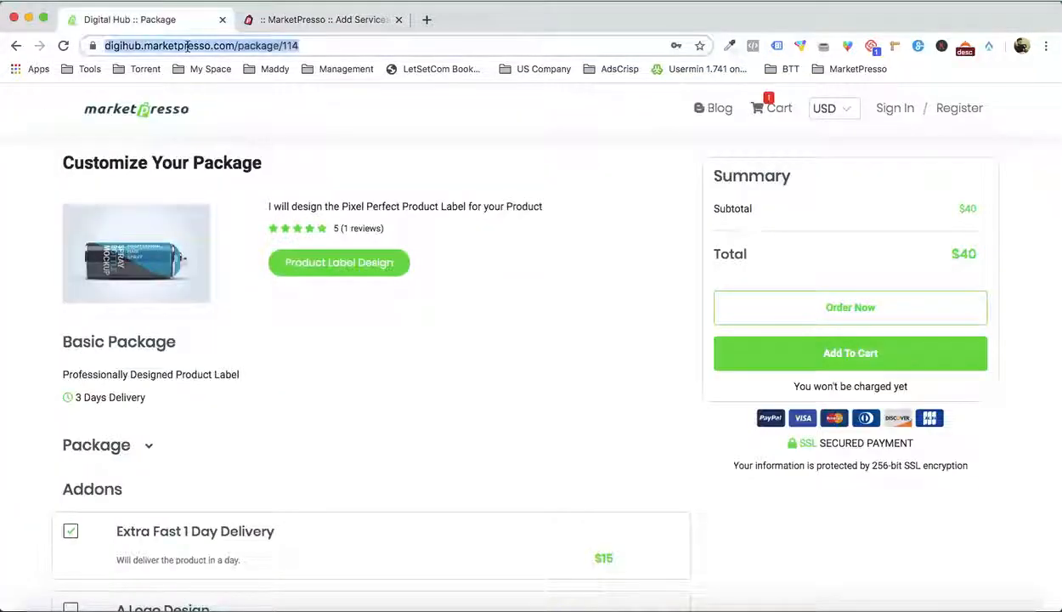
left_click(429, 19)
key("ctrl+v")
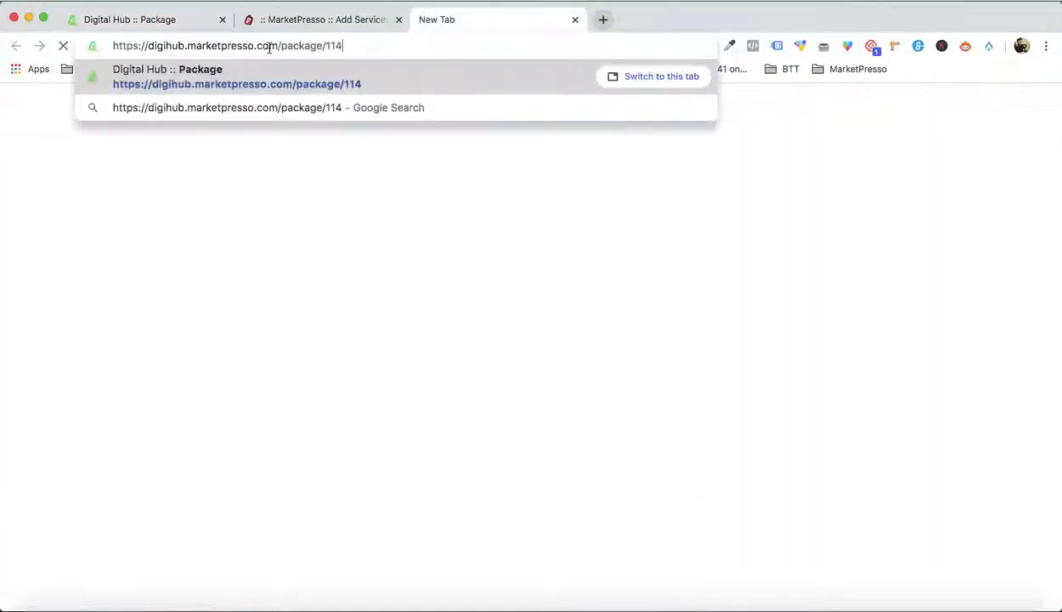
left_click_drag(282, 45, 360, 48)
key("BackSpace")
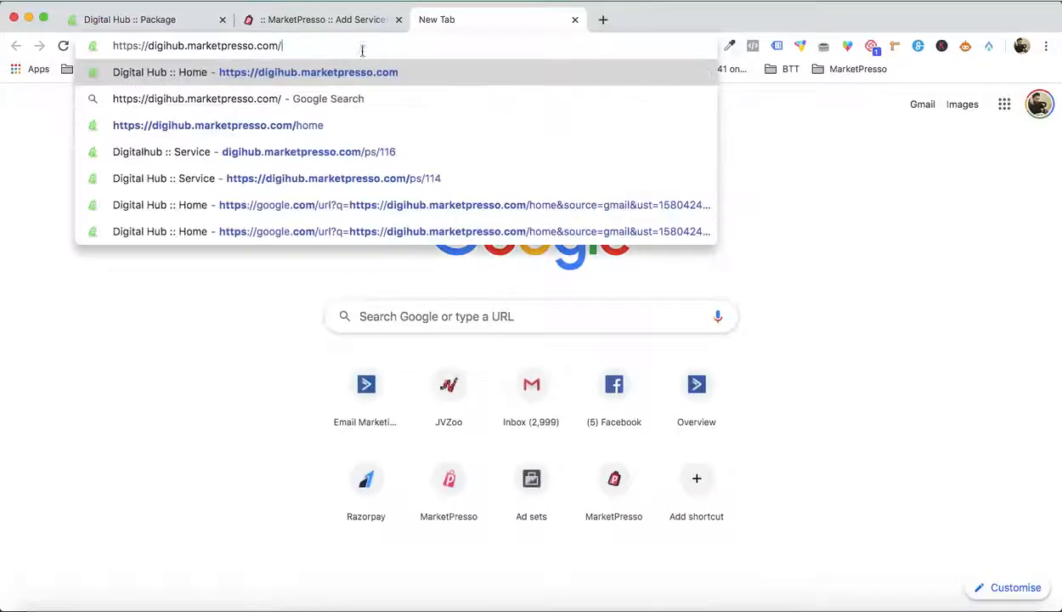
left_click(181, 45)
key("BackSpace")
key("BackSpace")
key("BackSpace")
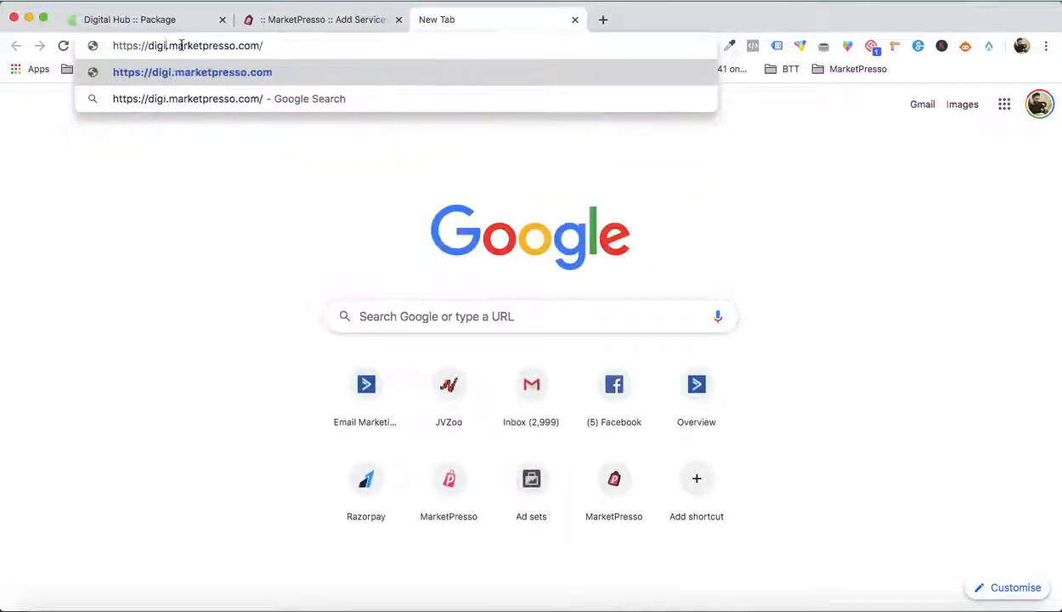
type("market")
key("Return")
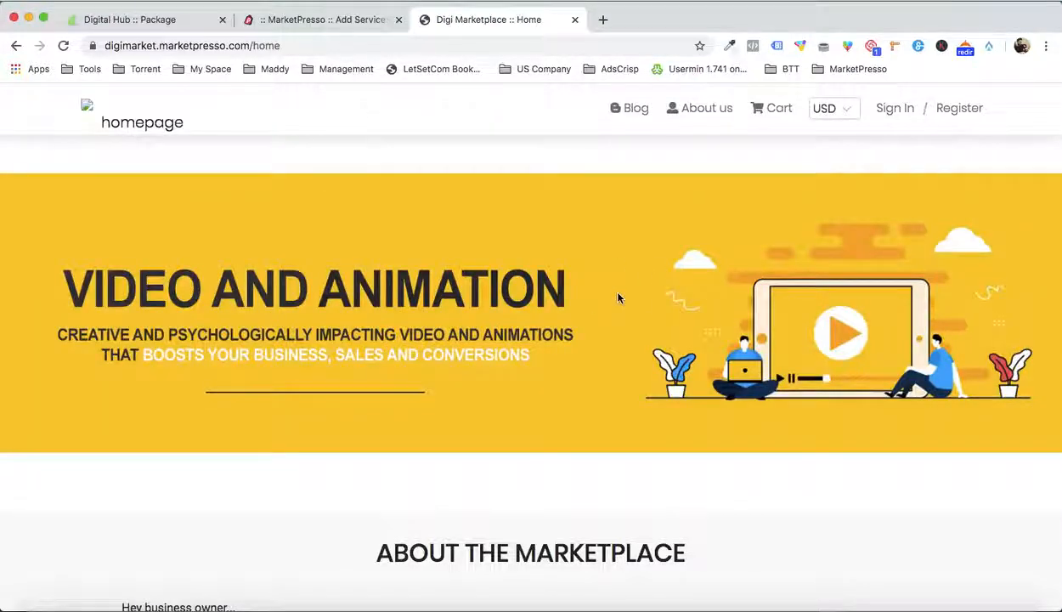
scroll(618, 297, "down", 6)
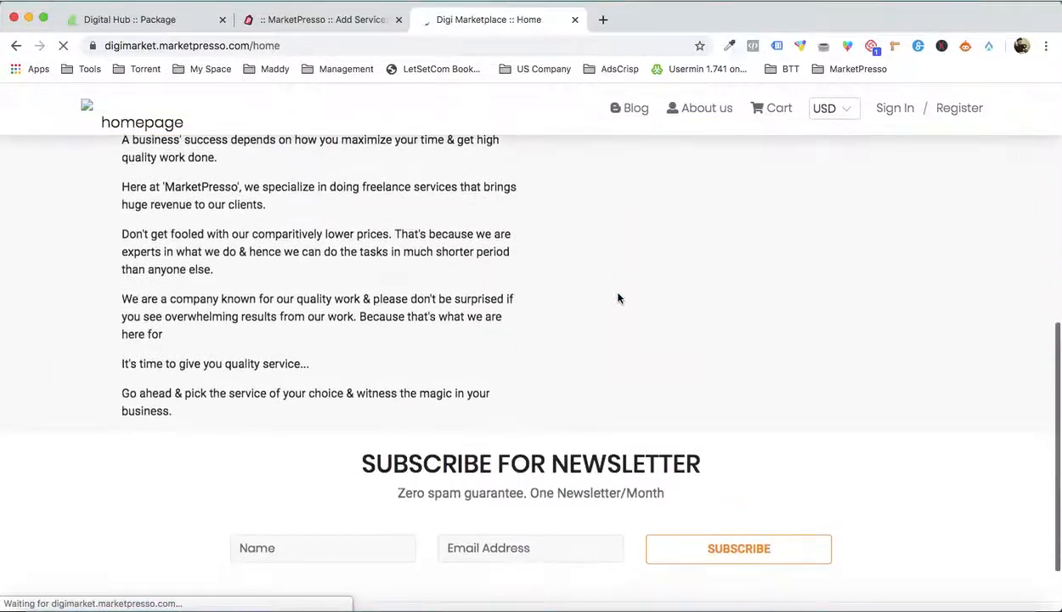
scroll(619, 297, "down", 2)
scroll(619, 297, "up", 10)
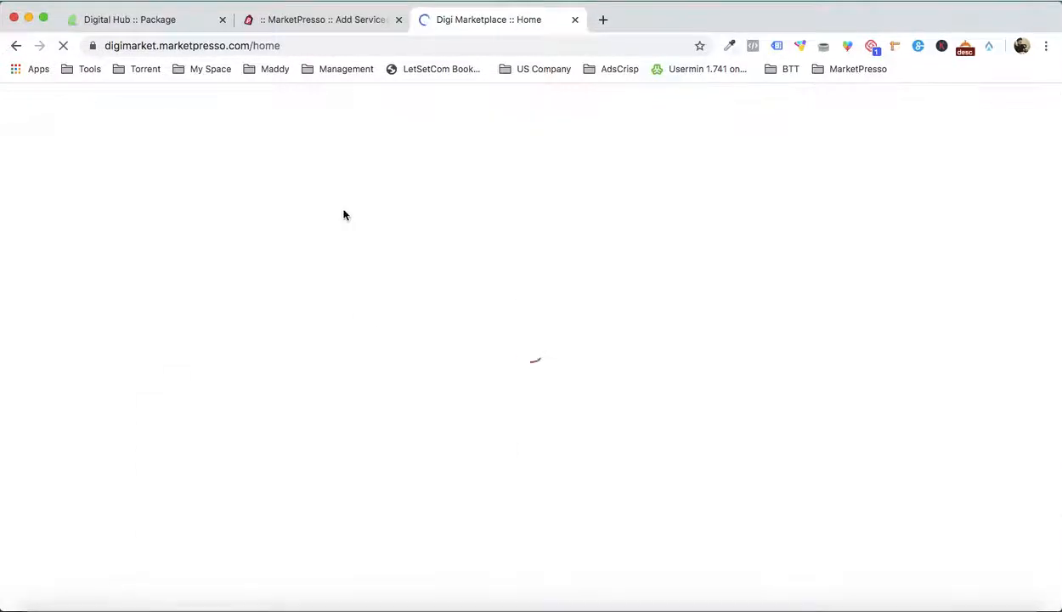
Return to the Ebook Cover Design service, open its variations and title the first variation "Basic", following the Word document
left_click(331, 21)
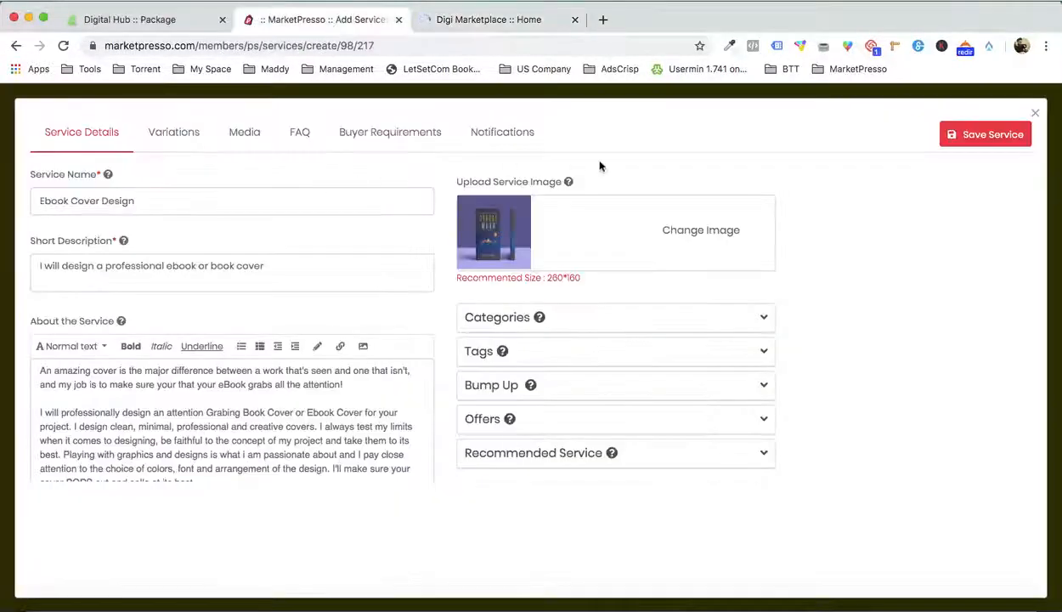
left_click(174, 133)
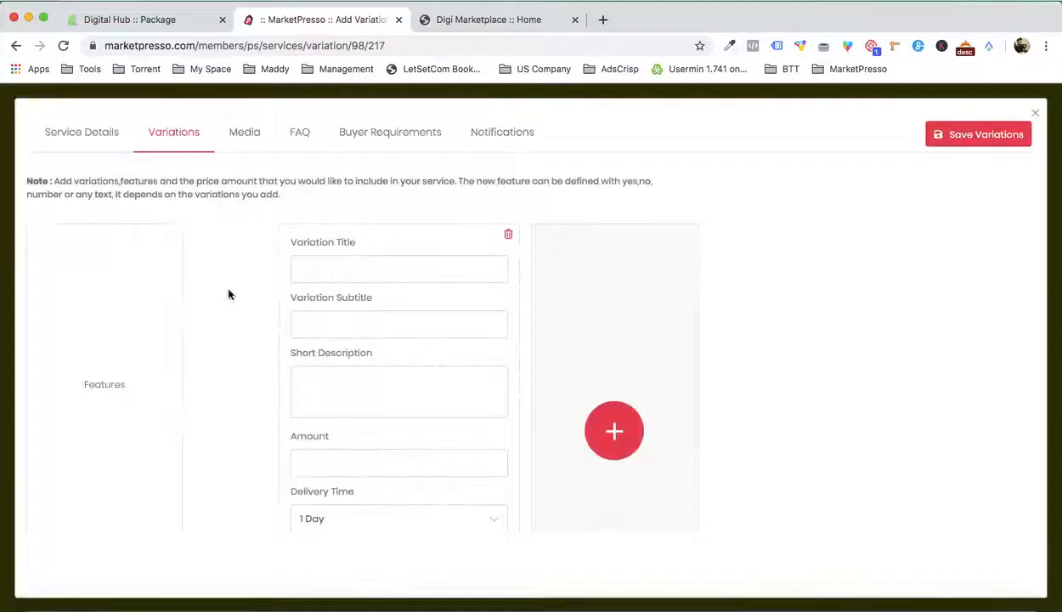
left_click(831, 586)
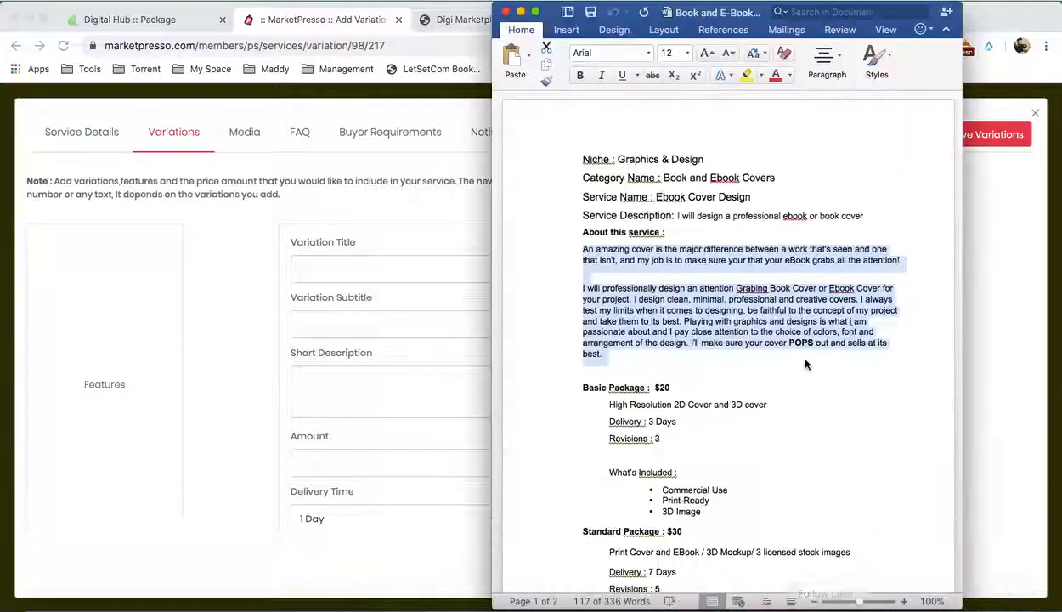
scroll(680, 340, "down", 2)
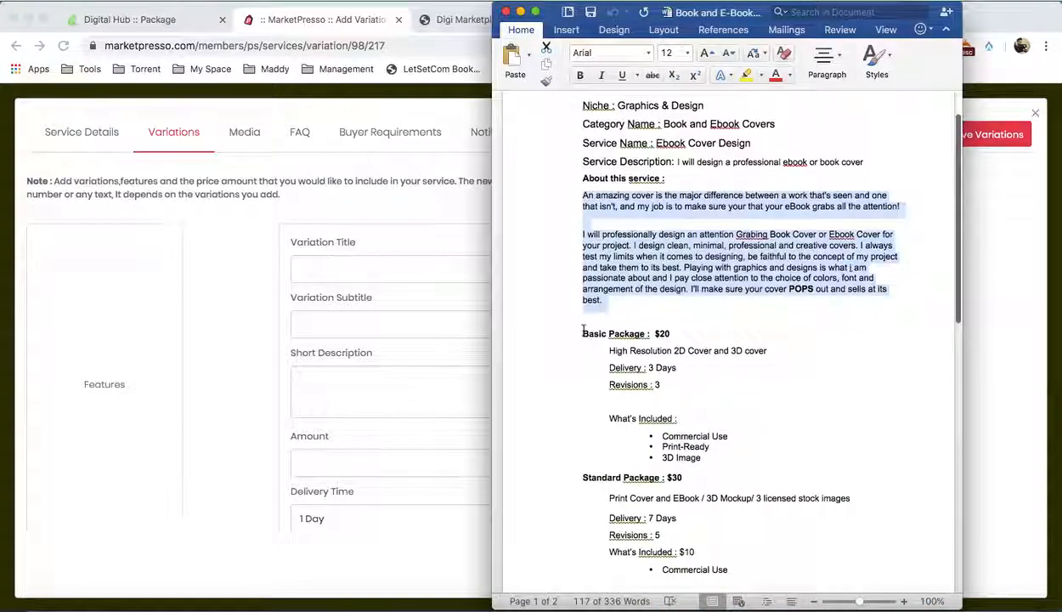
left_click(372, 273)
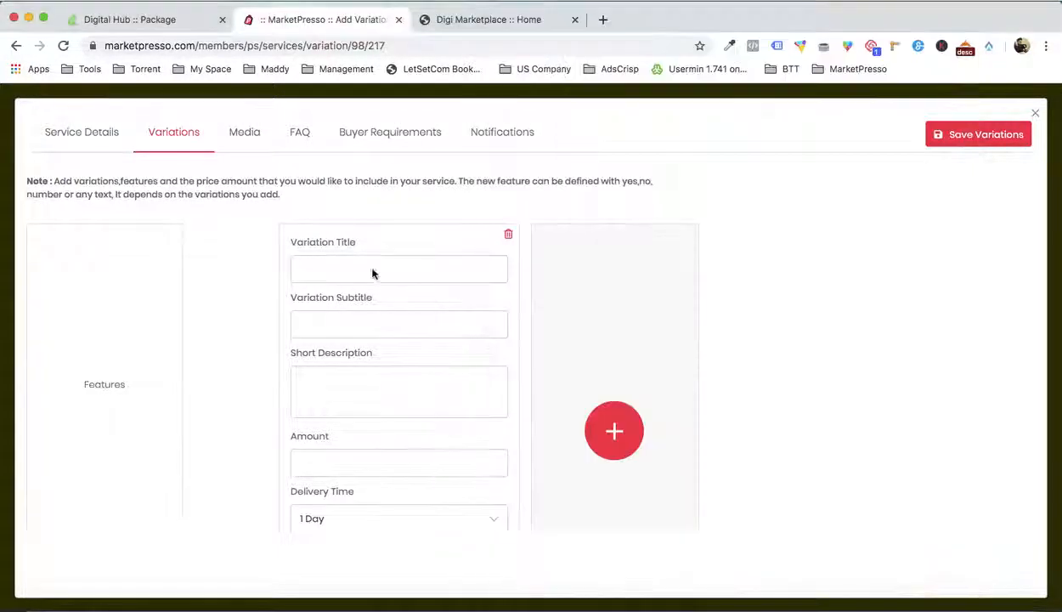
type("Basic")
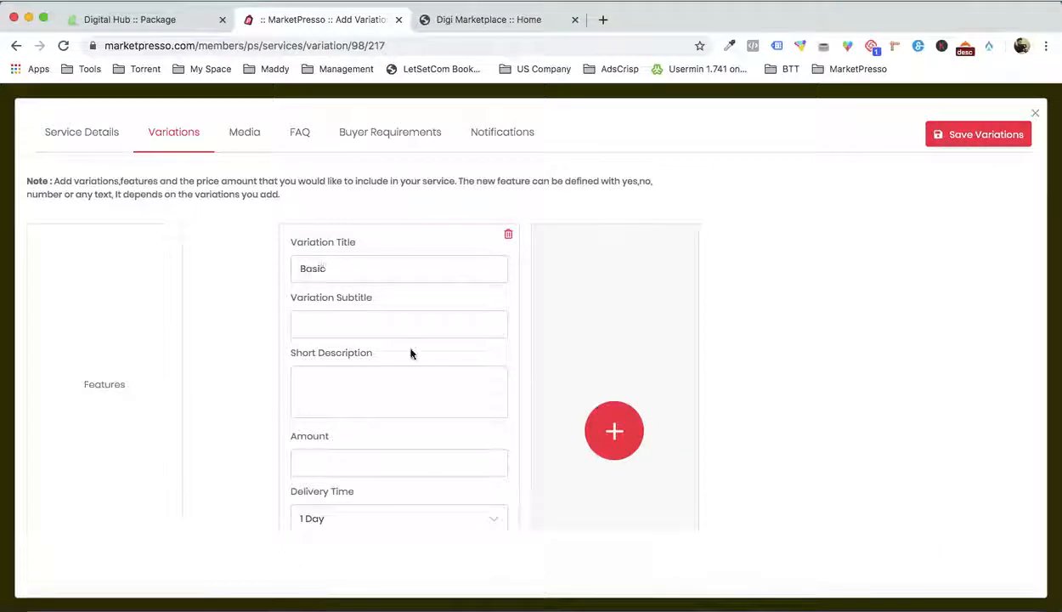
Copy "High Resolution 2D Cover and 3D cover" from the Word document into the Basic variation's short description and set its amount to 50
left_click(401, 324)
left_click(863, 593)
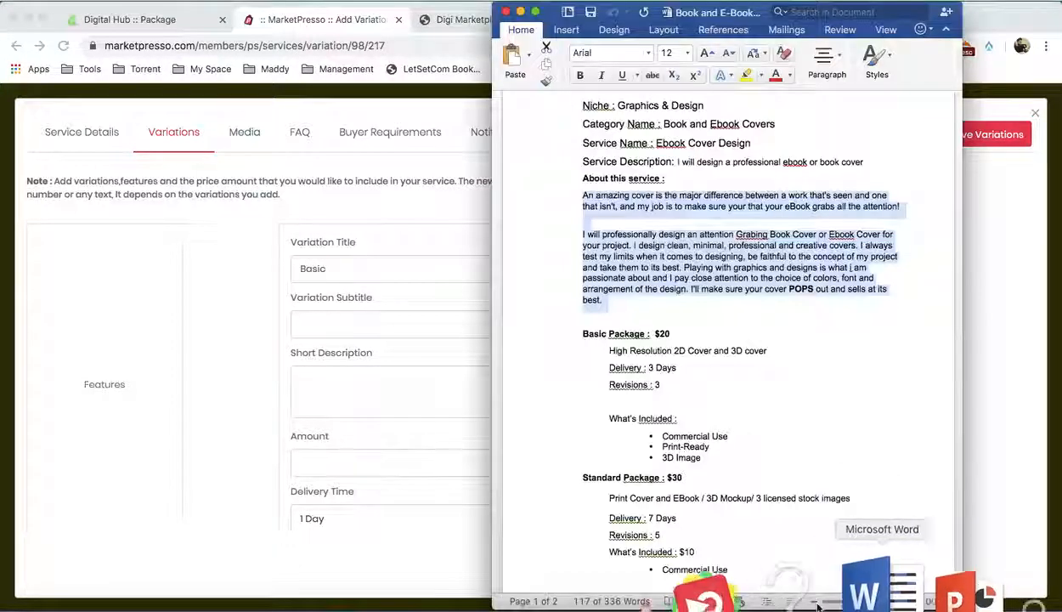
scroll(655, 351, "down", 5)
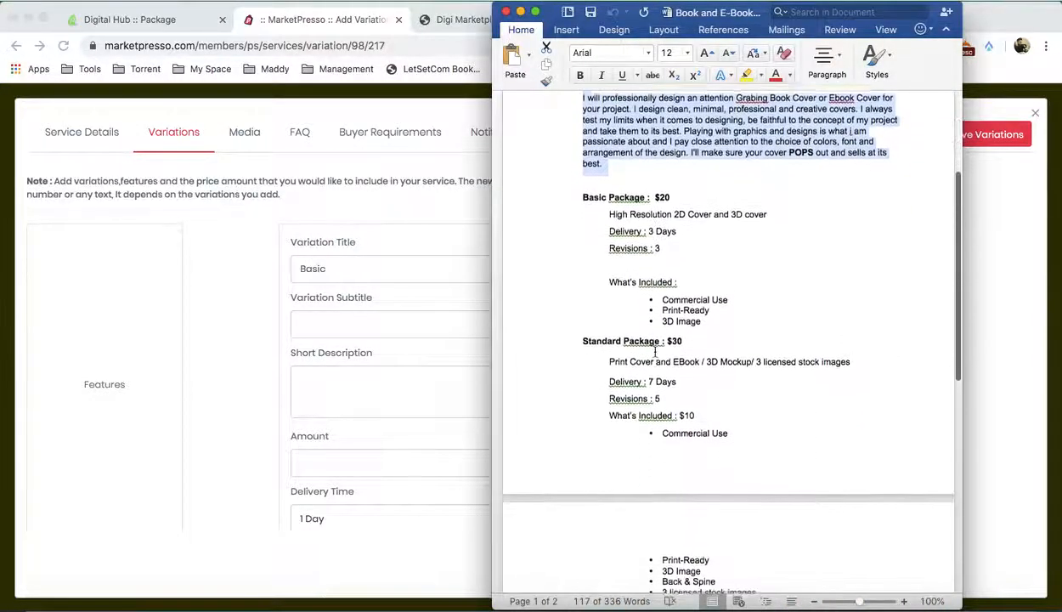
left_click_drag(609, 214, 763, 214)
key("super+c")
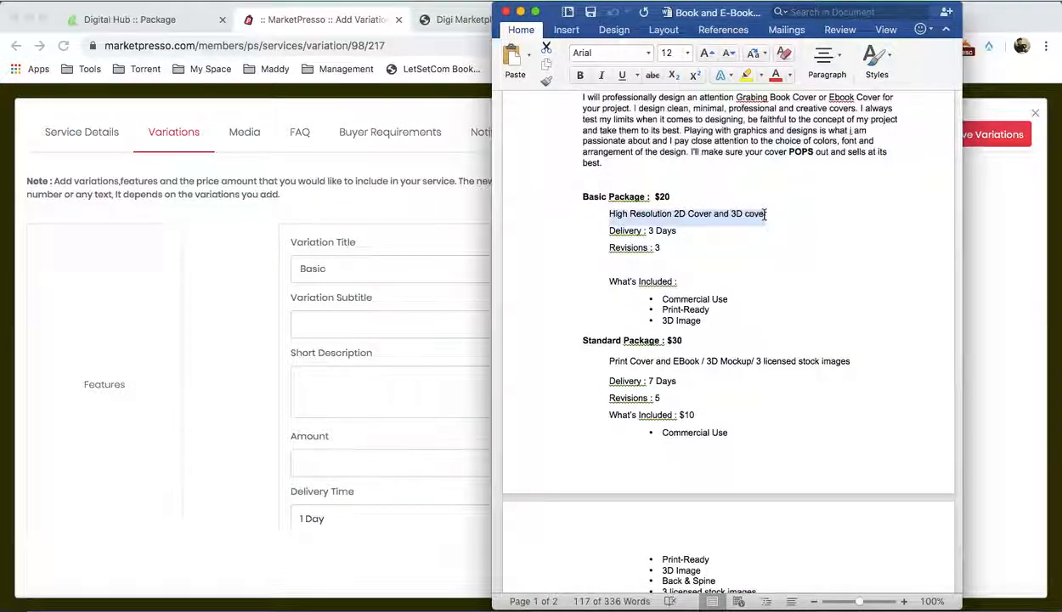
left_click(314, 374)
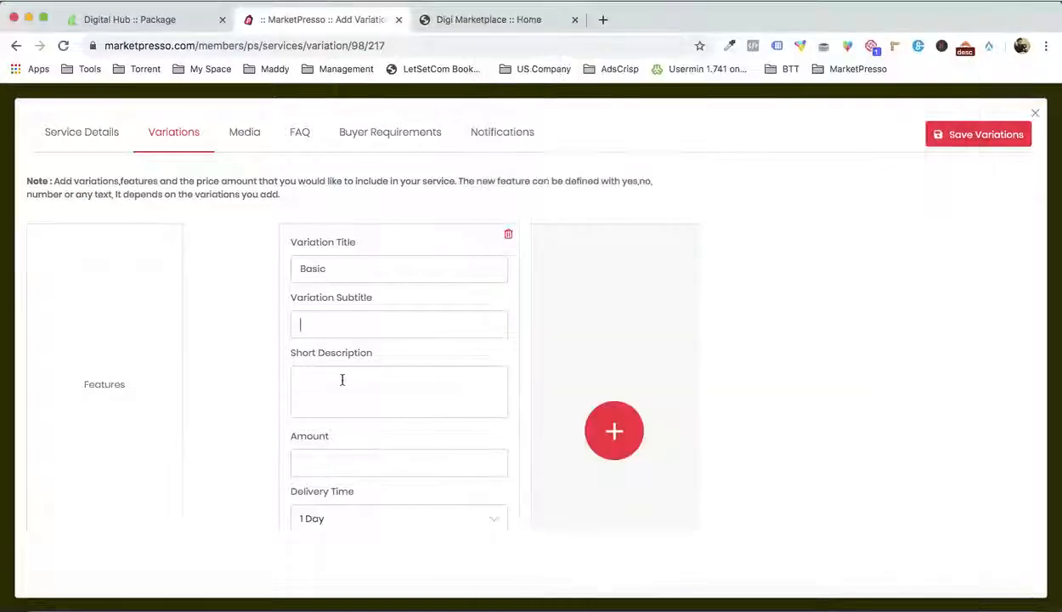
key("super+v")
scroll(342, 379, "down", 2)
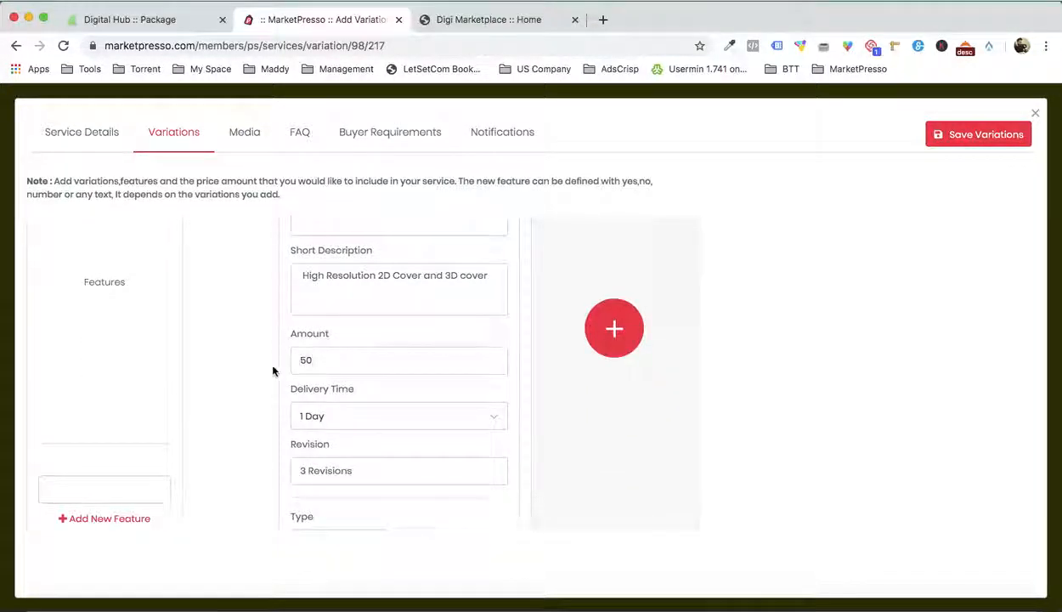
Set the Basic variation's delivery time to 5 Days and its revision to "3 Revisions"
scroll(253, 374, "down", 1)
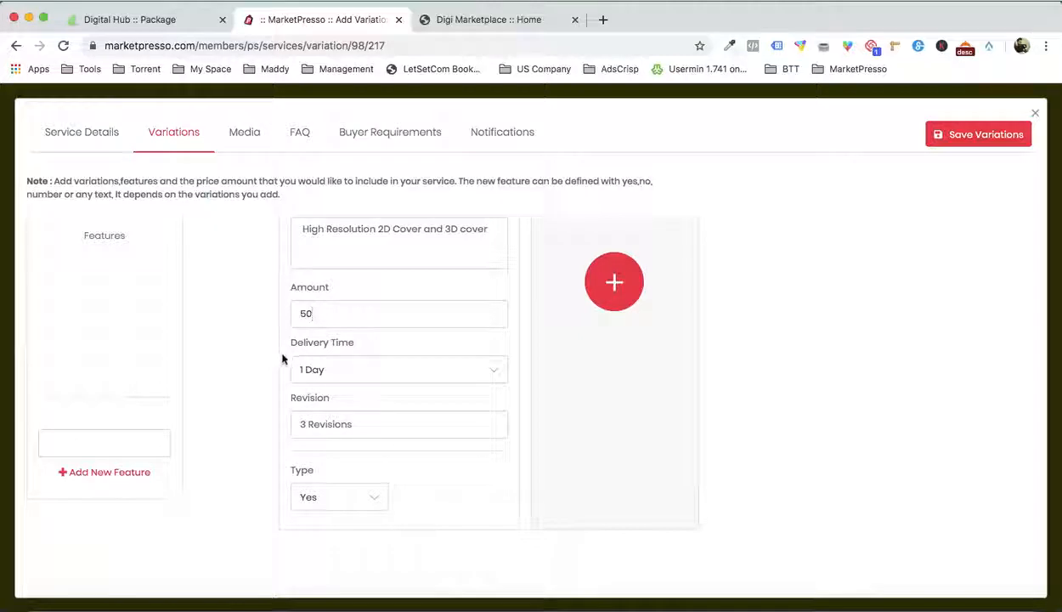
left_click(345, 368)
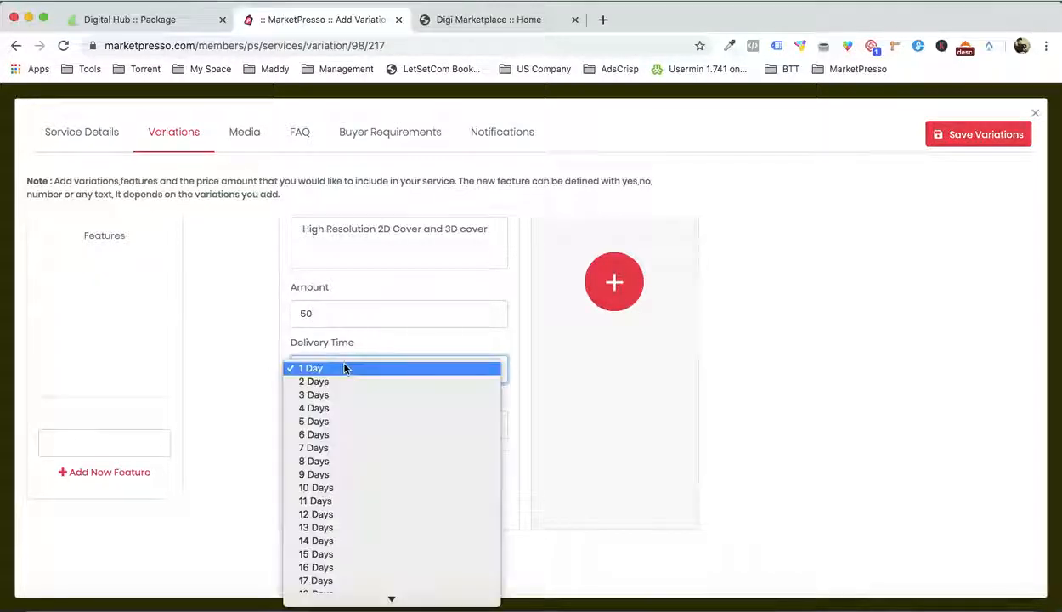
left_click(338, 421)
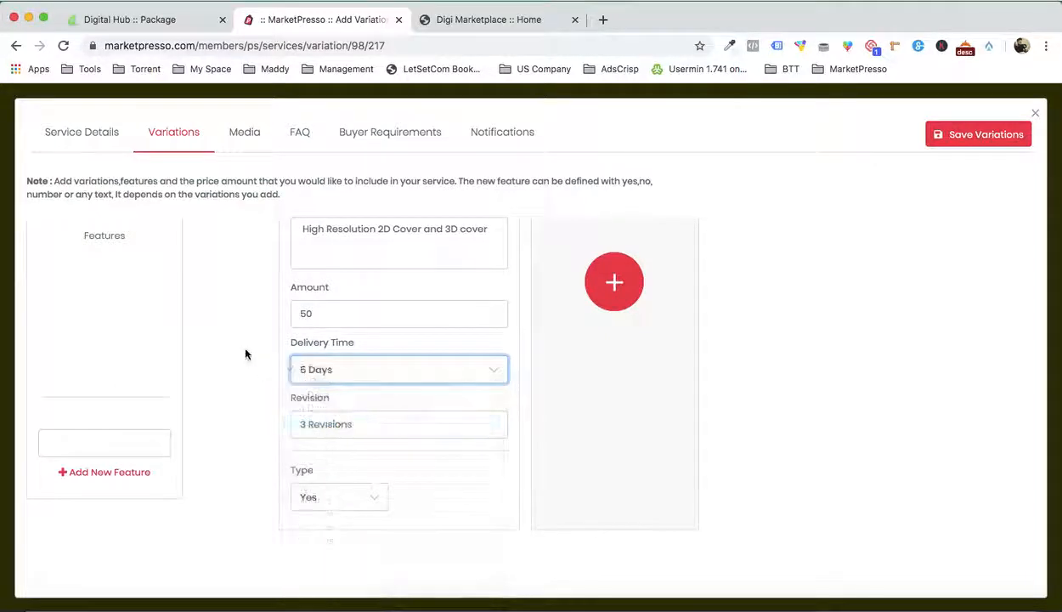
left_click(313, 428)
type("3 Rev")
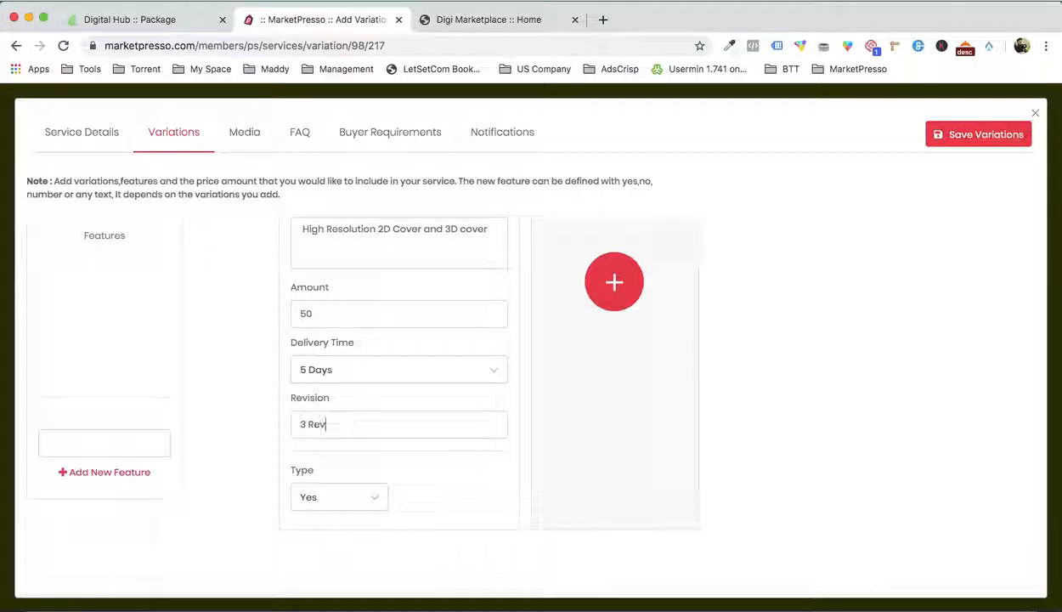
type("isions")
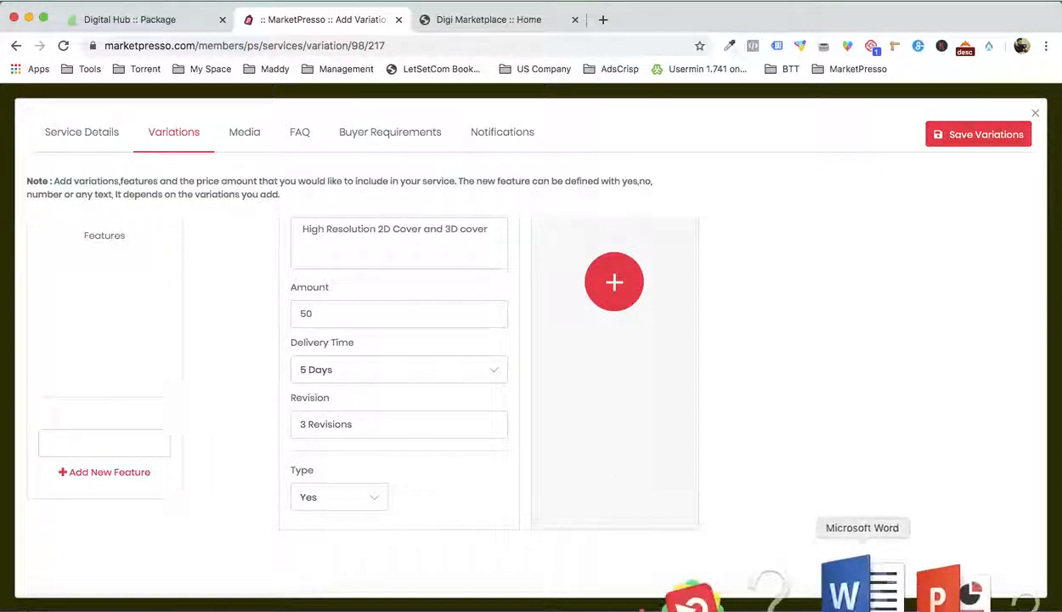
Copy "Commercial Use" from the Word document as the first feature name, remove the bullet, and choose Yes as its type for Basic
left_click(849, 580)
scroll(700, 353, "down", 2)
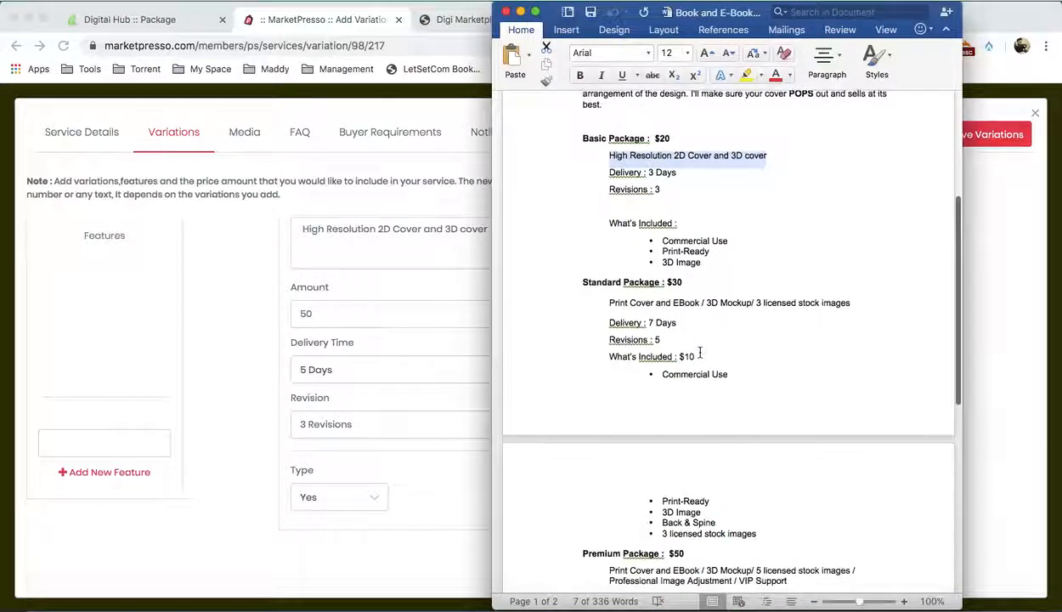
left_click_drag(662, 240, 729, 241)
key("super+c")
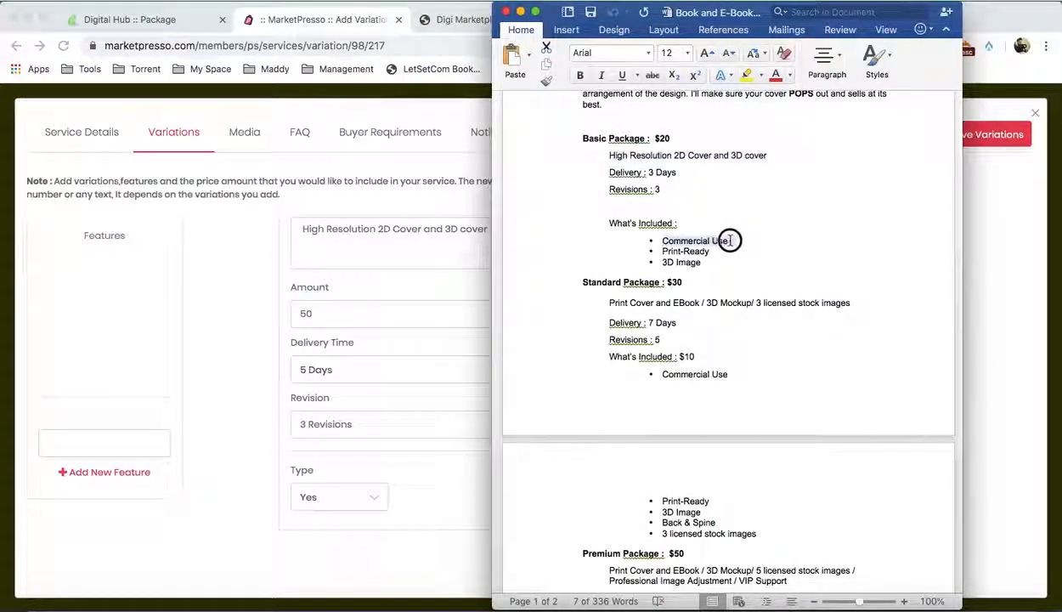
left_click(129, 441)
type("• Commercial Use")
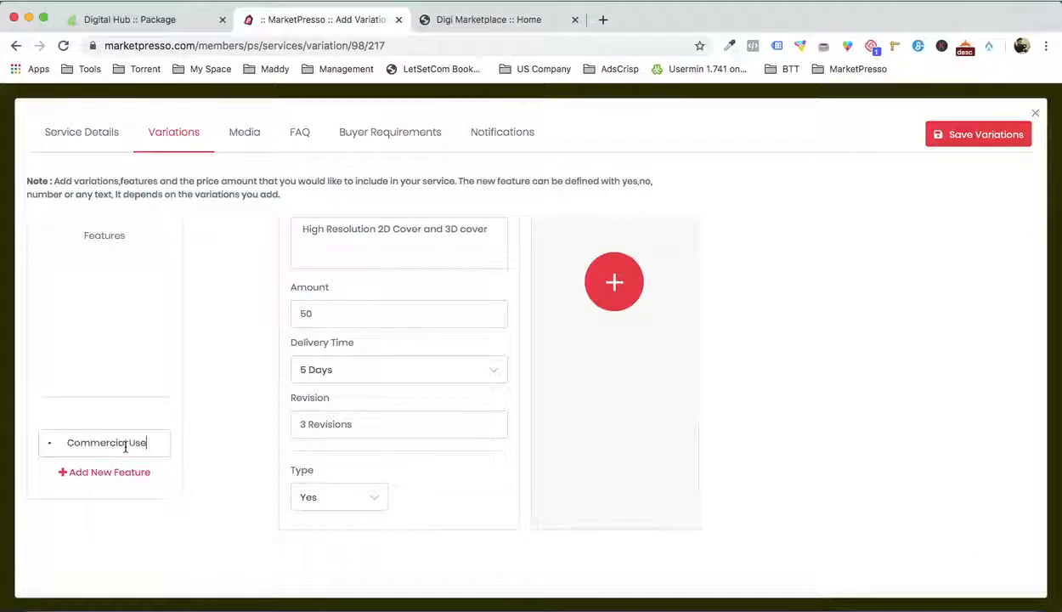
left_click(65, 443)
key("BackSpace")
key("BackSpace")
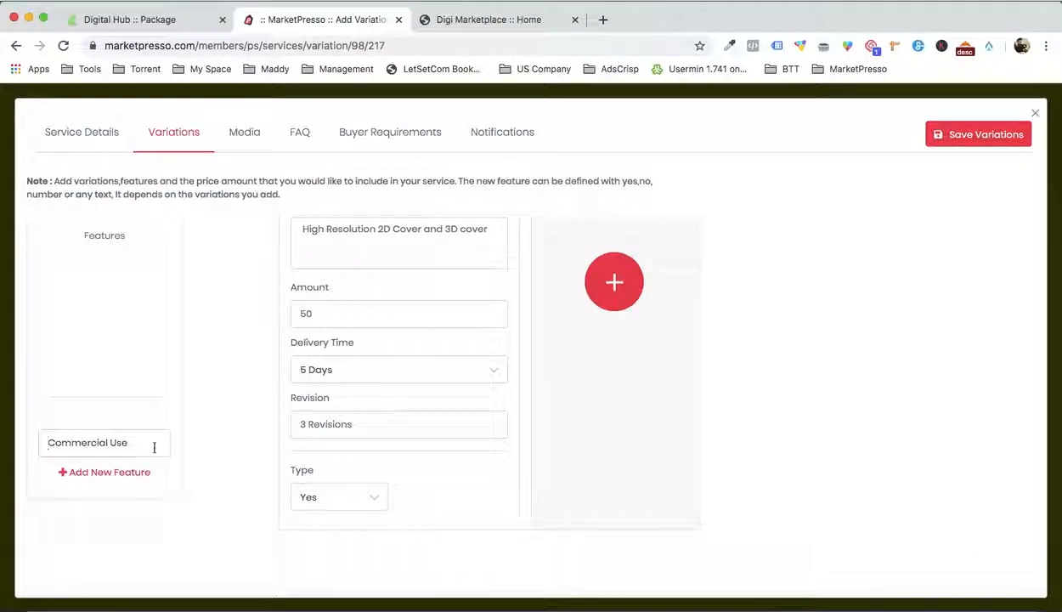
left_click(338, 499)
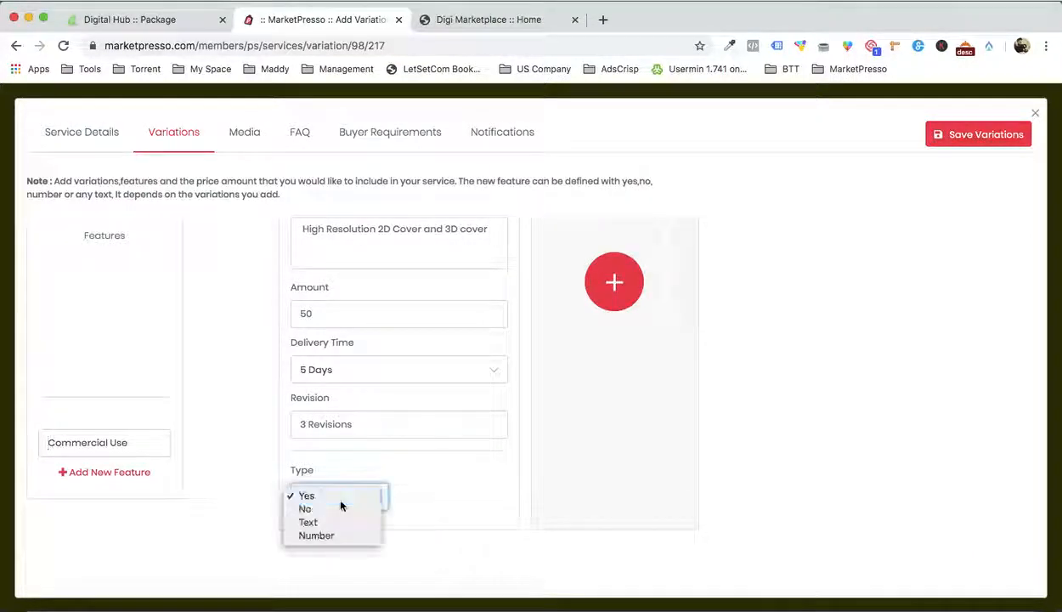
left_click(339, 499)
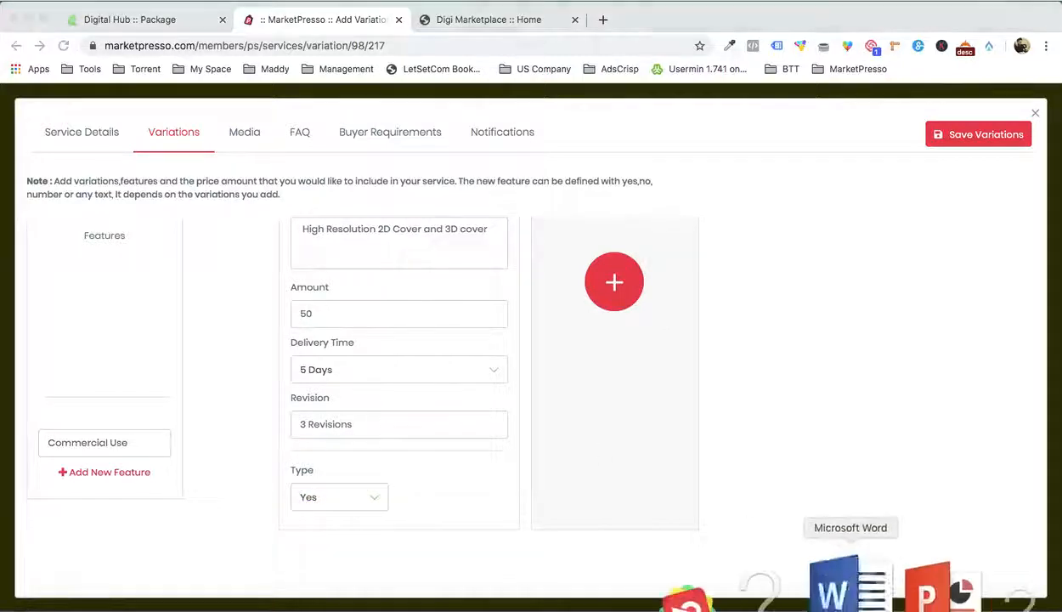
Try to add "3D Image" from the Word document's Basic Package list as a second feature
left_click(837, 581)
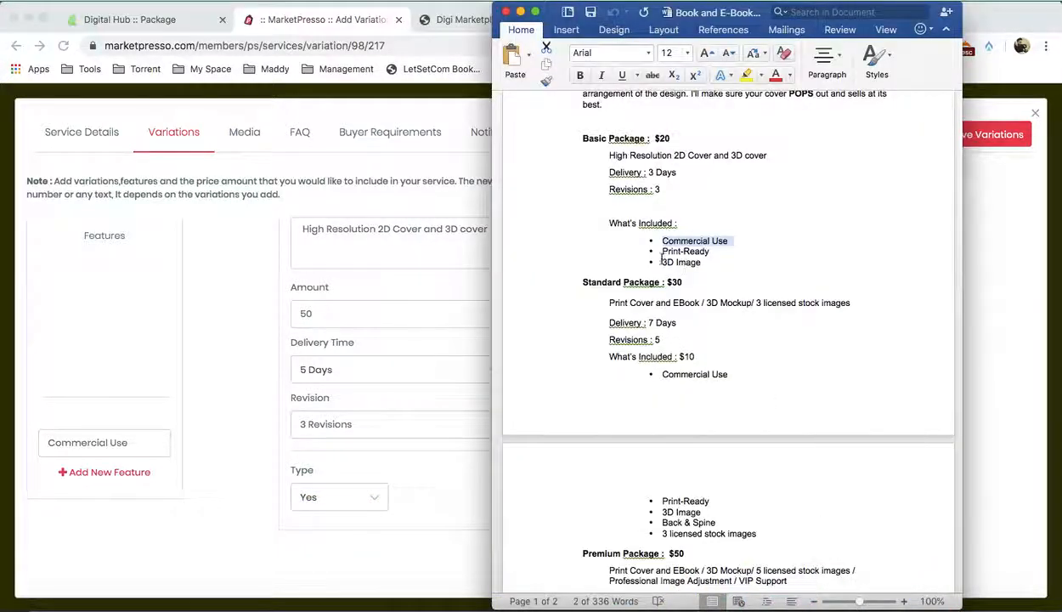
left_click_drag(661, 262, 700, 262)
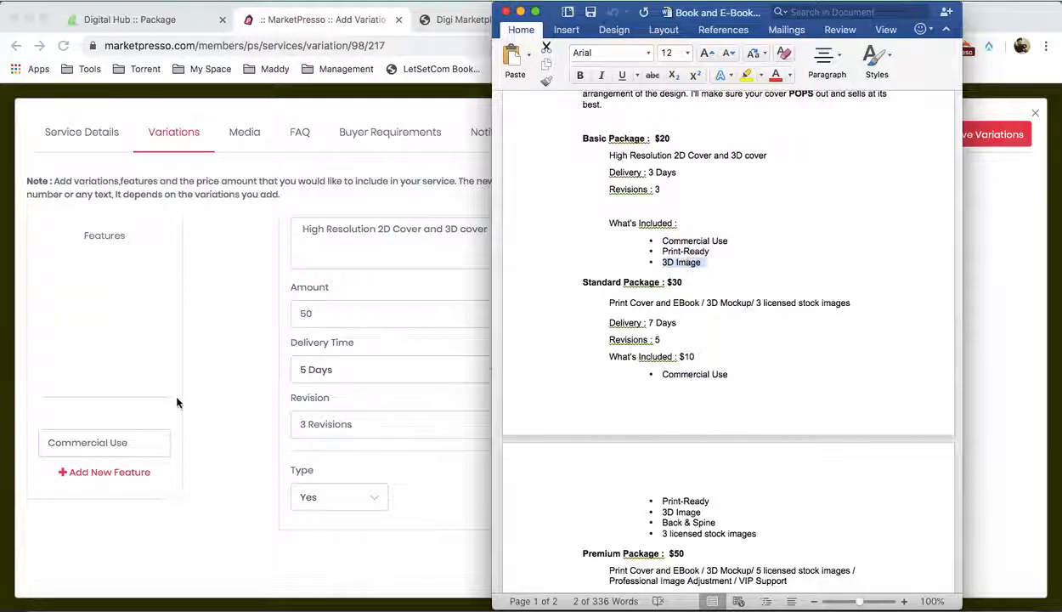
left_click(177, 402)
left_click(128, 472)
key("super+v")
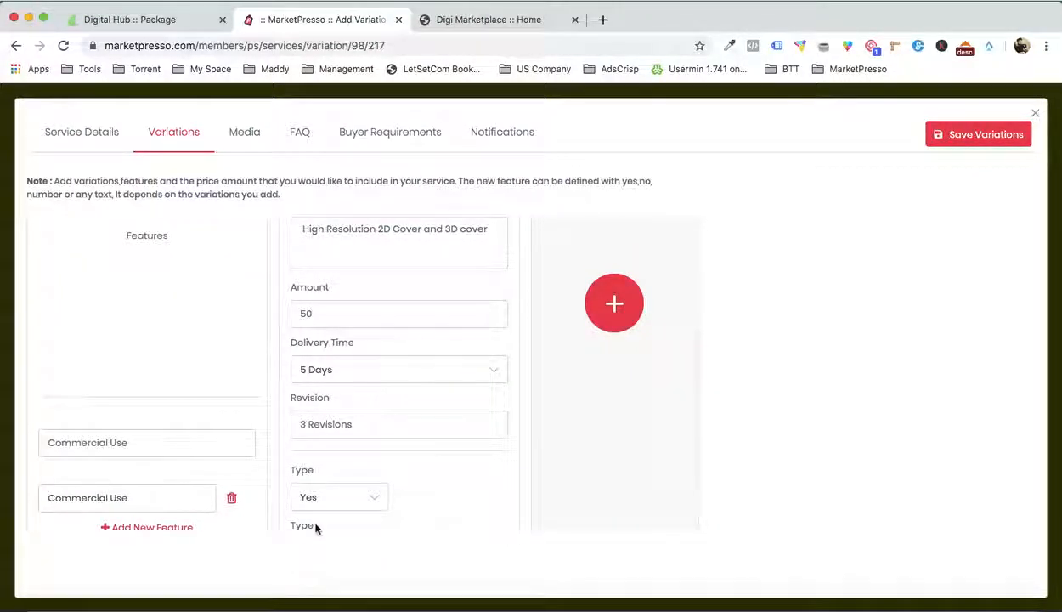
Add a second variation beside Basic and title it "Standard"
scroll(259, 431, "down", 1)
scroll(318, 473, "up", 4)
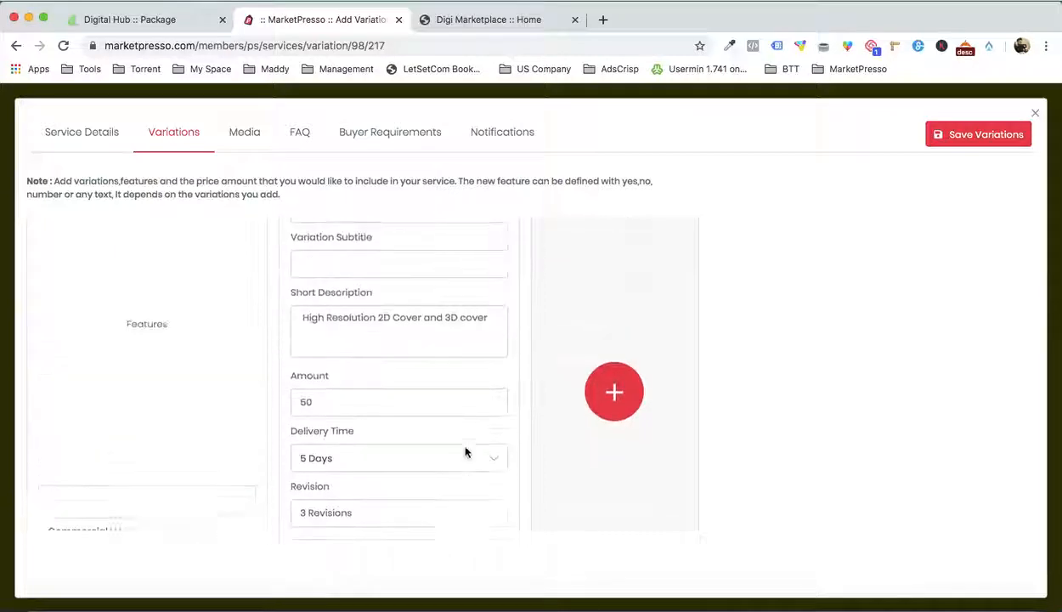
left_click(616, 452)
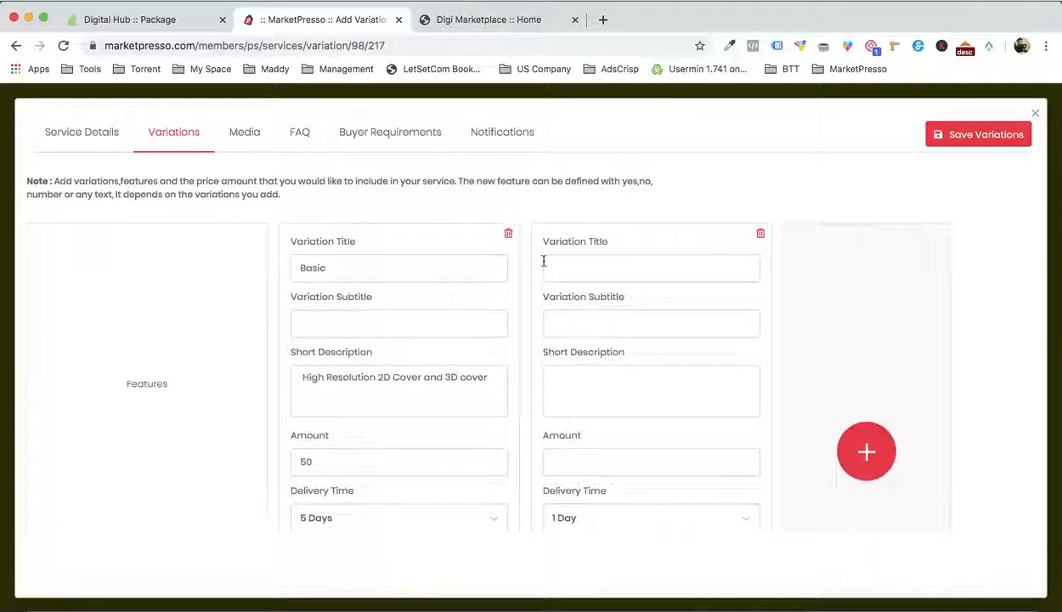
type("Standard")
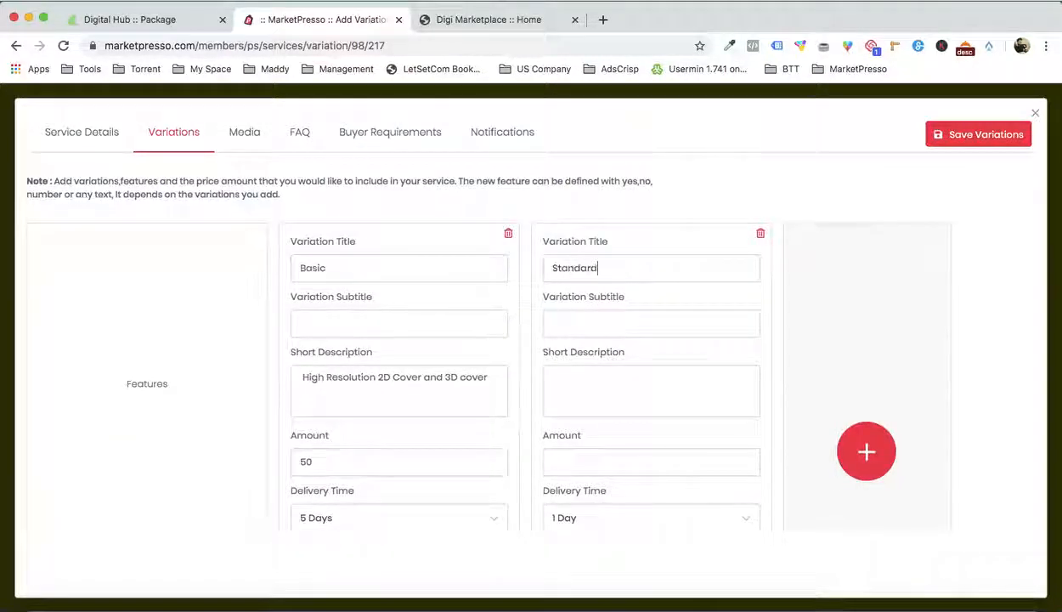
Add a third variation beside Standard and title it "Premium"
left_click(866, 451)
left_click(812, 261)
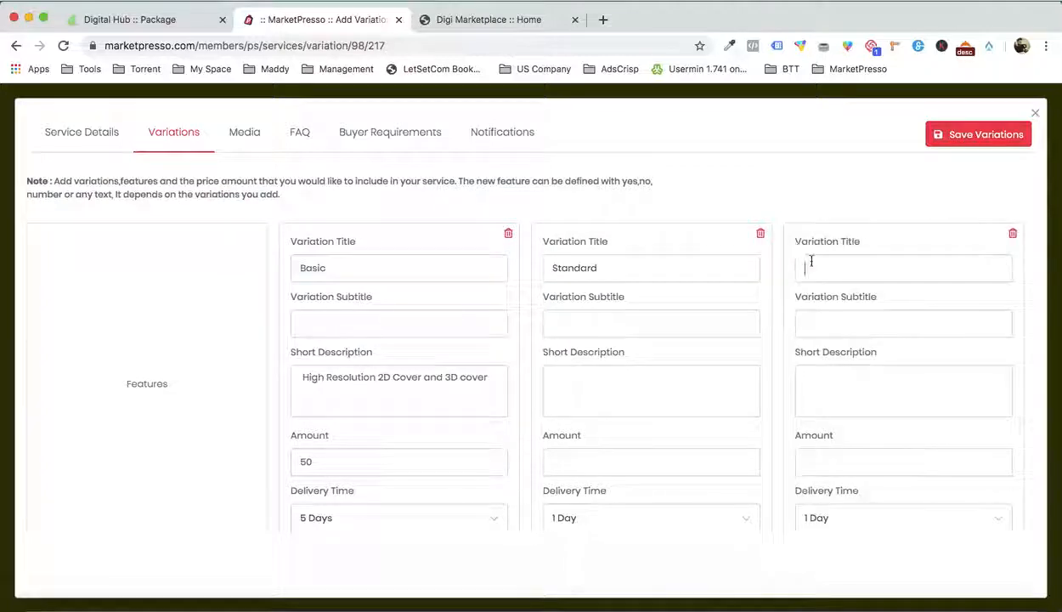
type("Premo")
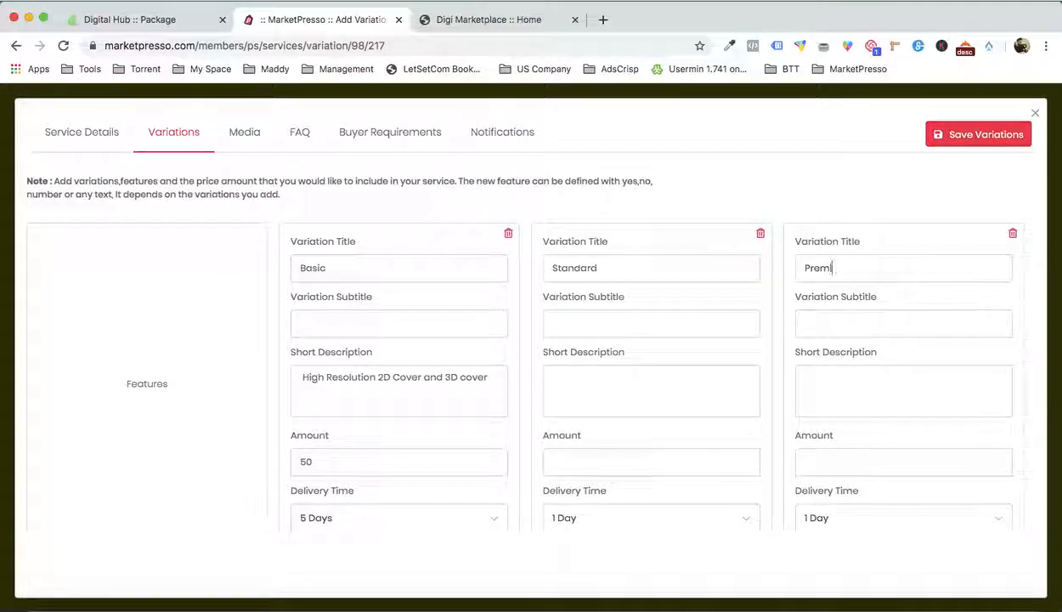
type("um")
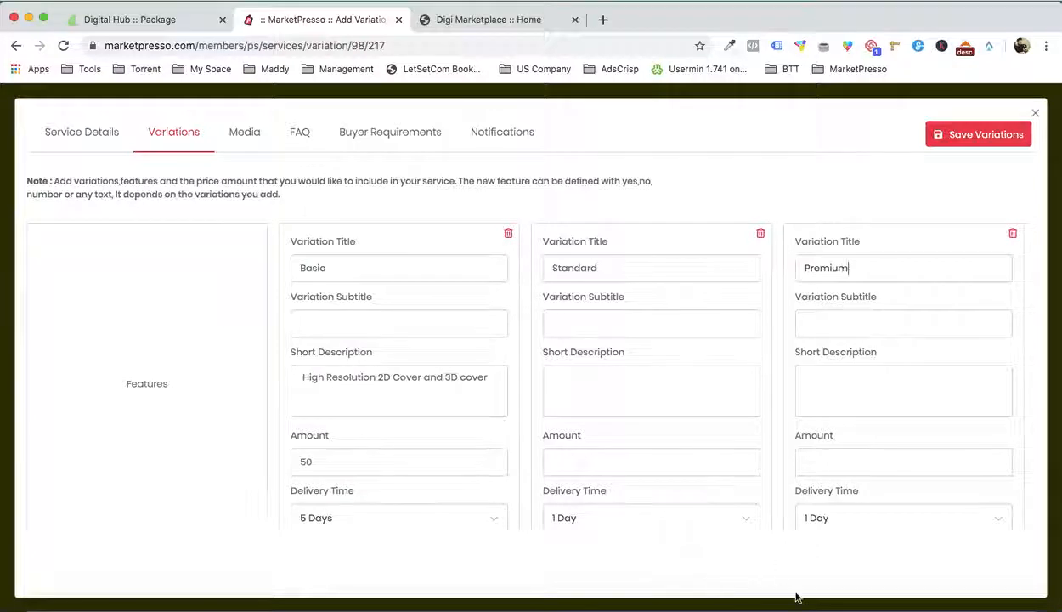
Set the amount to 100 for the Standard variation and 150 for the Premium variation
scroll(664, 426, "down", 1)
left_click(608, 411)
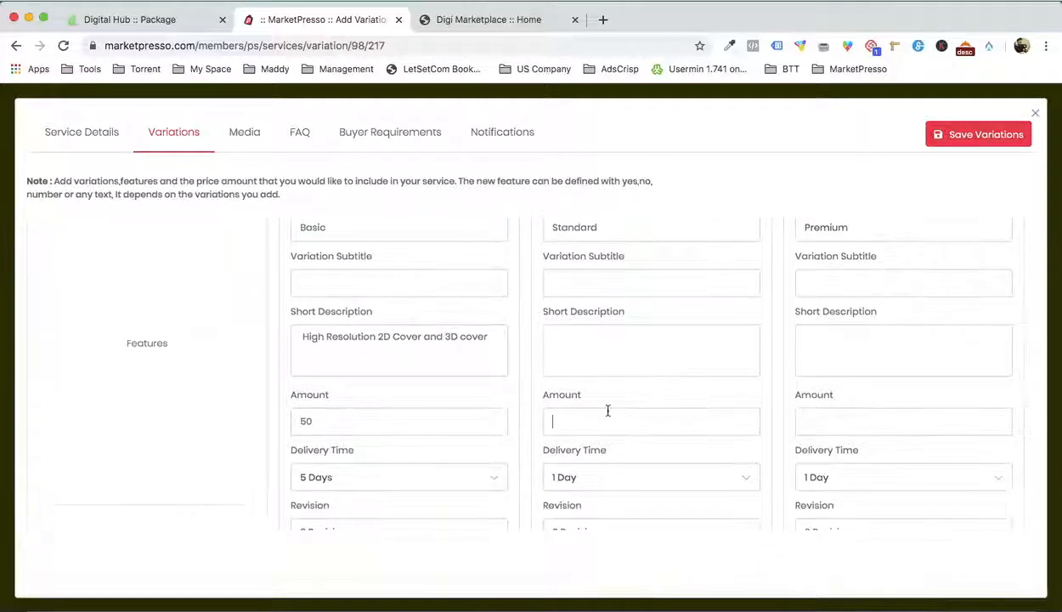
type("100")
key("Tab")
left_click(812, 422)
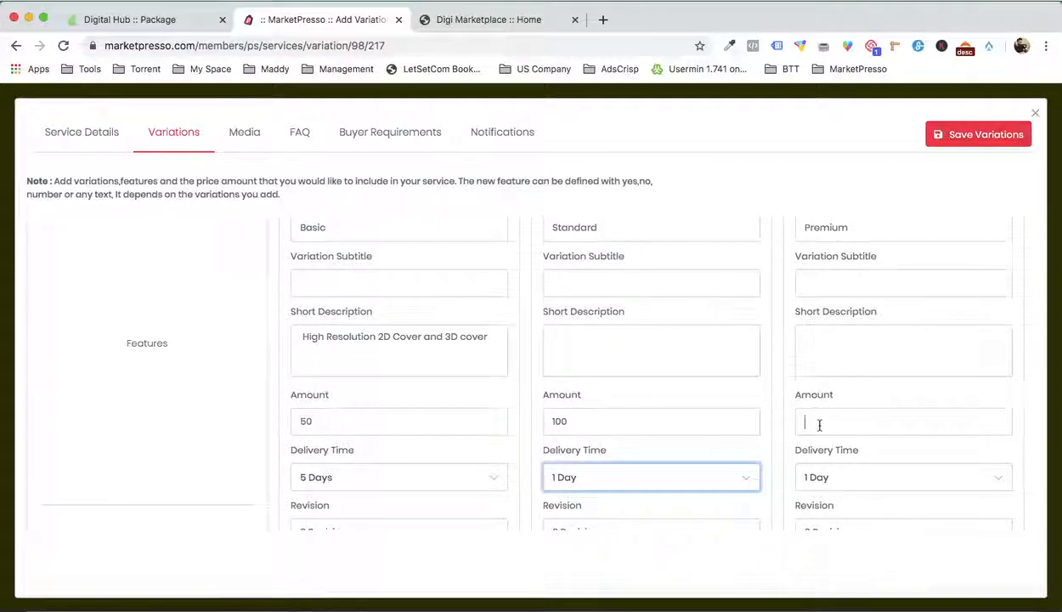
type("150")
Set the delivery time to 4 Days for Standard and 2 Days for Premium
left_click(699, 483)
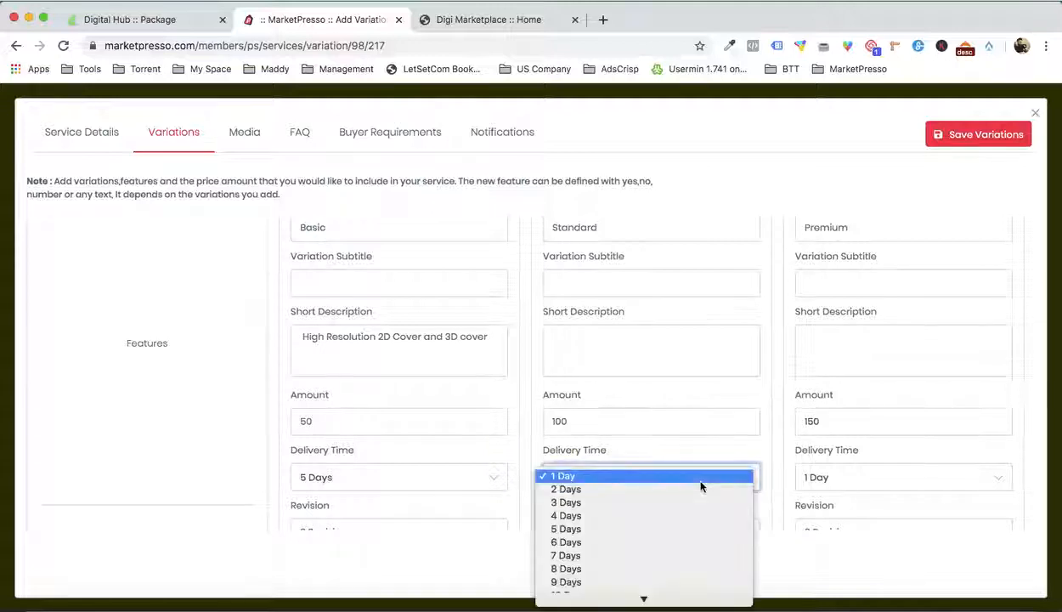
left_click(664, 518)
left_click(825, 476)
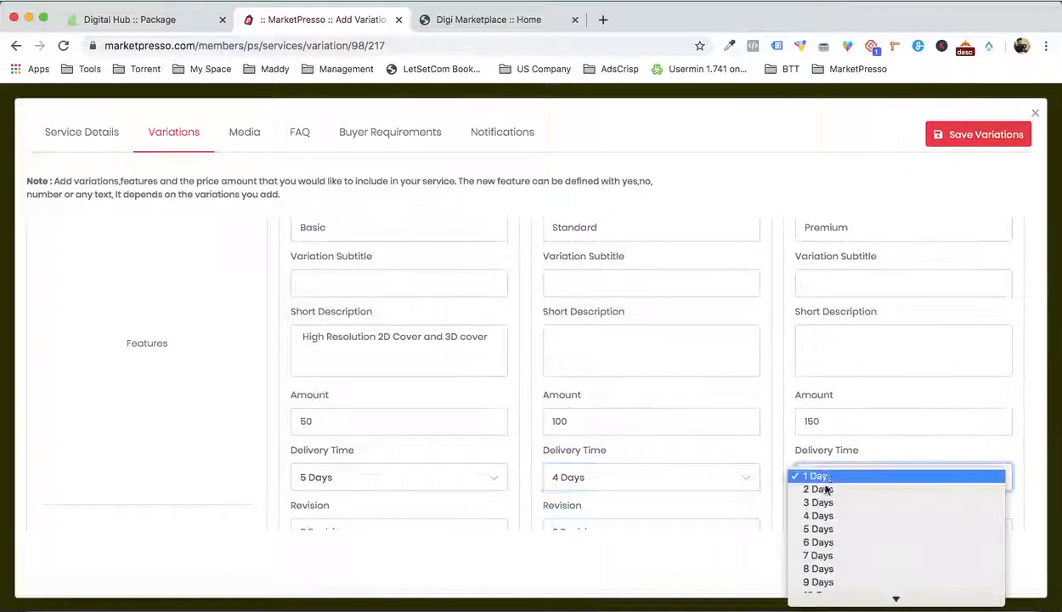
left_click(818, 489)
Change the revision text to "5 Revisions" for both the Standard and Premium variations
scroll(770, 408, "down", 3)
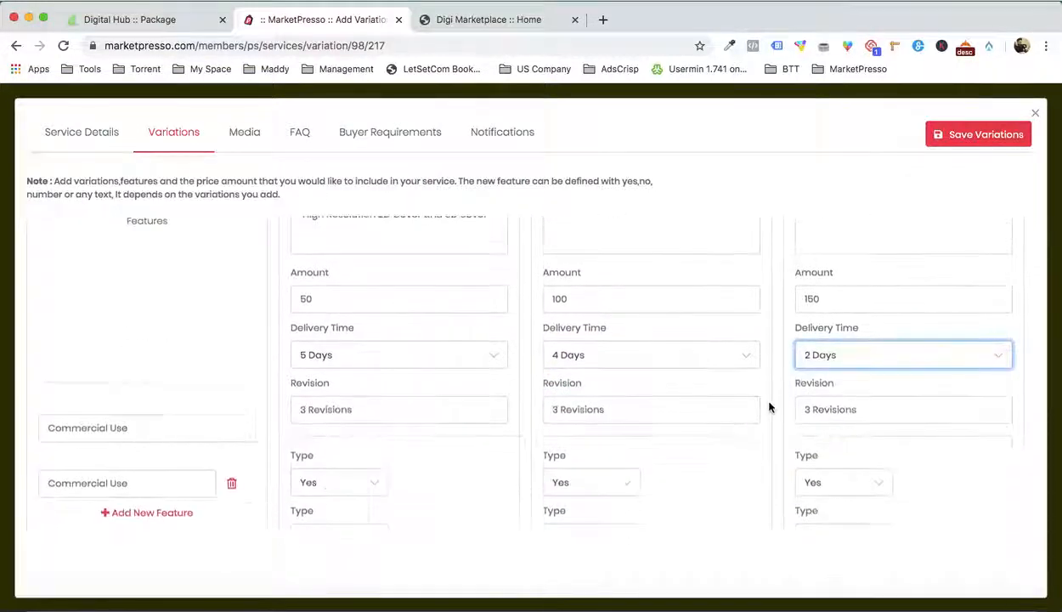
triple_click(406, 411)
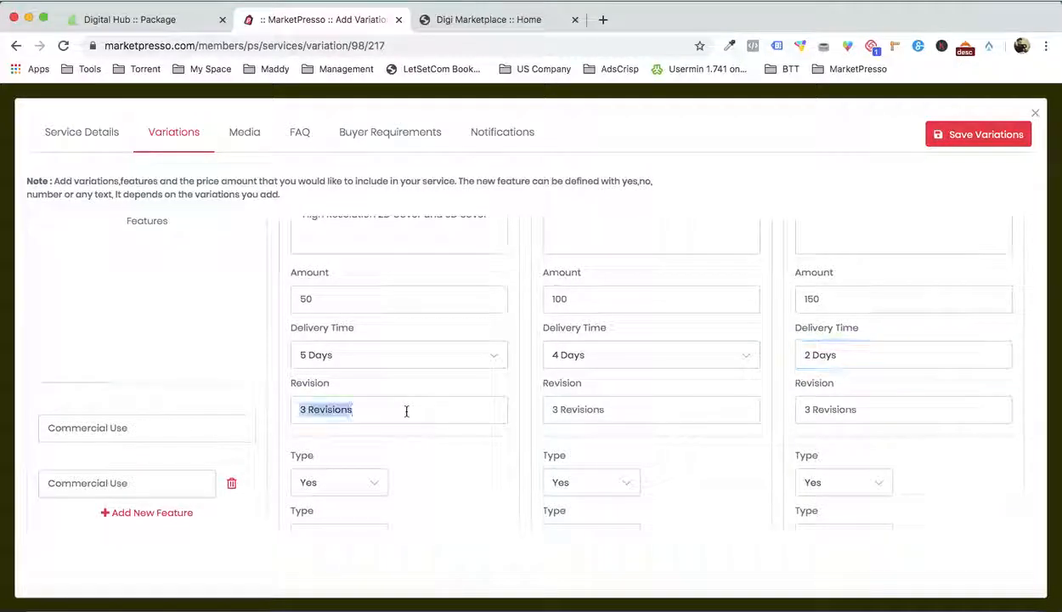
left_click(591, 415)
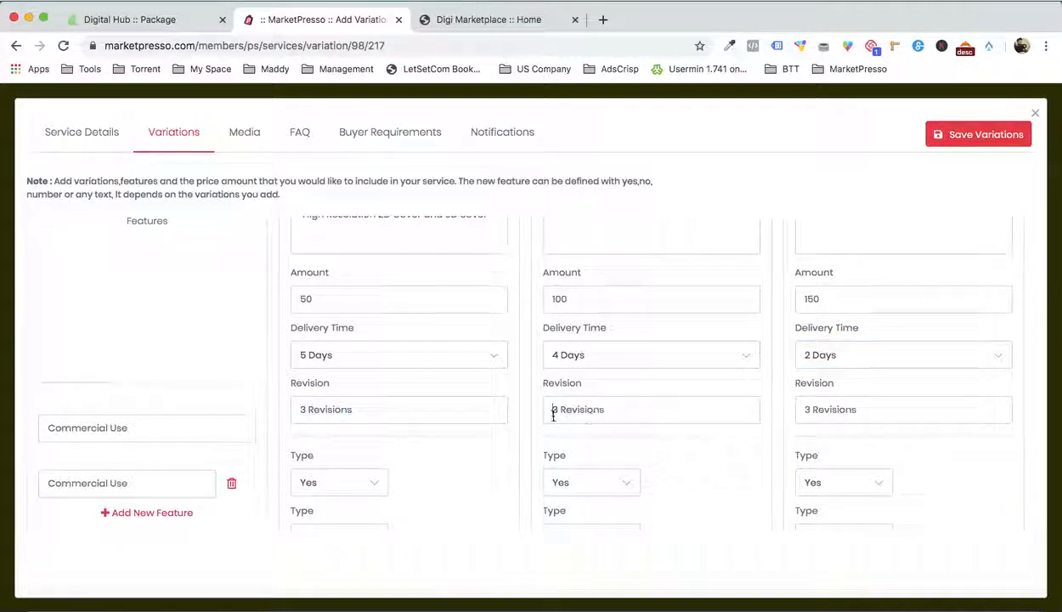
key("BackSpace")
type("5")
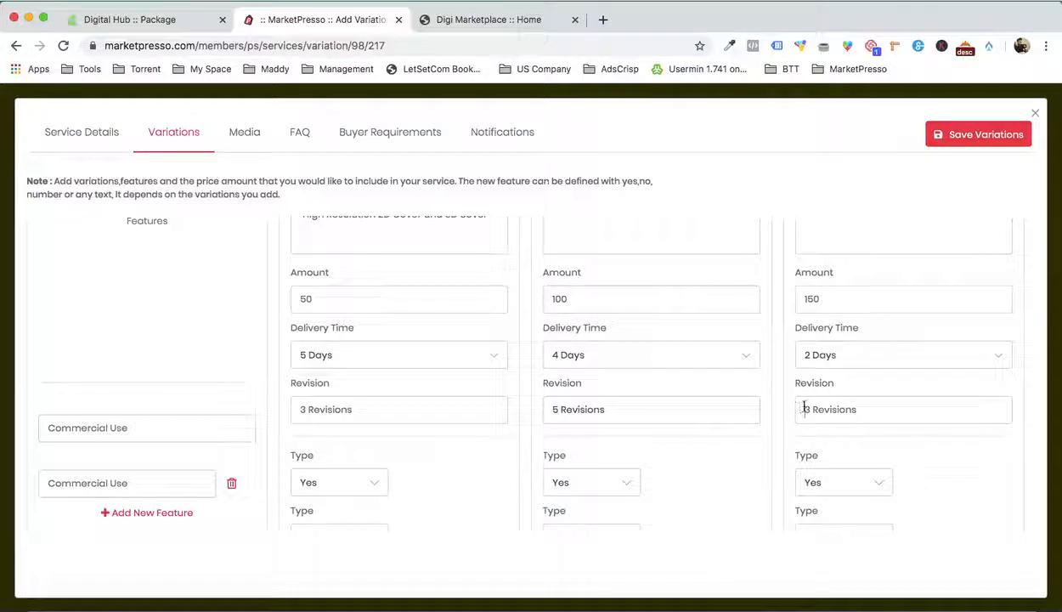
left_click(809, 409)
key("BackSpace")
type("5")
Copy "Back & Spine" from the Standard Package list in the Word document into a new feature below the existing ones
scroll(808, 408, "down", 1)
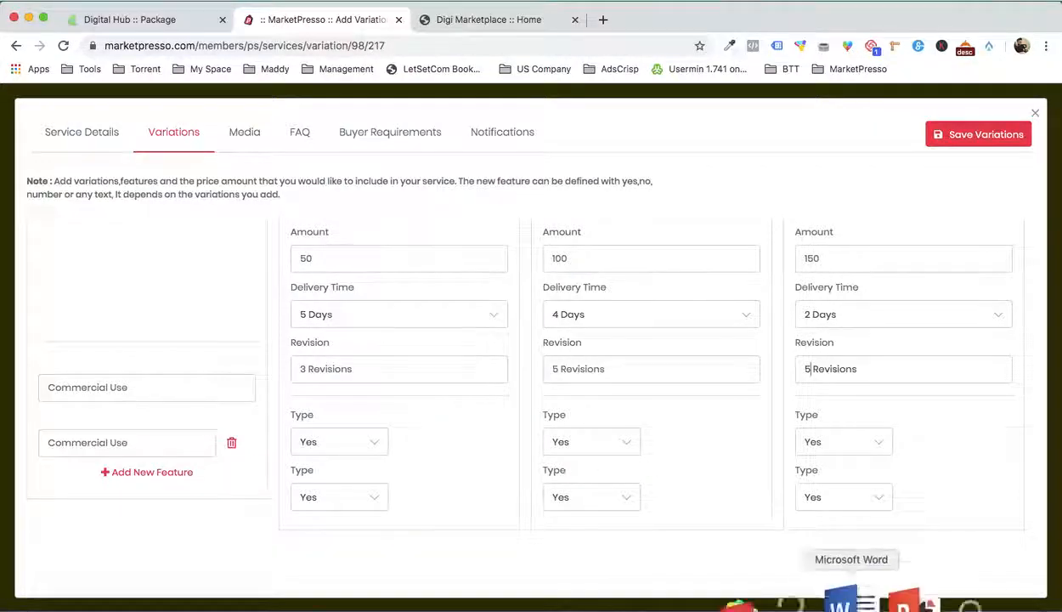
left_click(849, 595)
scroll(823, 393, "down", 5)
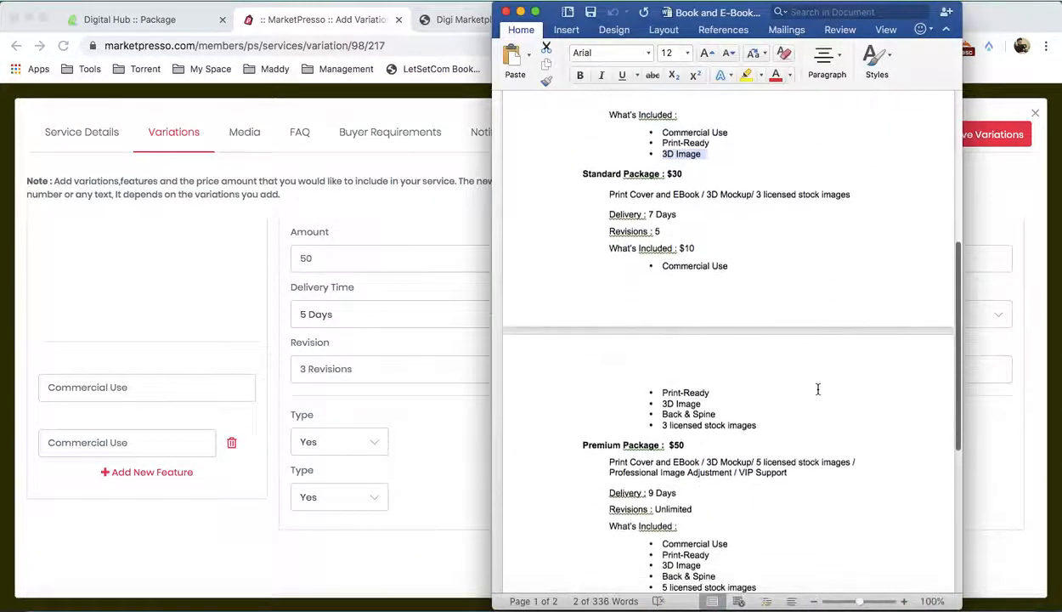
left_click_drag(661, 414, 716, 415)
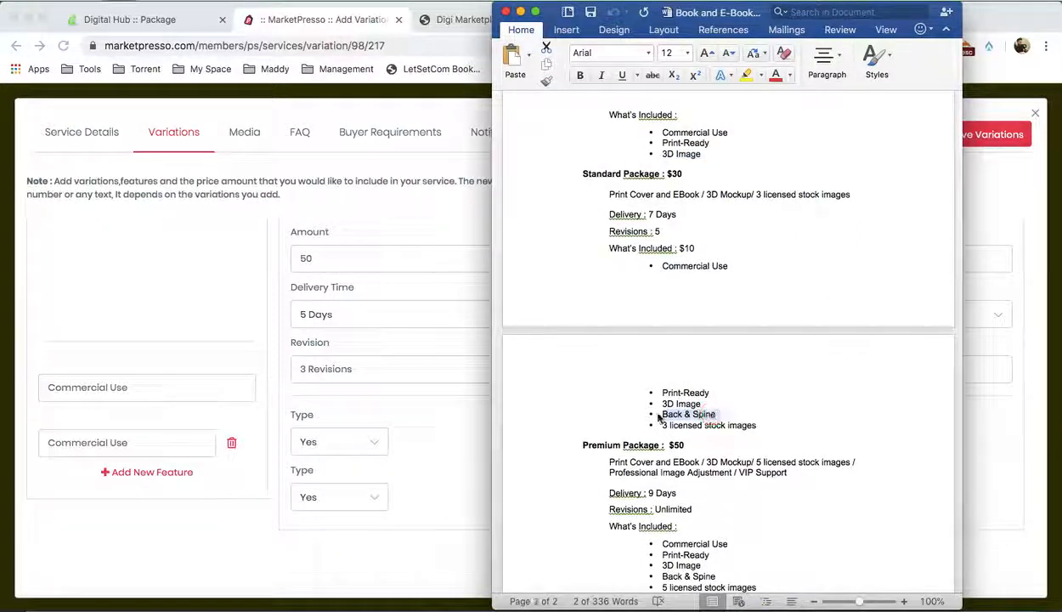
left_click(150, 473)
left_click(135, 471)
left_click(129, 489)
type("•\tBack & Spine")
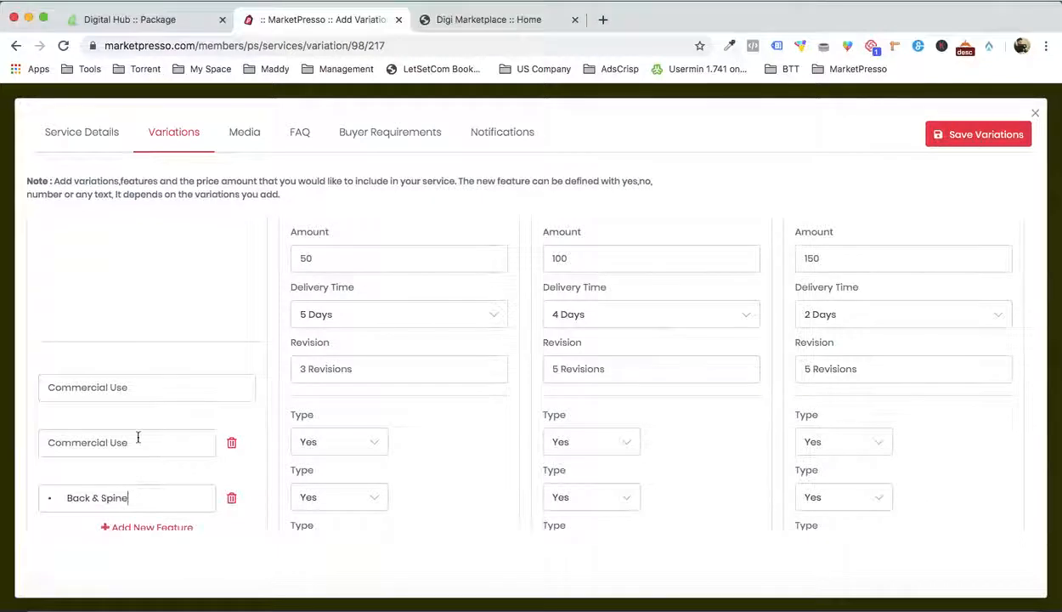
Remove the bullet before the "Back & Spine" feature name and choose No as its type for Basic
scroll(138, 435, "down", 1)
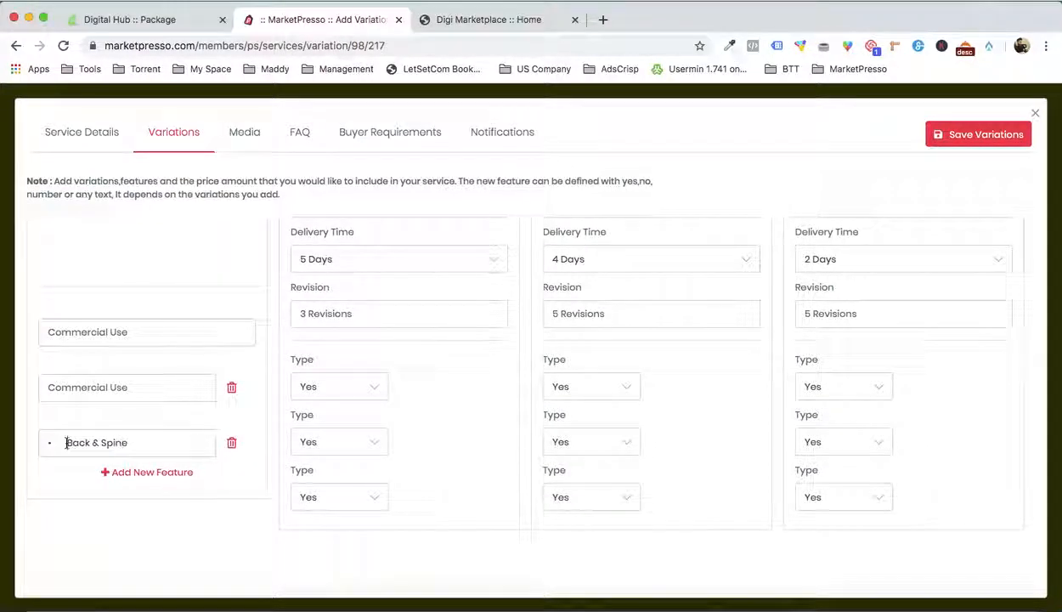
left_click_drag(66, 442, 46, 442)
key("BackSpace")
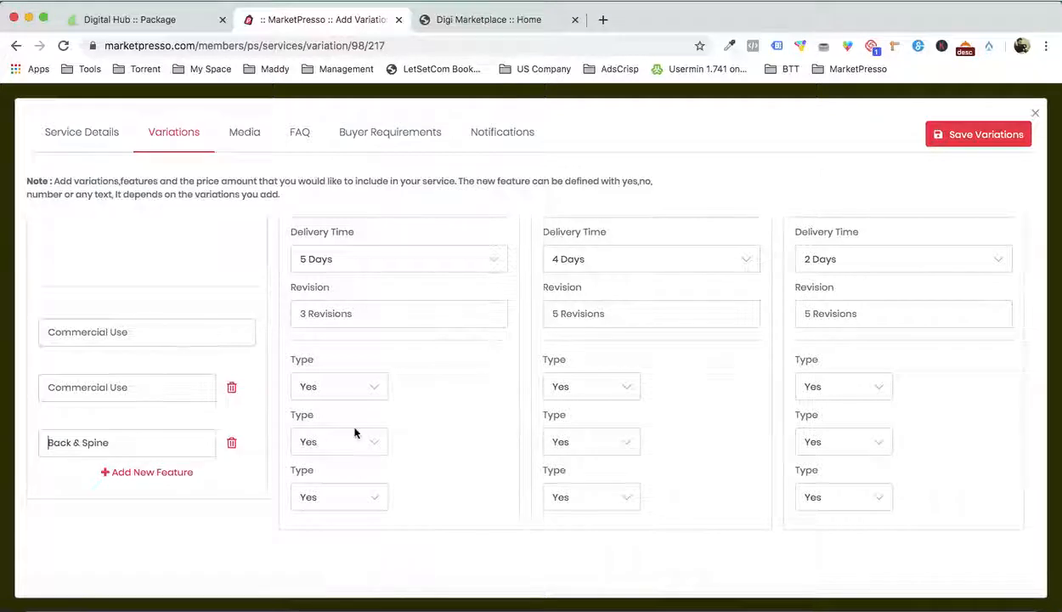
left_click(345, 489)
left_click(344, 509)
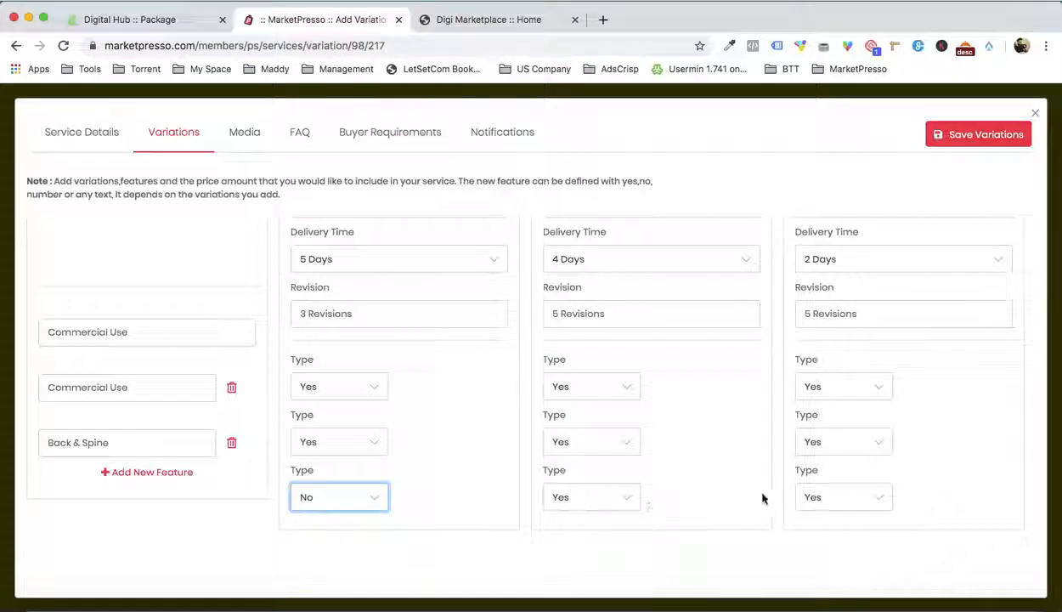
Add another feature named "3 licensed stock images", copied from the Word document's Standard Package list, and remove its bullet
left_click(165, 474)
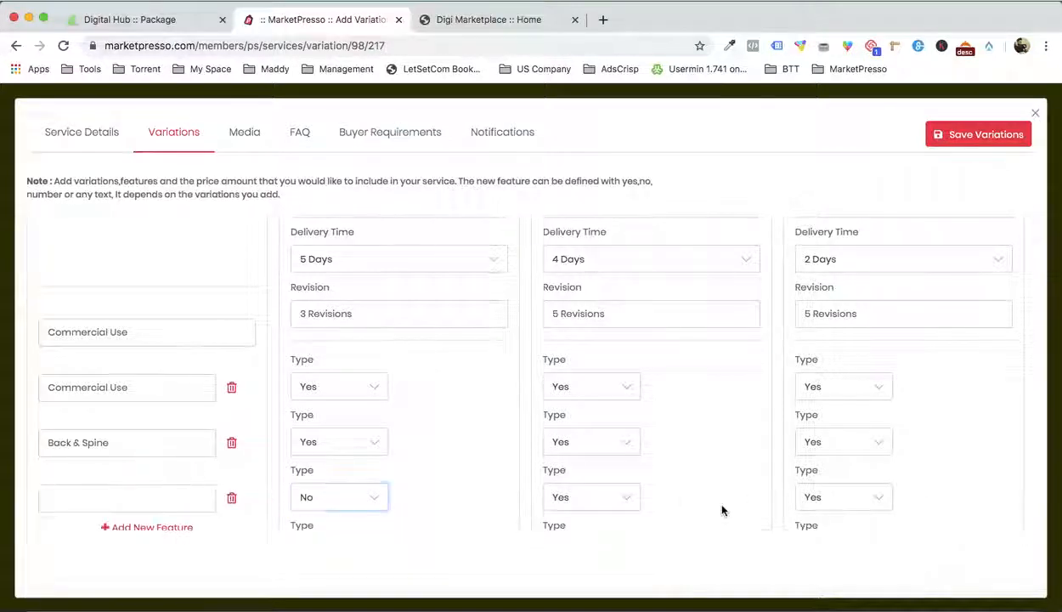
left_click(867, 588)
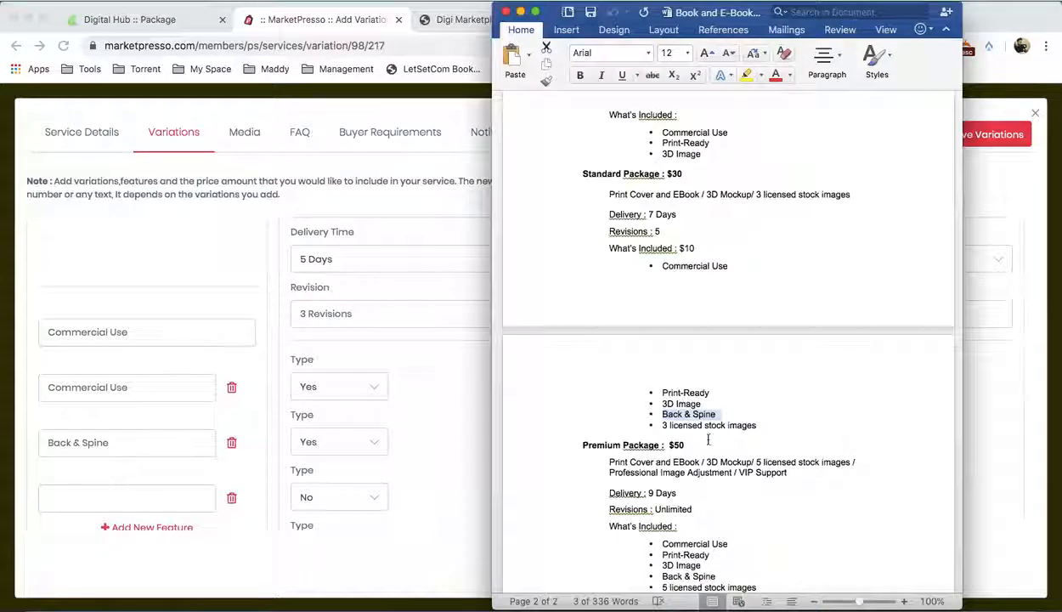
left_click_drag(664, 425, 749, 424)
left_click(126, 484)
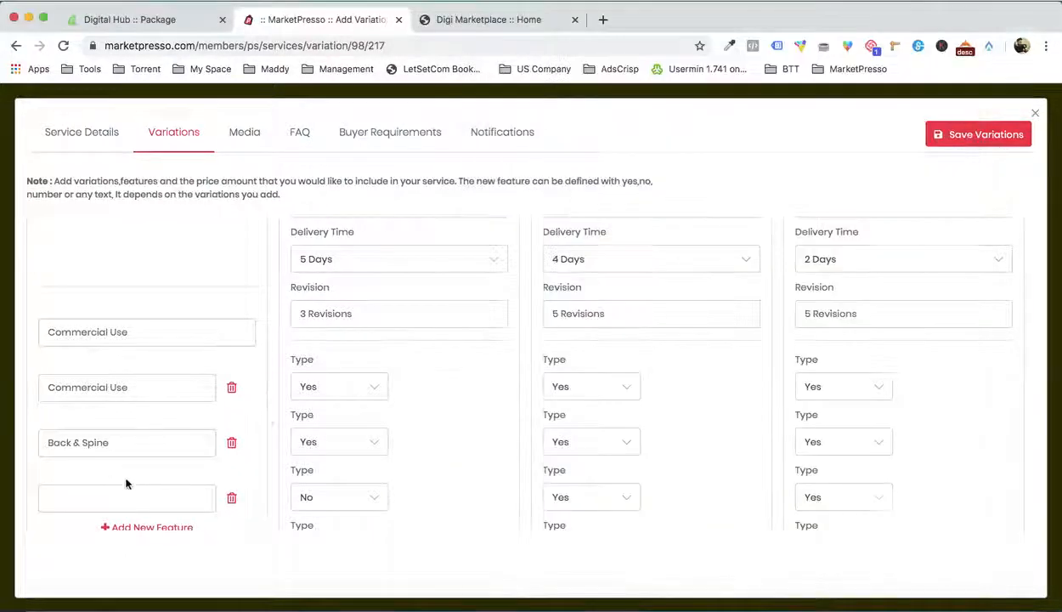
left_click(131, 496)
key("super+v")
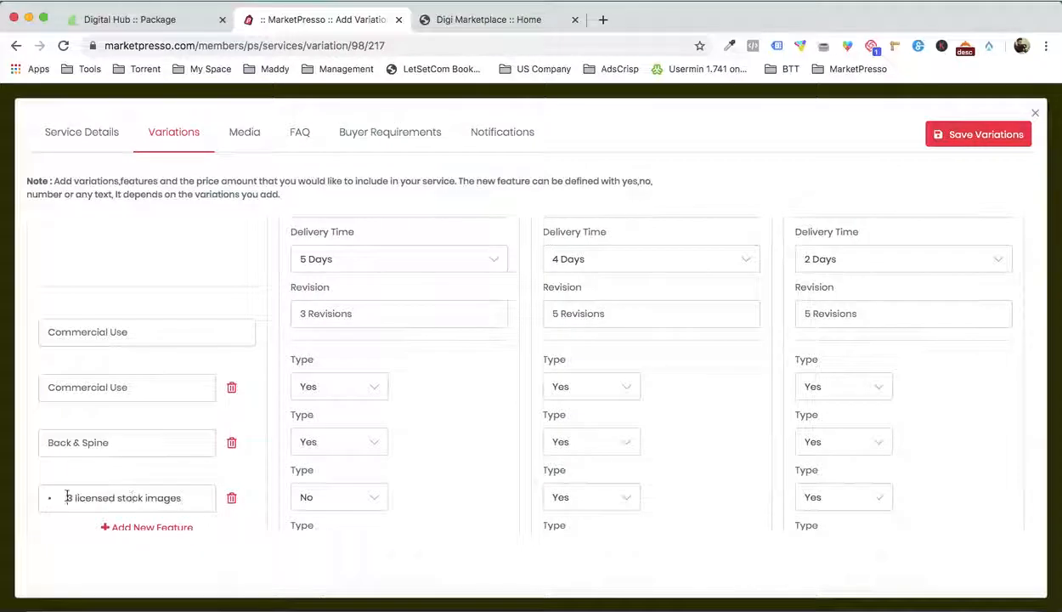
key("shift+Right")
key("shift+Right")
key("BackSpace")
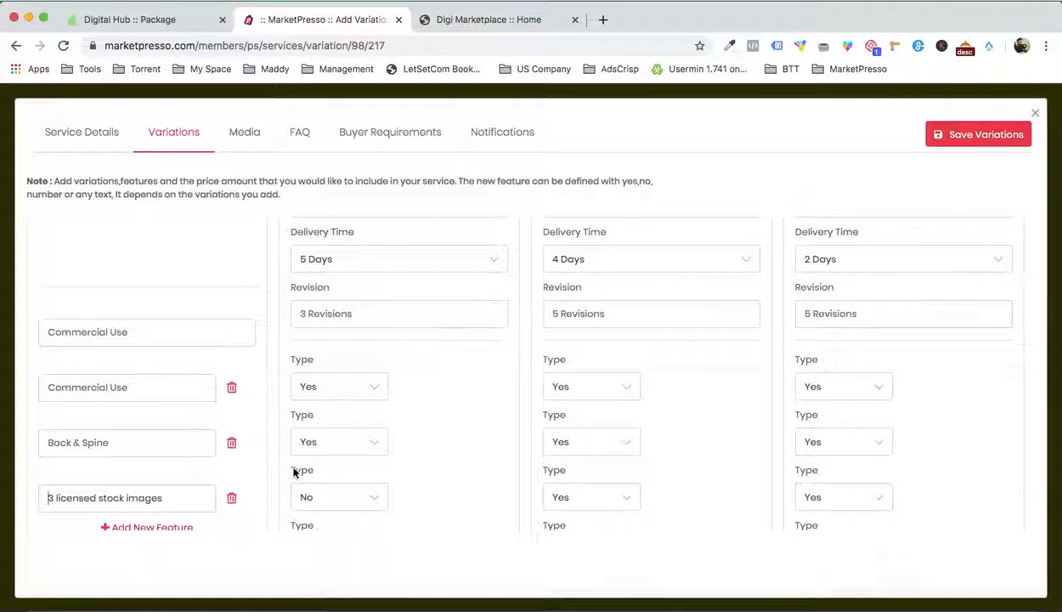
Choose No as the type of the "3 licensed stock images" feature for both Basic and Standard
scroll(294, 469, "down", 2)
left_click(351, 499)
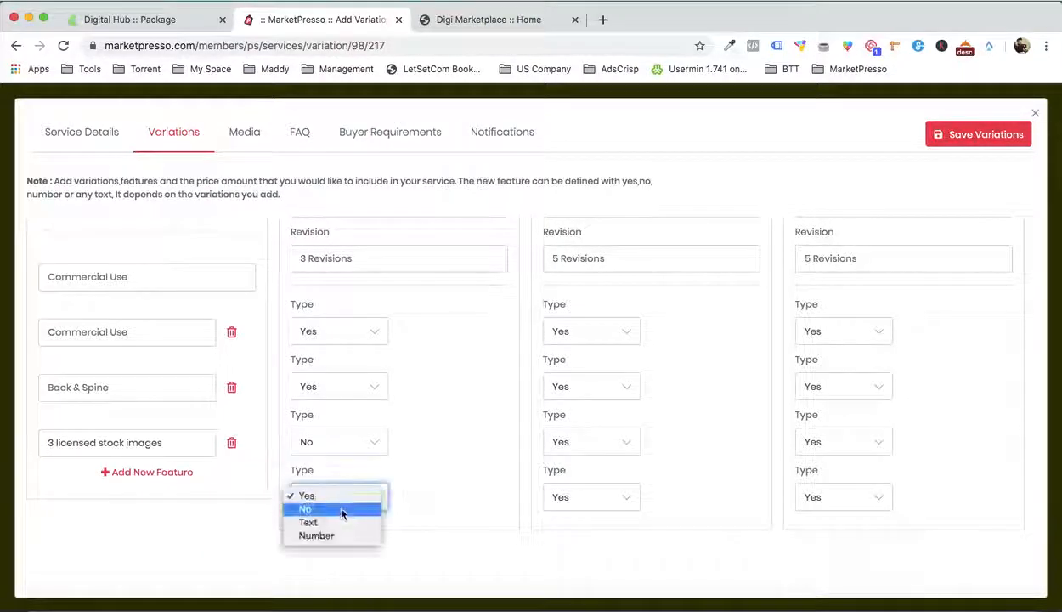
left_click(344, 509)
left_click(592, 501)
left_click(586, 509)
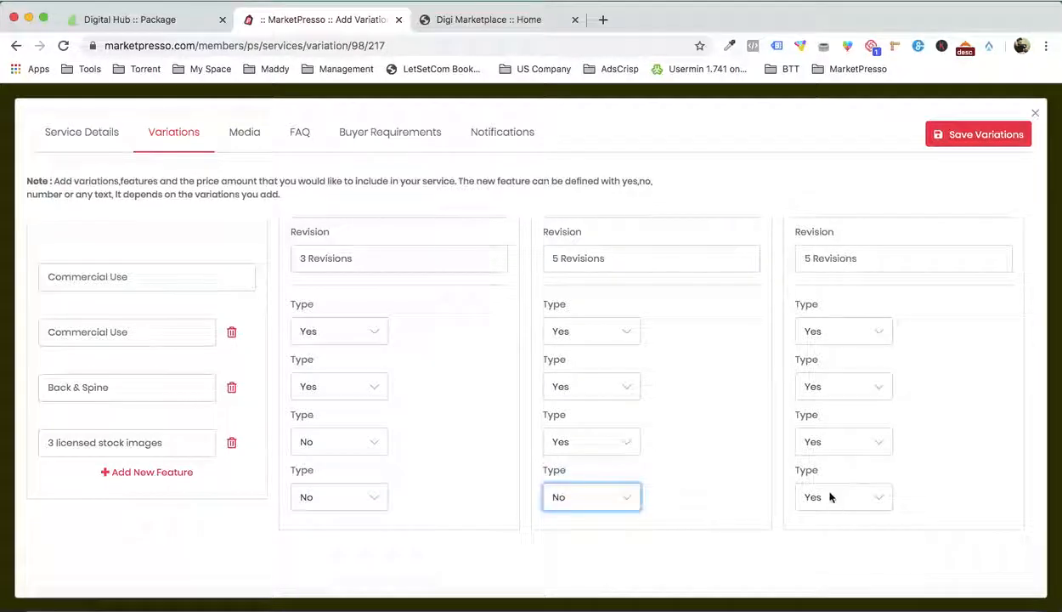
Copy the Premium Package description from the Word document into the Premium variation's short description and remove the trailing line break
scroll(833, 465, "up", 5)
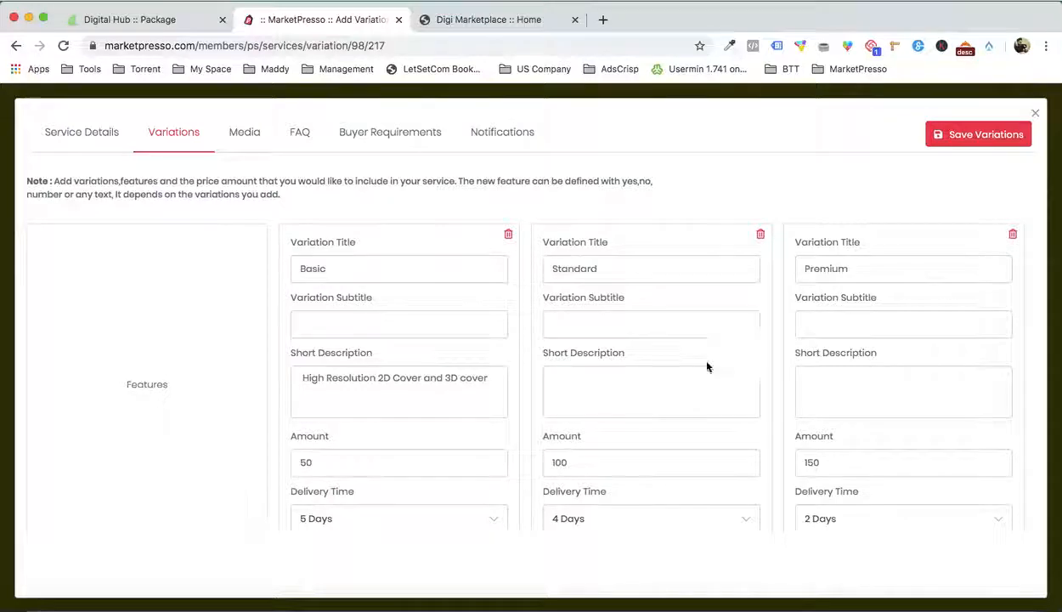
scroll(714, 374, "down", 2)
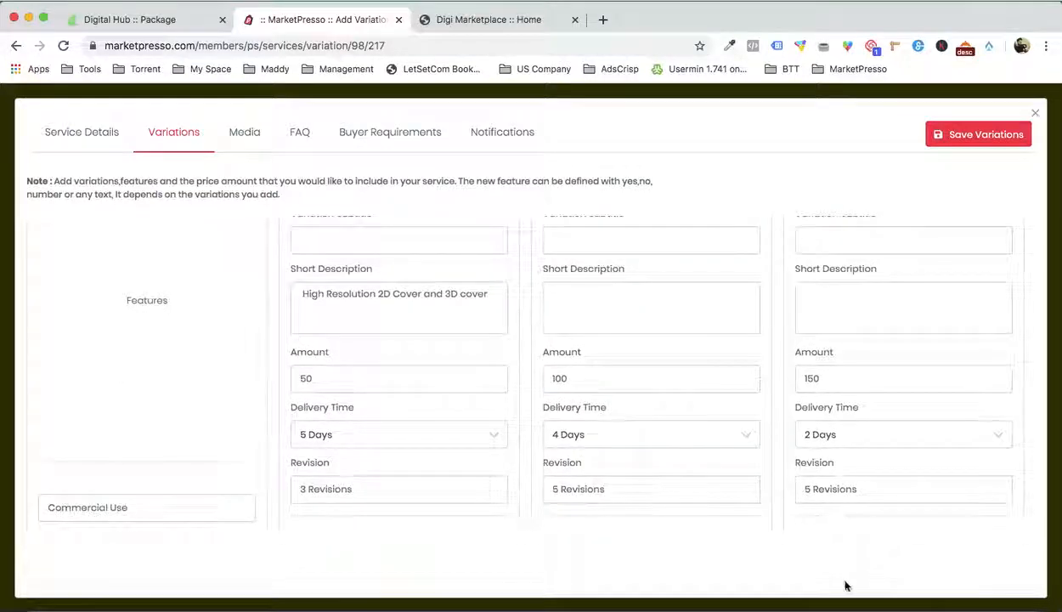
left_click(870, 586)
scroll(776, 368, "down", 2)
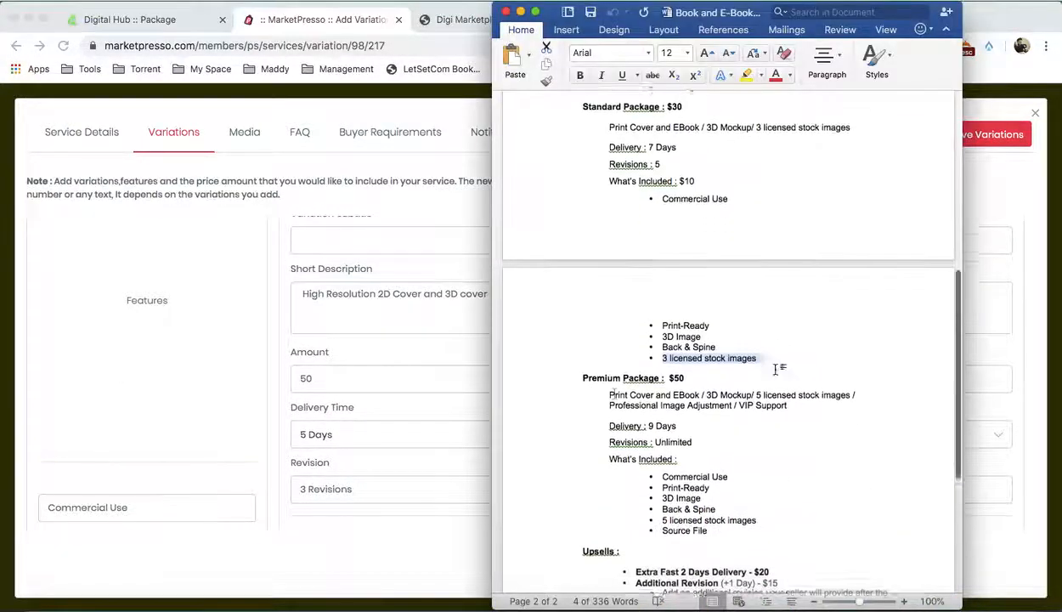
left_click_drag(611, 388, 785, 398)
key("super+c")
key("super+Tab")
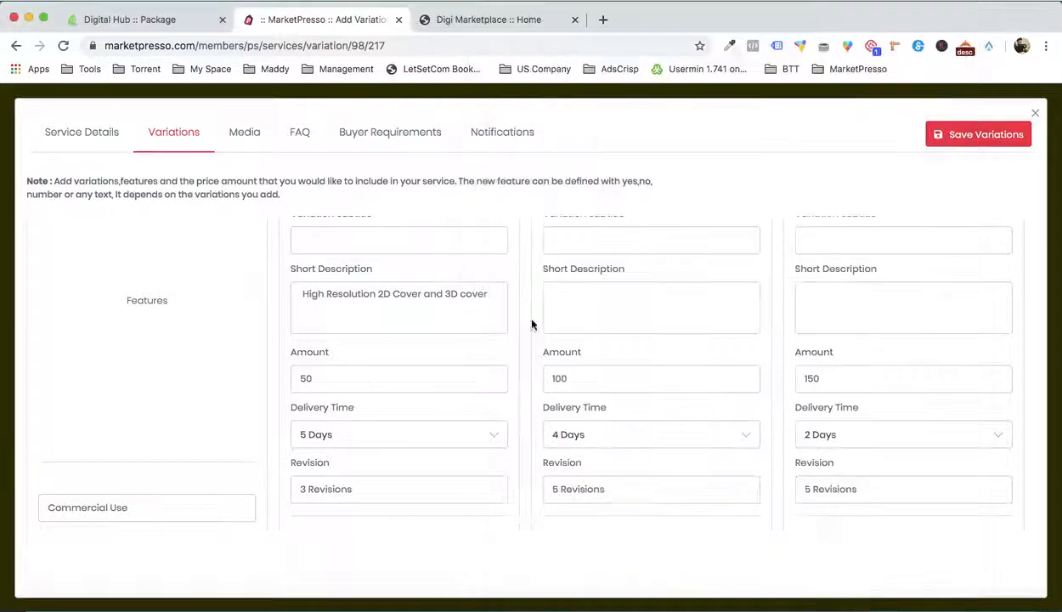
left_click(824, 297)
key("super+v")
key("BackSpace")
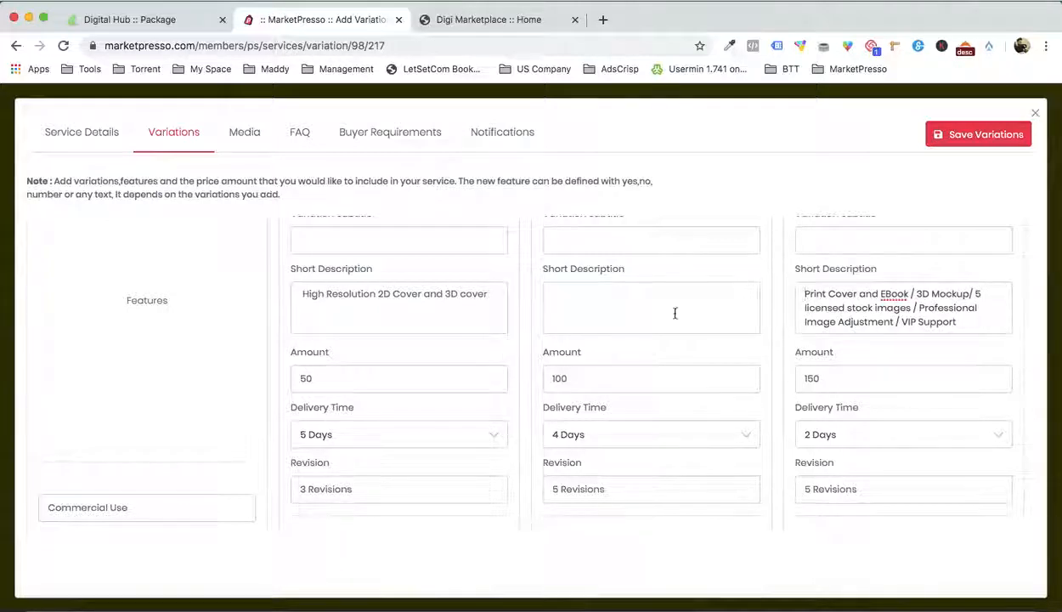
Copy the Standard Package description, "Print Cover and EBook / 3D Mockup/ 3 licensed stock images", from the Word document into Standard's short description
left_click(835, 586)
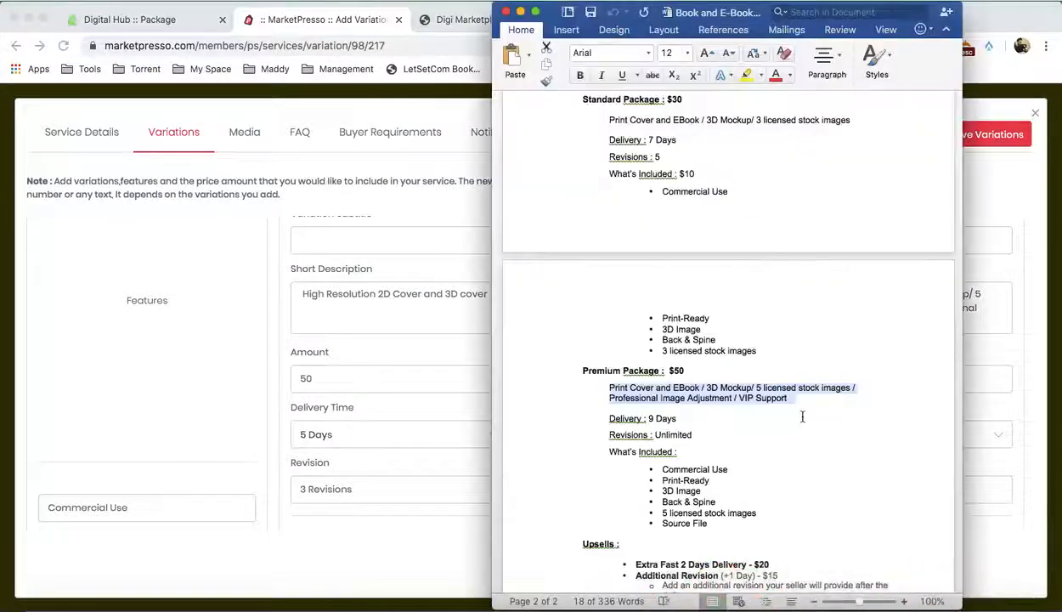
scroll(802, 417, "up", 2)
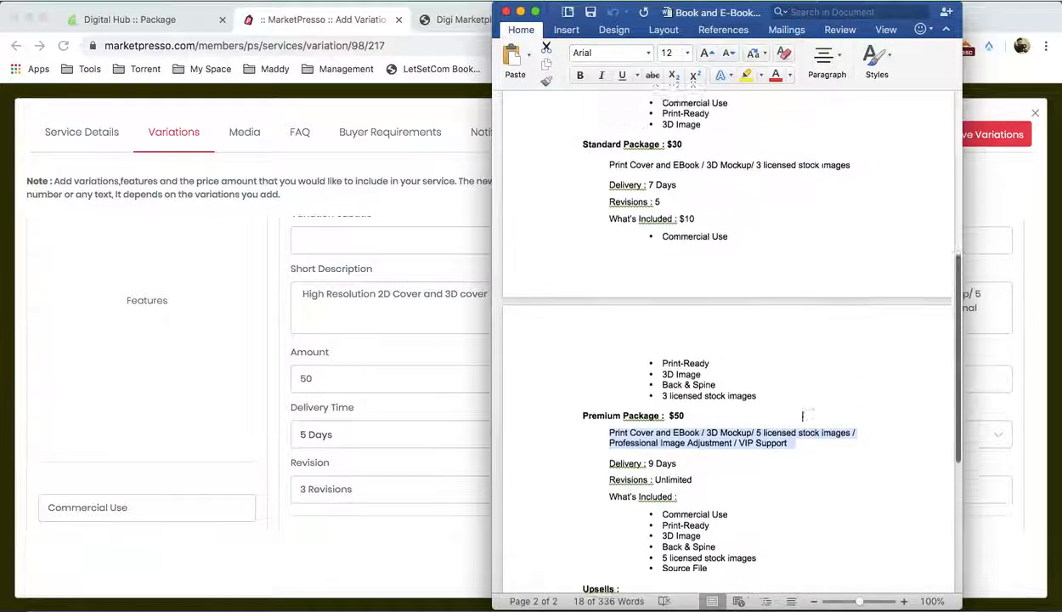
left_click_drag(609, 174, 846, 174)
key("super+c")
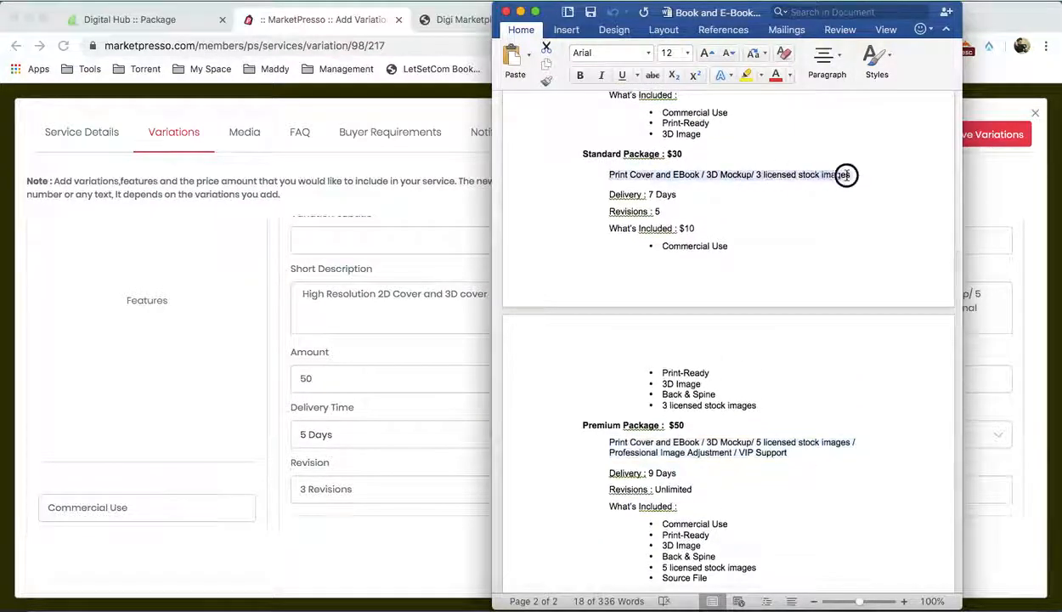
left_click(443, 334)
left_click(619, 293)
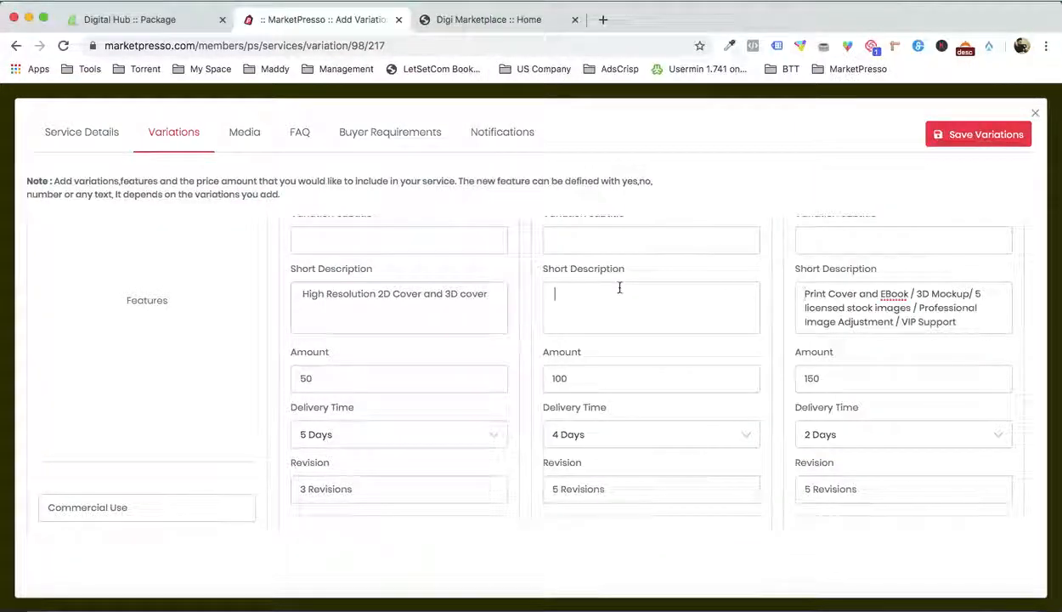
key("super+v")
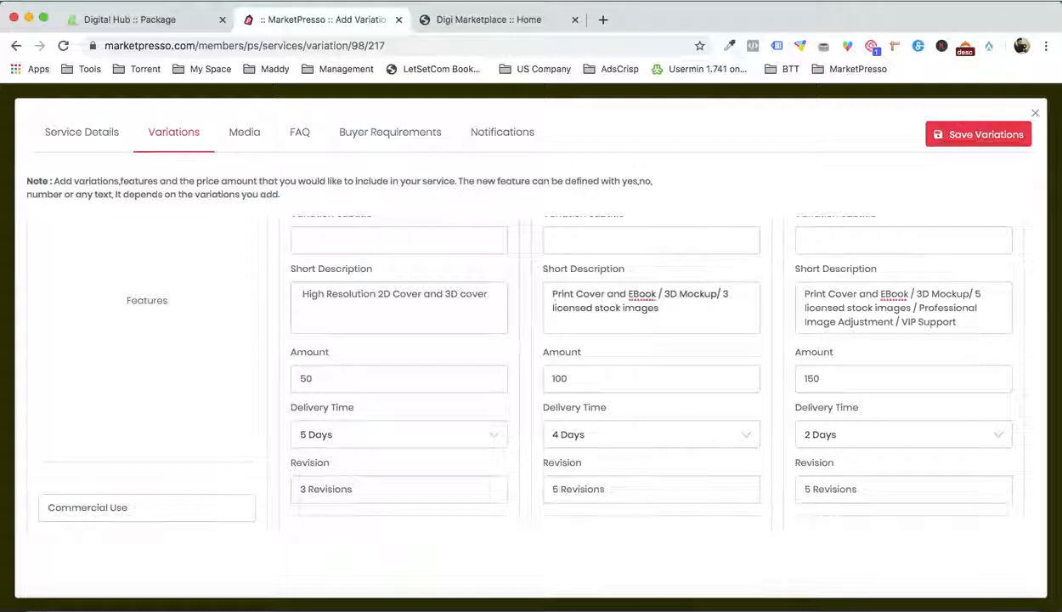
Review the Basic, Standard and Premium variations with their features and save them
scroll(671, 303, "up", 2)
scroll(672, 303, "down", 5)
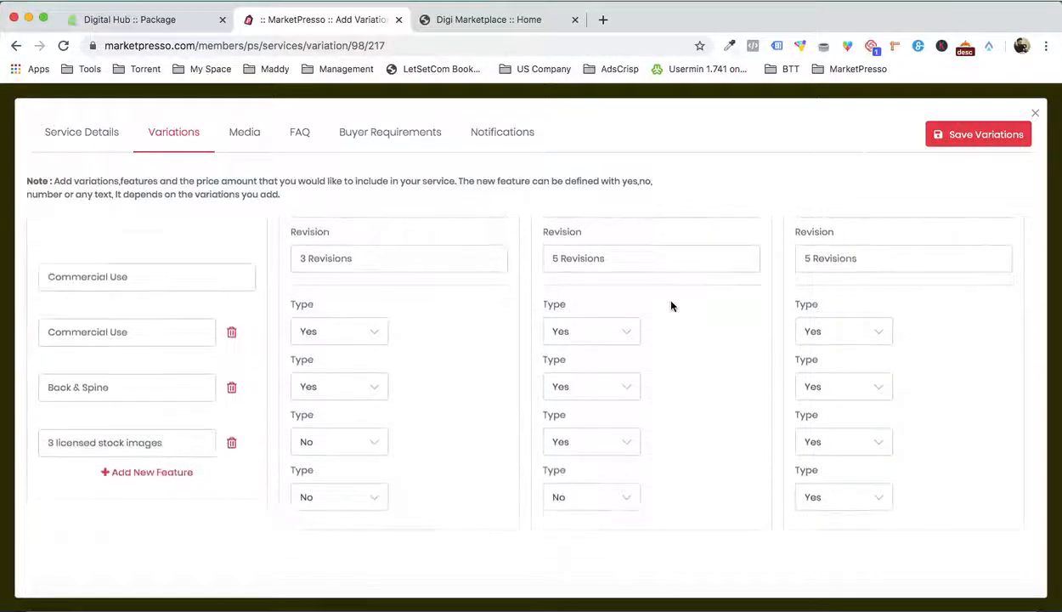
scroll(672, 303, "up", 3)
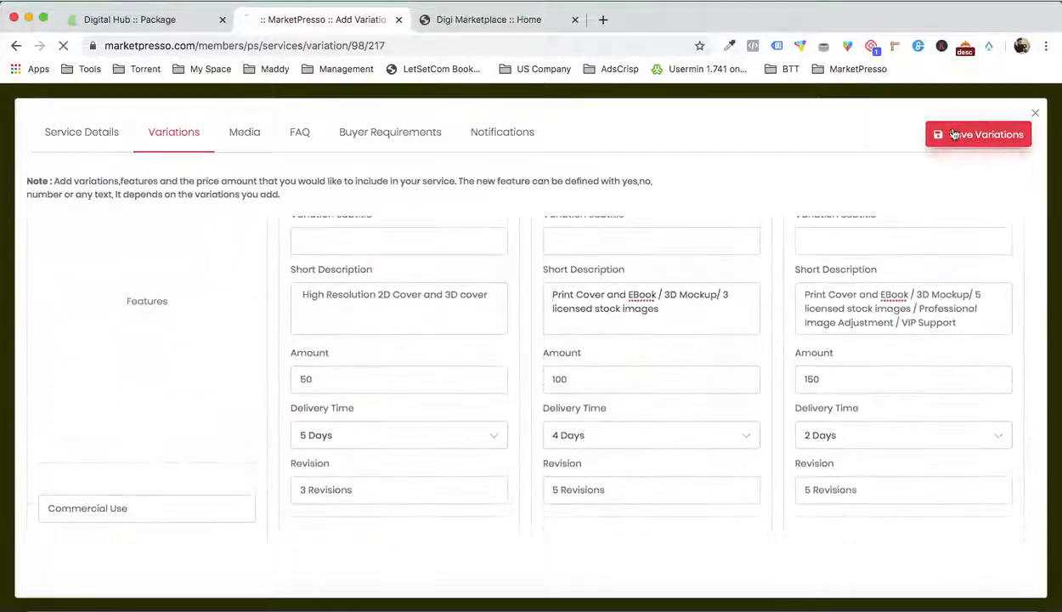
left_click(953, 134)
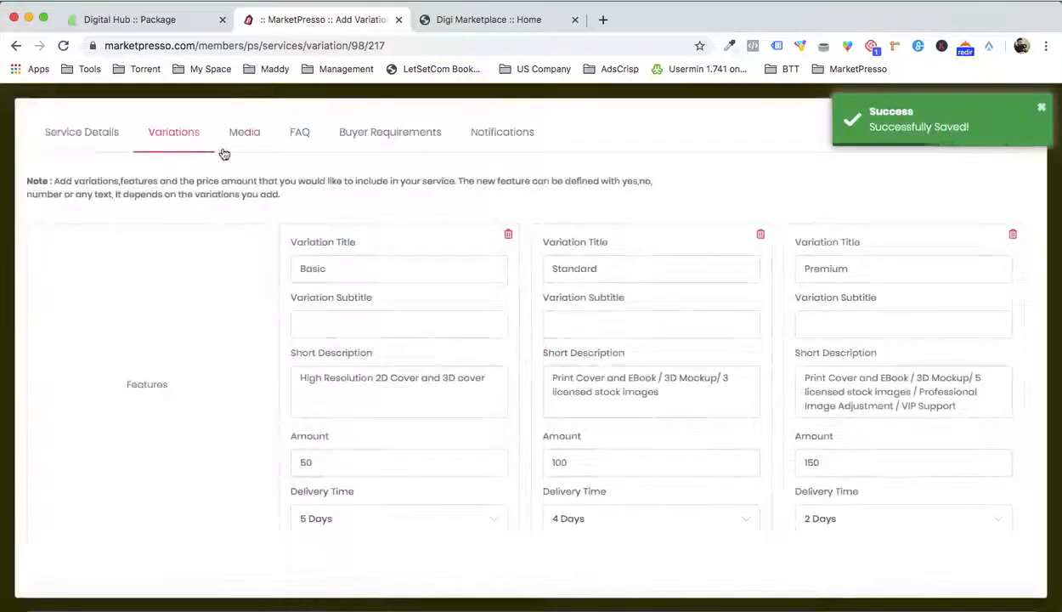
Add the Orange Moon book cover from the image library to the service's media
left_click(222, 146)
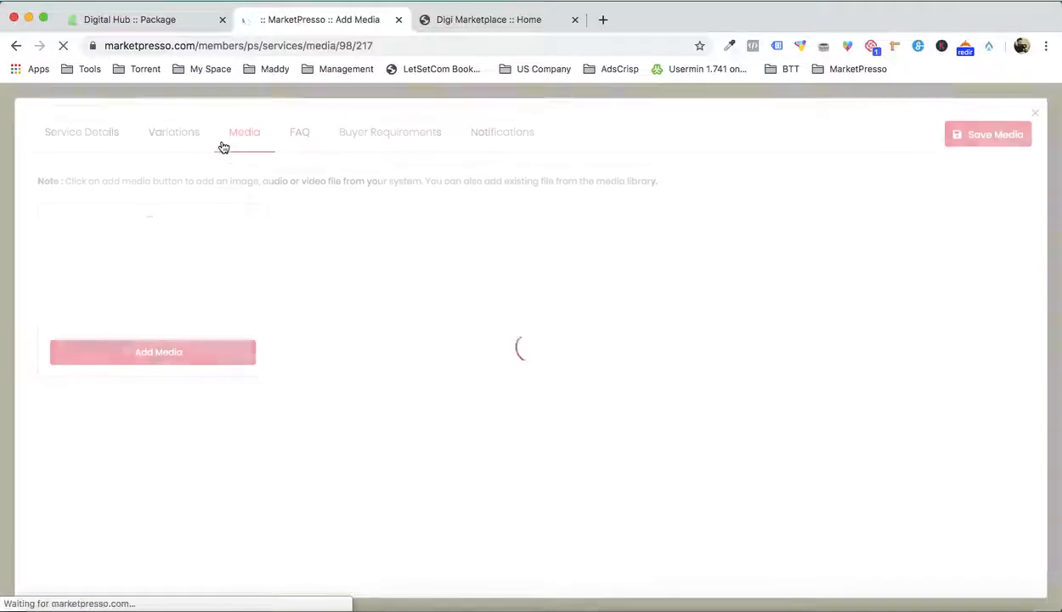
left_click(175, 357)
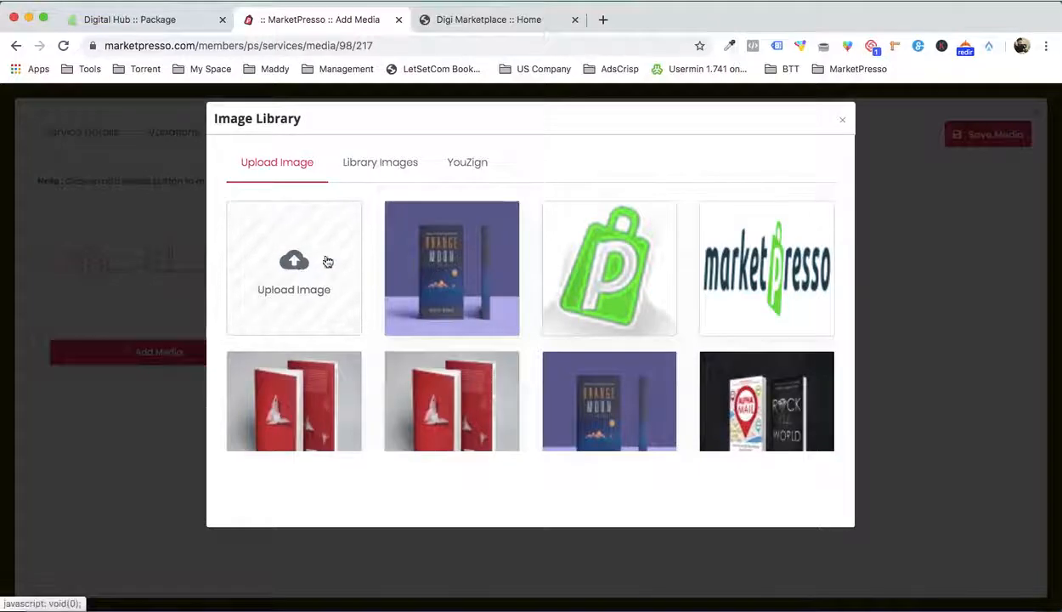
left_click(427, 269)
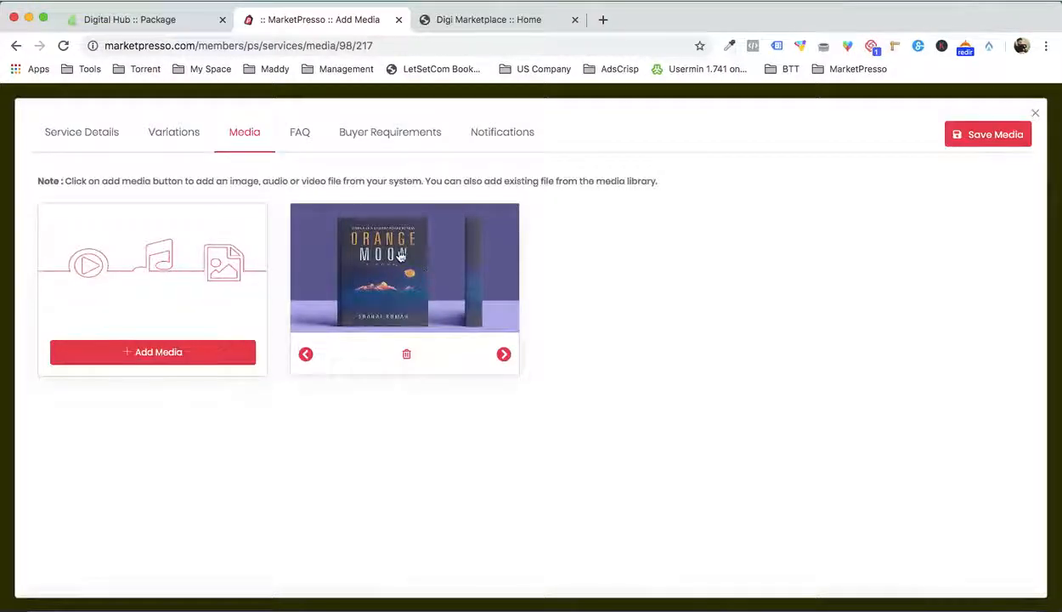
Upload BOOK 1.jpg, BOOK 3.jpg and BOOK 5.jpg from the Service 1 folder to the image library
left_click(168, 349)
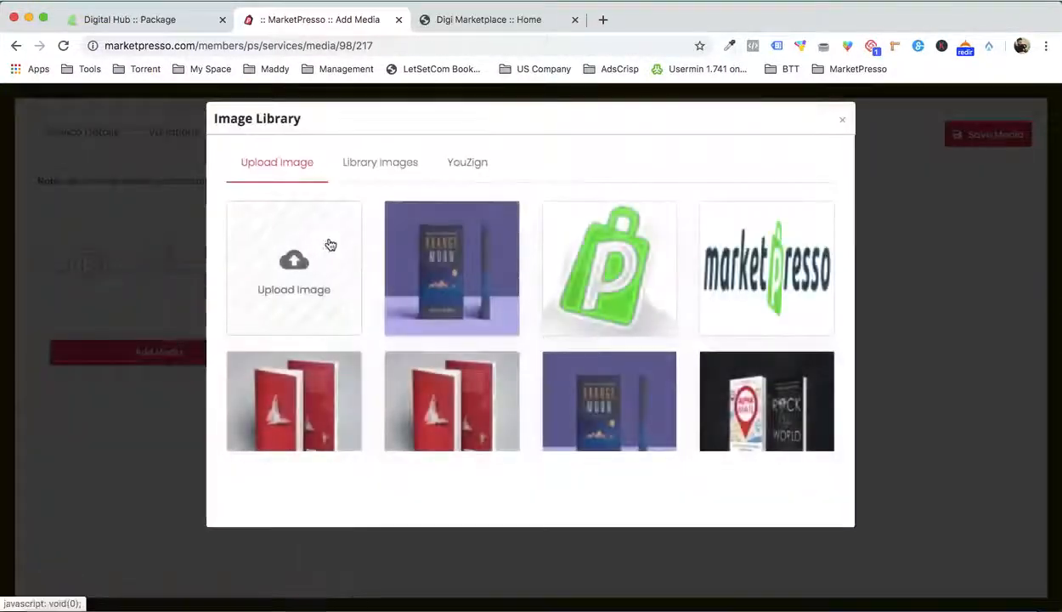
left_click(330, 245)
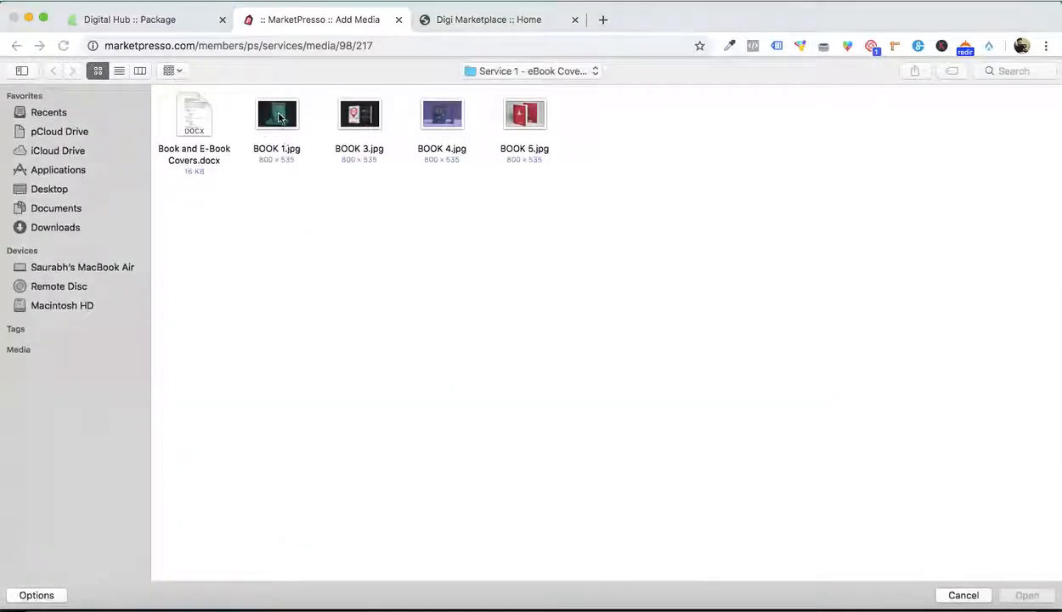
double_click(279, 117)
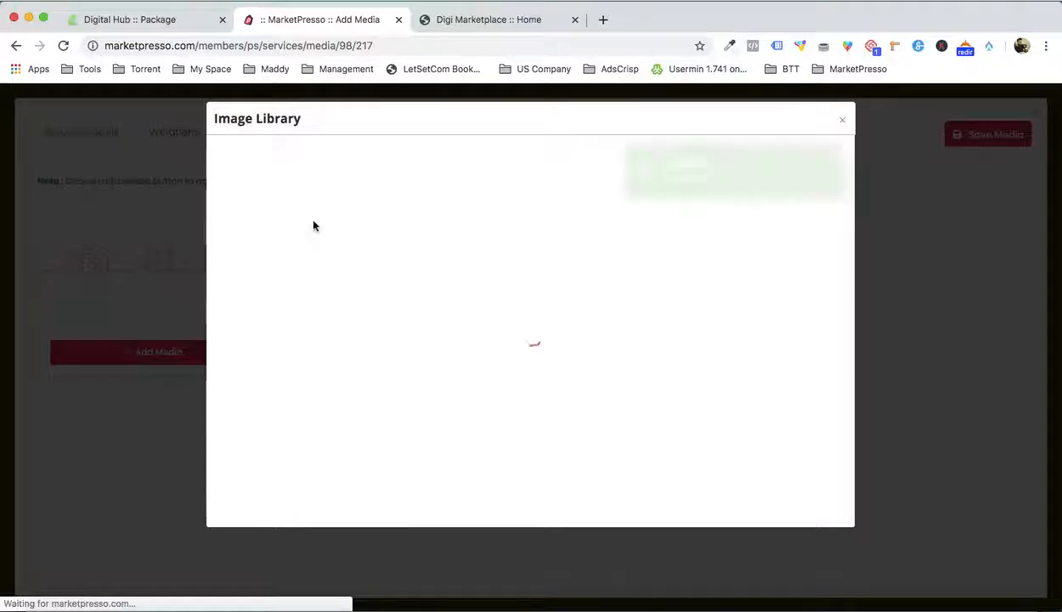
left_click(294, 265)
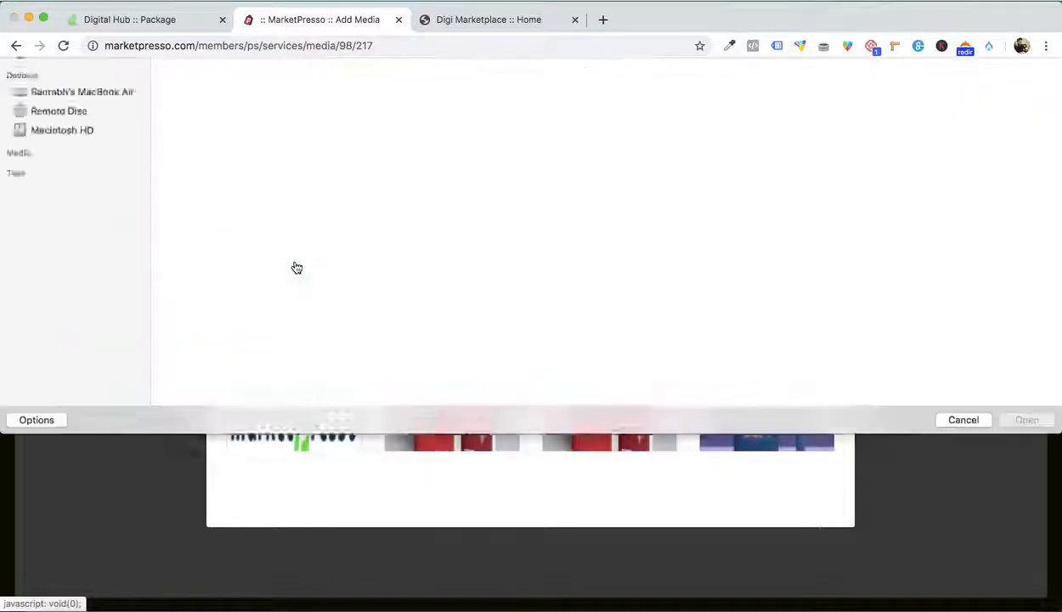
double_click(359, 121)
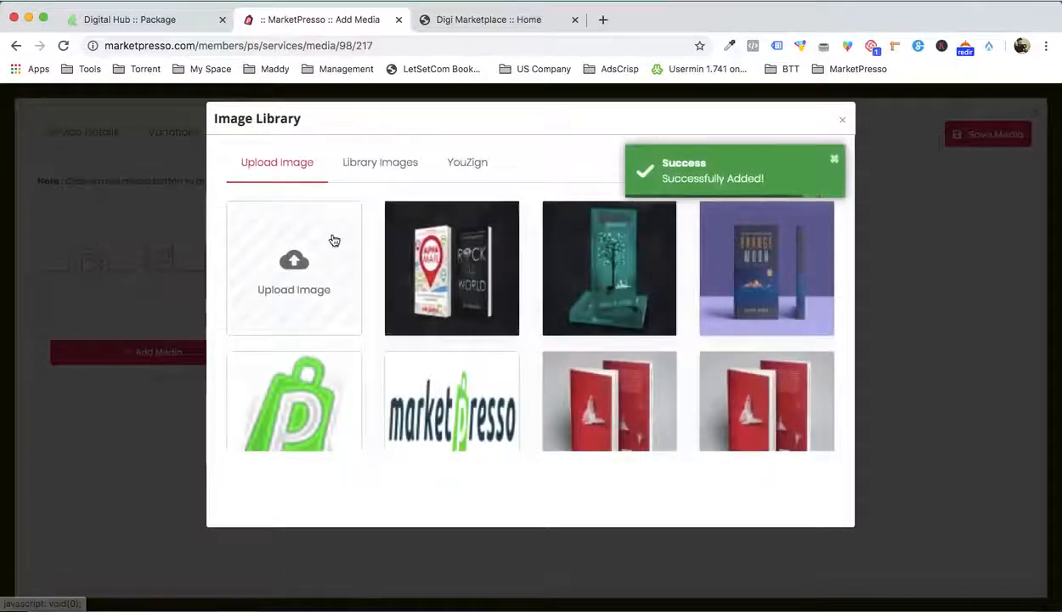
left_click(334, 240)
double_click(537, 124)
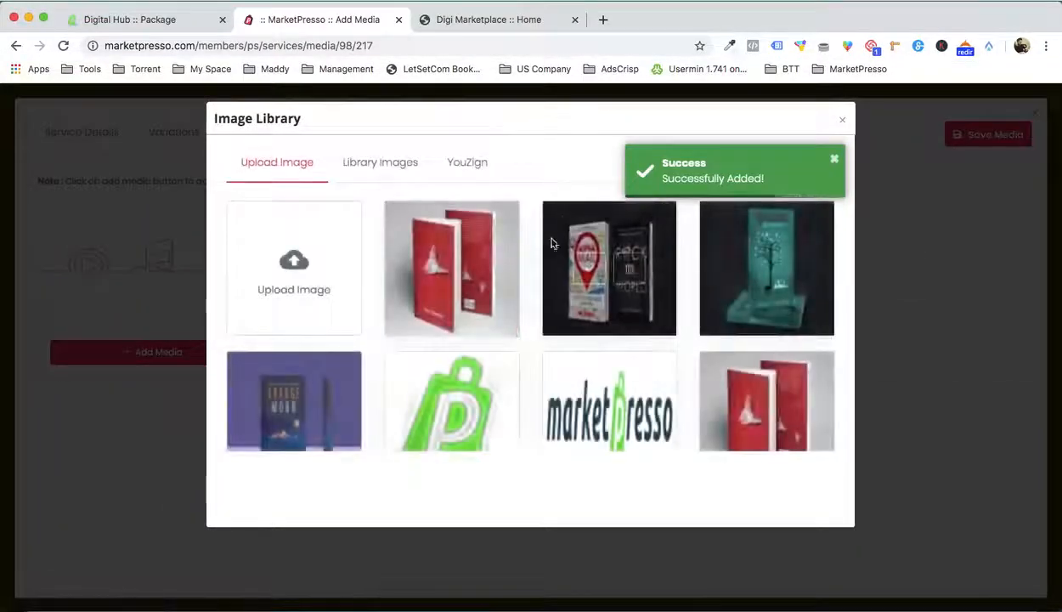
Add the uploaded red, Alpha Mail and green book cover images to the service's media, in that order, and save the media
left_click(433, 270)
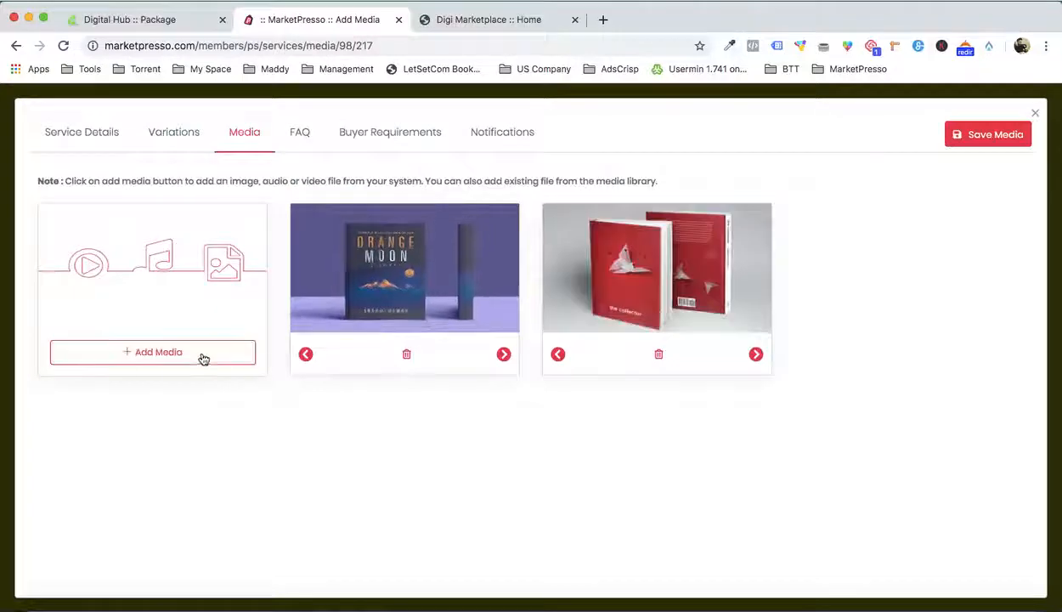
left_click(204, 357)
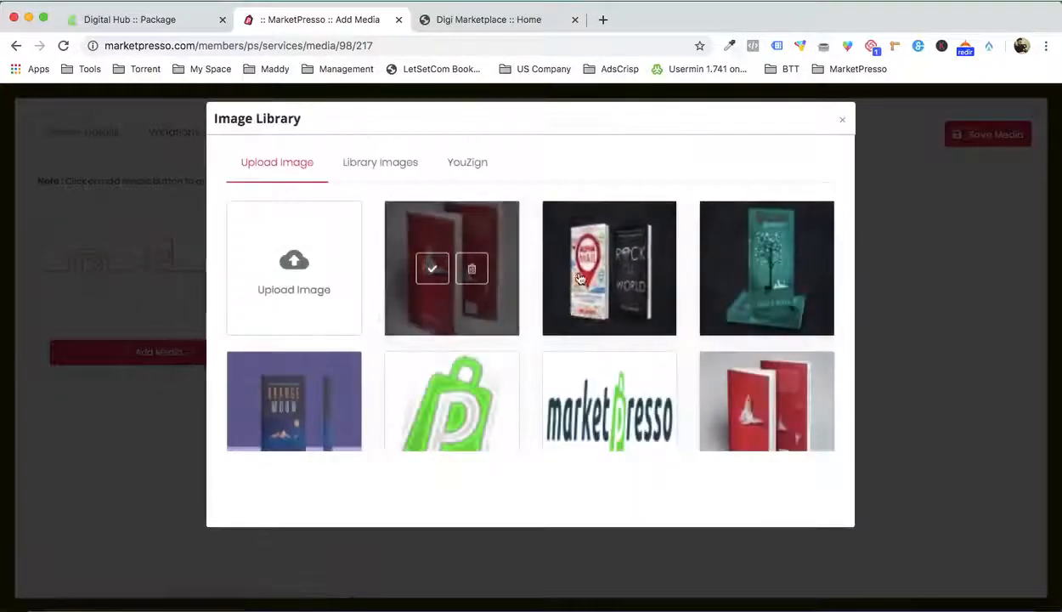
left_click(590, 268)
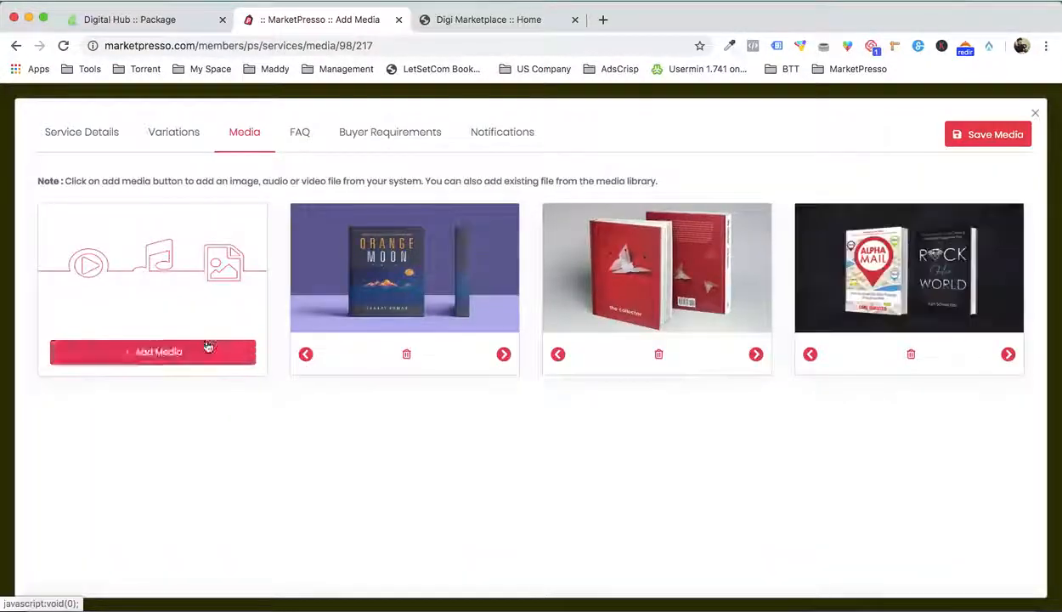
left_click(208, 346)
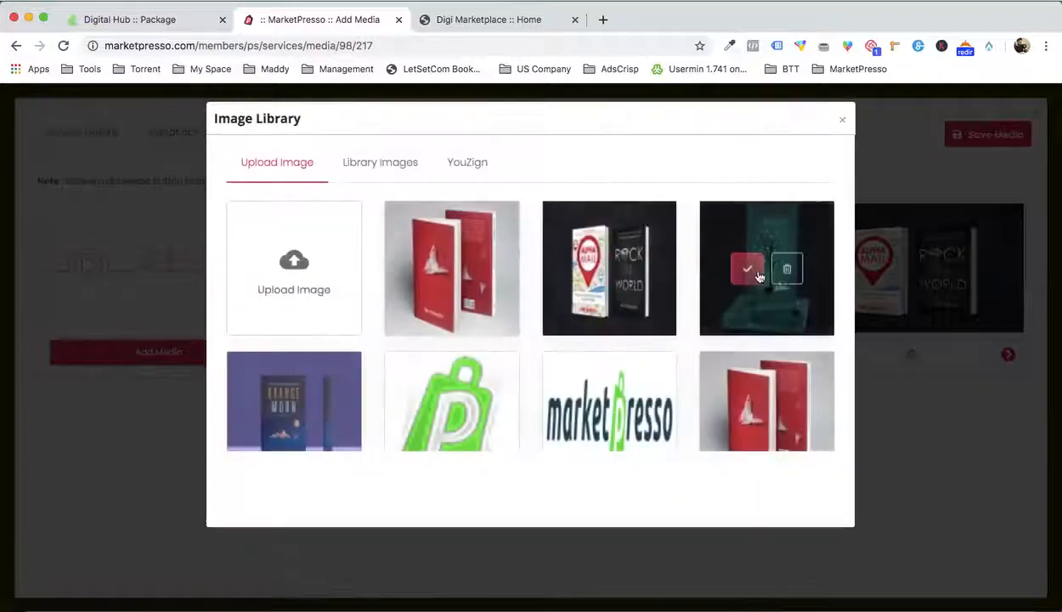
left_click(748, 270)
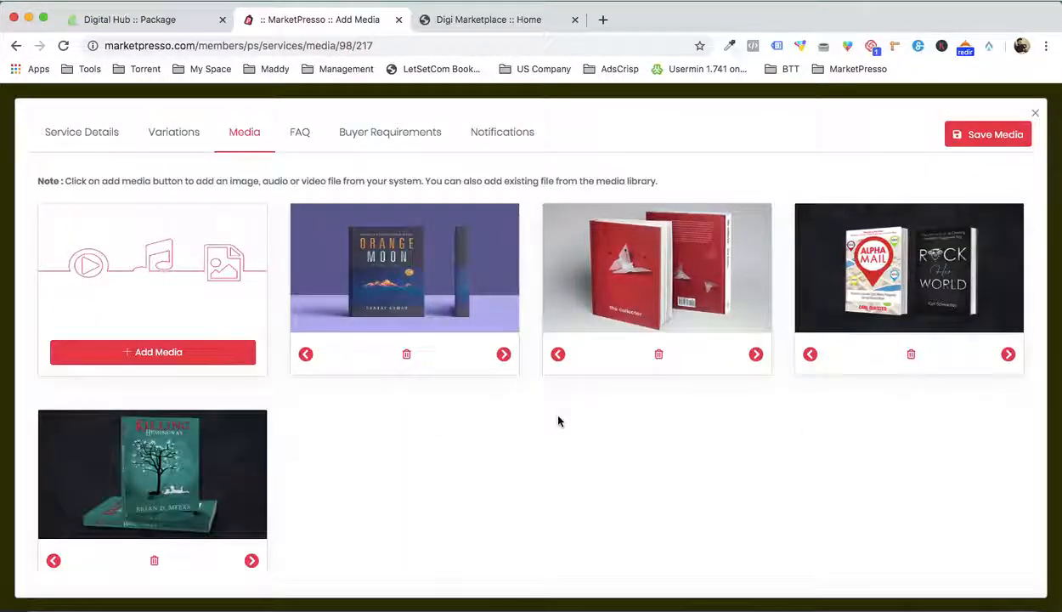
left_click(976, 141)
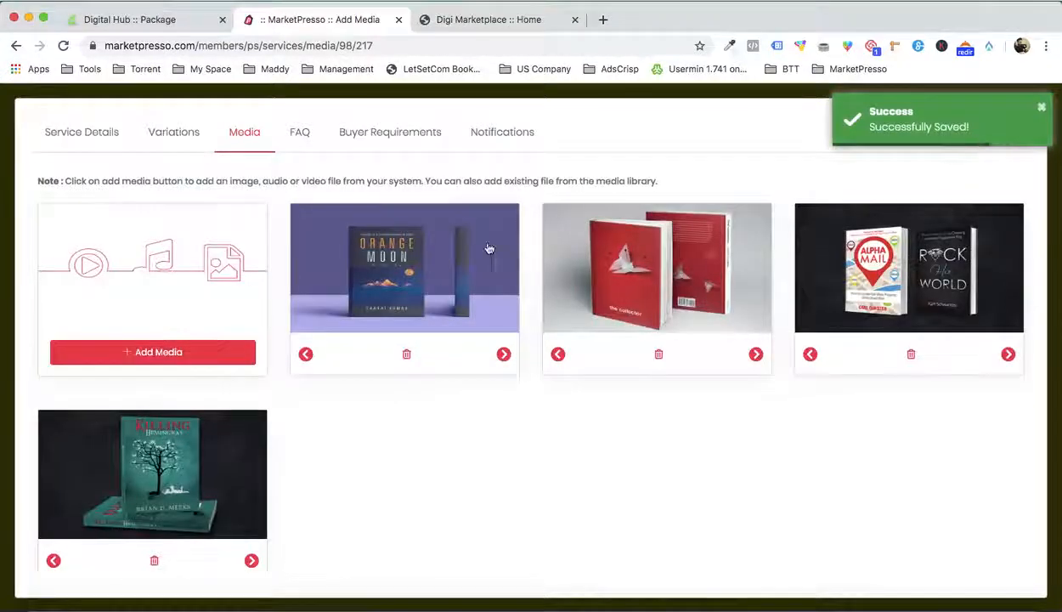
Open the service's FAQ section and look through the Word document for FAQ content
left_click(299, 134)
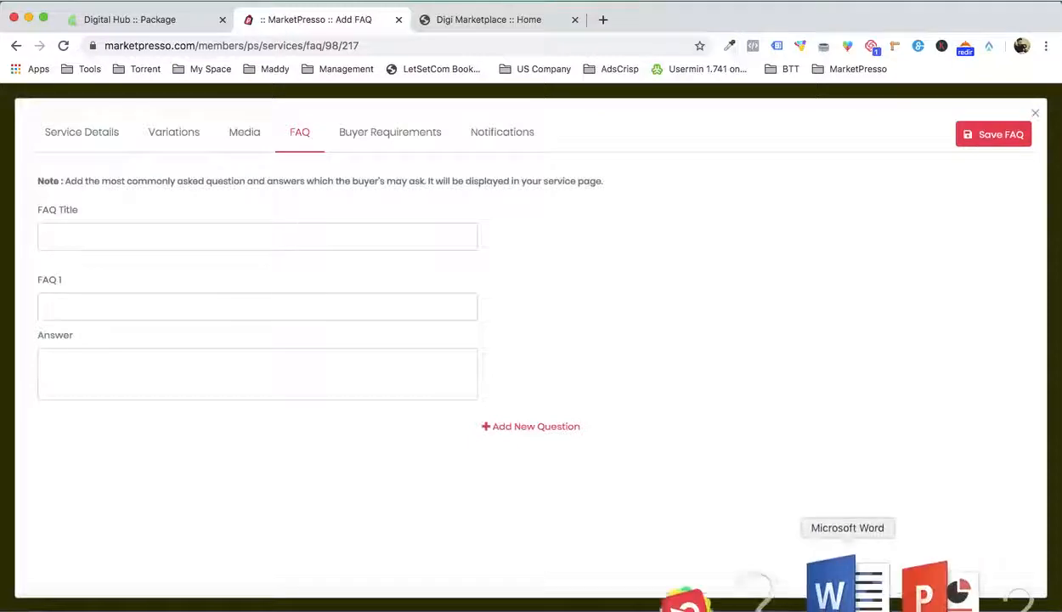
left_click(842, 585)
scroll(777, 378, "down", 5)
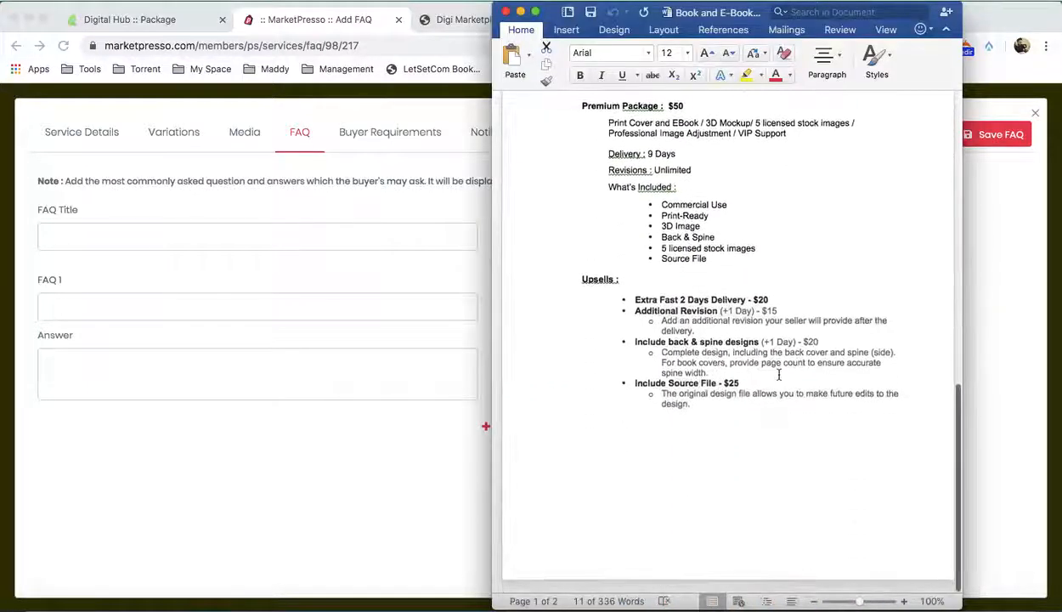
scroll(778, 373, "up", 10)
scroll(778, 374, "up", 3)
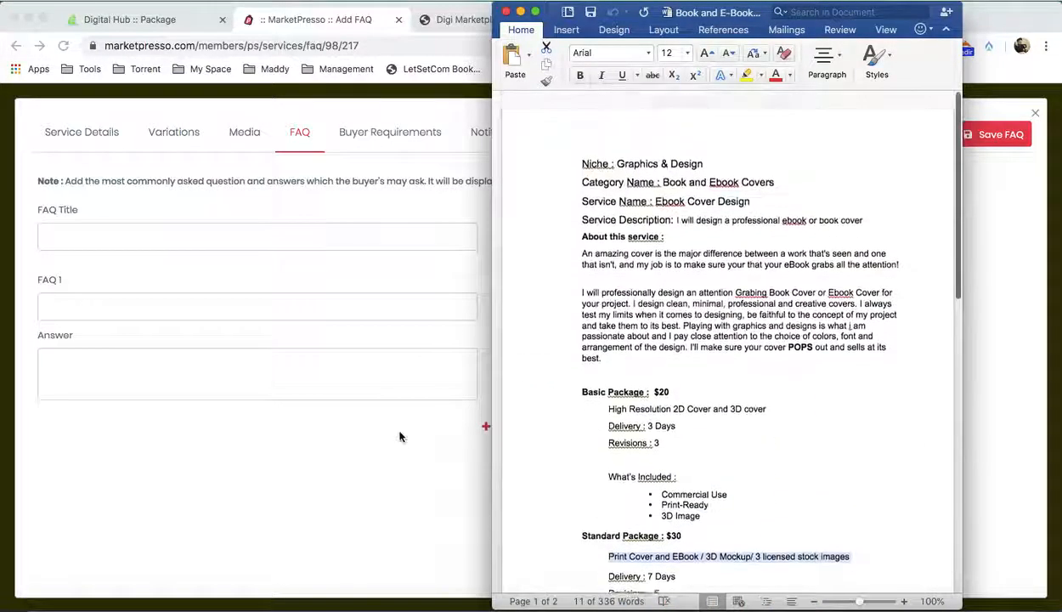
Title the section "FAQ", add the question "How much would be the delivery time?" with answer "3 days", save, and close the service editor
left_click(359, 509)
left_click(131, 231)
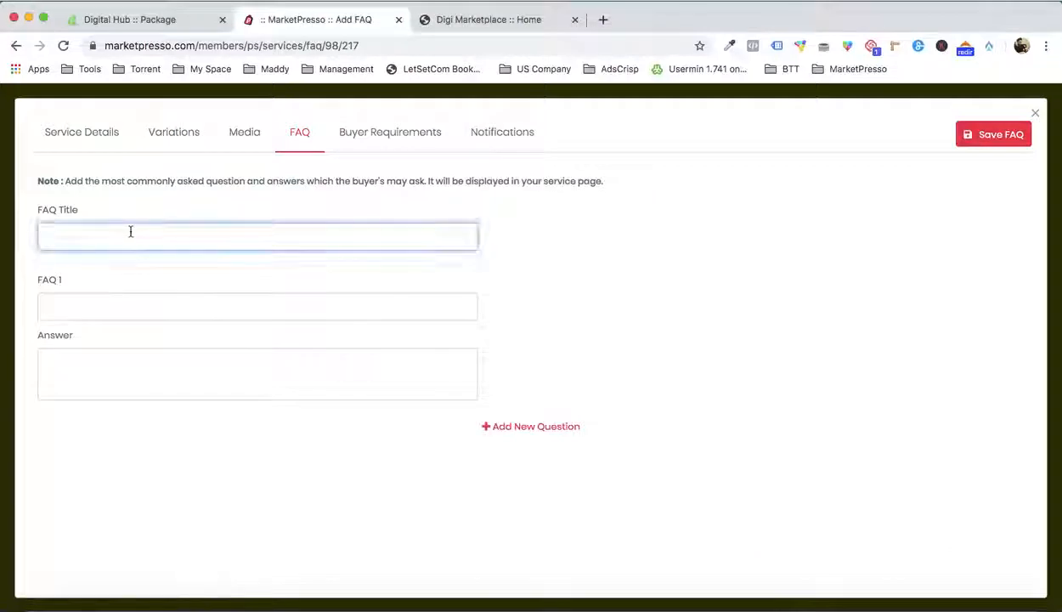
type("FAQ")
left_click(92, 307)
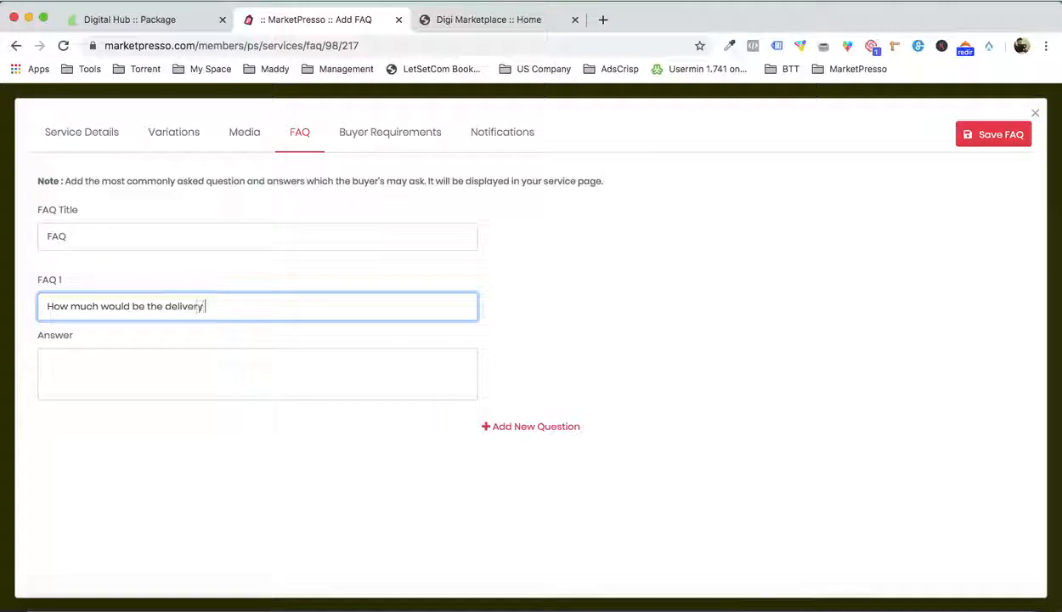
left_click(95, 390)
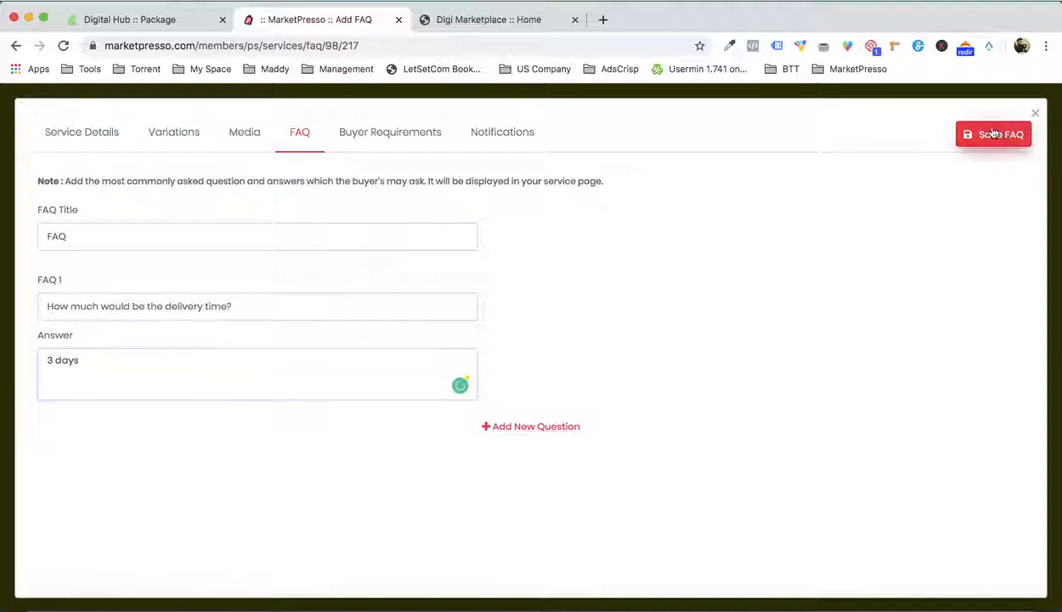
left_click(527, 427)
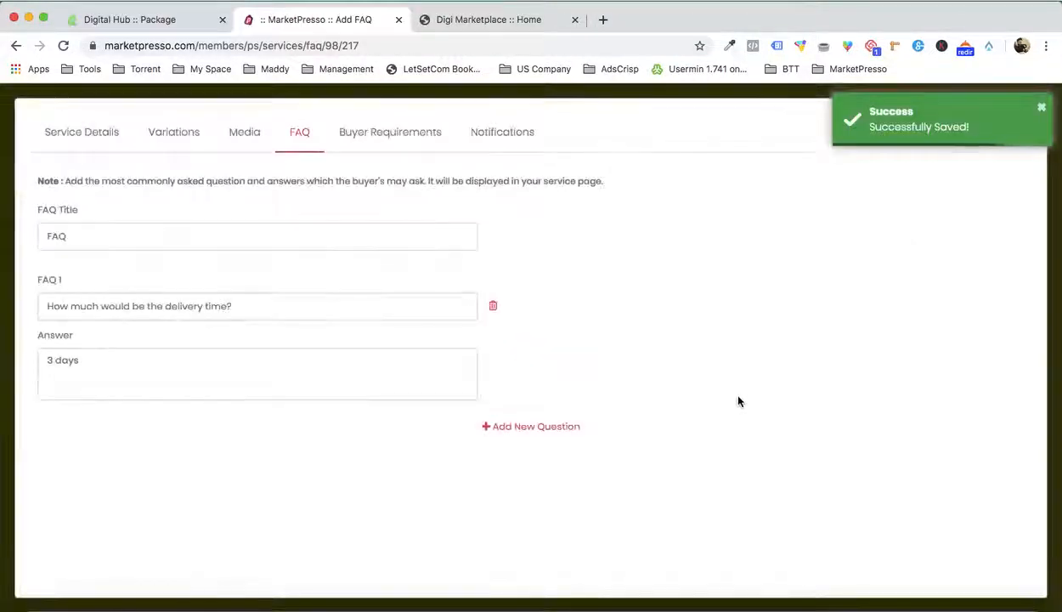
left_click(1040, 108)
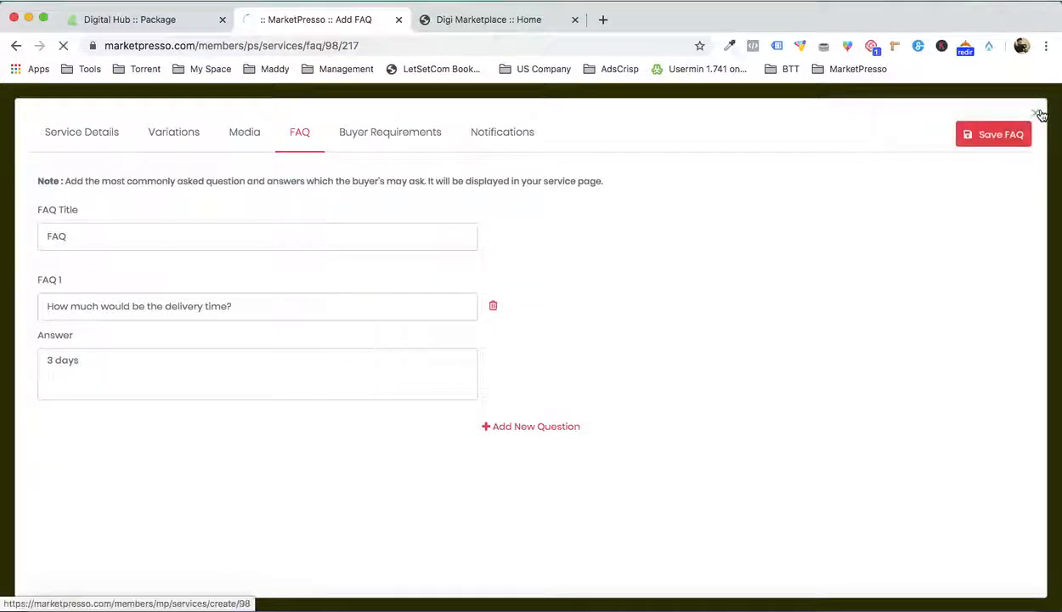
left_click(1041, 115)
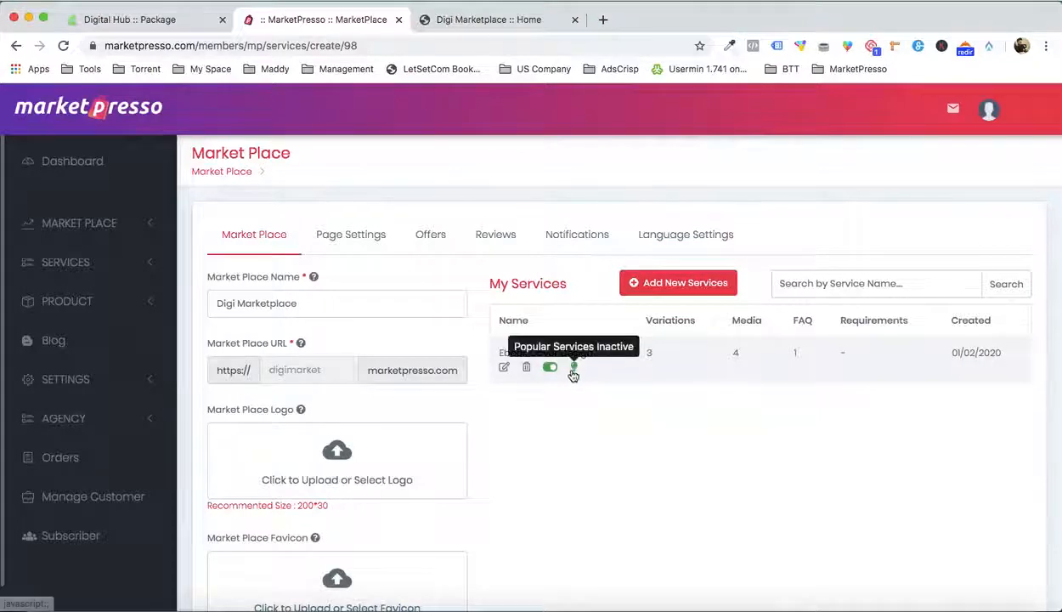
Reload the Digi Marketplace home page, and activate Ebook Cover Design as a popular service in MarketPresso
left_click(511, 24)
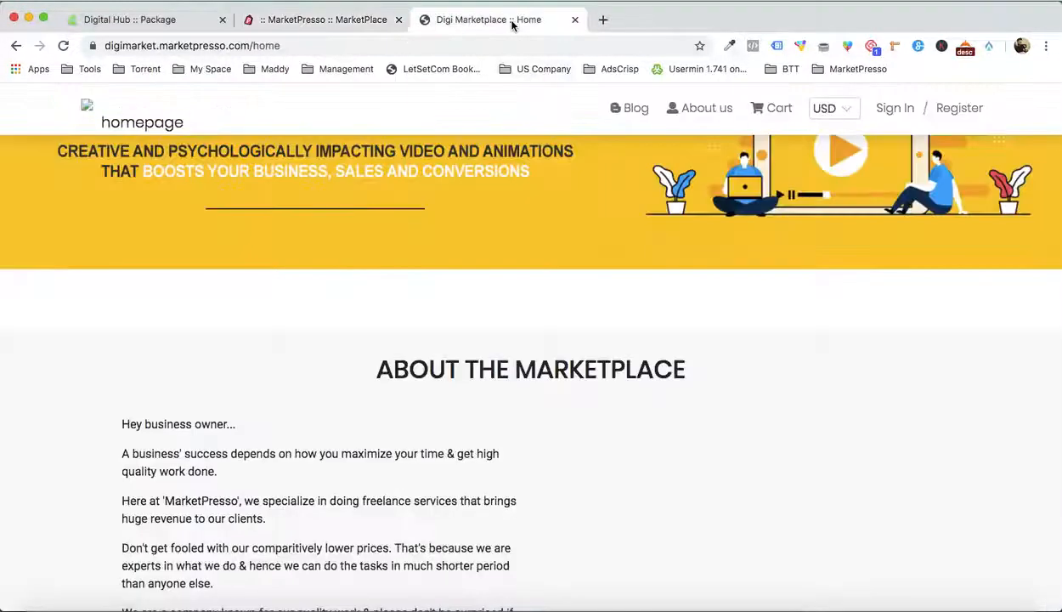
key("super+r")
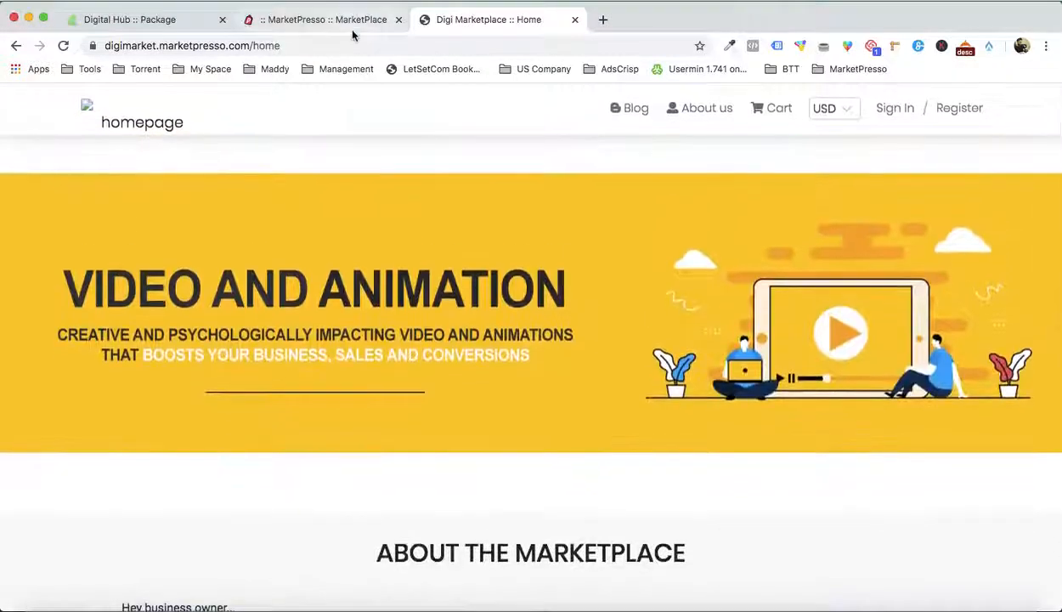
left_click(340, 20)
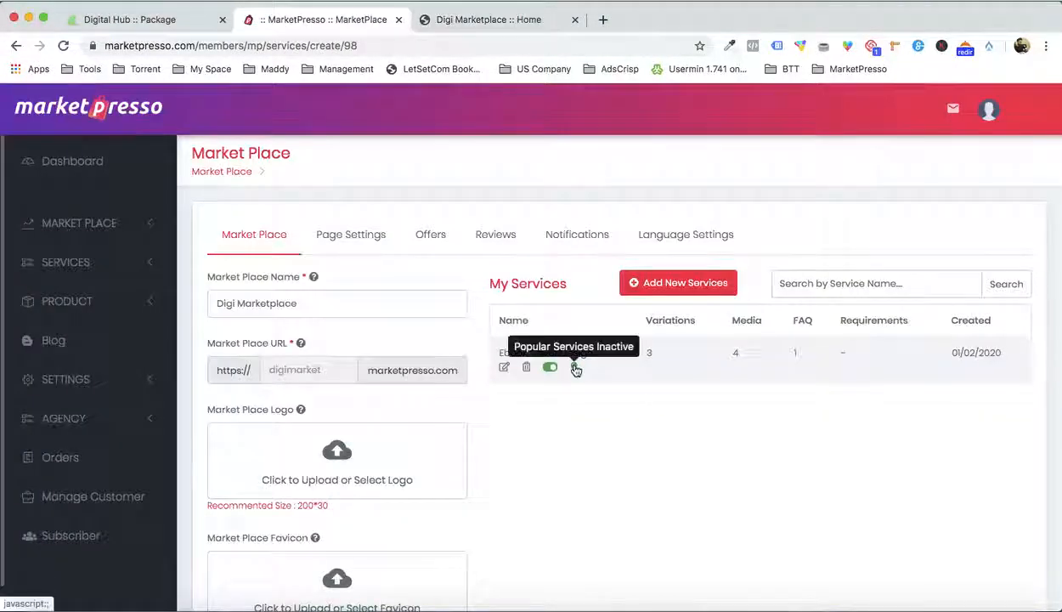
left_click(575, 368)
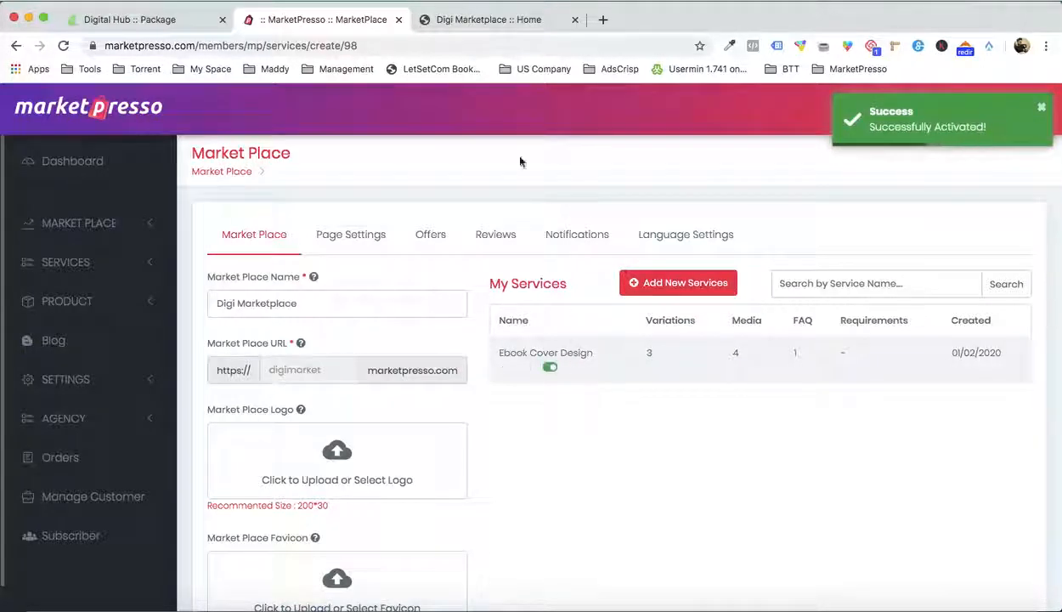
Examine the Popular Services section on the Digi Marketplace home page
left_click(498, 20)
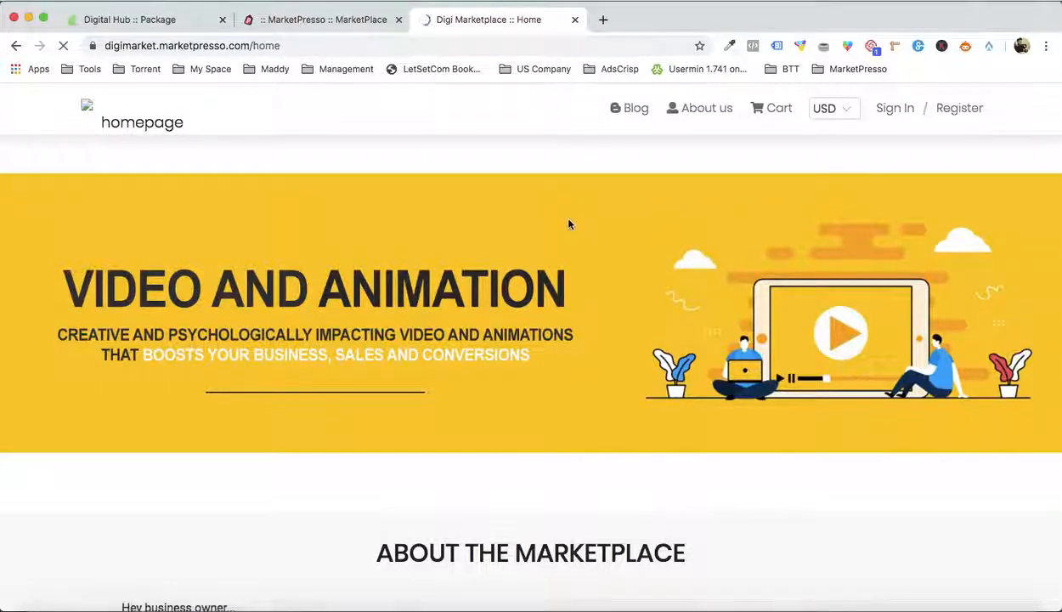
scroll(568, 223, "down", 5)
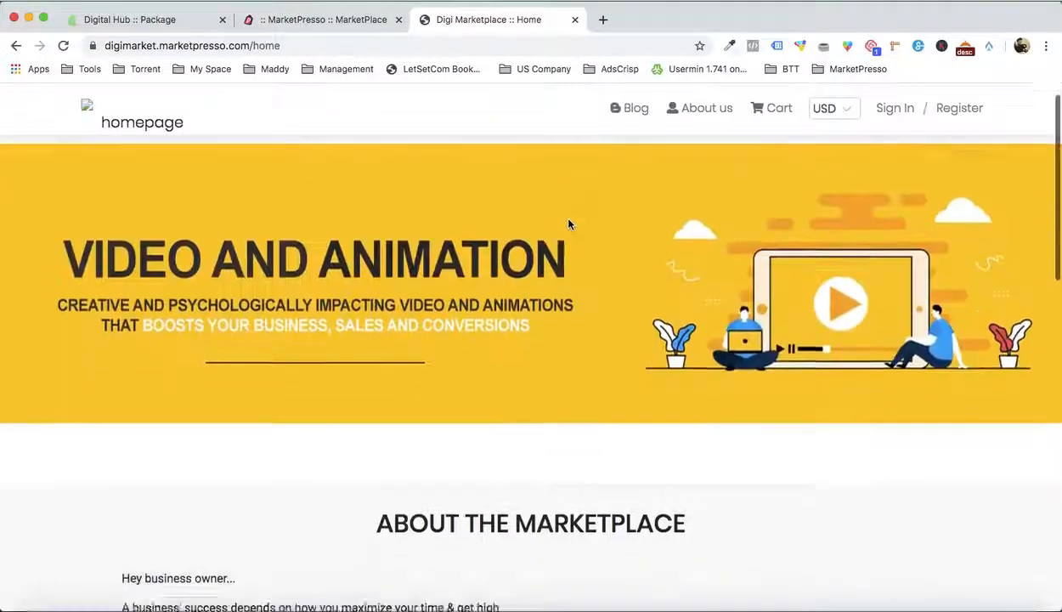
scroll(568, 220, "down", 6)
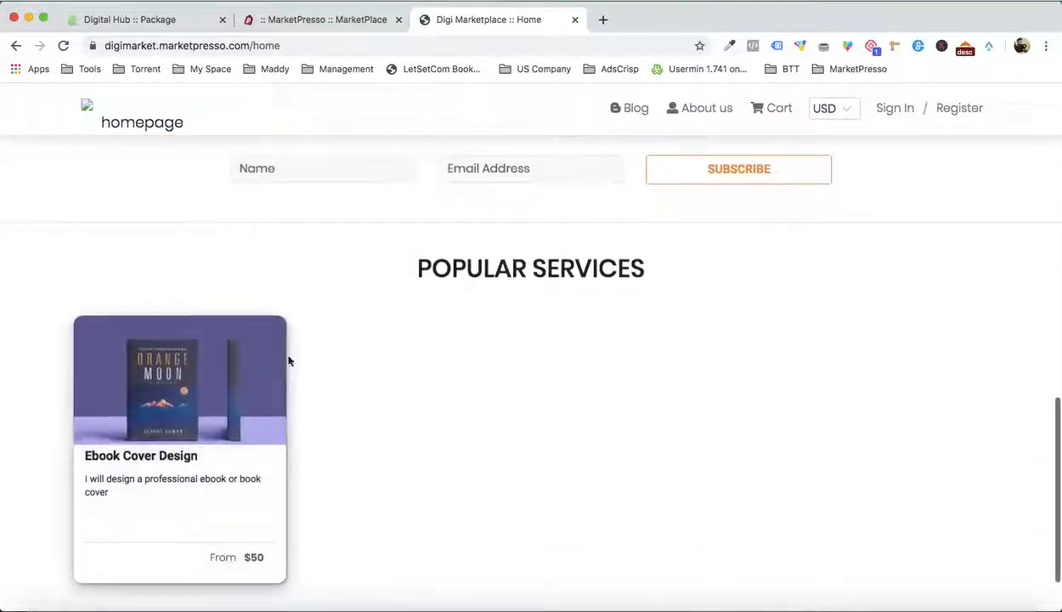
scroll(194, 441, "down", 2)
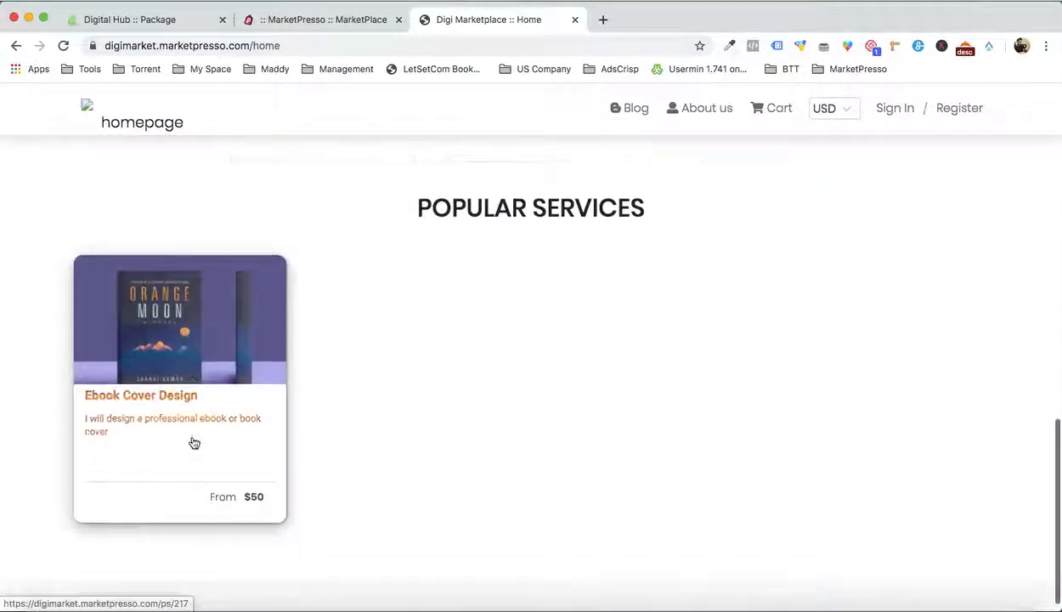
Compare the Popular Services sections on the Digi Marketplace and Digital Hub home pages
scroll(405, 432, "up", 4)
scroll(404, 433, "down", 2)
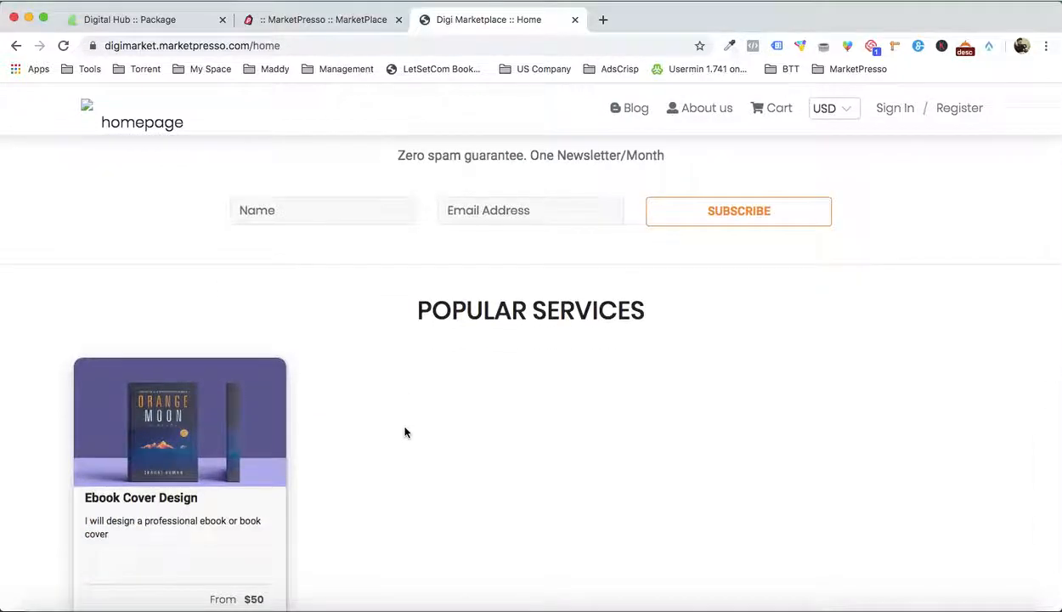
scroll(404, 433, "down", 3)
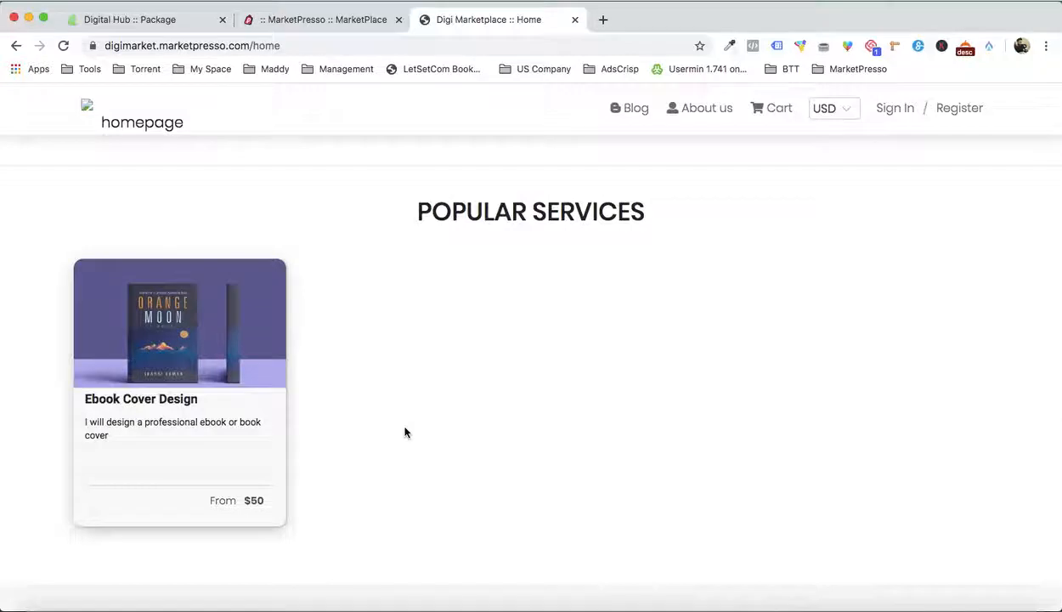
scroll(404, 432, "down", 1)
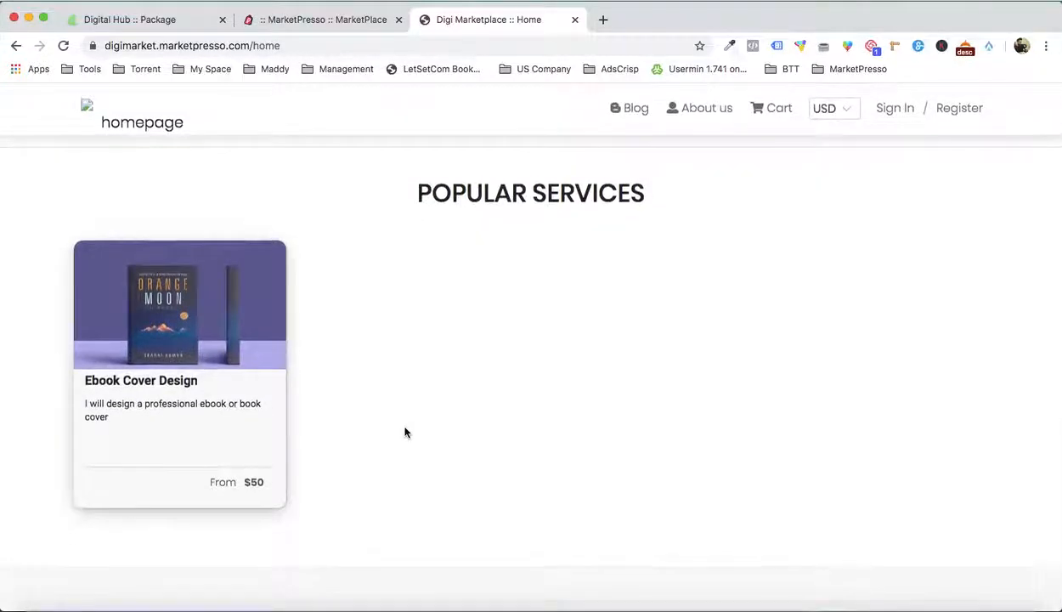
left_click(203, 18)
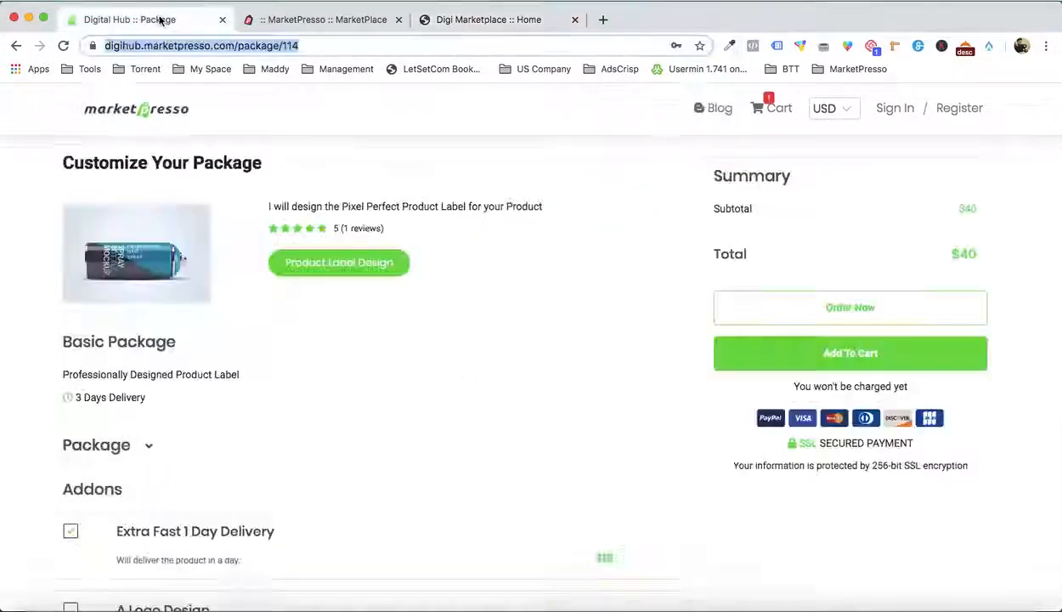
left_click(96, 110)
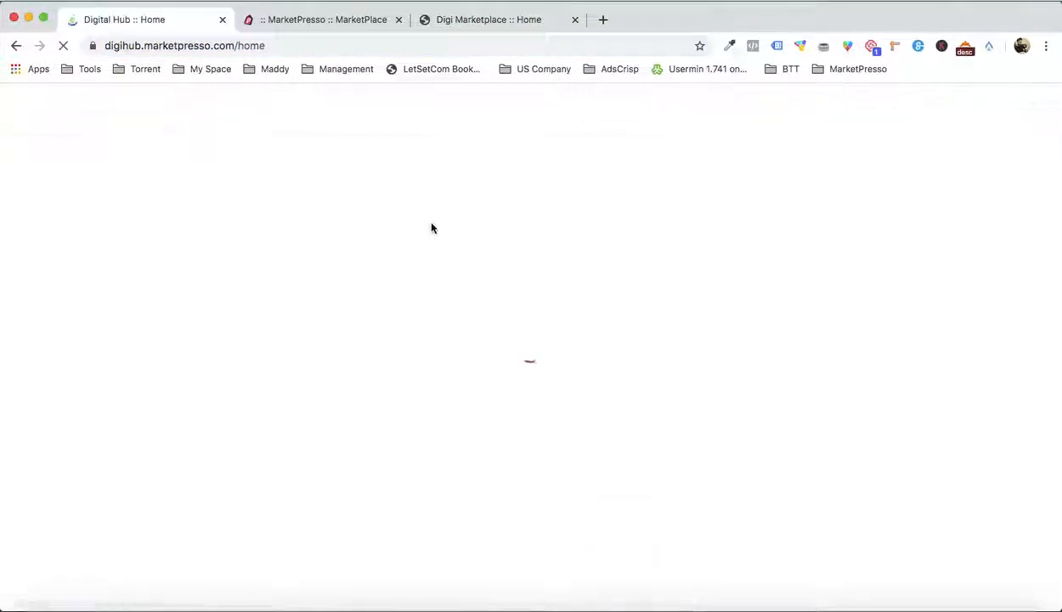
scroll(455, 296, "down", 15)
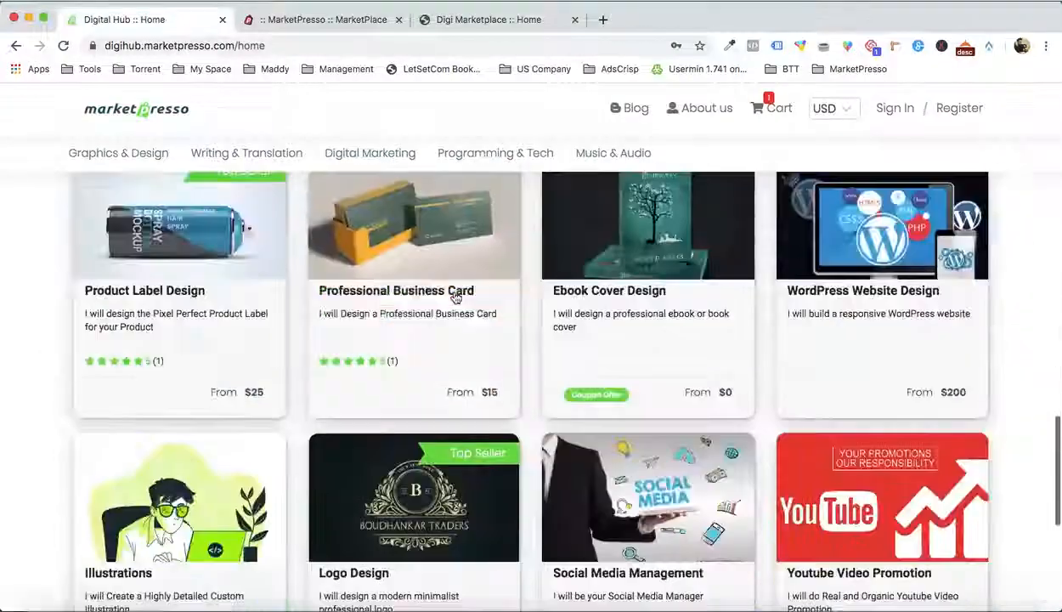
scroll(455, 297, "up", 1)
scroll(657, 309, "down", 4)
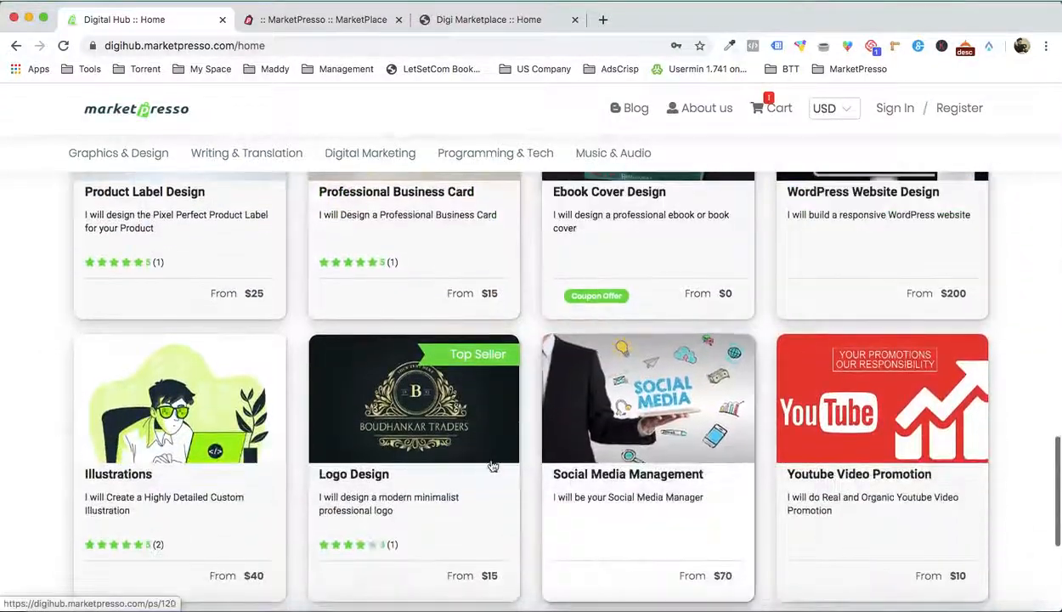
scroll(763, 488, "down", 5)
scroll(763, 488, "up", 10)
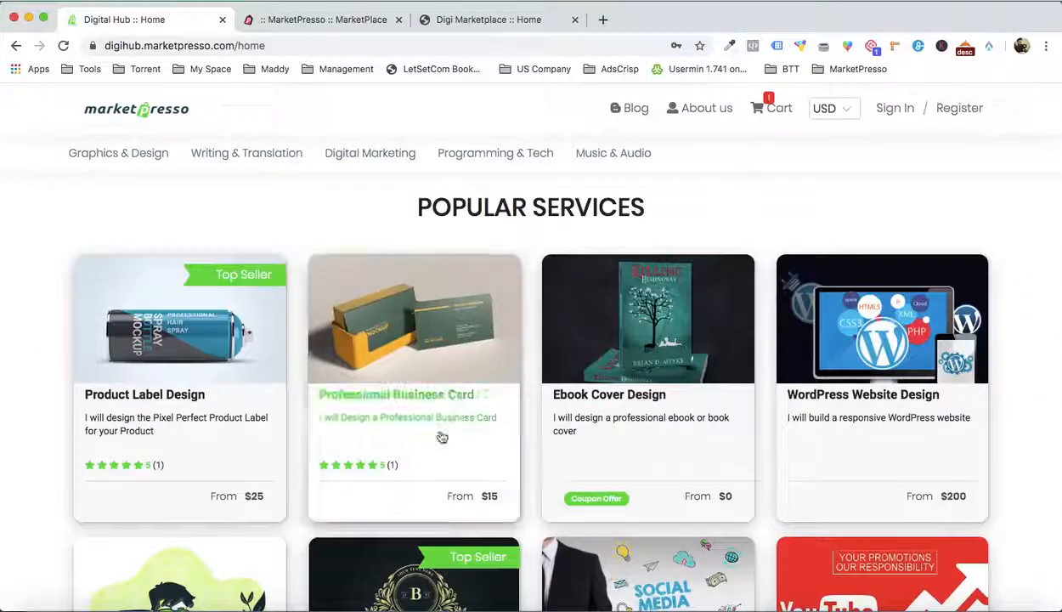
scroll(551, 417, "down", 2)
scroll(551, 418, "up", 2)
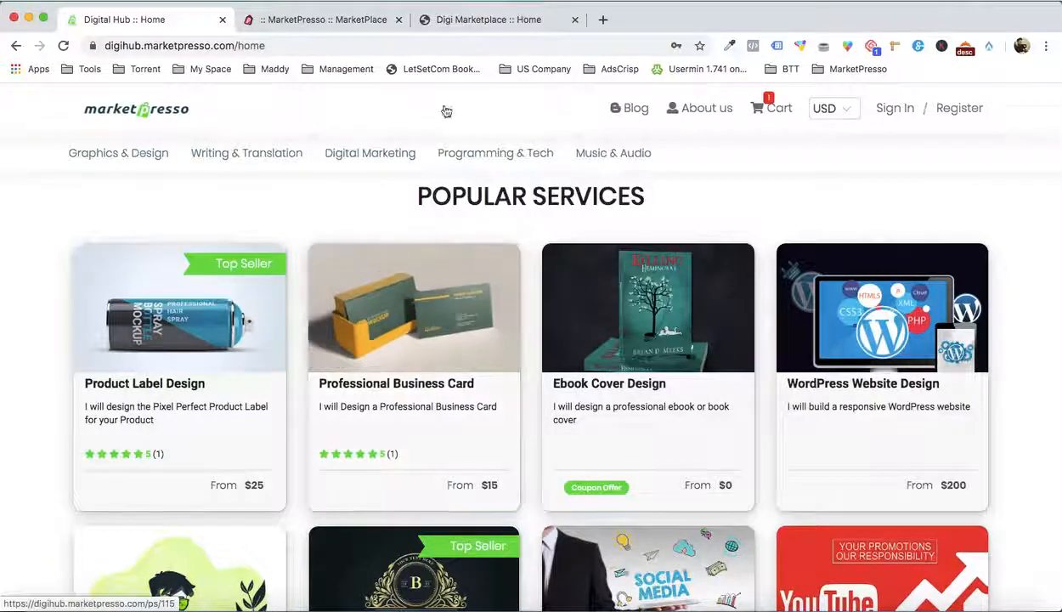
left_click(498, 20)
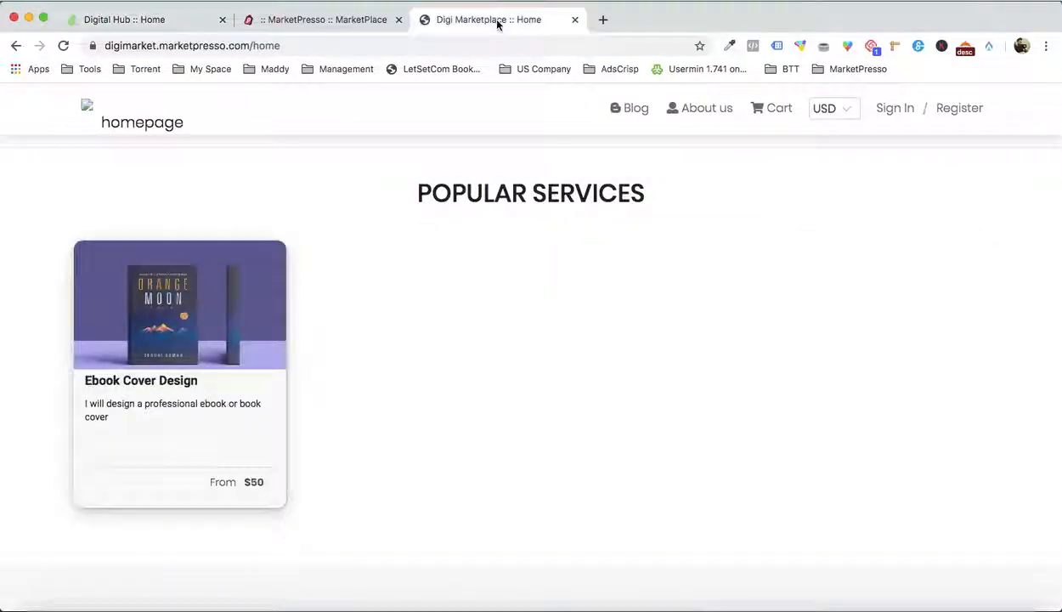
Open the Ebook Cover Design service for editing in MarketPresso, set its ribbon text to "Top Seller", and save the service
left_click(332, 25)
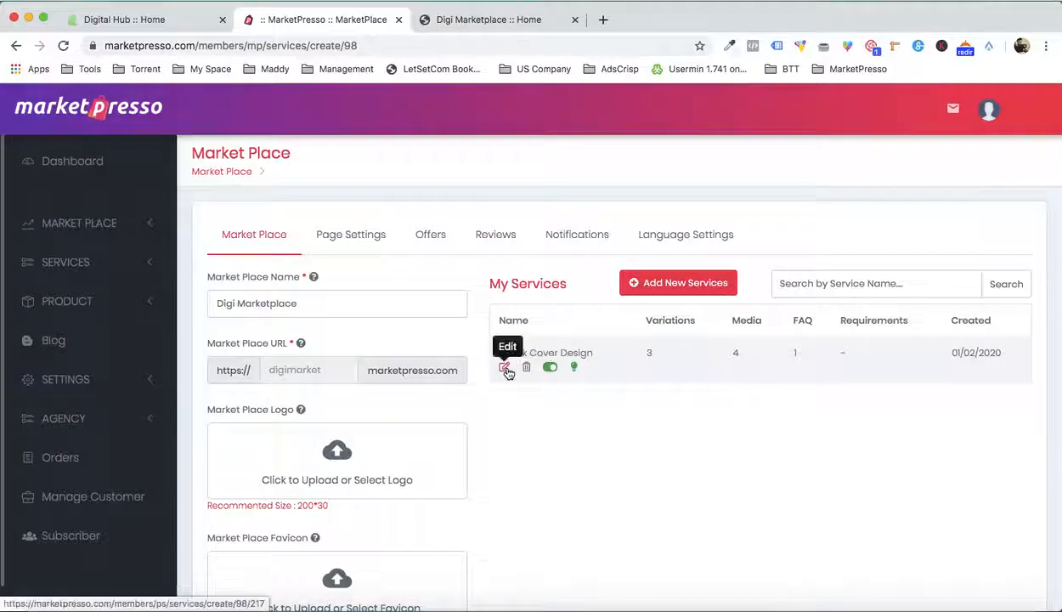
left_click(506, 370)
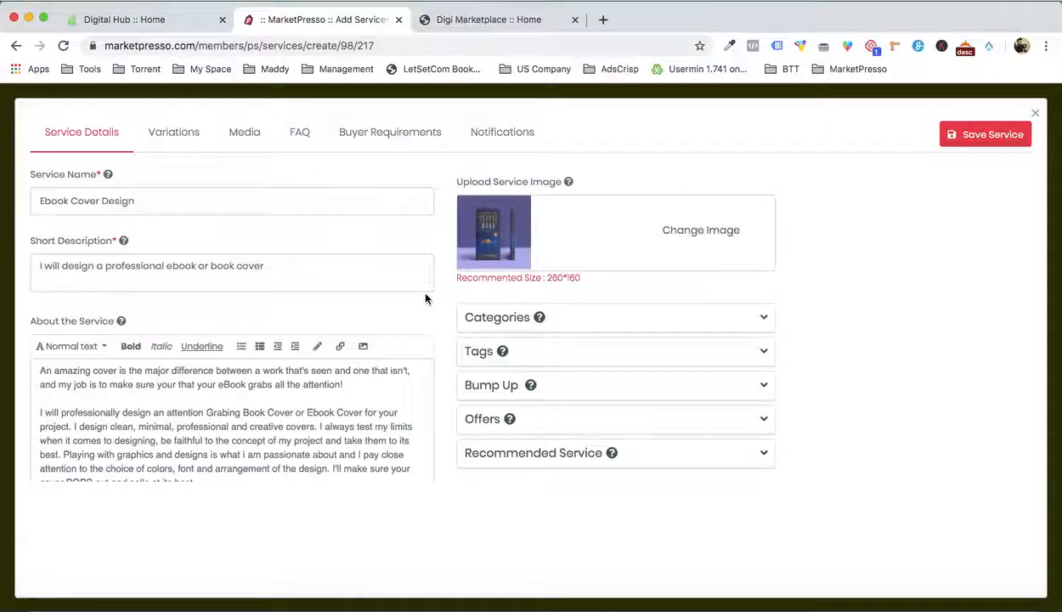
scroll(426, 298, "down", 5)
left_click(135, 337)
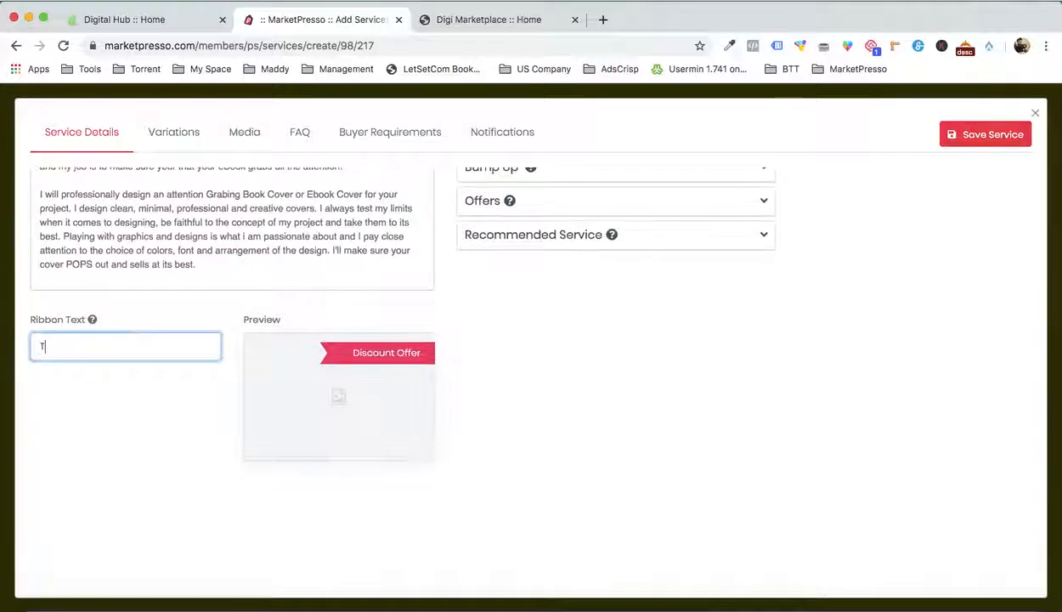
type("Top Seller")
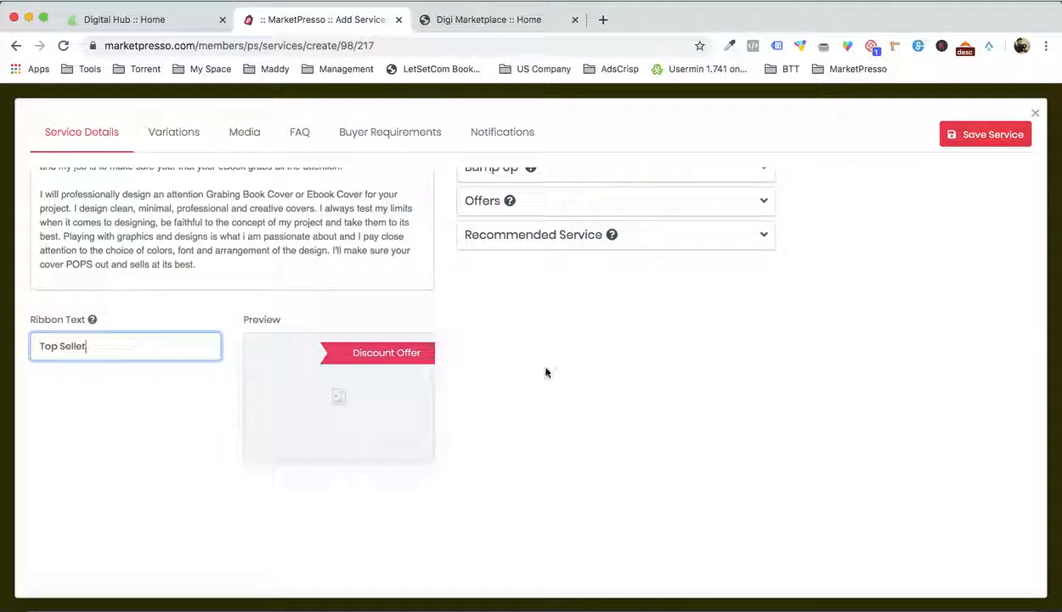
left_click(592, 397)
left_click(989, 136)
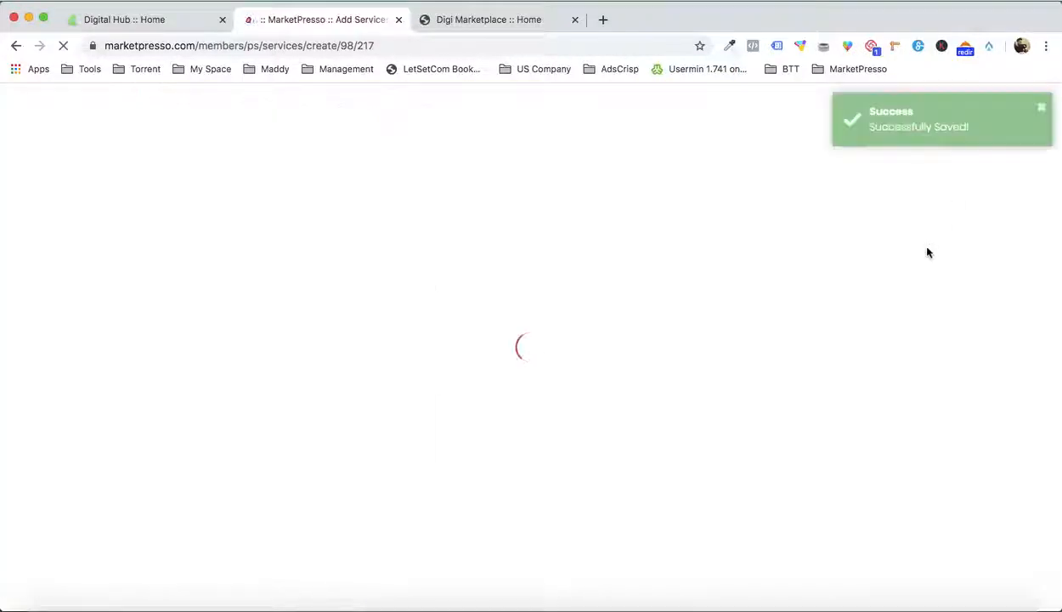
Reload the Digi Marketplace home page and check the ribbon on the Ebook Cover Design card
left_click(490, 19)
key("super+r")
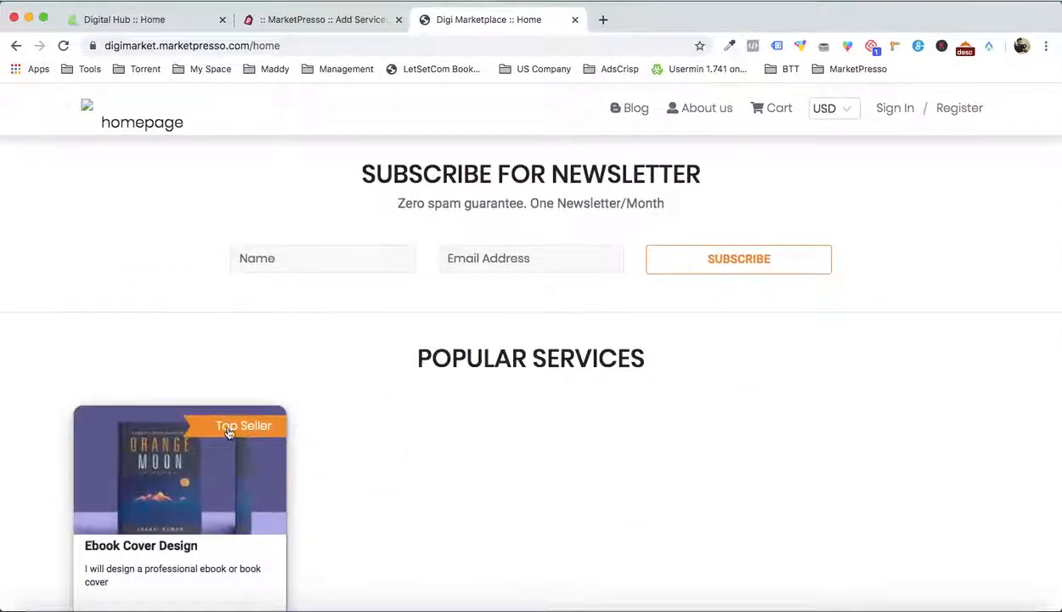
scroll(352, 423, "up", 10)
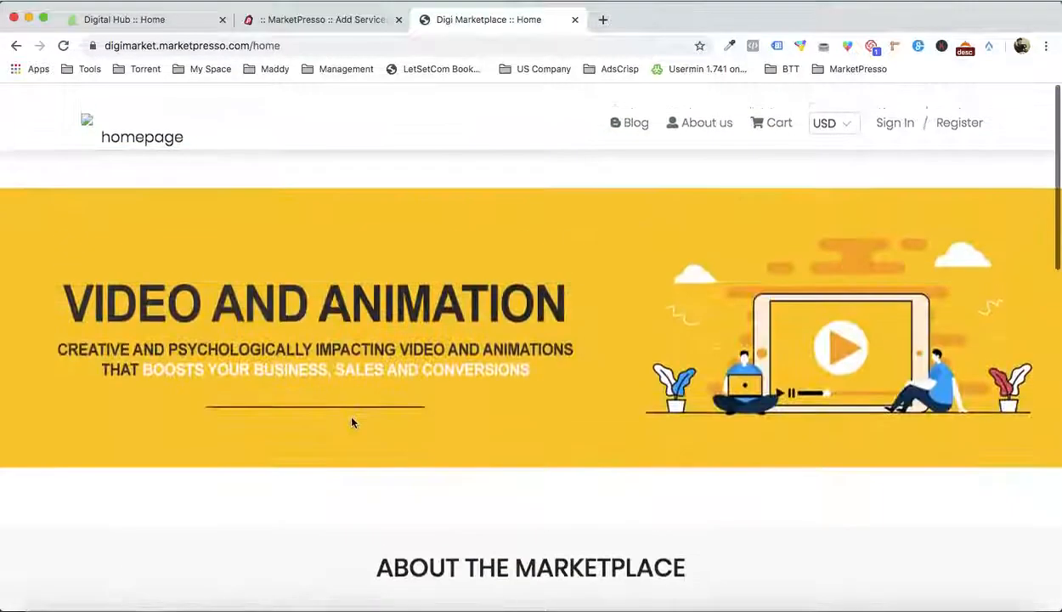
Leave the service editor for the marketplace's category settings, checking the category menus on the Digital Hub home page for reference
left_click(319, 22)
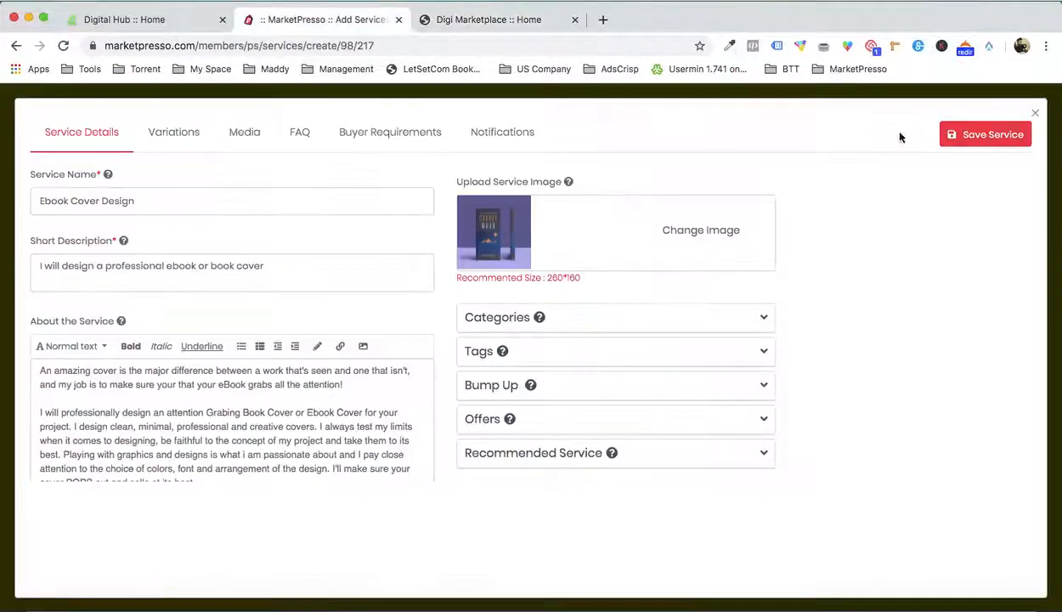
left_click(1034, 116)
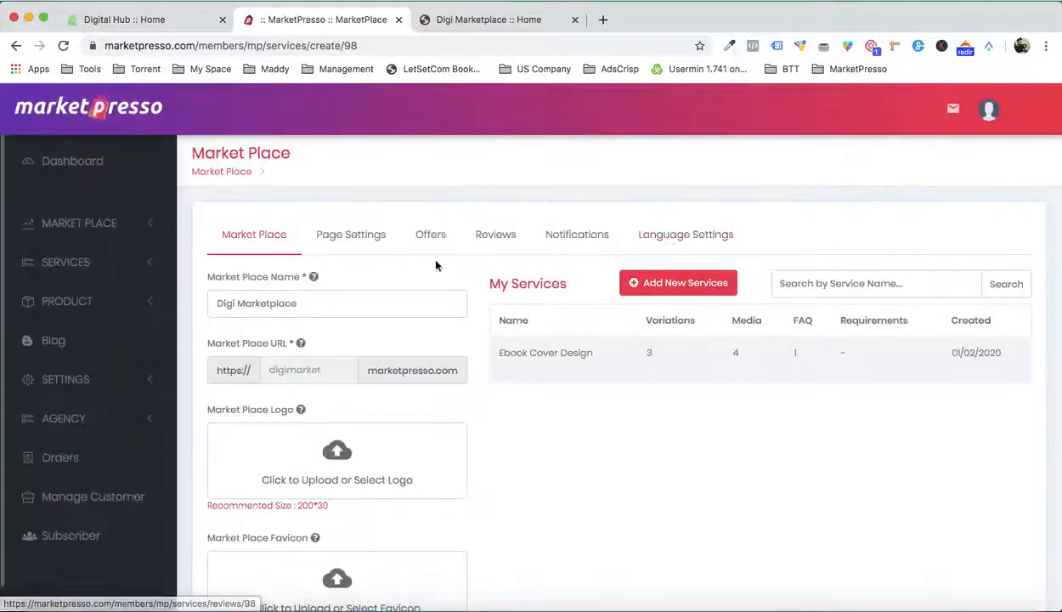
left_click(336, 246)
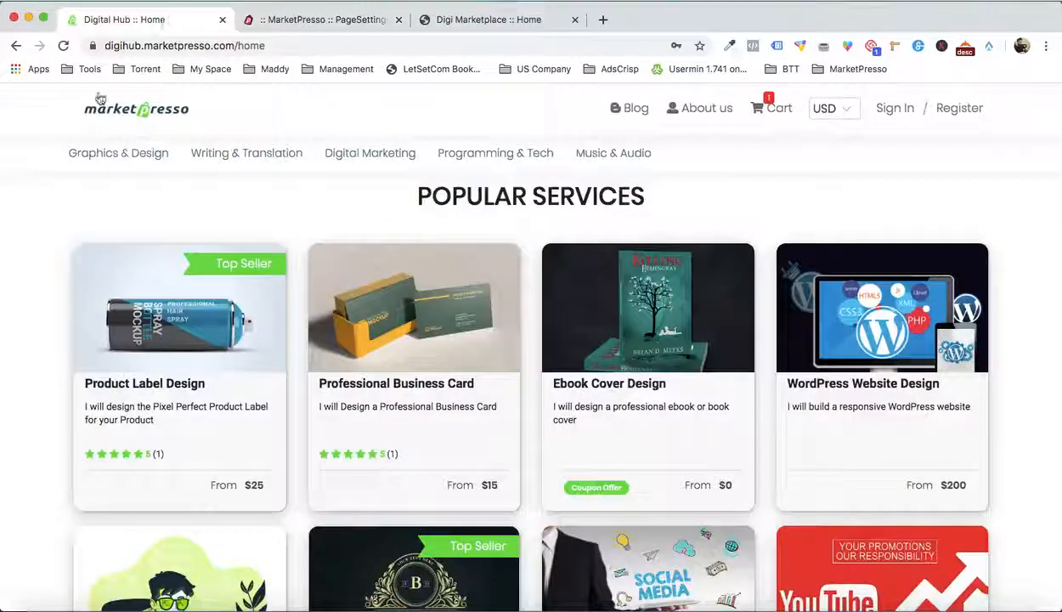
mouse_move(246, 157)
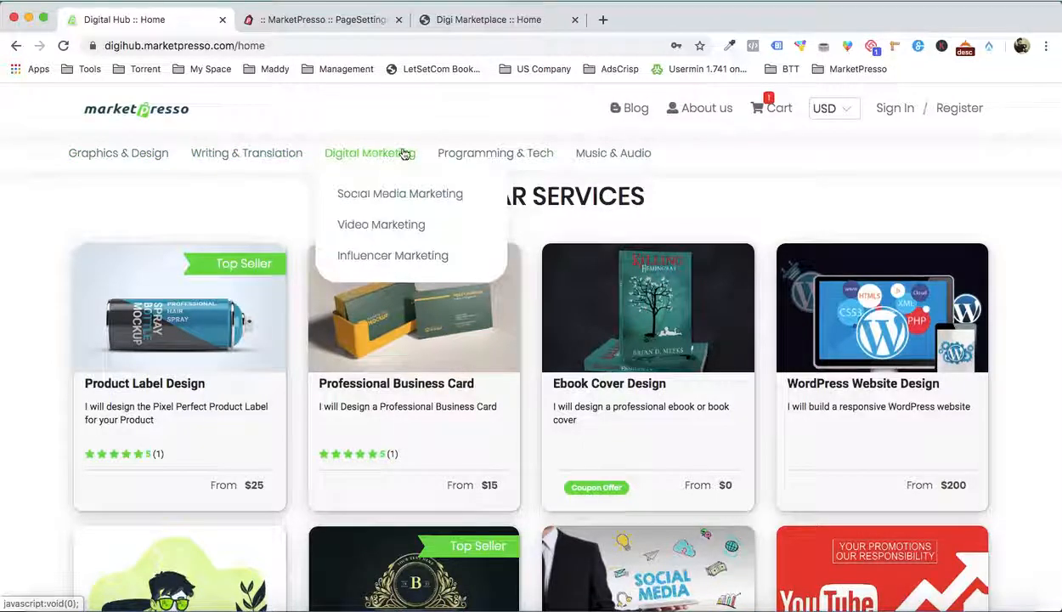
left_click(320, 29)
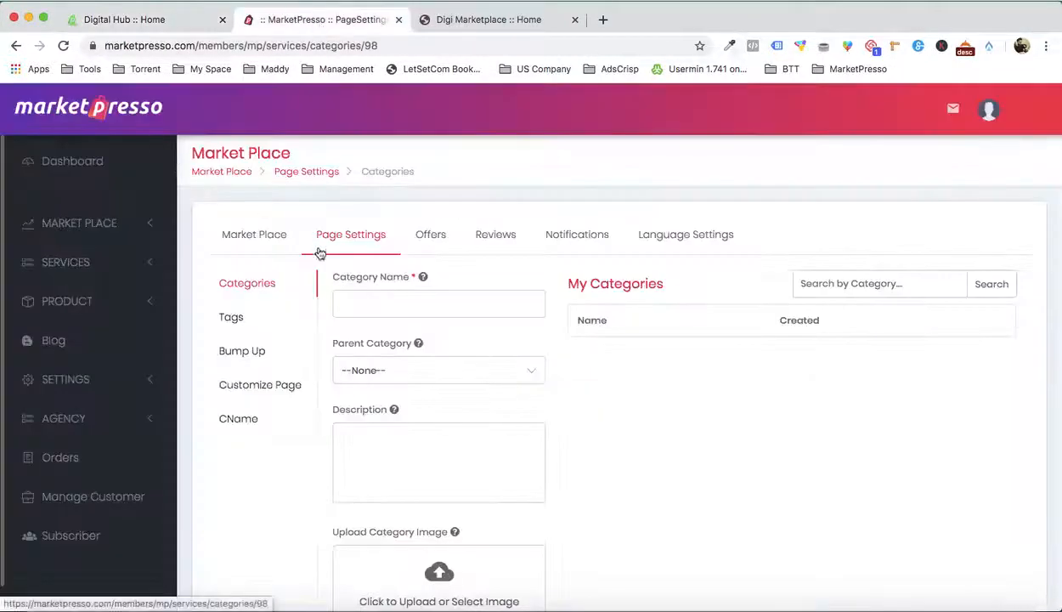
Name the new category "eBook Creation" and enter the description "I will create Professional eBooks for you."
left_click(374, 295)
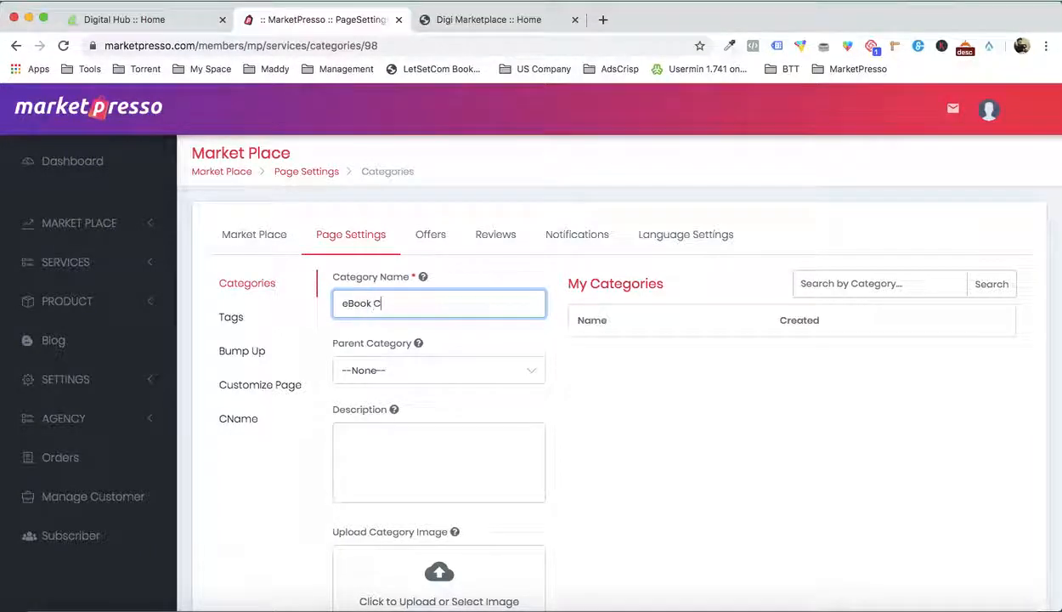
left_click(650, 392)
scroll(648, 395, "down", 2)
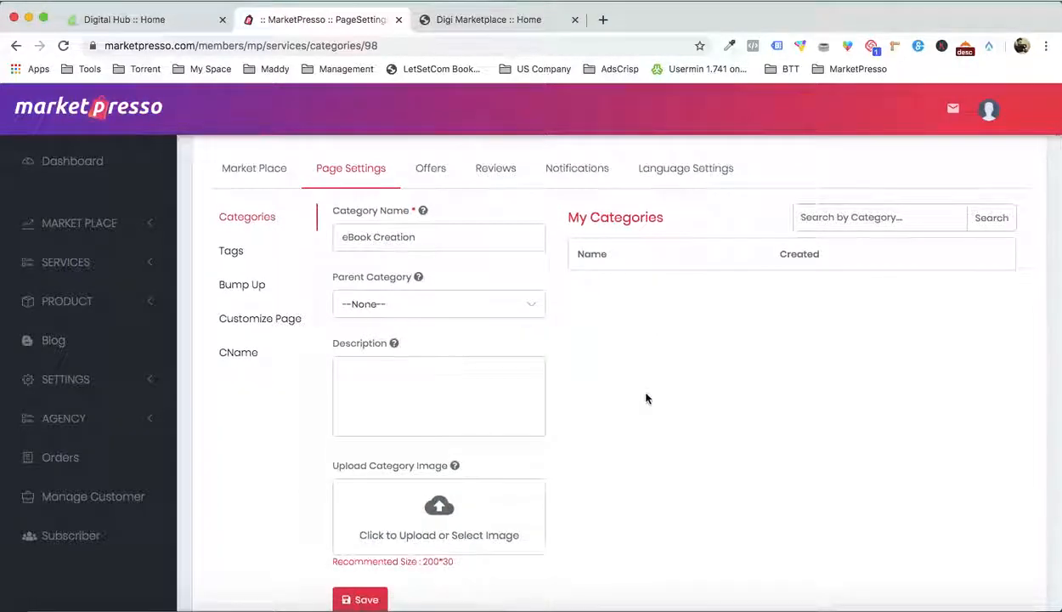
left_click(454, 386)
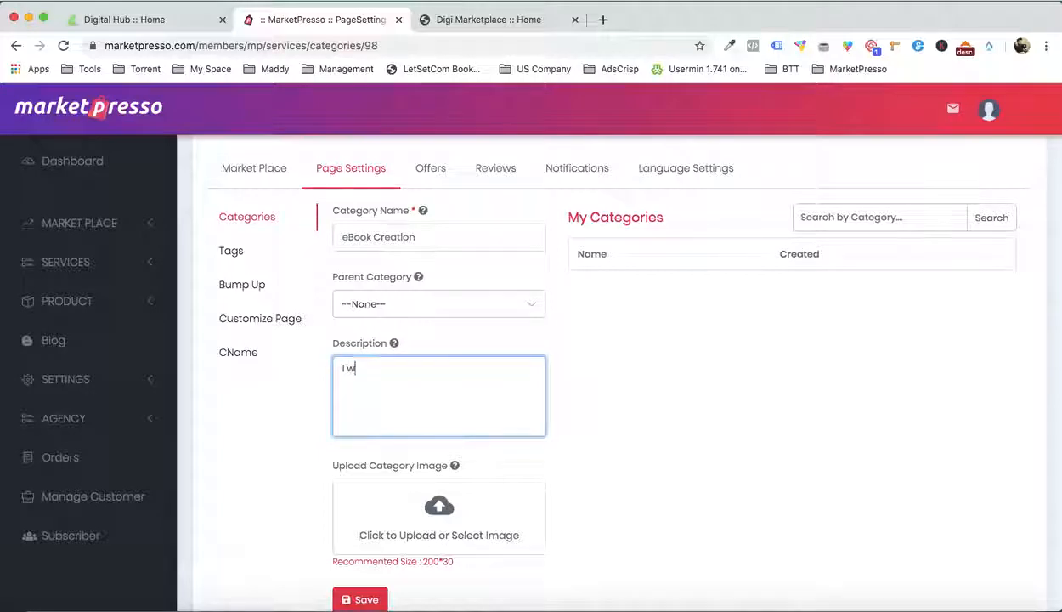
type("I will create t")
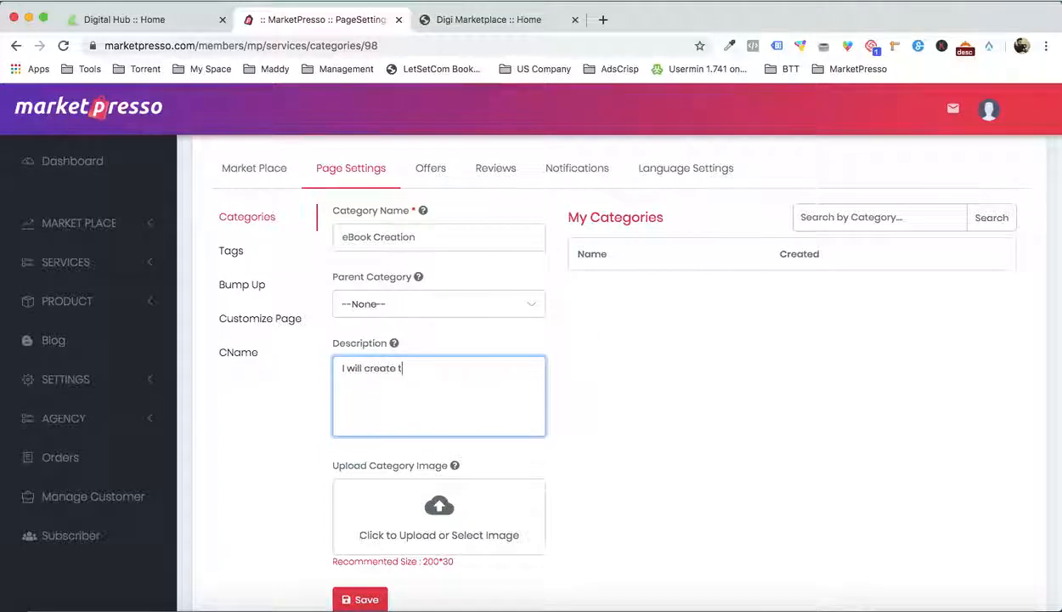
type("he eBook")
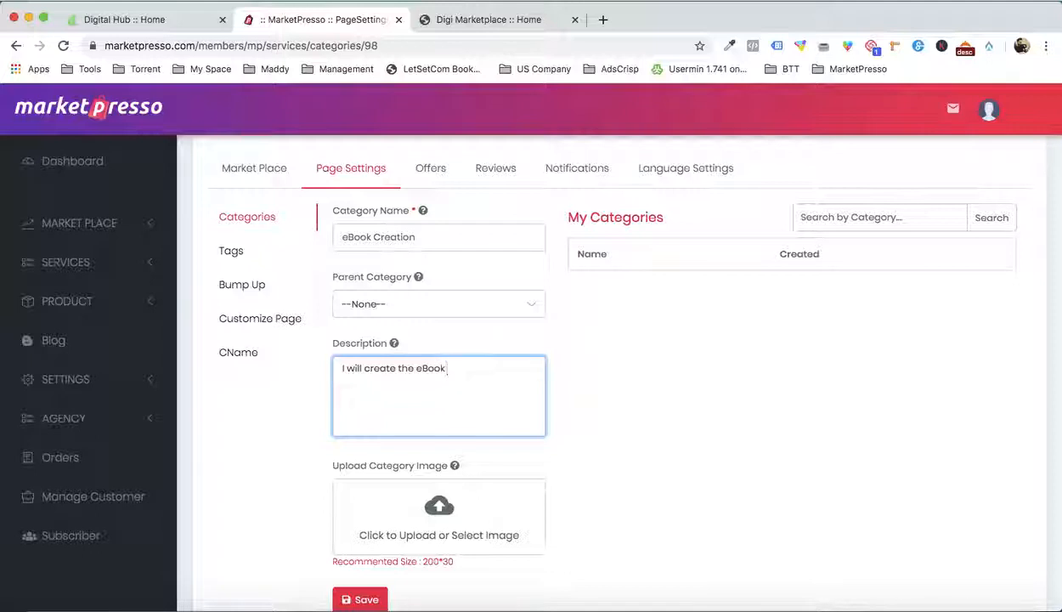
type("s for you.")
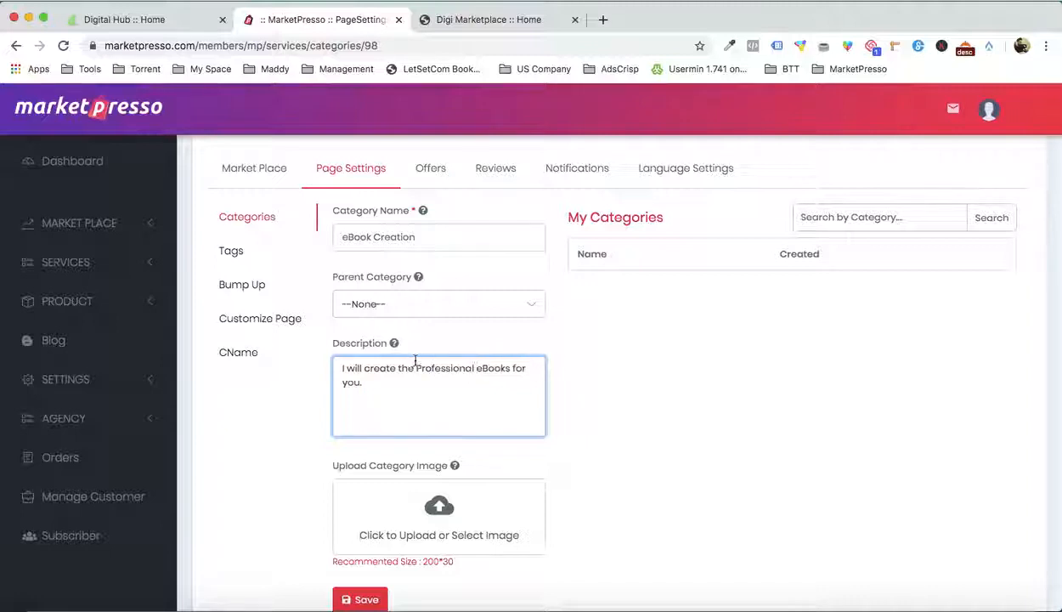
left_click(415, 370)
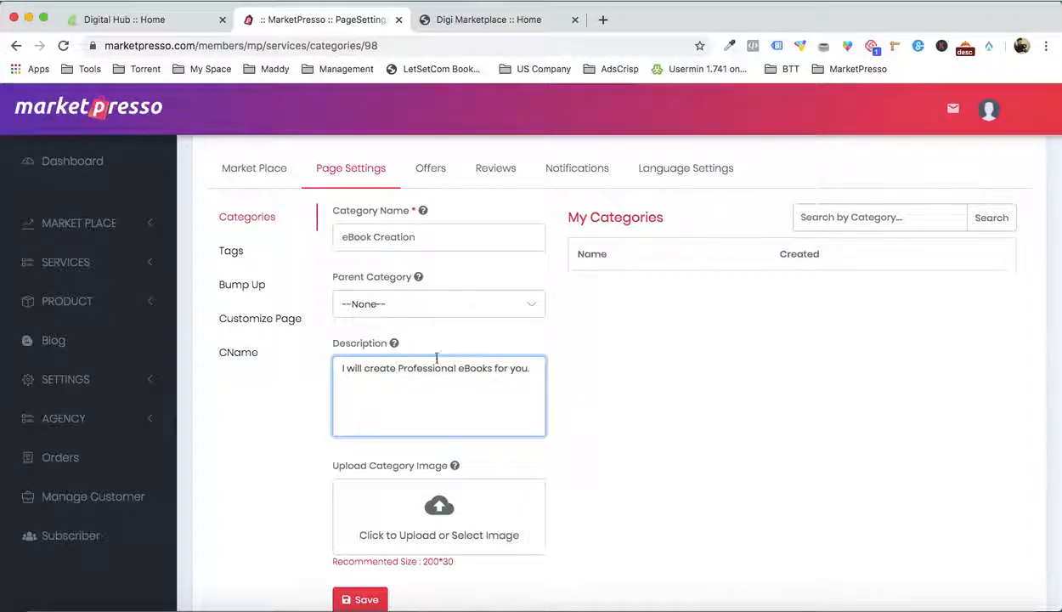
Upload BOOK 5.jpg, choose it as the category image, and save the category
scroll(617, 431, "down", 3)
left_click(475, 419)
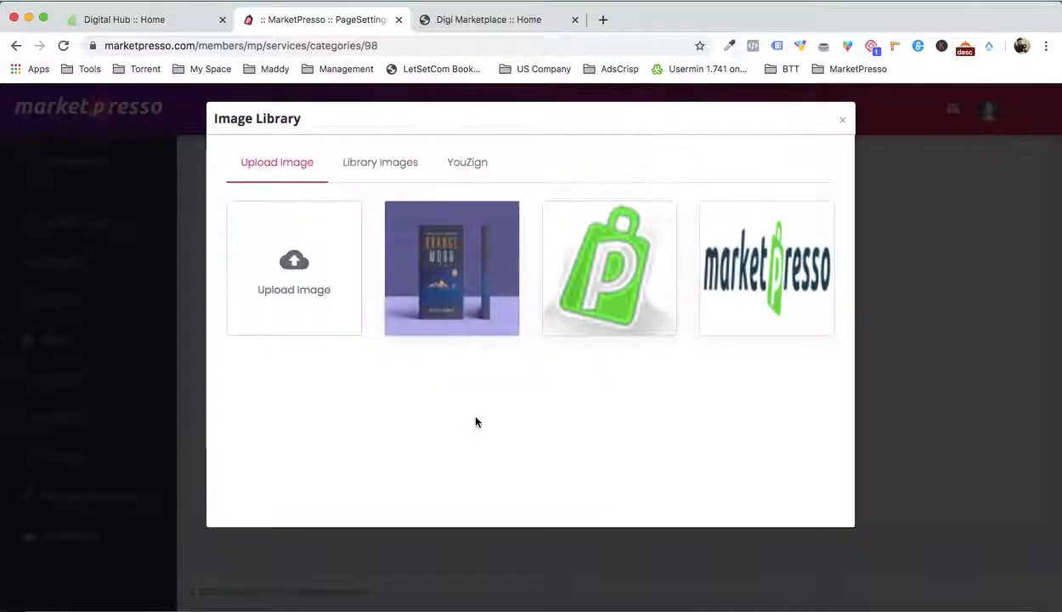
left_click(294, 270)
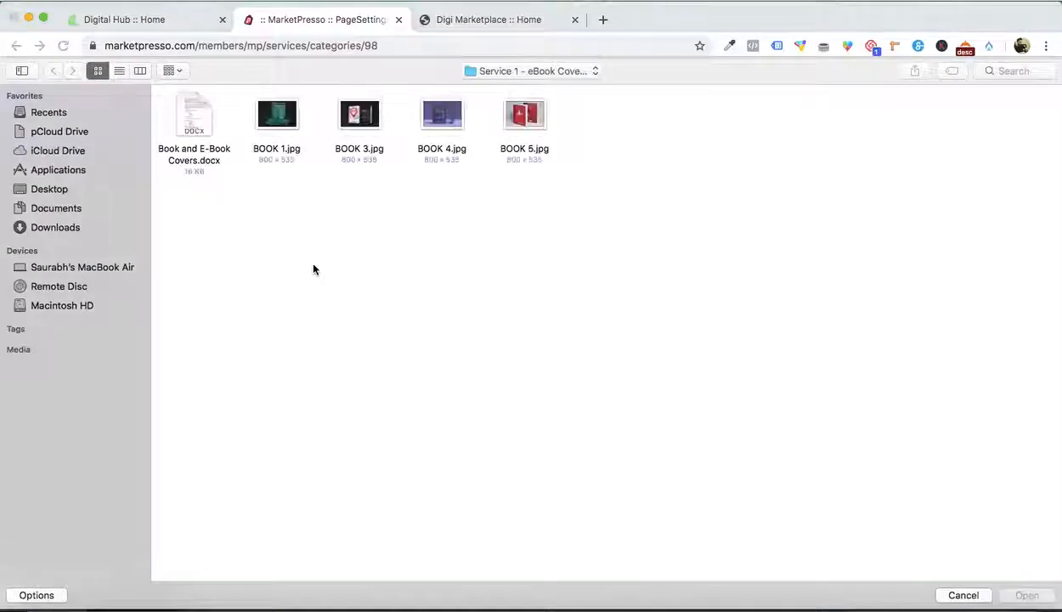
double_click(516, 111)
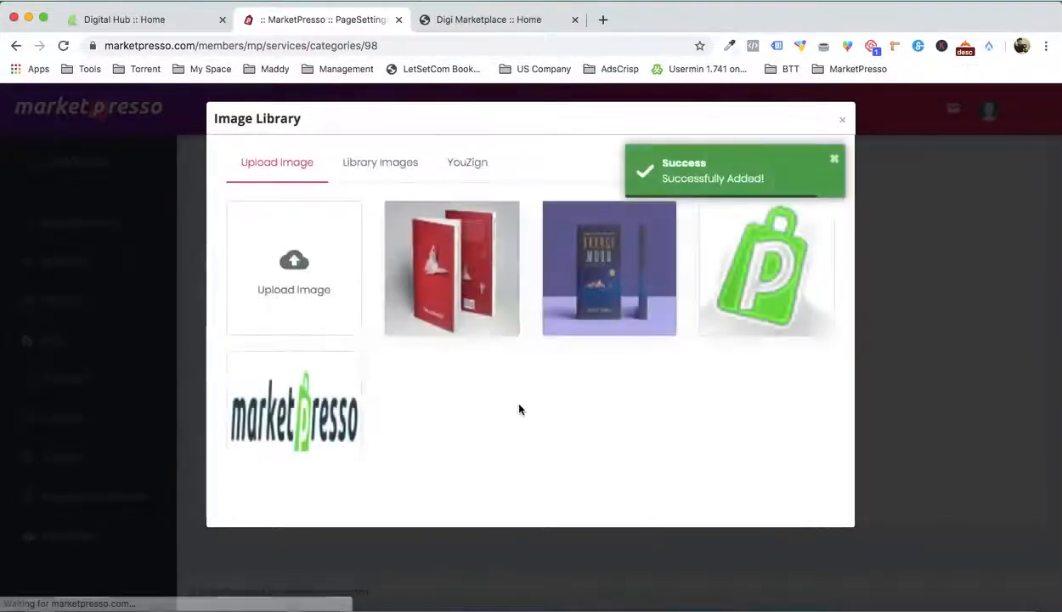
left_click(422, 268)
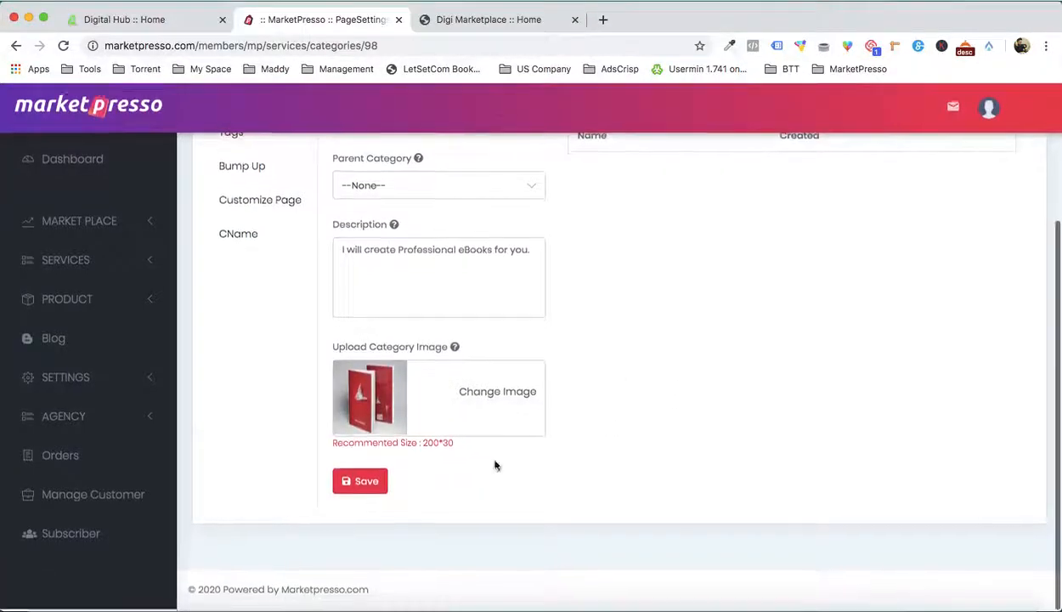
left_click(378, 485)
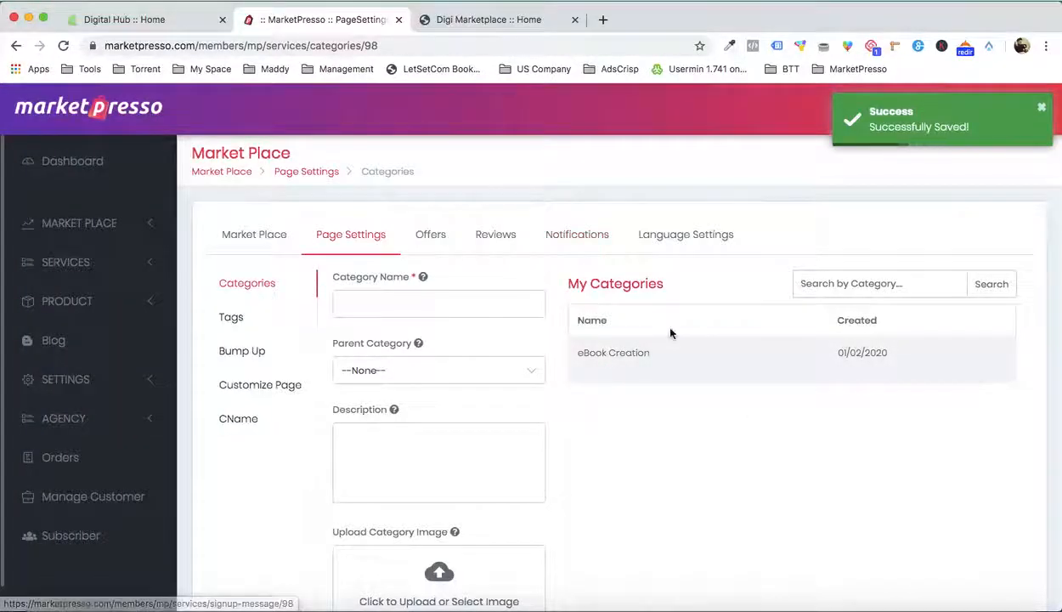
mouse_move(620, 351)
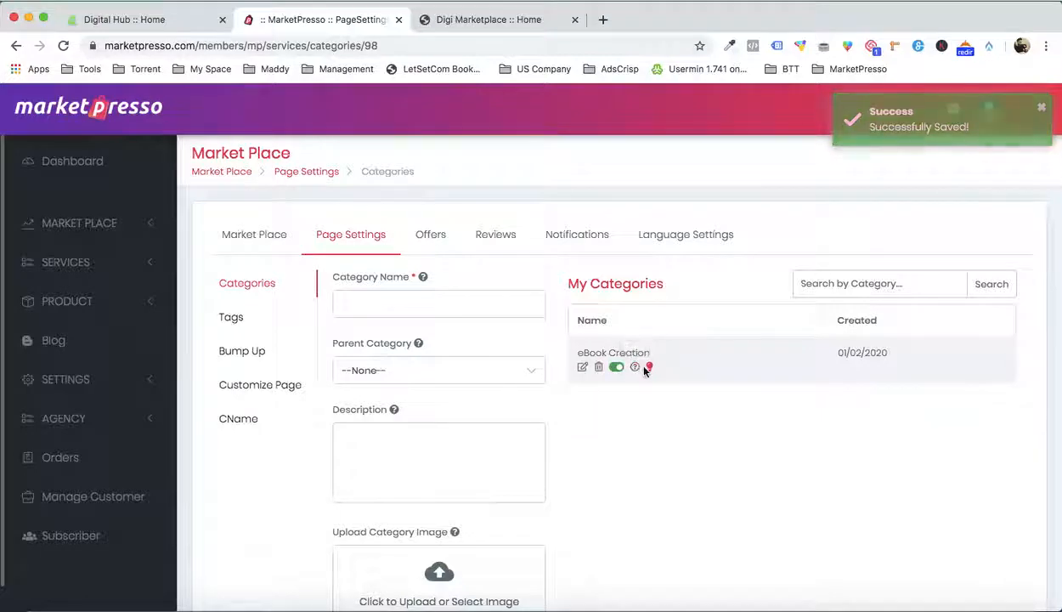
Check the Digi Marketplace home page for the new category, and toggle the pin marker of eBook Creation in My Categories
left_click(491, 26)
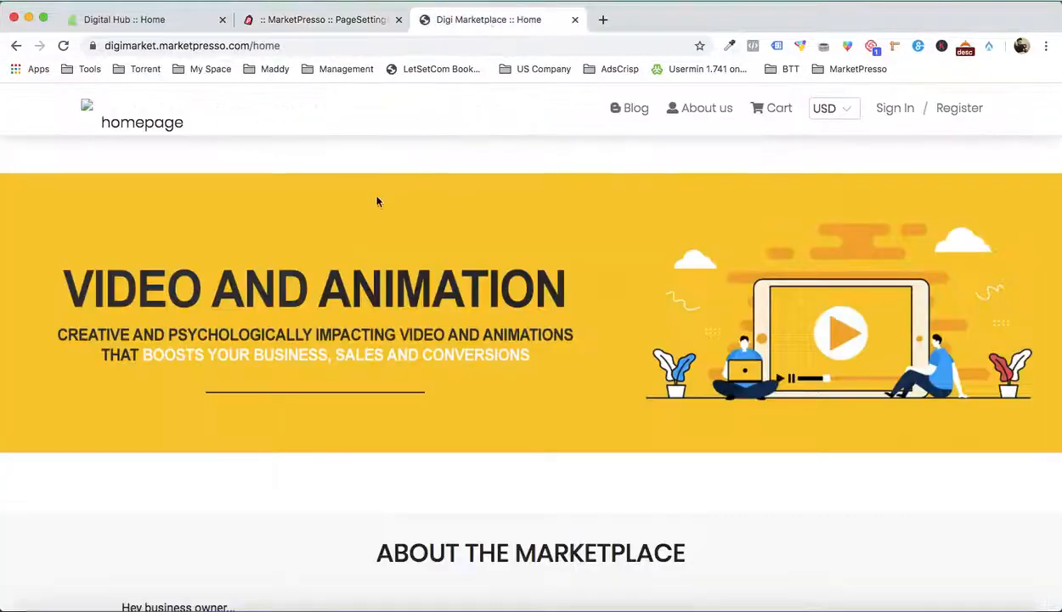
scroll(378, 202, "down", 5)
scroll(379, 201, "up", 5)
left_click(357, 19)
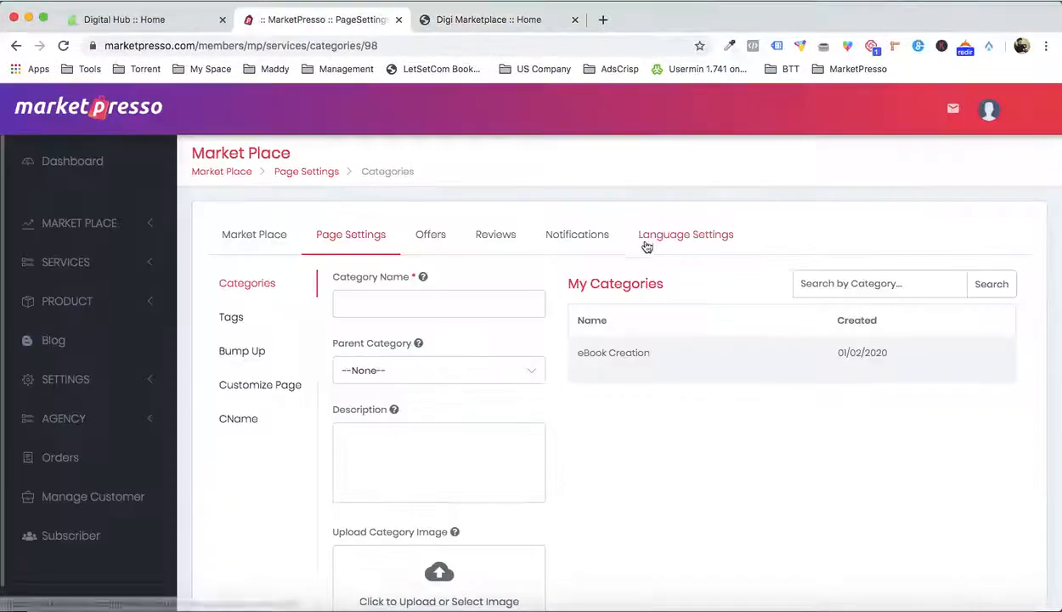
left_click(650, 367)
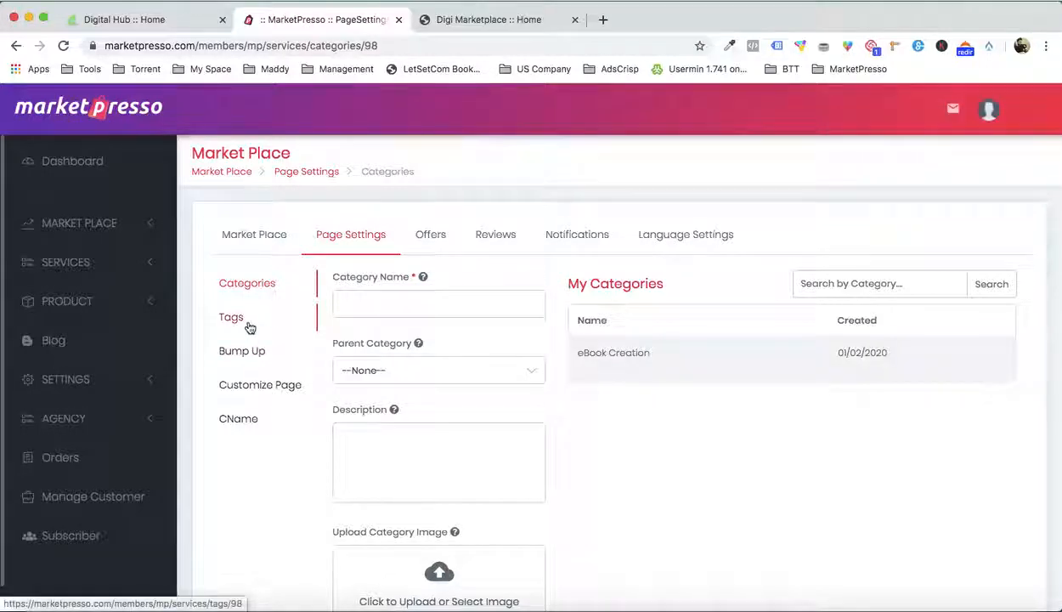
Open the marketplace's page customization and look through the home page sections, comparing them with the Digi Marketplace home page
left_click(262, 388)
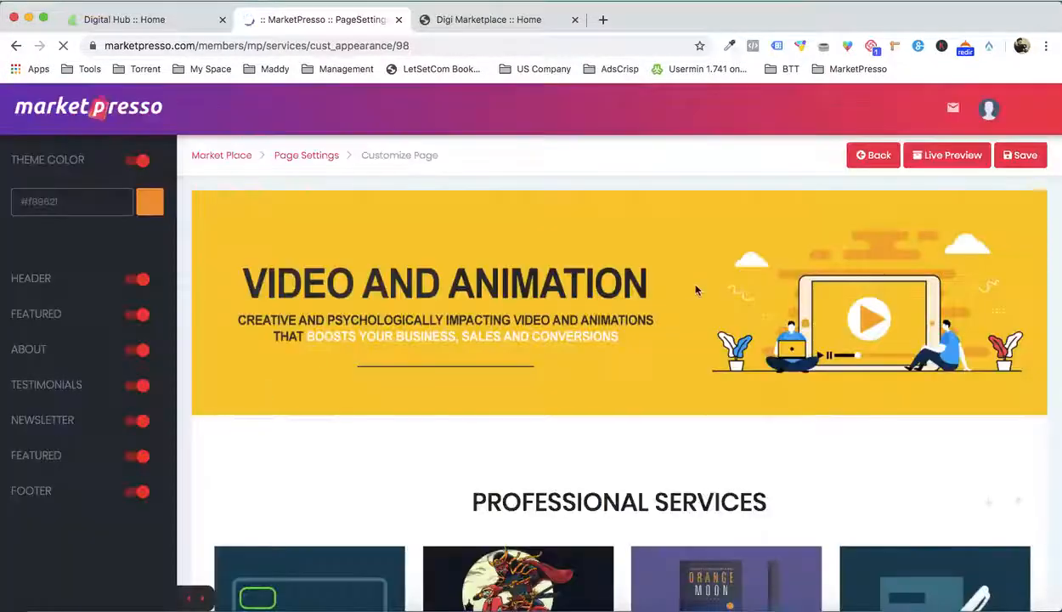
scroll(618, 385, "down", 15)
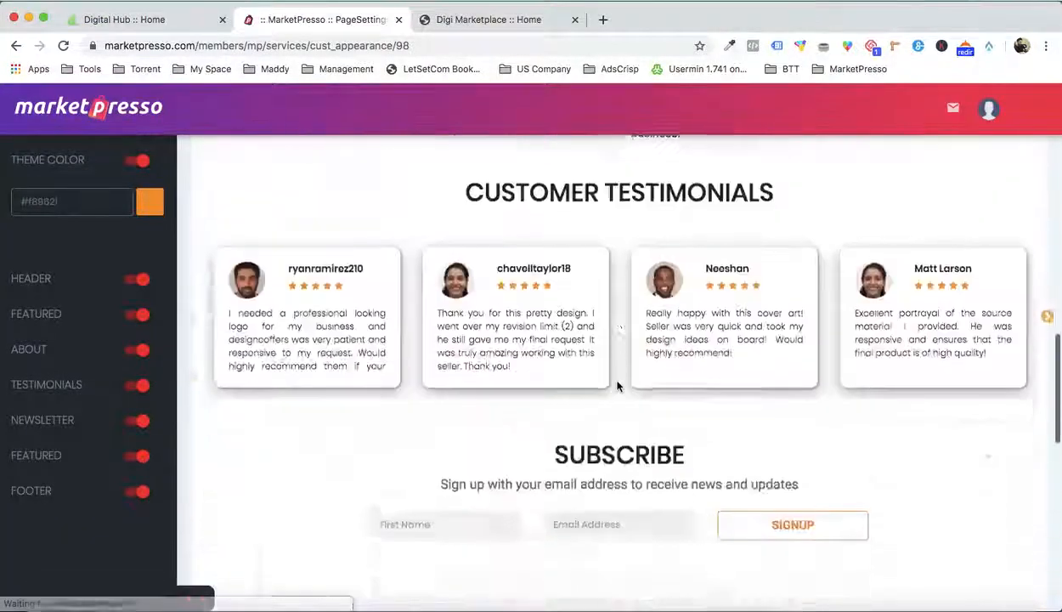
scroll(618, 386, "down", 9)
scroll(618, 386, "up", 13)
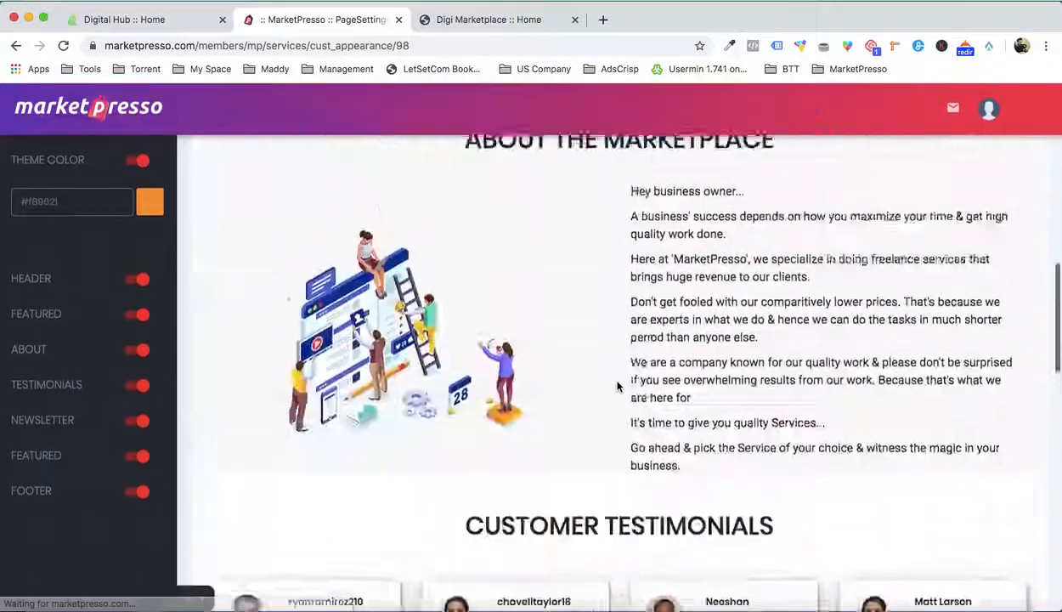
scroll(618, 386, "up", 8)
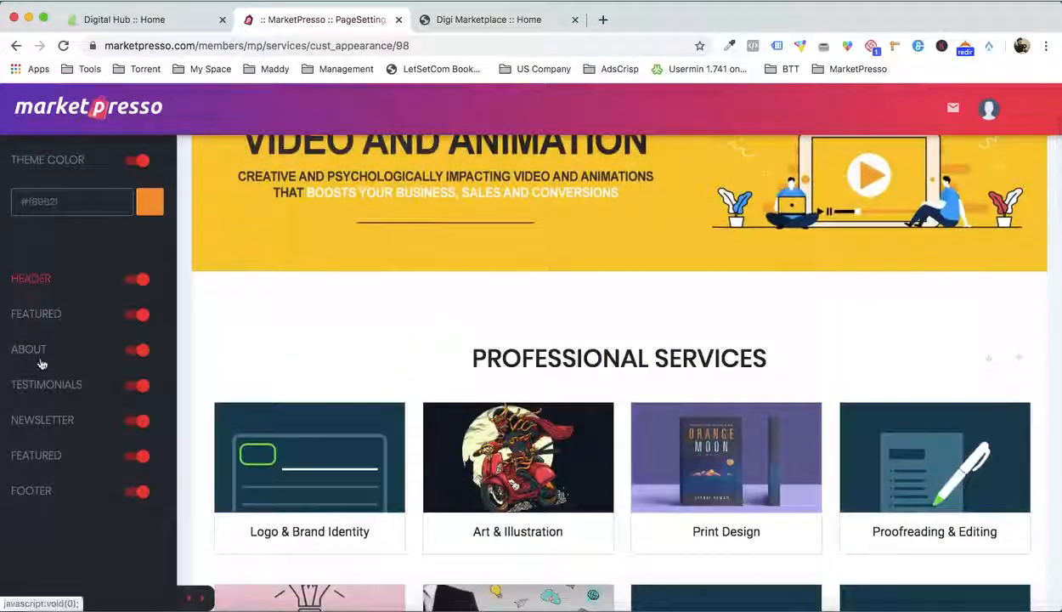
scroll(321, 407, "up", 3)
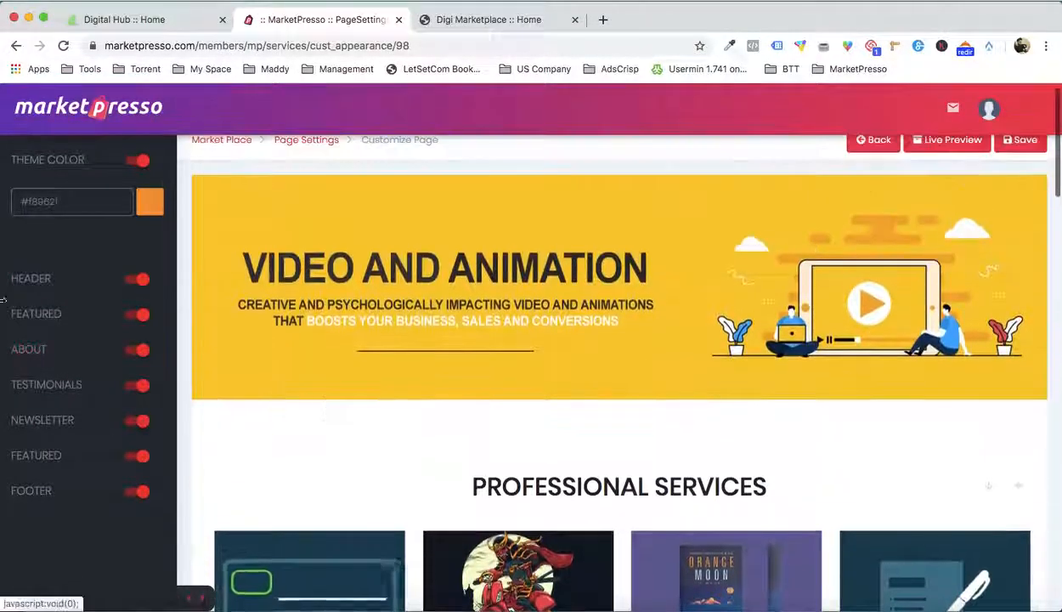
left_click(438, 20)
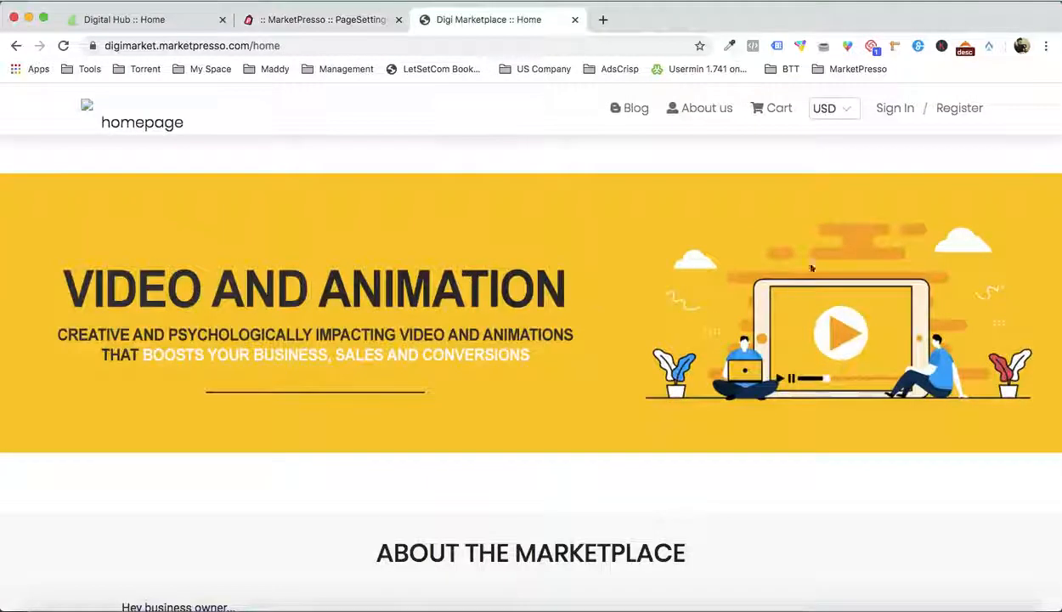
left_click(341, 18)
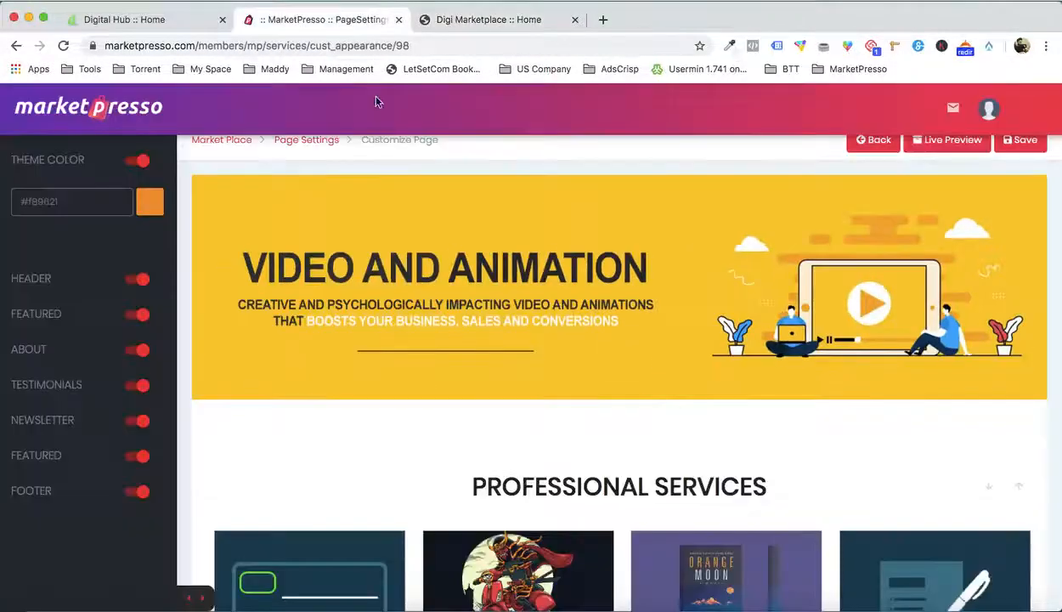
Upload Design Banner 2.jpg from the Demo folder, use it as the first header banner, and save the page
left_click(36, 277)
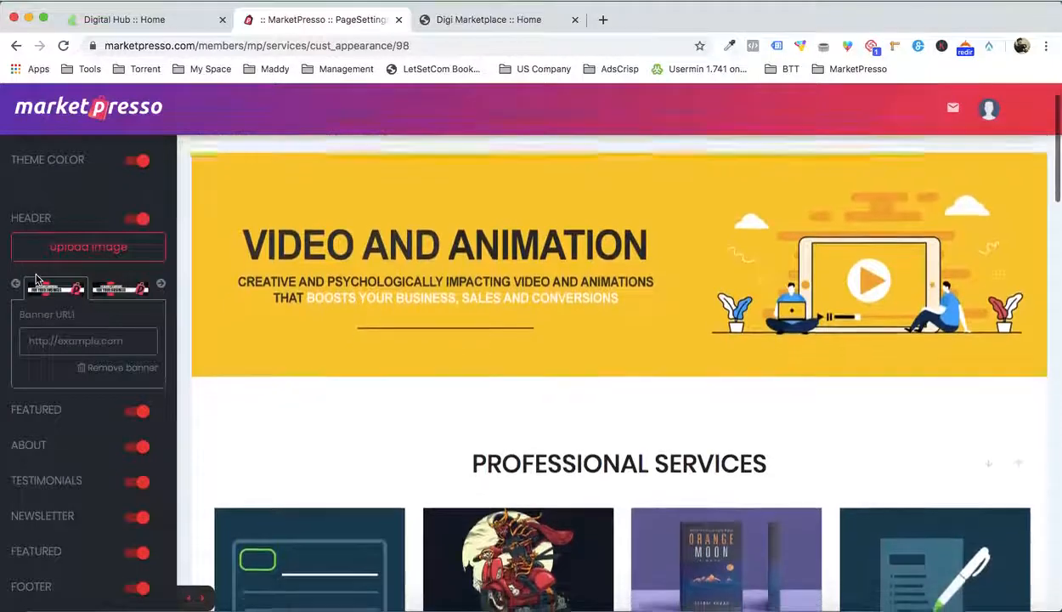
left_click(84, 253)
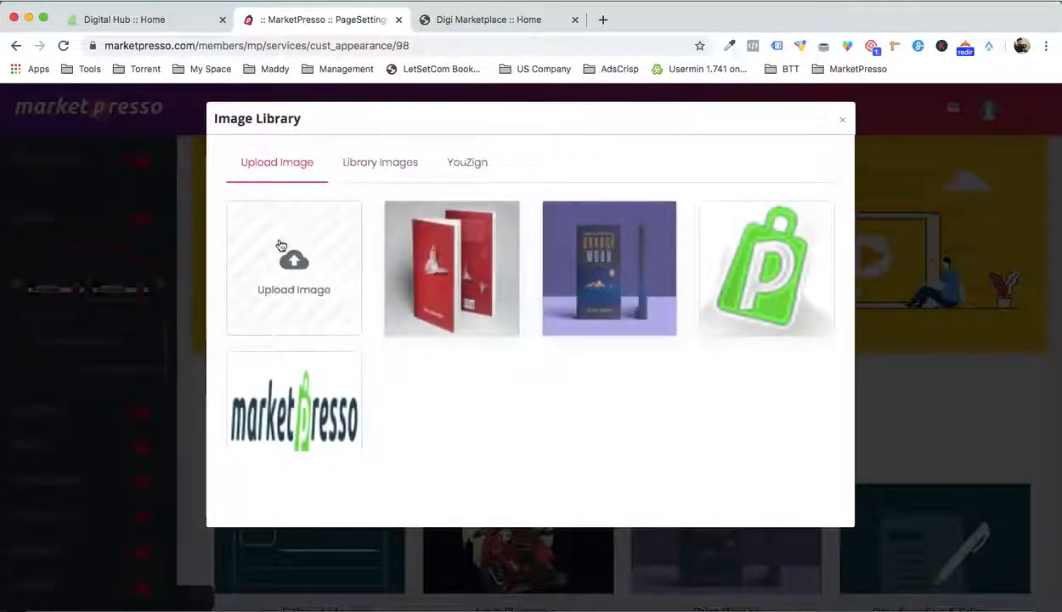
left_click(277, 239)
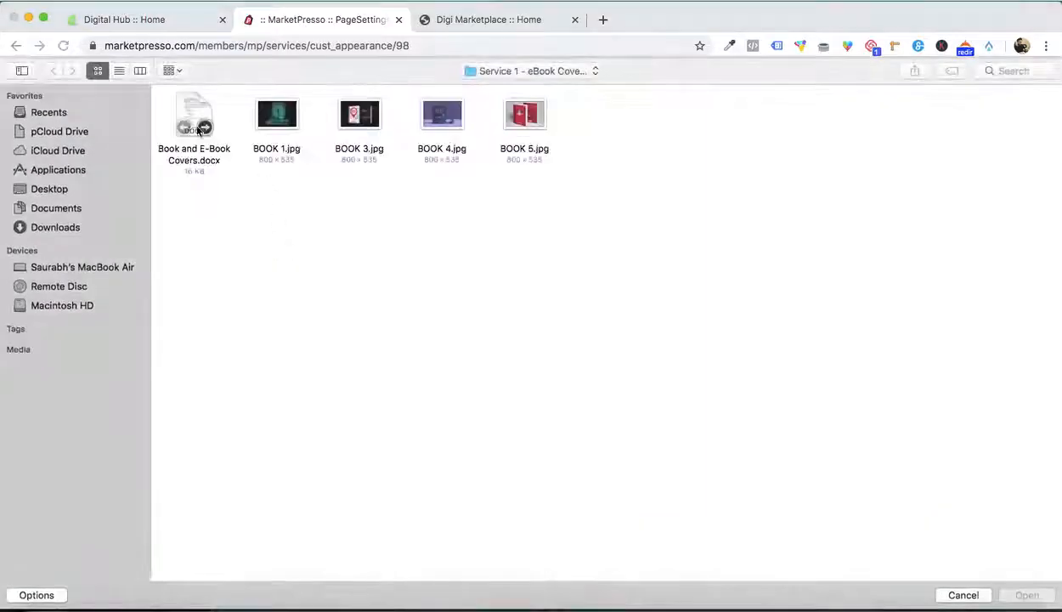
left_click(517, 68)
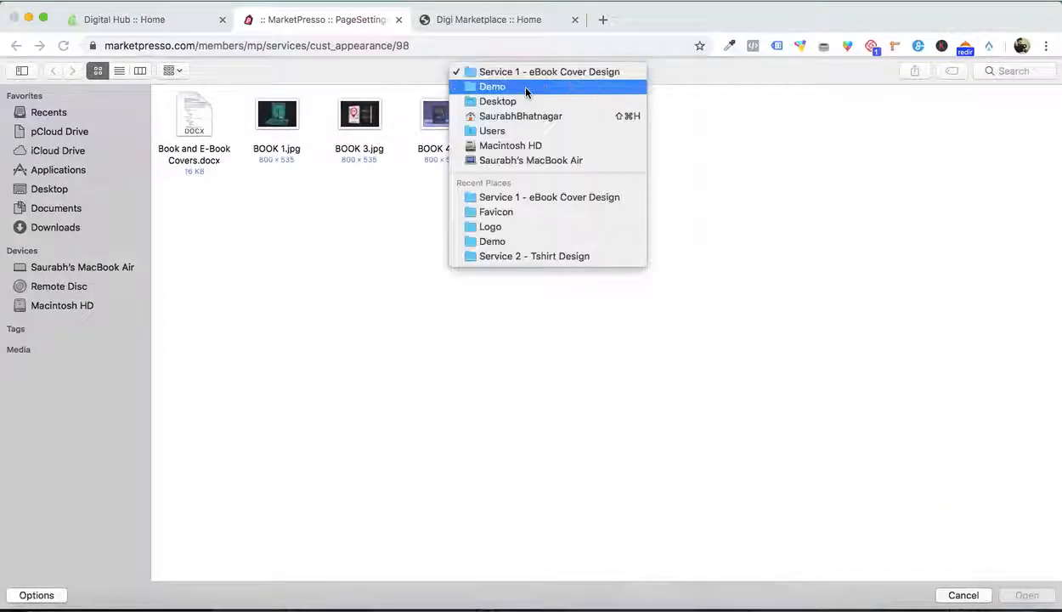
left_click(519, 85)
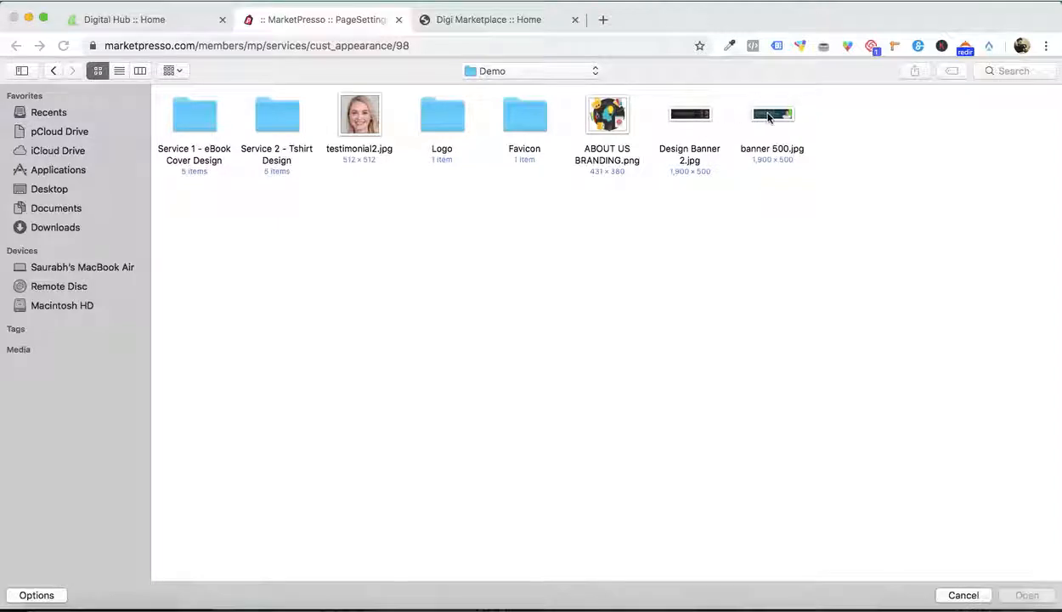
double_click(706, 118)
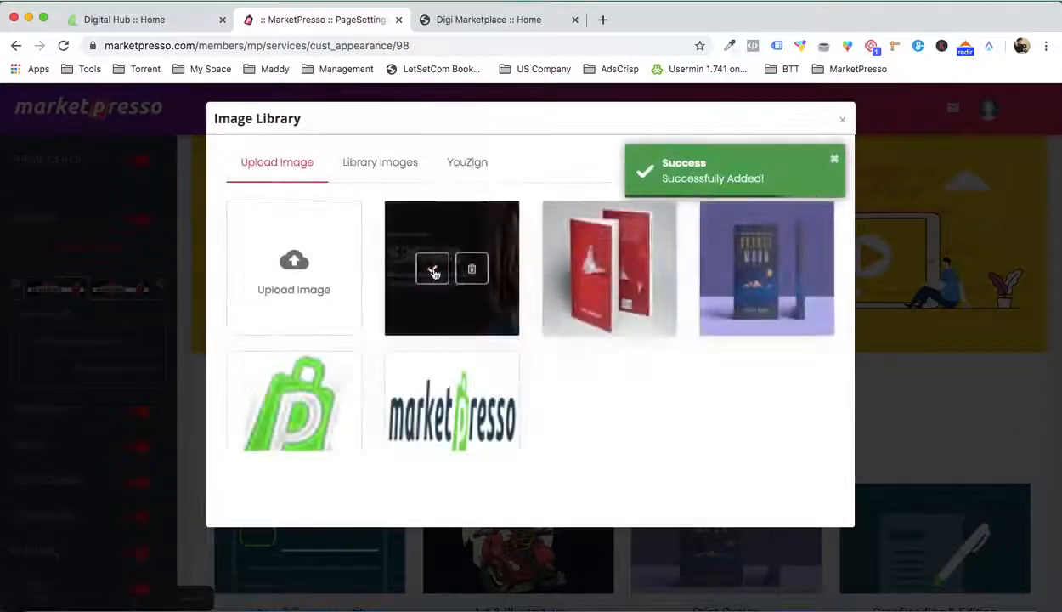
left_click(433, 270)
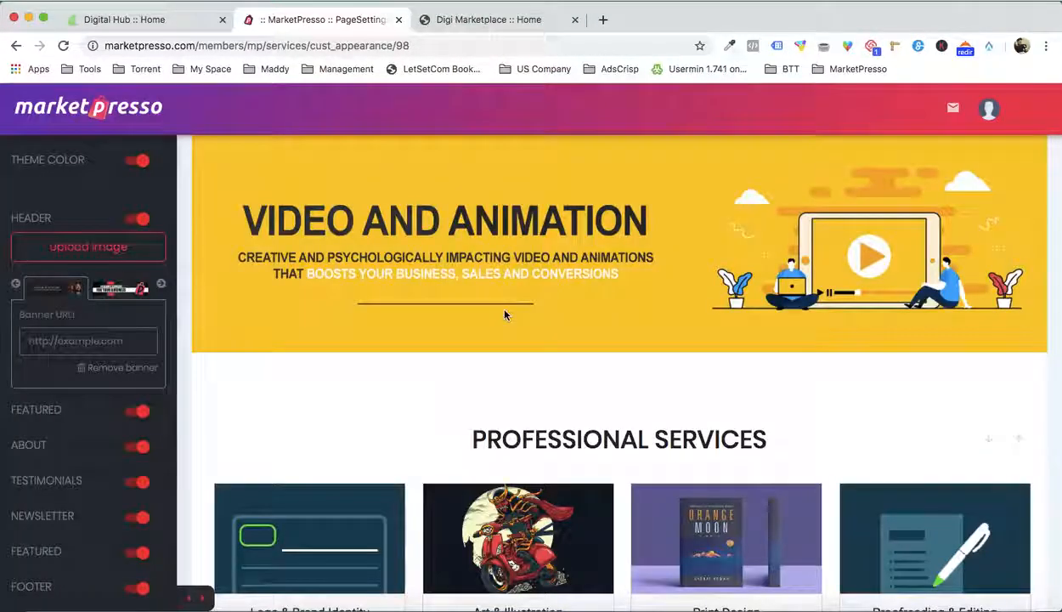
scroll(504, 315, "up", 2)
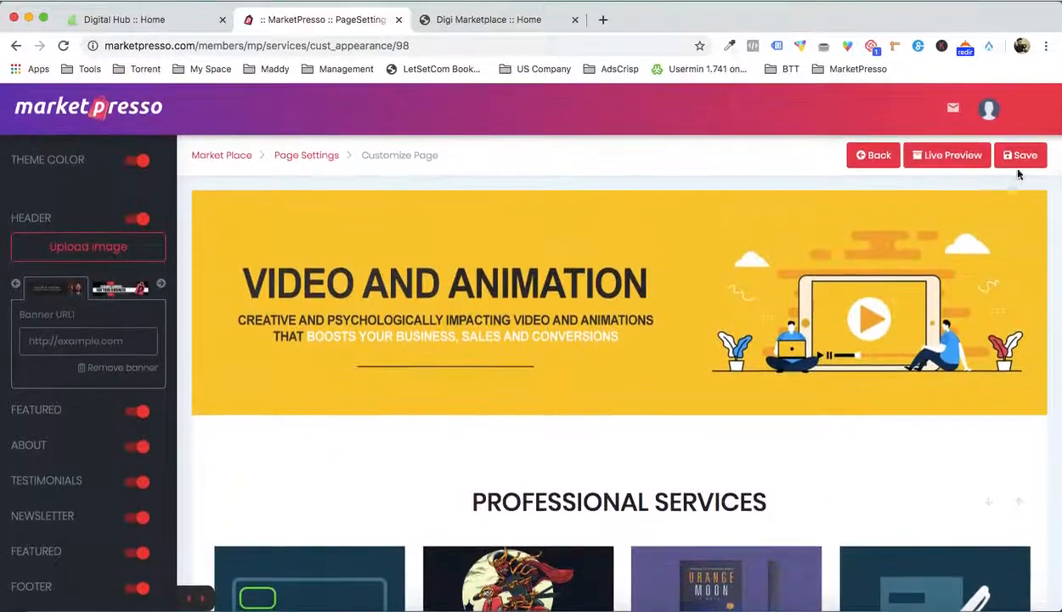
left_click(1022, 161)
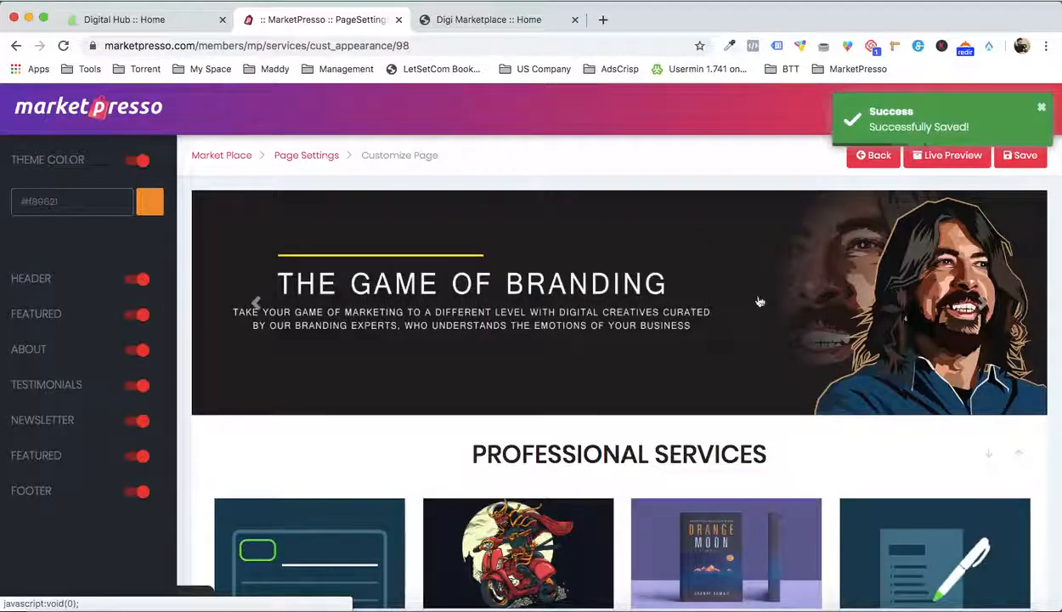
Upload banner 500.jpg from the Demo folder, choose it as a header banner, and save the page
left_click(33, 278)
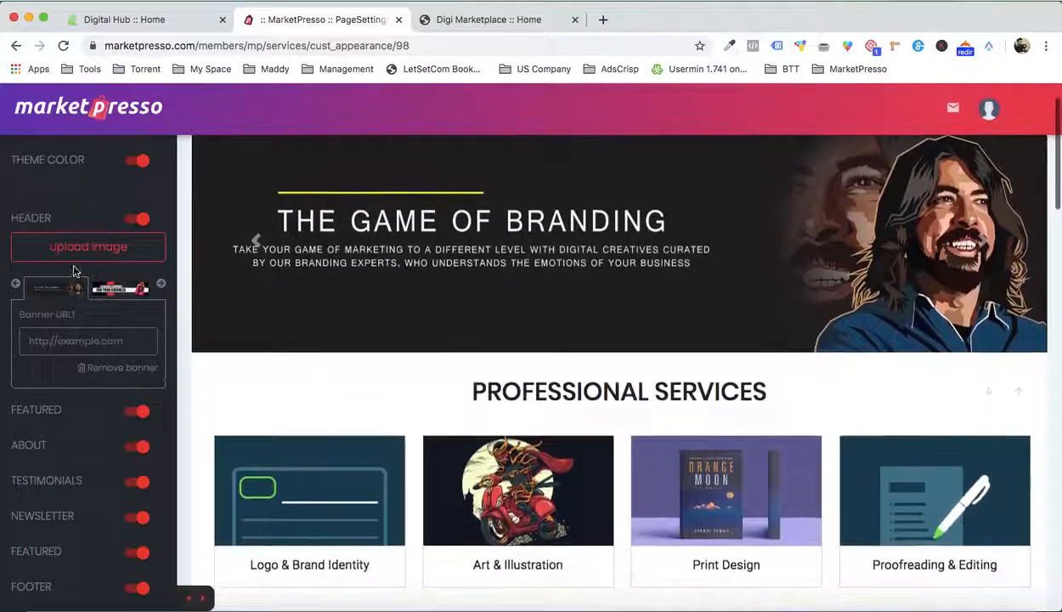
left_click(82, 248)
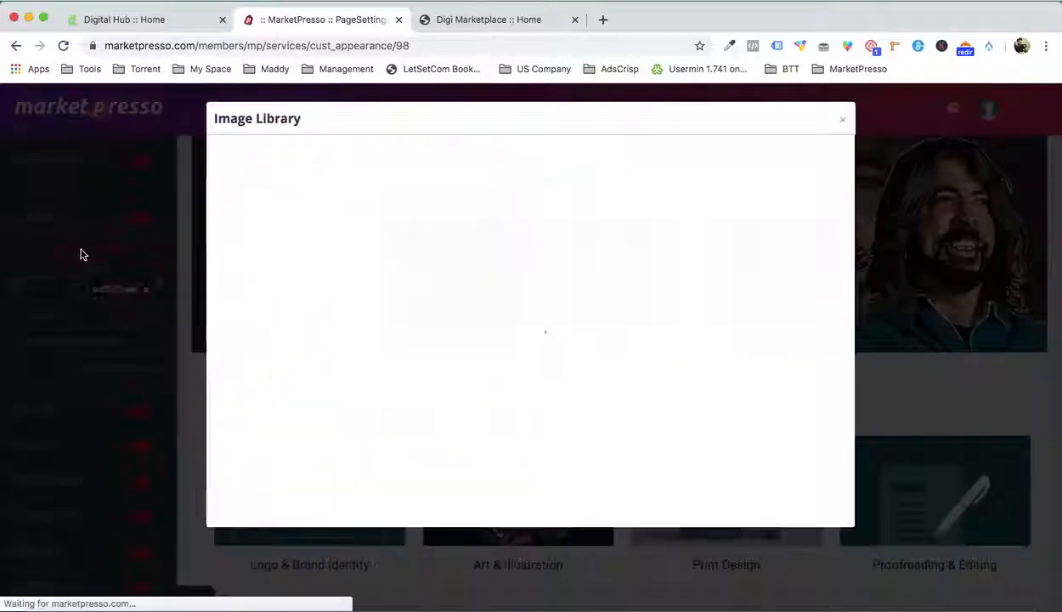
left_click(296, 270)
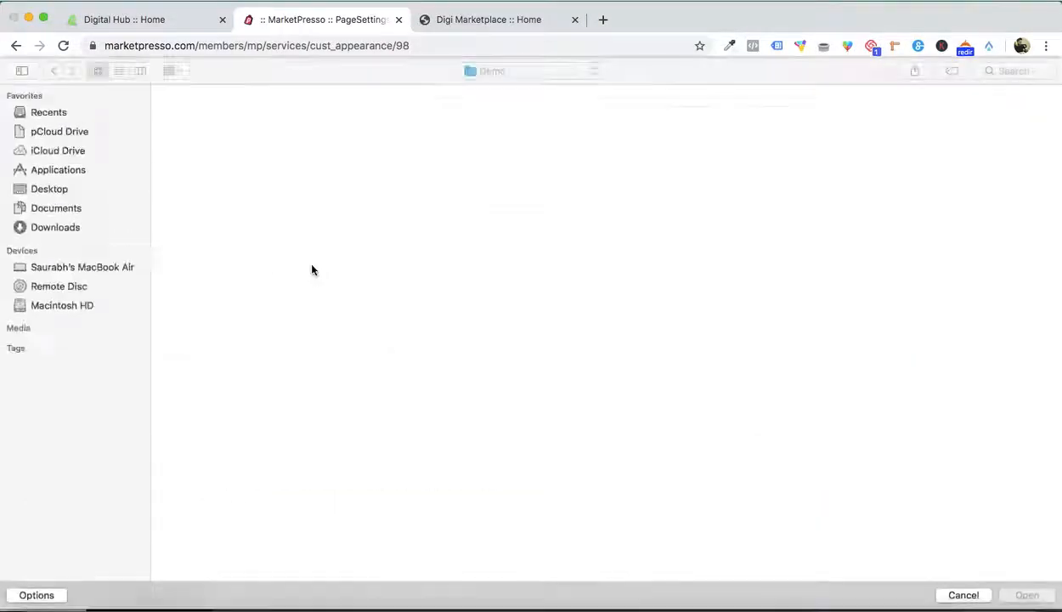
double_click(771, 119)
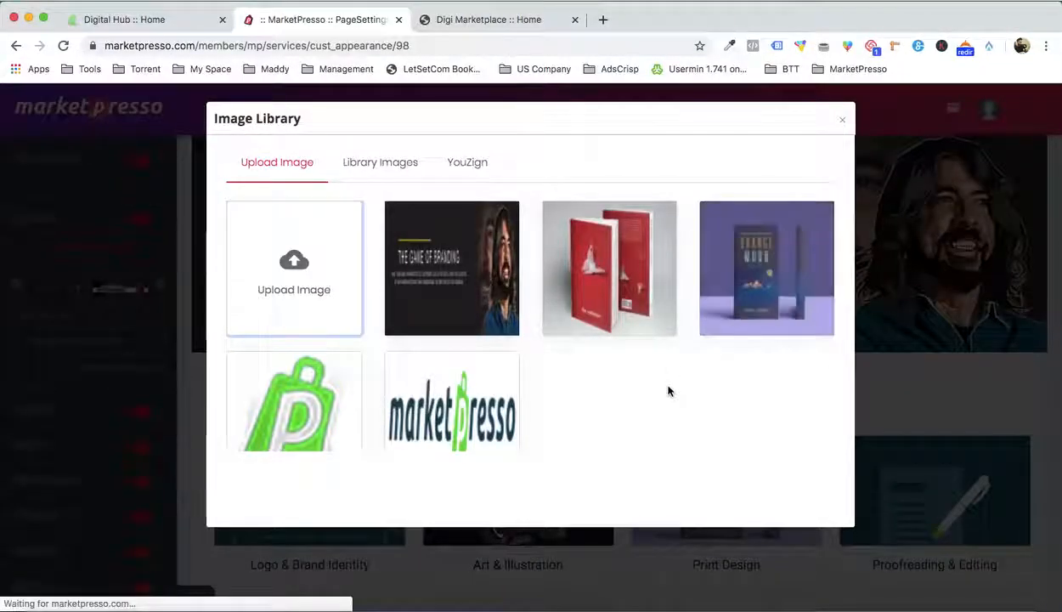
left_click(438, 263)
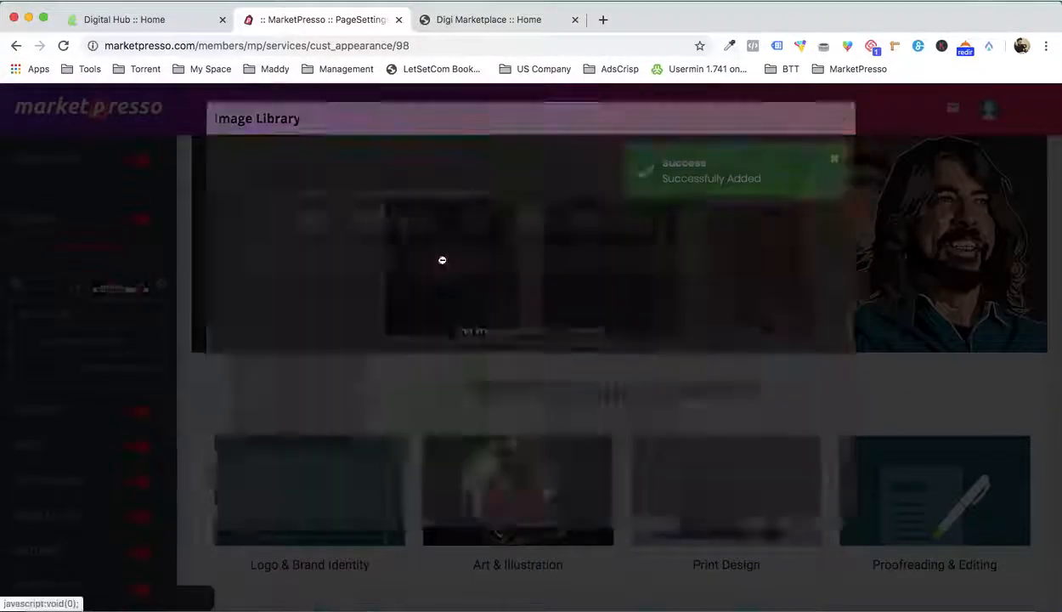
scroll(607, 278, "up", 1)
left_click(1022, 155)
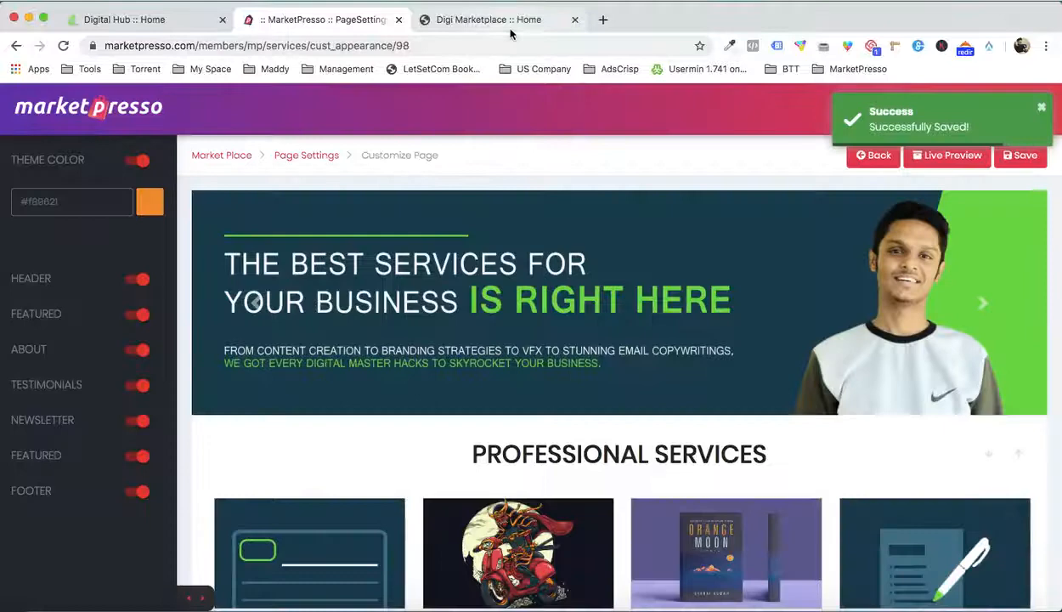
Check the header banners and the eBook Creation category card on the Digi Marketplace home page
left_click(508, 23)
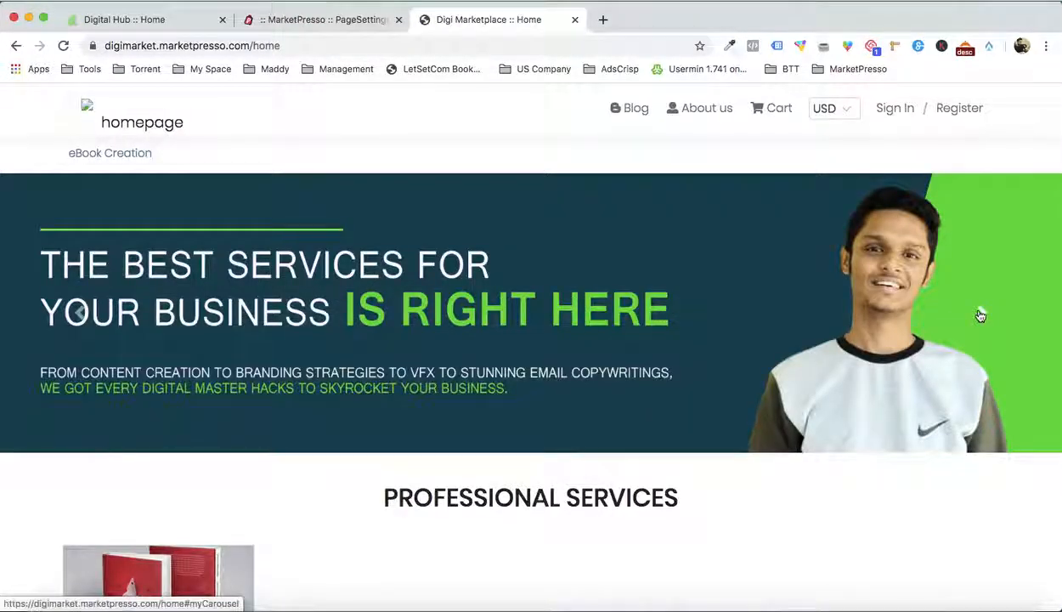
scroll(994, 375, "down", 3)
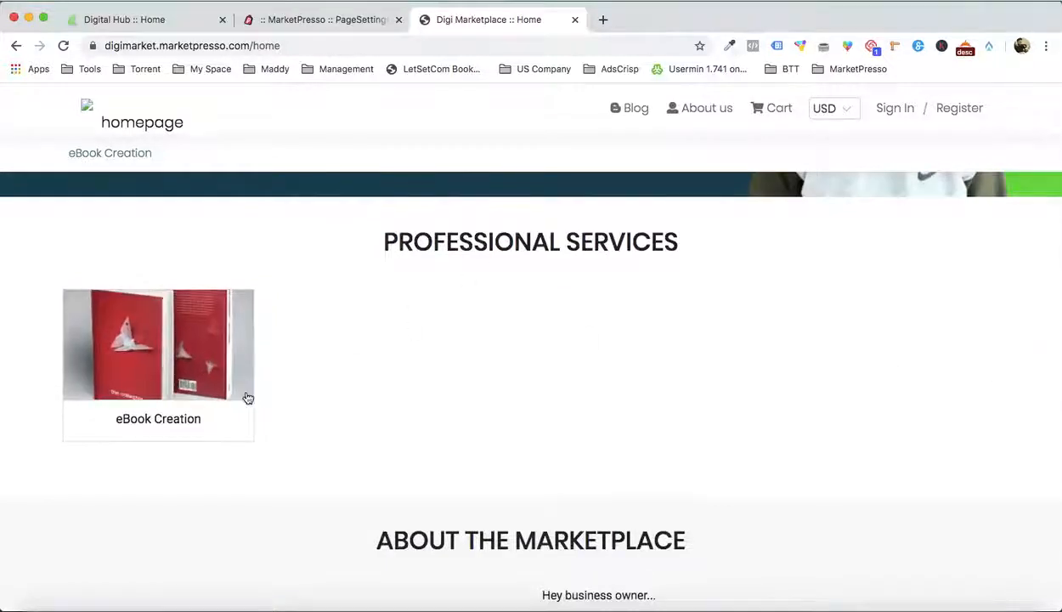
scroll(489, 379, "down", 1)
scroll(375, 342, "up", 1)
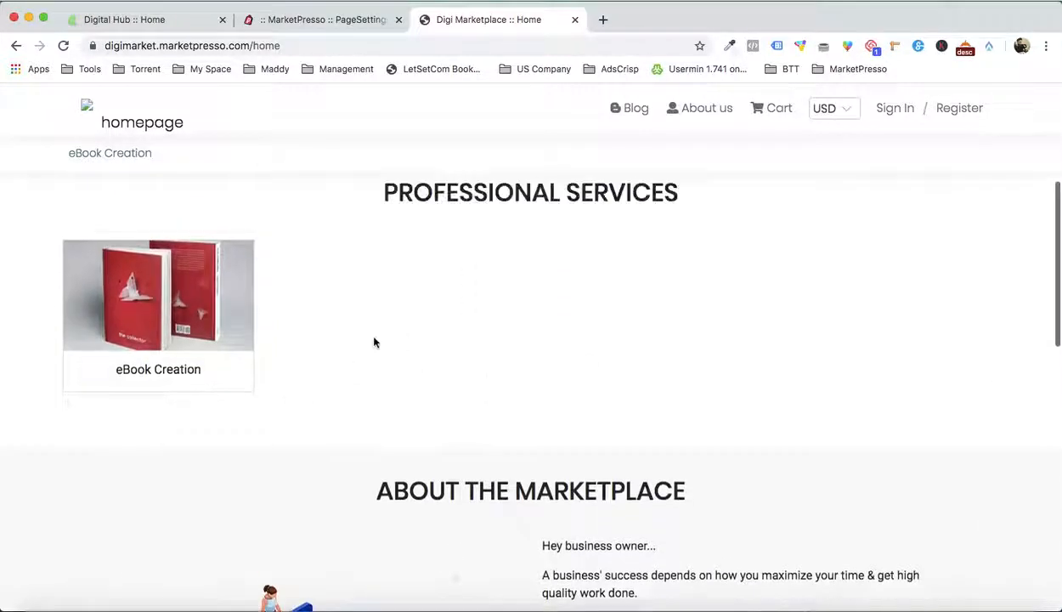
scroll(425, 310, "down", 1)
scroll(444, 268, "up", 2)
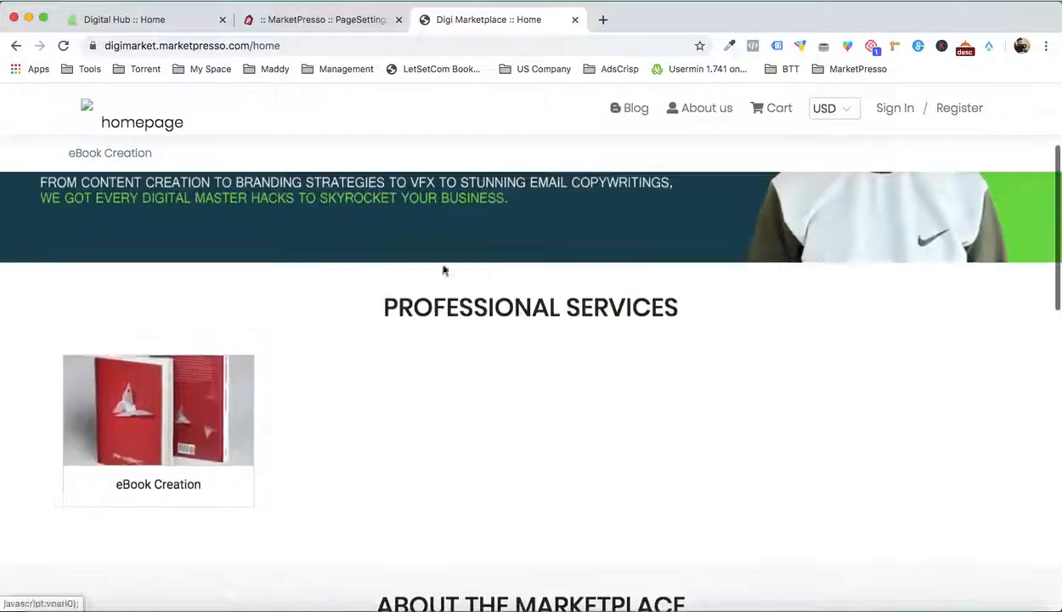
scroll(625, 316, "up", 3)
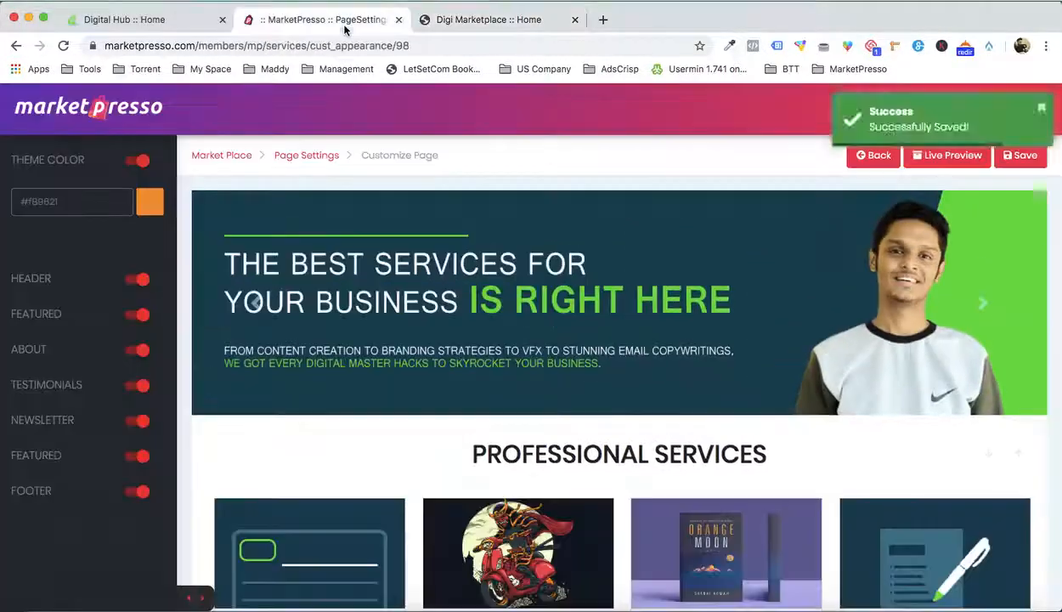
Change the featured section's service title to "PROFESSIONAL CATEGORY" in the page customization and save the page
left_click(338, 26)
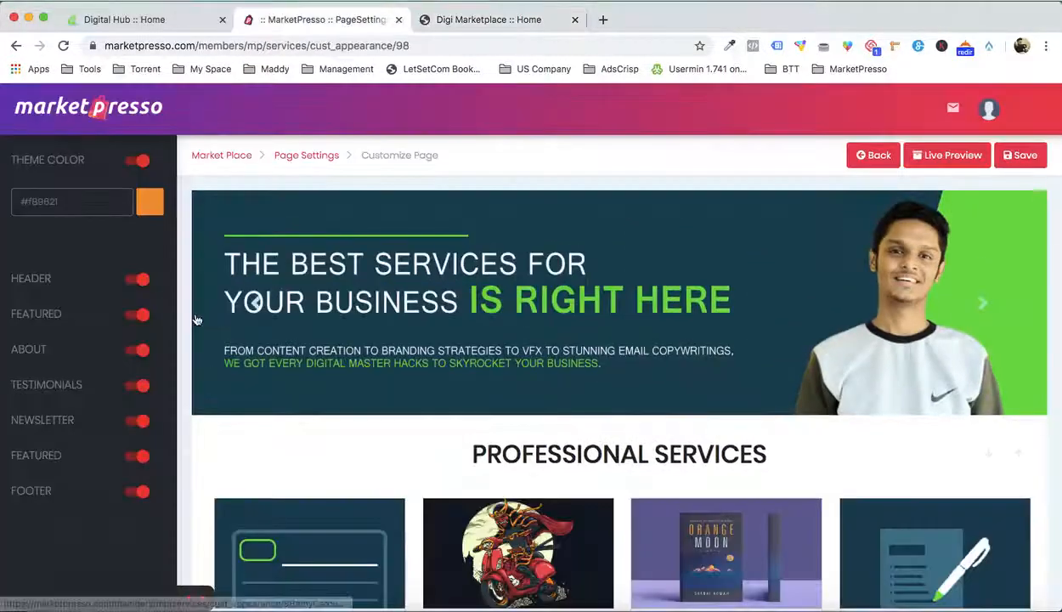
left_click(55, 310)
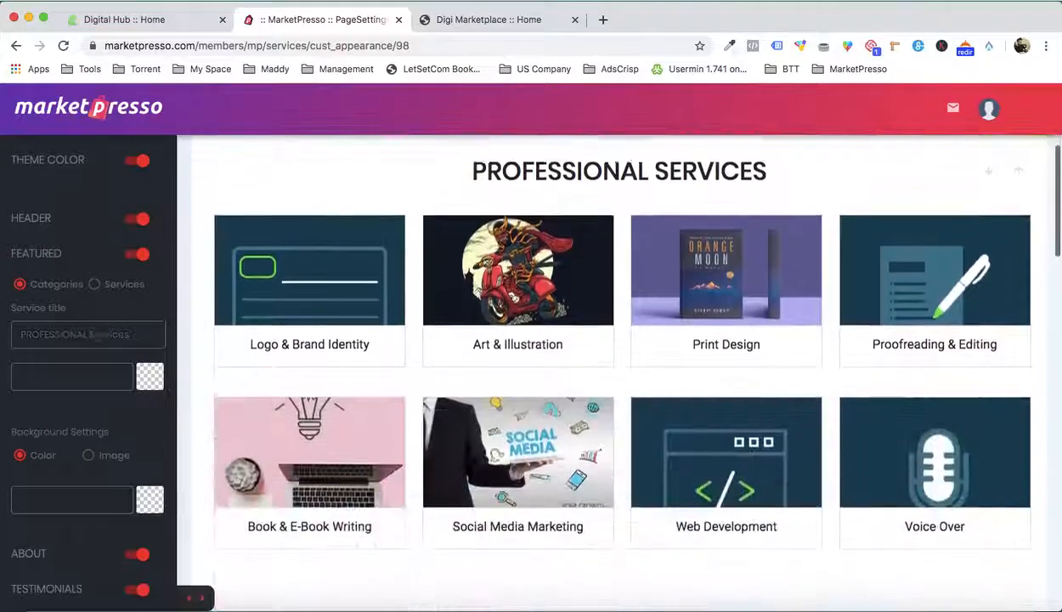
double_click(107, 334)
type("CATEGO")
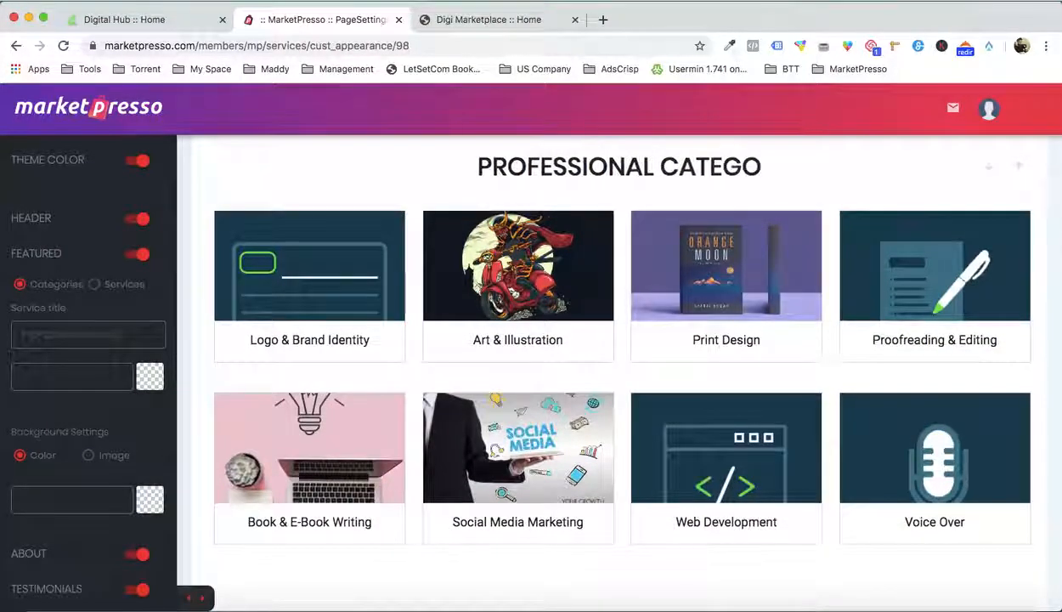
type("R")
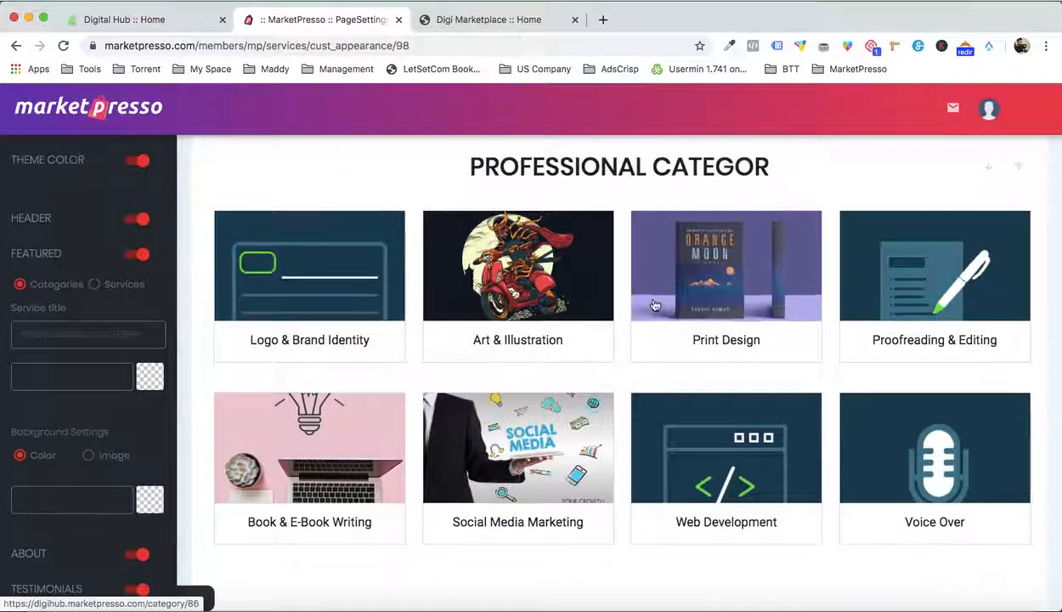
scroll(1024, 221, "up", 5)
left_click(1022, 158)
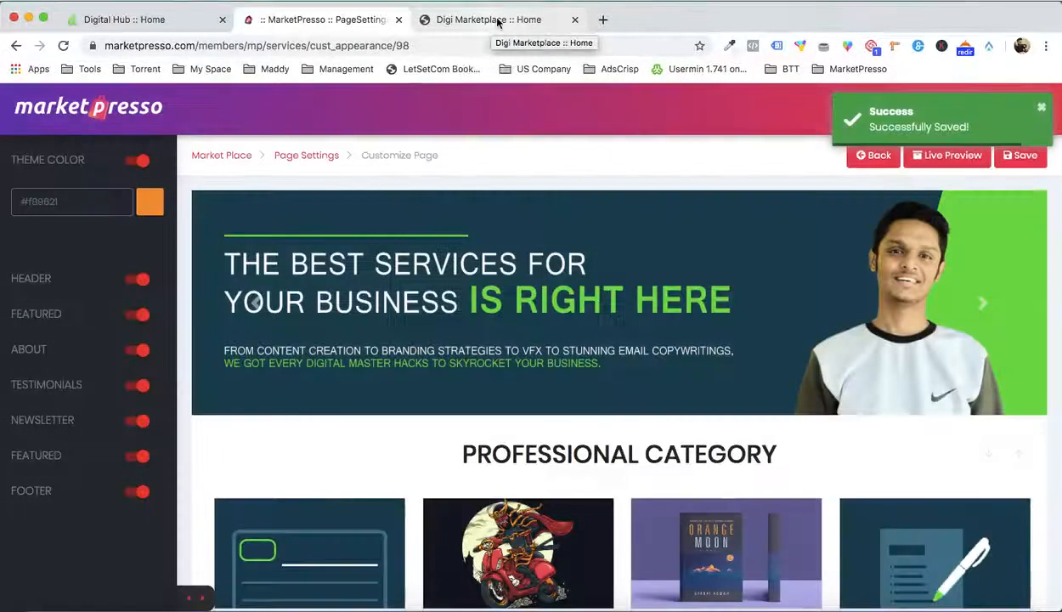
Reload the Digi Marketplace home page and review its sections from the header banner down to the footer
left_click(495, 23)
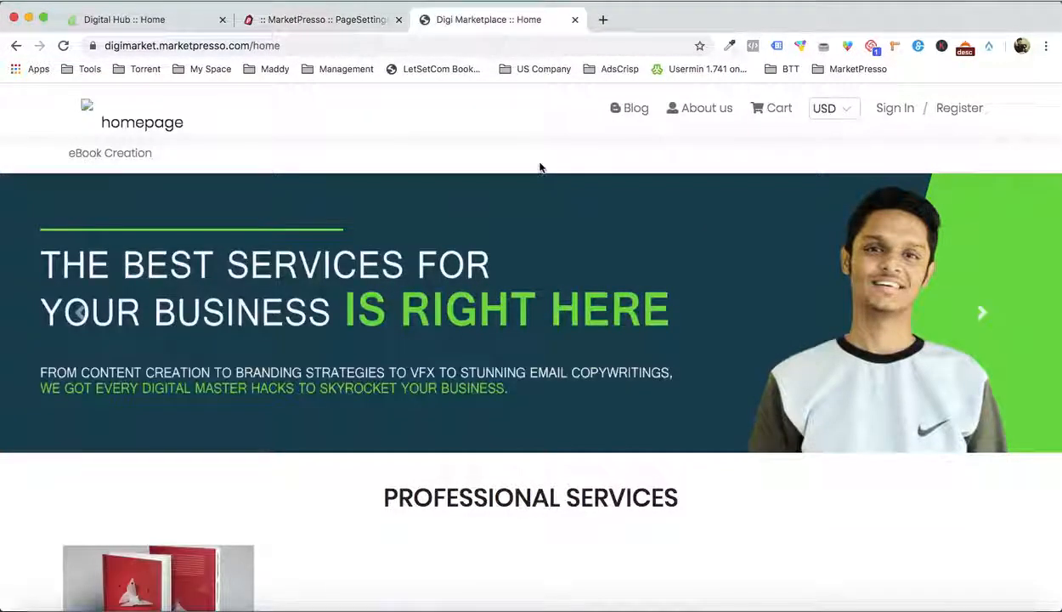
key("super+r")
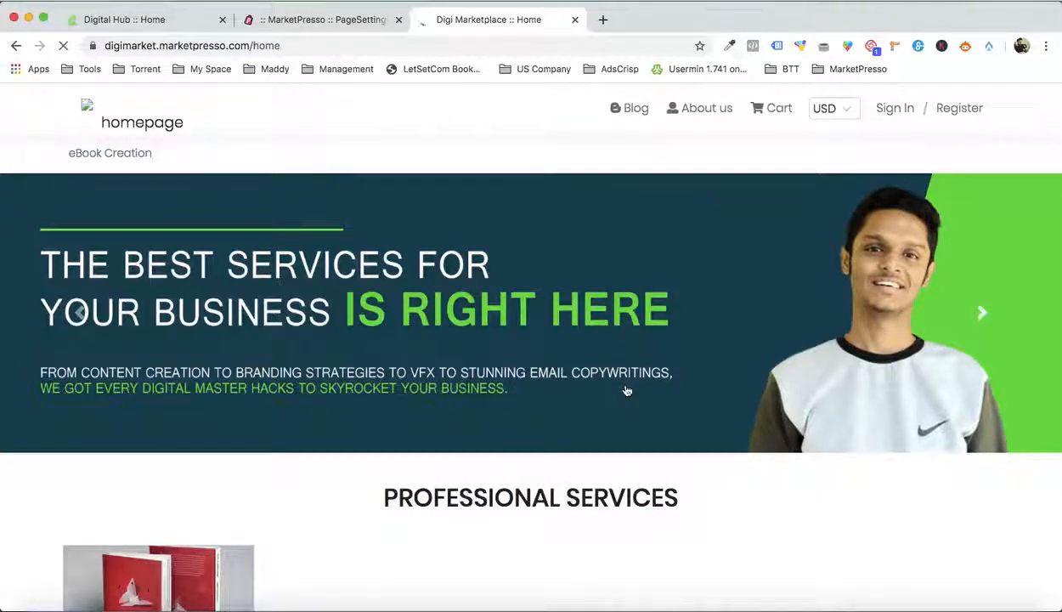
scroll(627, 391, "down", 10)
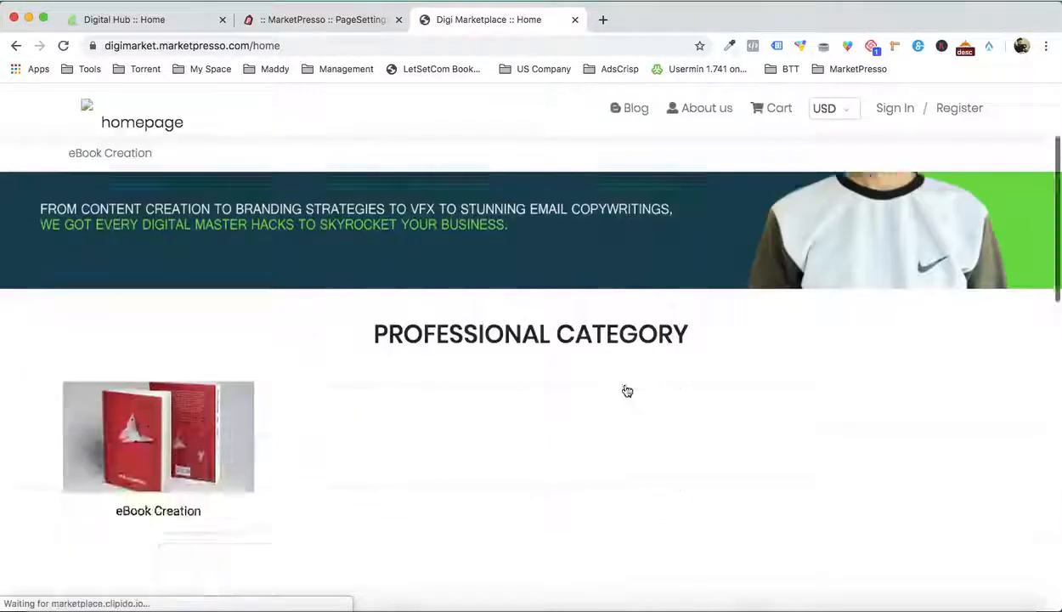
scroll(217, 282, "up", 3)
scroll(217, 282, "up", 3)
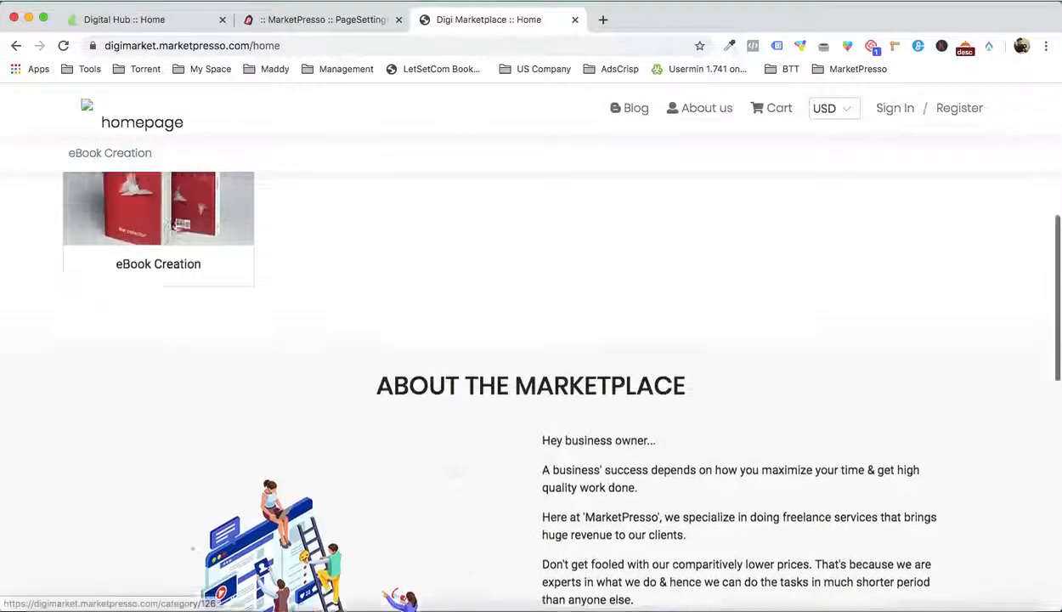
scroll(217, 282, "down", 5)
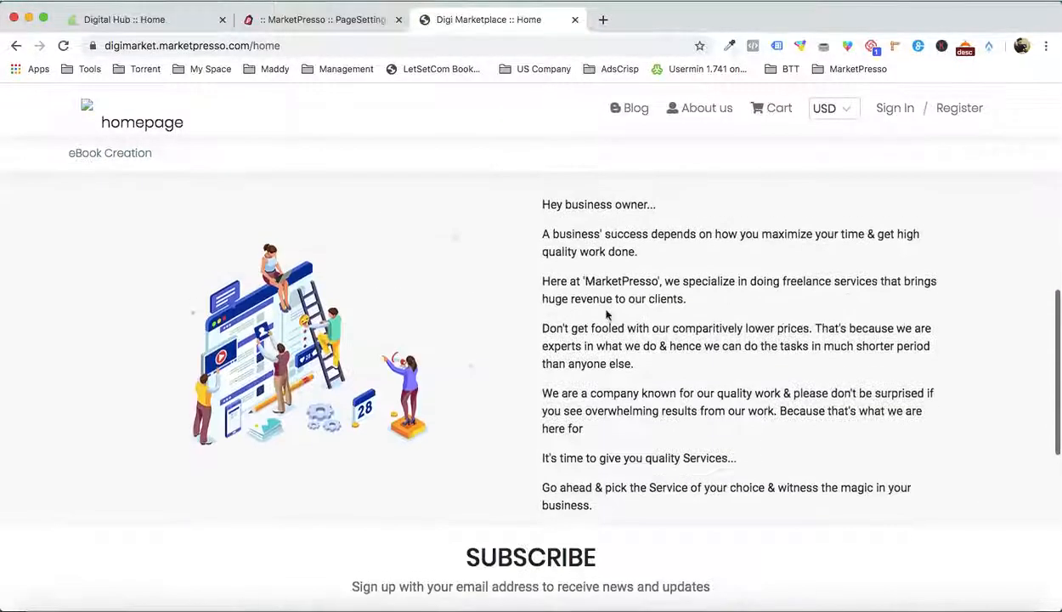
scroll(599, 307, "down", 5)
scroll(583, 279, "down", 5)
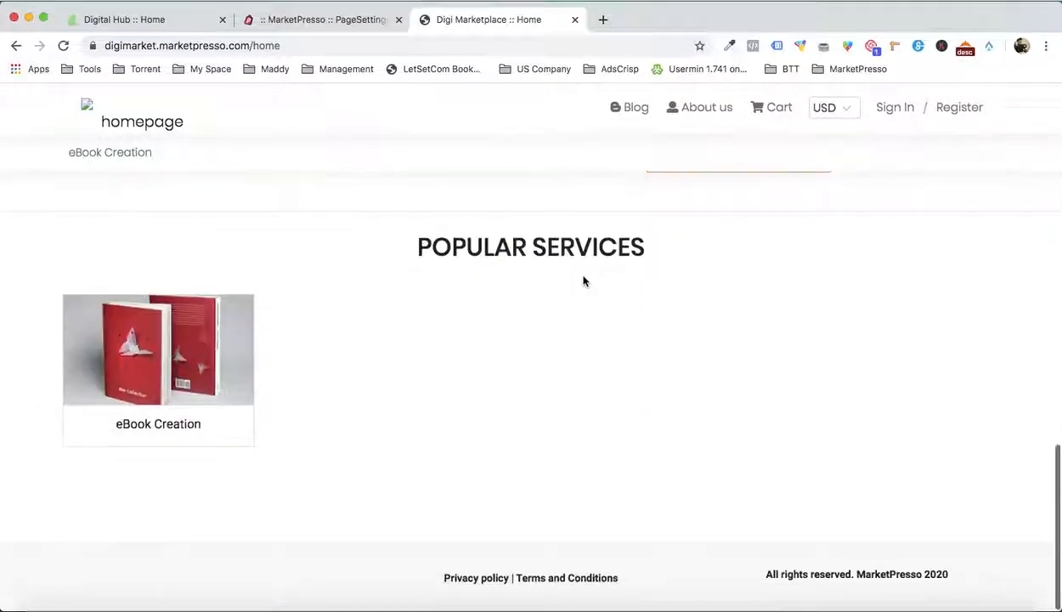
scroll(582, 279, "up", 6)
Turn off the newsletter section in the marketplace's page customization
left_click(353, 25)
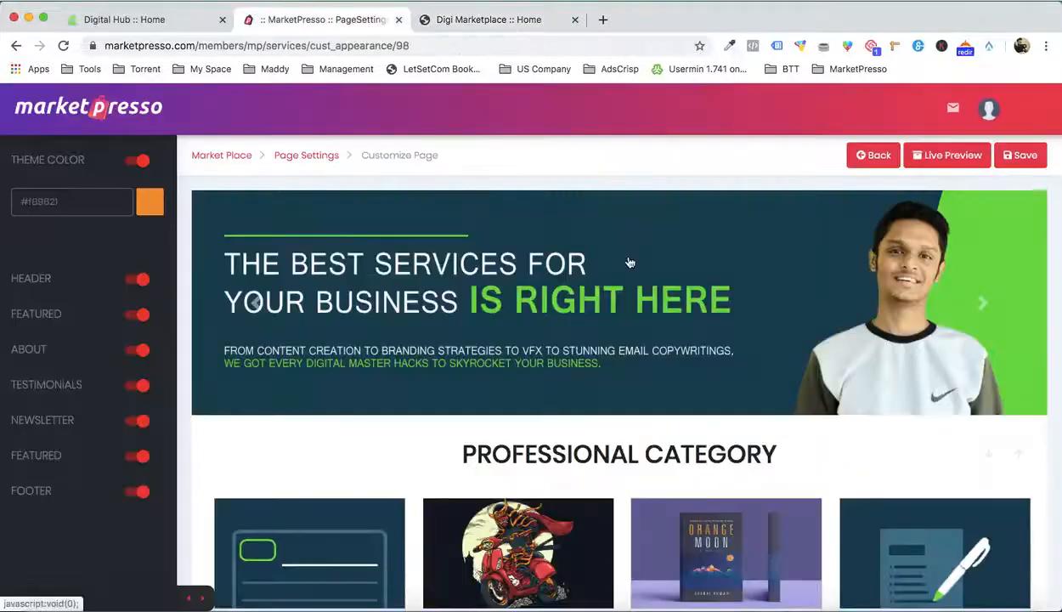
scroll(629, 263, "down", 3)
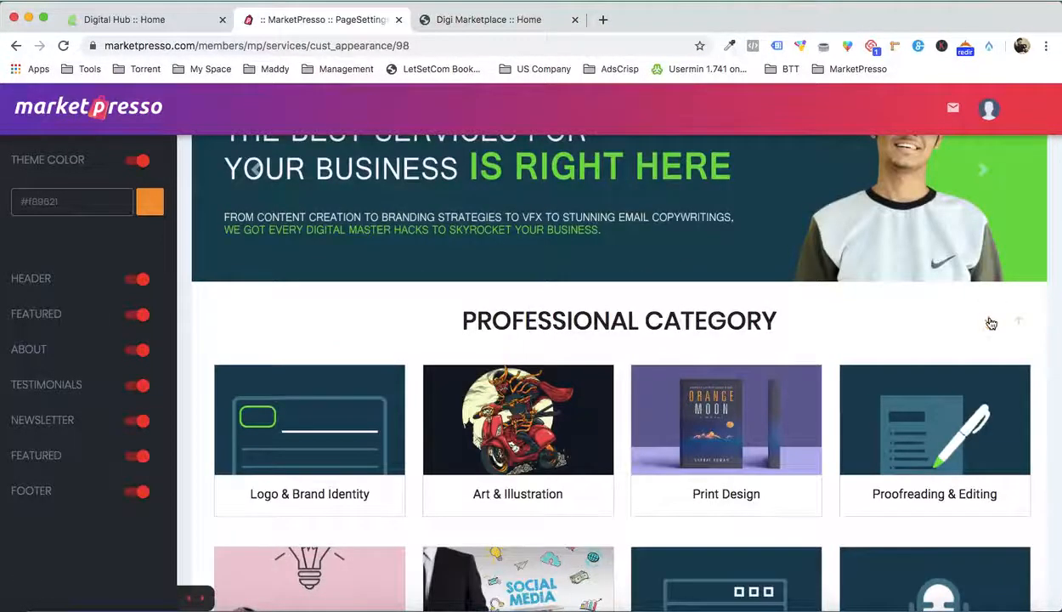
scroll(991, 323, "down", 5)
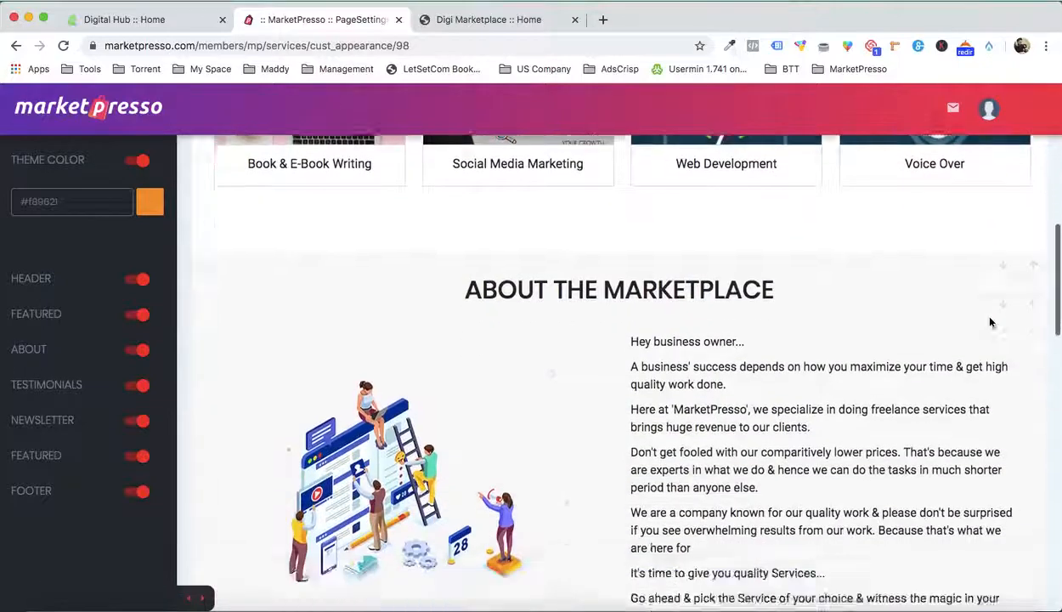
scroll(990, 323, "down", 8)
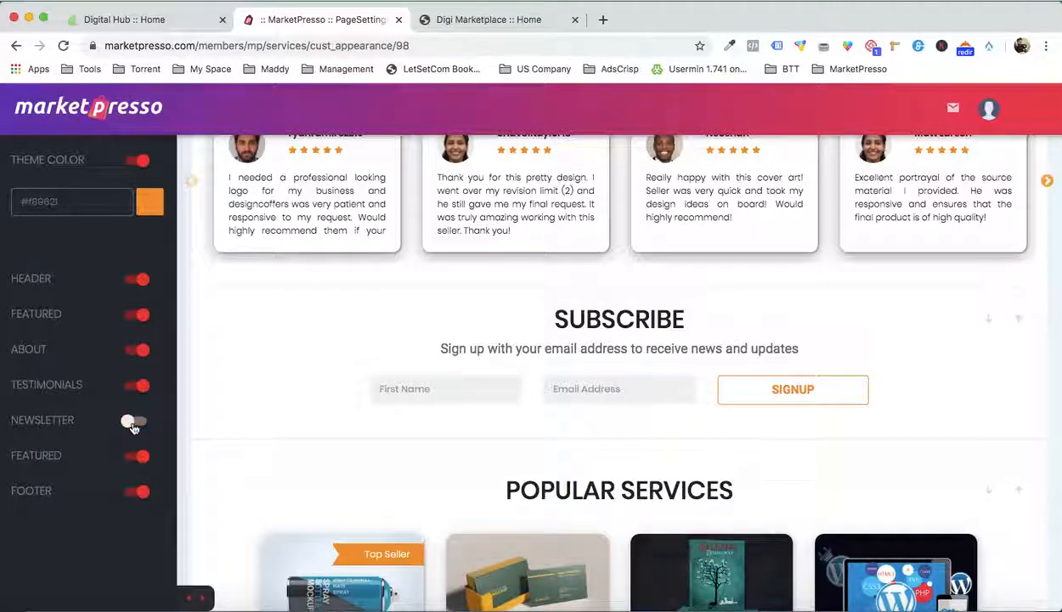
Move the Customer Testimonials section down the page, past Subscribe and Popular Services, so it sits just above the footer
scroll(402, 372, "up", 3)
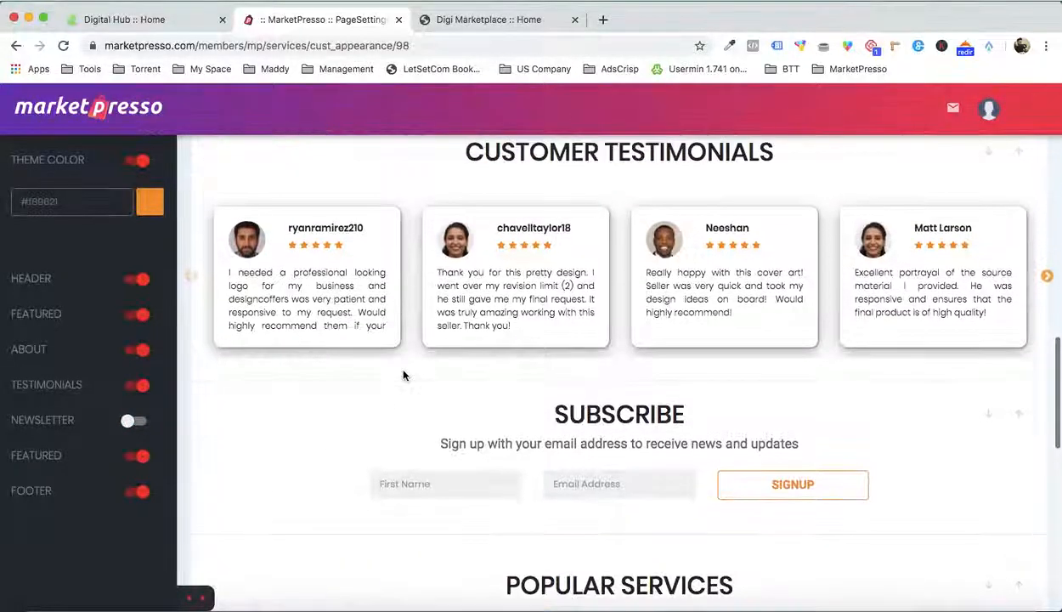
scroll(663, 378, "down", 3)
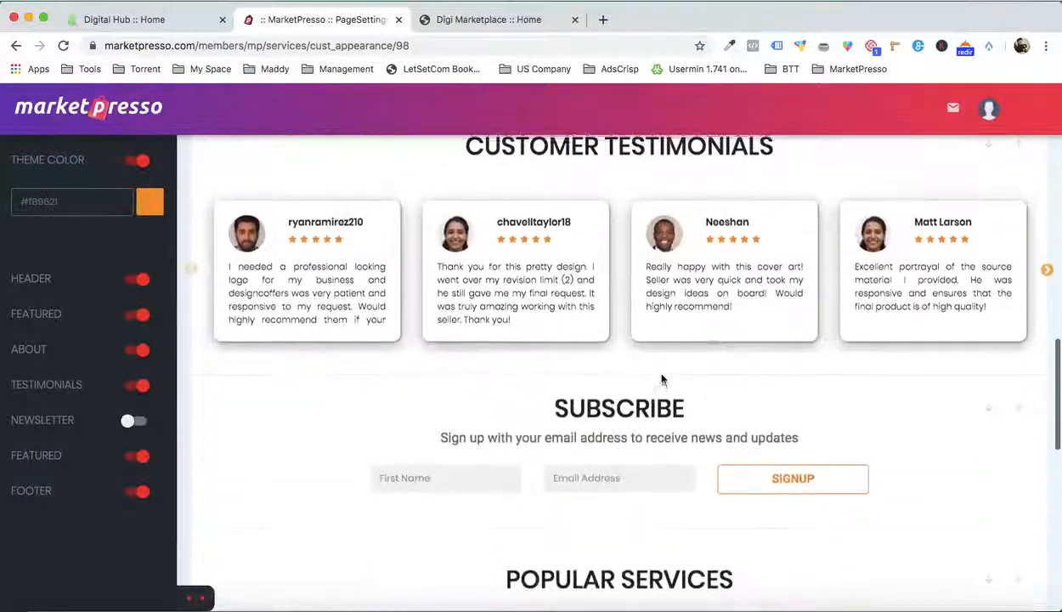
scroll(667, 320, "up", 2)
scroll(986, 333, "down", 5)
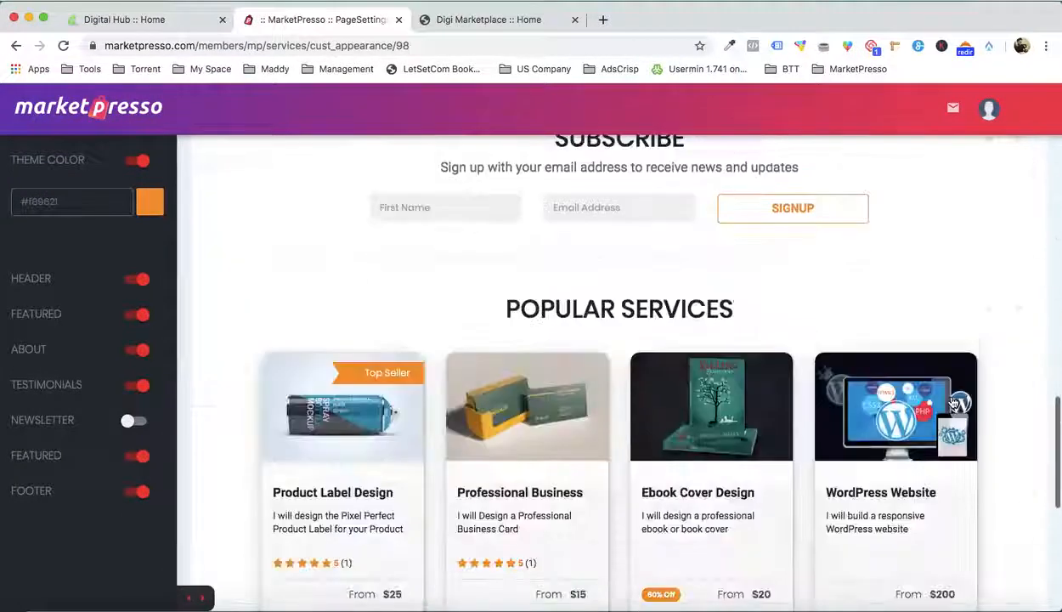
scroll(954, 403, "up", 4)
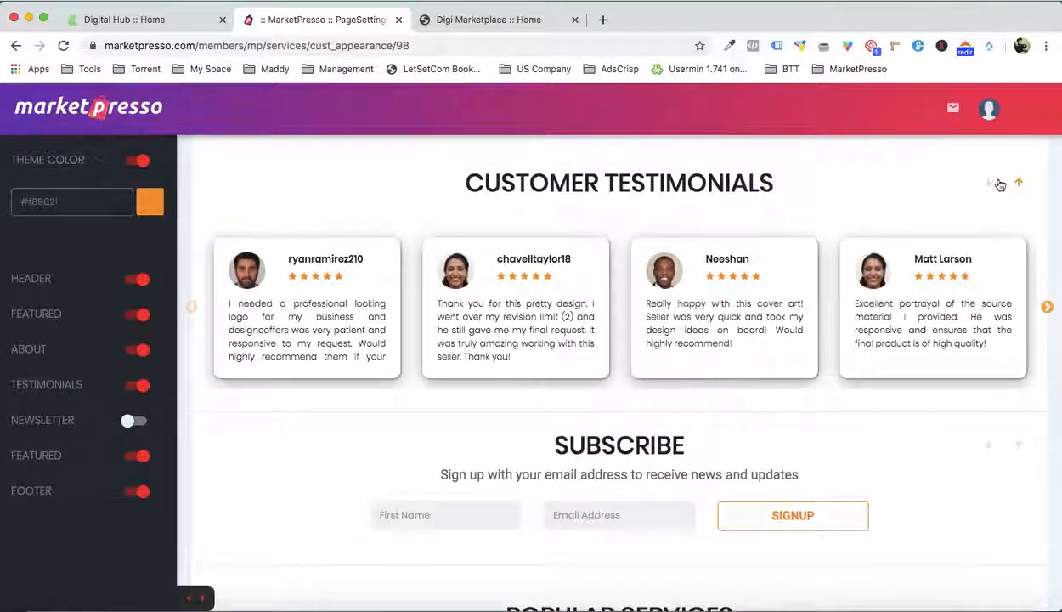
left_click(990, 184)
scroll(918, 242, "down", 4)
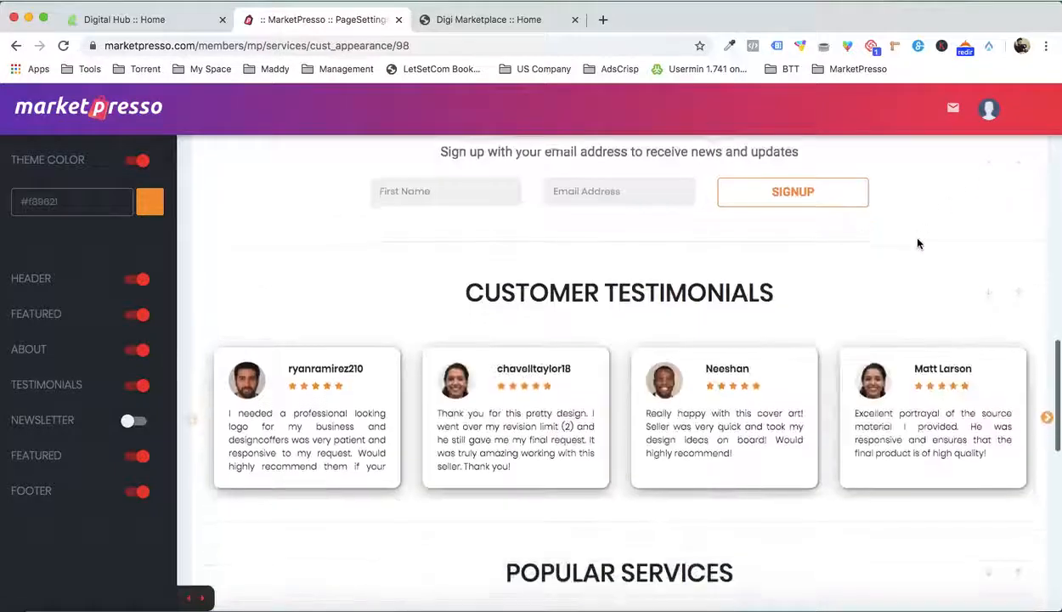
scroll(926, 243, "up", 3)
left_click(988, 251)
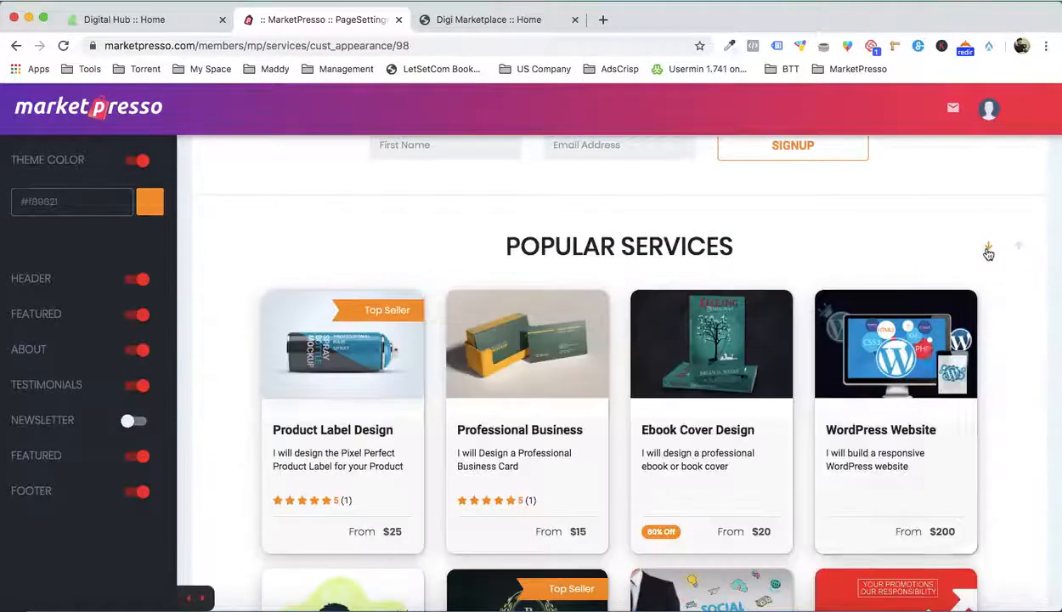
scroll(863, 339, "down", 4)
scroll(858, 344, "down", 5)
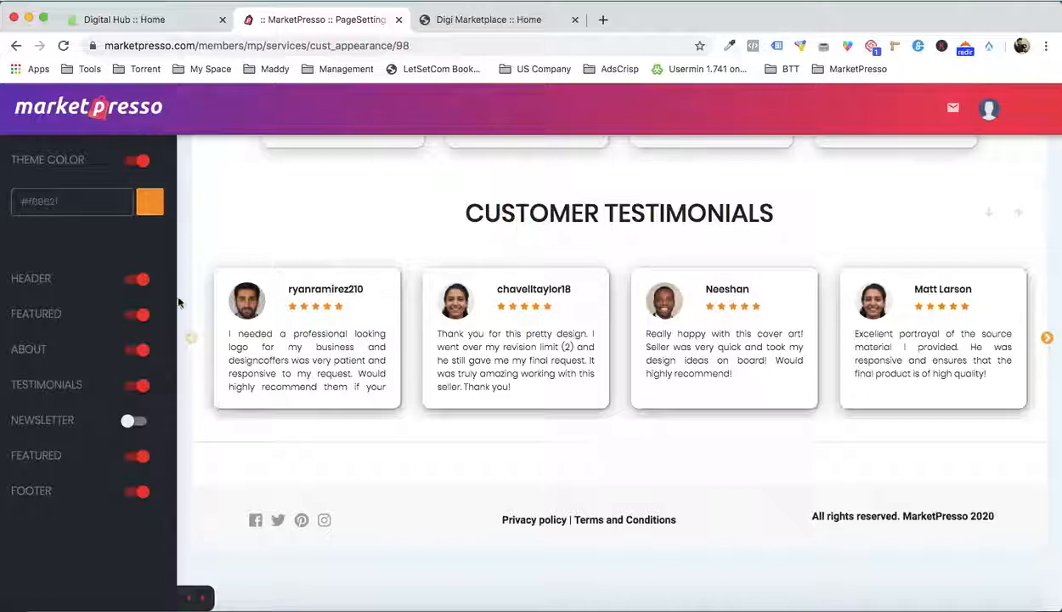
Change the theme color to dark green #238f10 and save the page
left_click(146, 200)
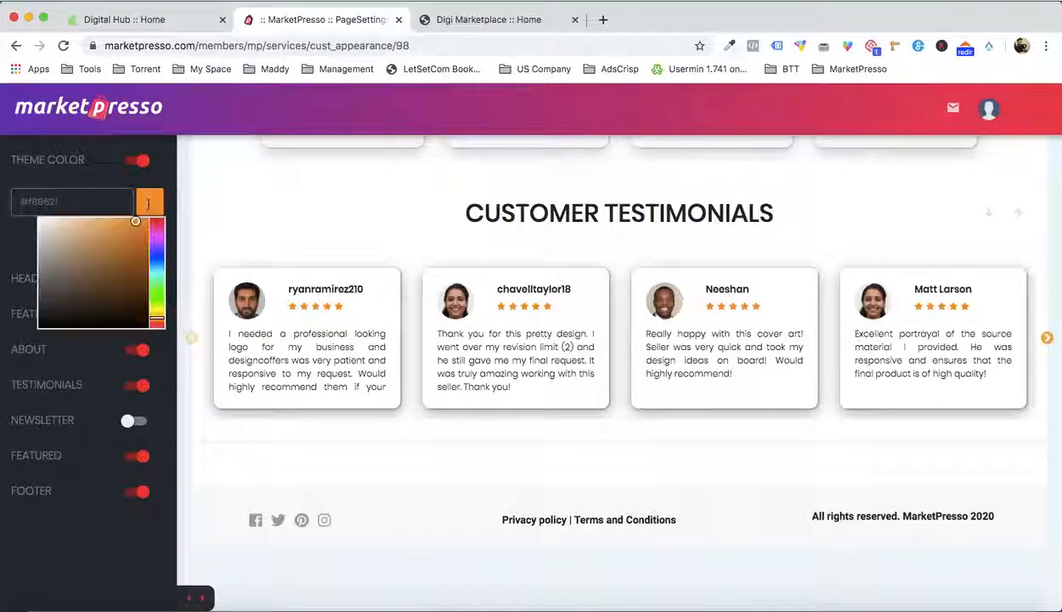
left_click(158, 291)
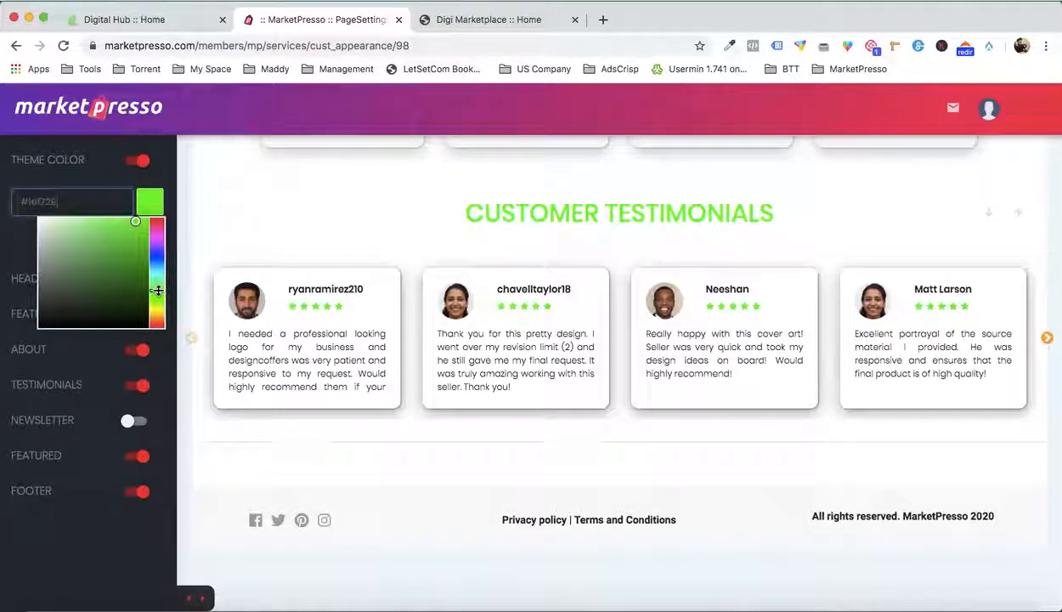
left_click_drag(158, 299, 157, 297)
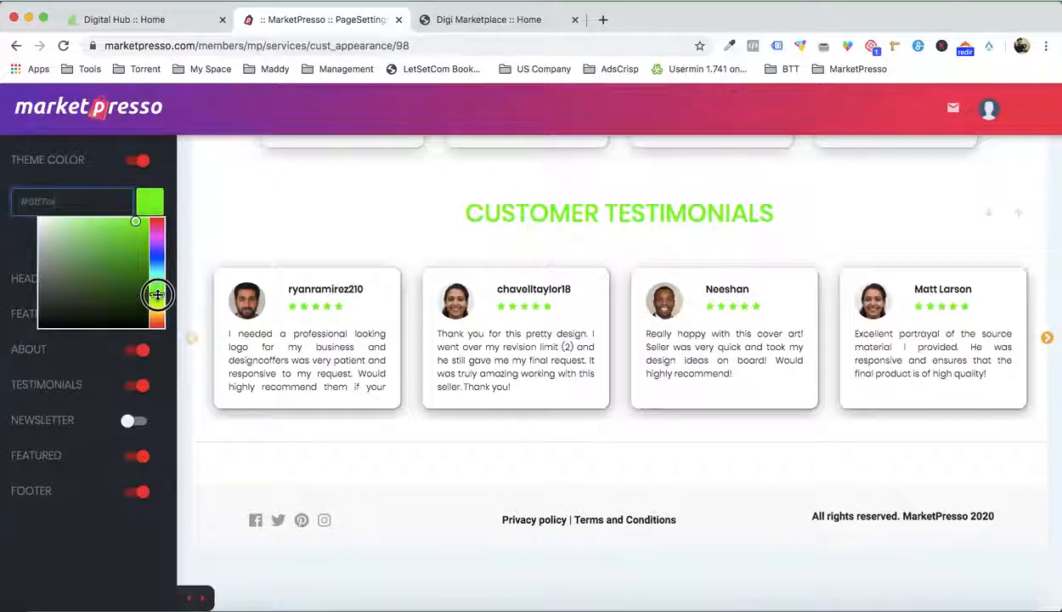
left_click(137, 267)
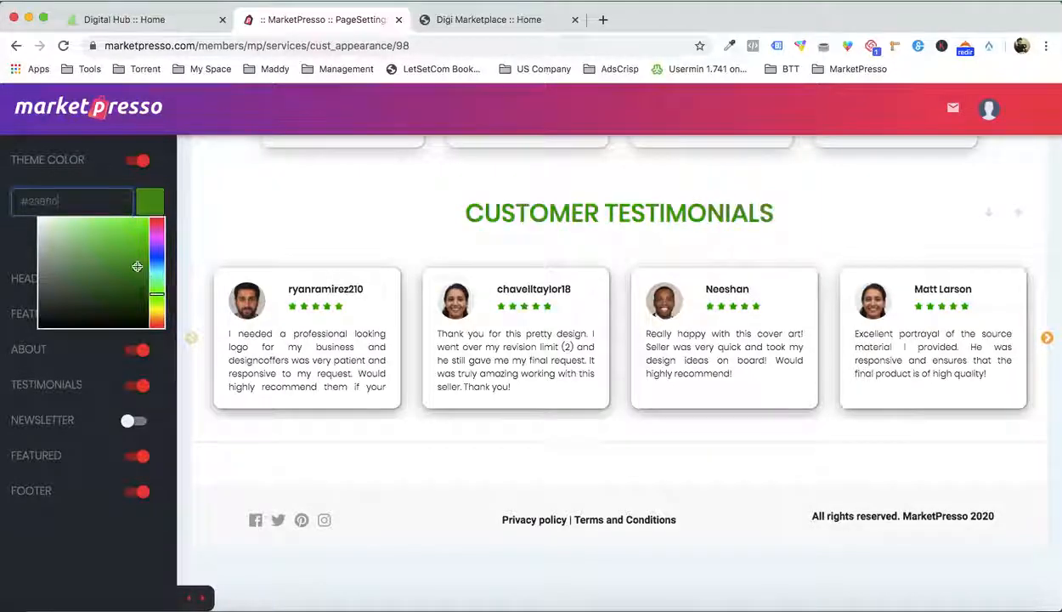
left_click(311, 230)
scroll(956, 244, "up", 10)
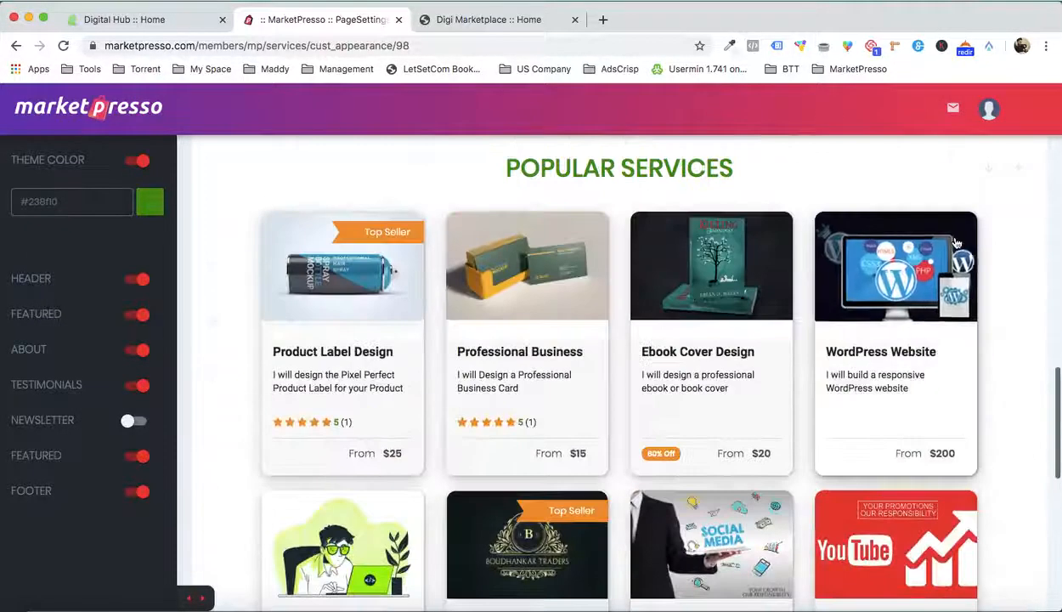
scroll(956, 243, "up", 15)
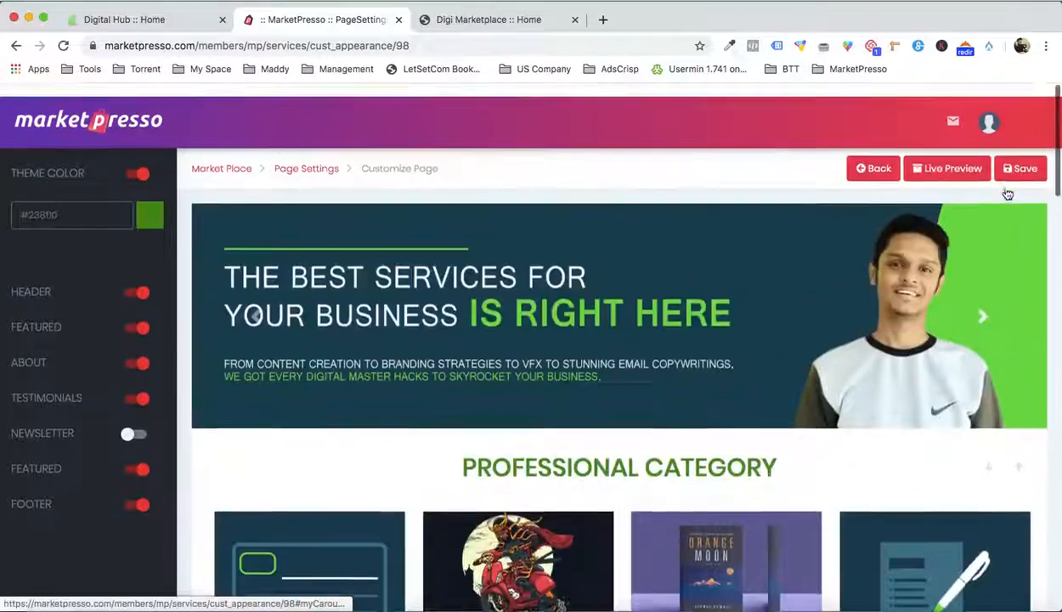
left_click(1021, 156)
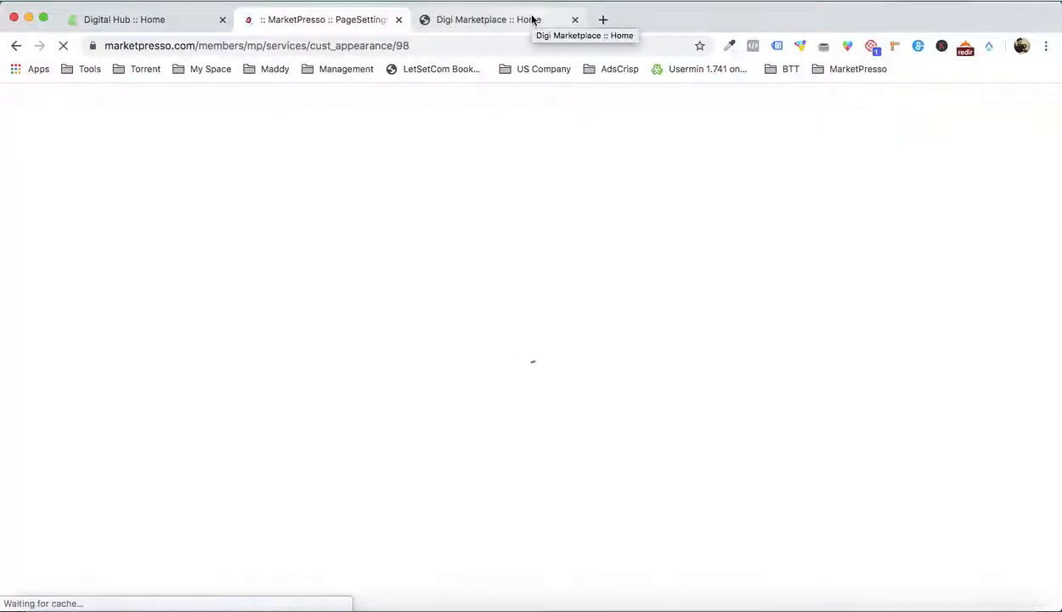
Reload the Digi Marketplace home page and check the newsletter, section order and Popular Services area against the saved customization
left_click(533, 19)
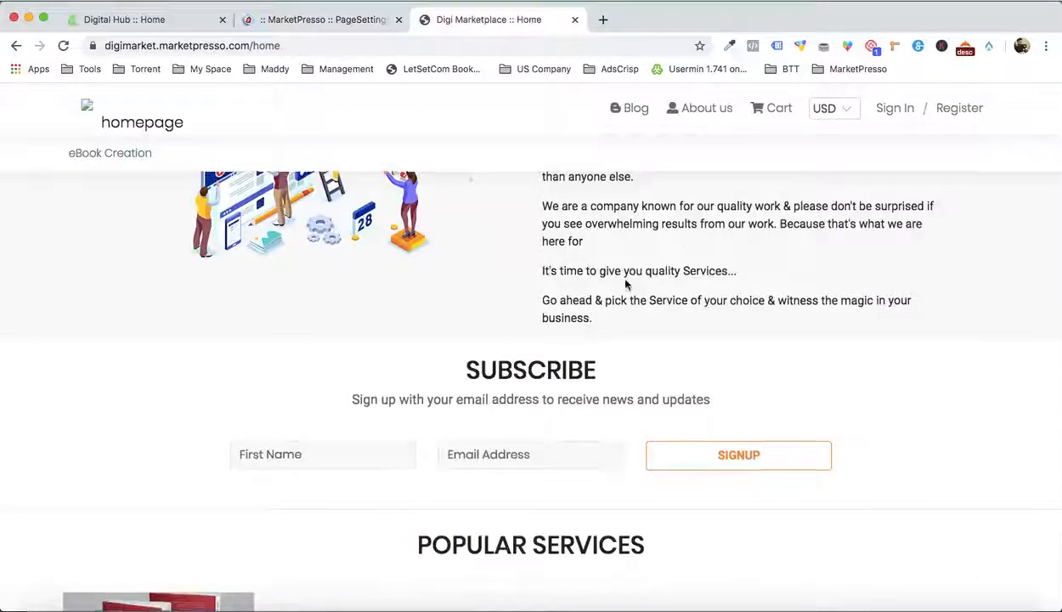
scroll(627, 285, "down", 4)
scroll(626, 285, "up", 12)
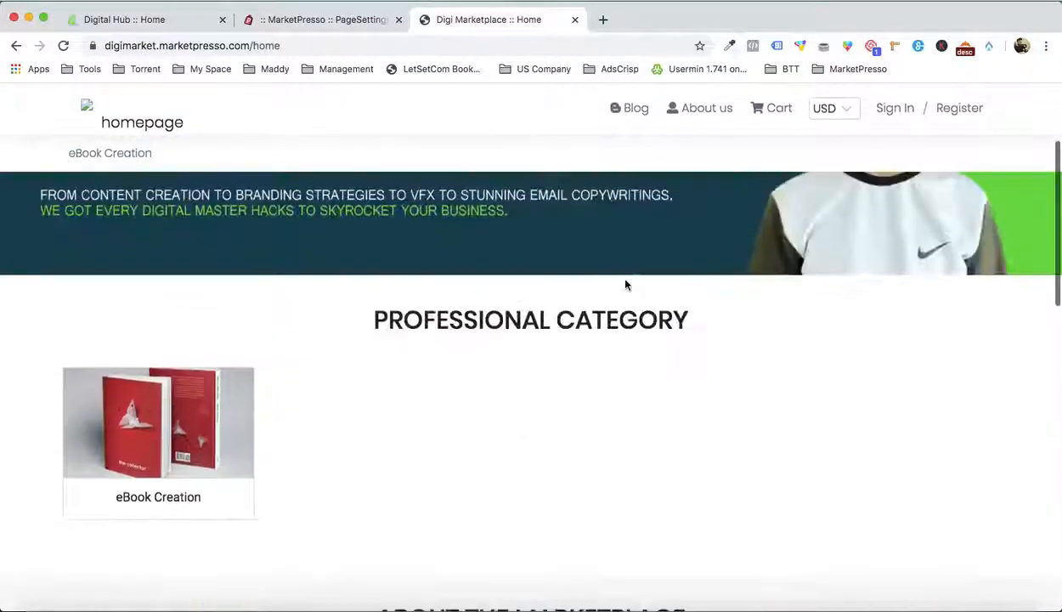
scroll(626, 285, "down", 8)
key("super+r")
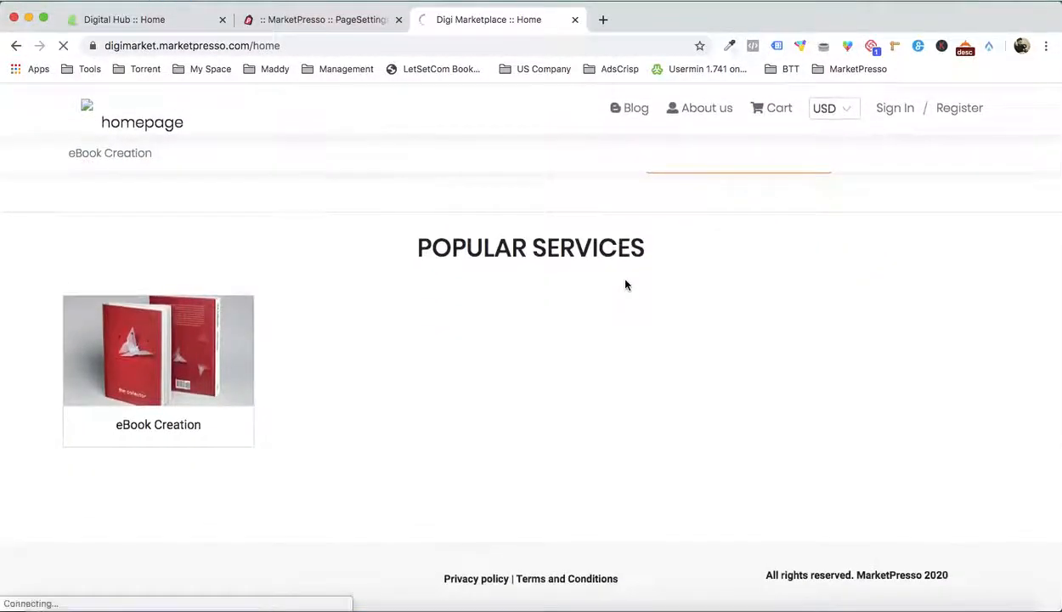
scroll(625, 284, "up", 8)
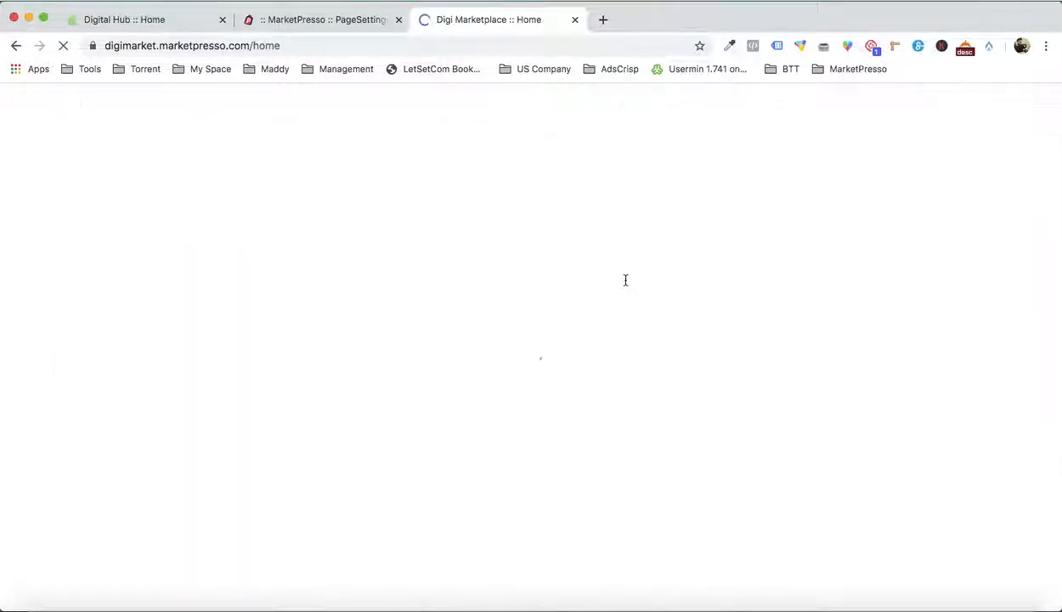
scroll(626, 280, "up", 10)
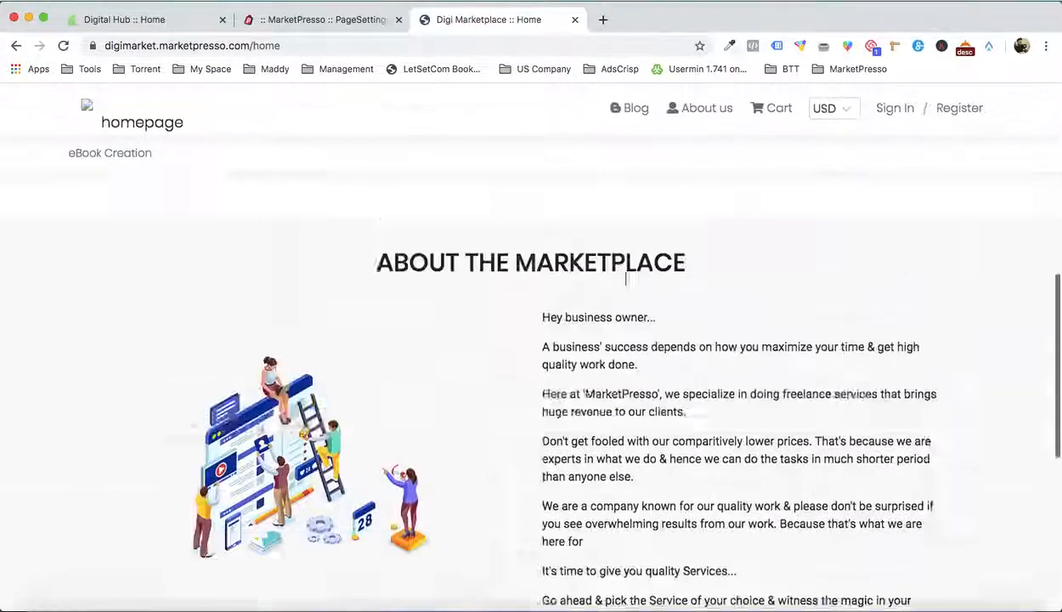
scroll(572, 229, "down", 9)
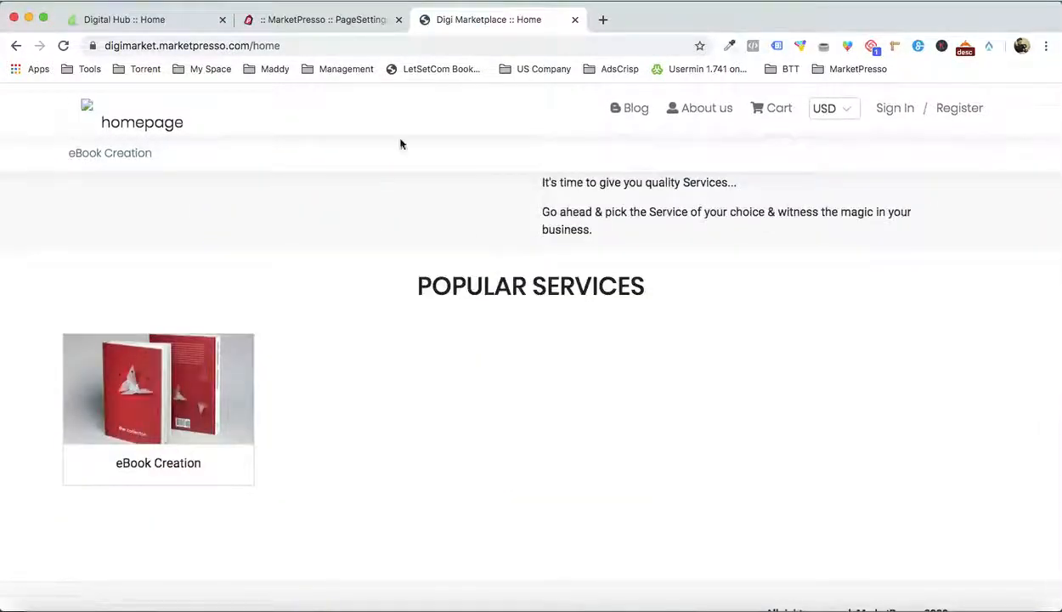
Set the Popular Services featured section to show services instead of categories, save the page, and return to the Digi Marketplace home page
left_click(334, 28)
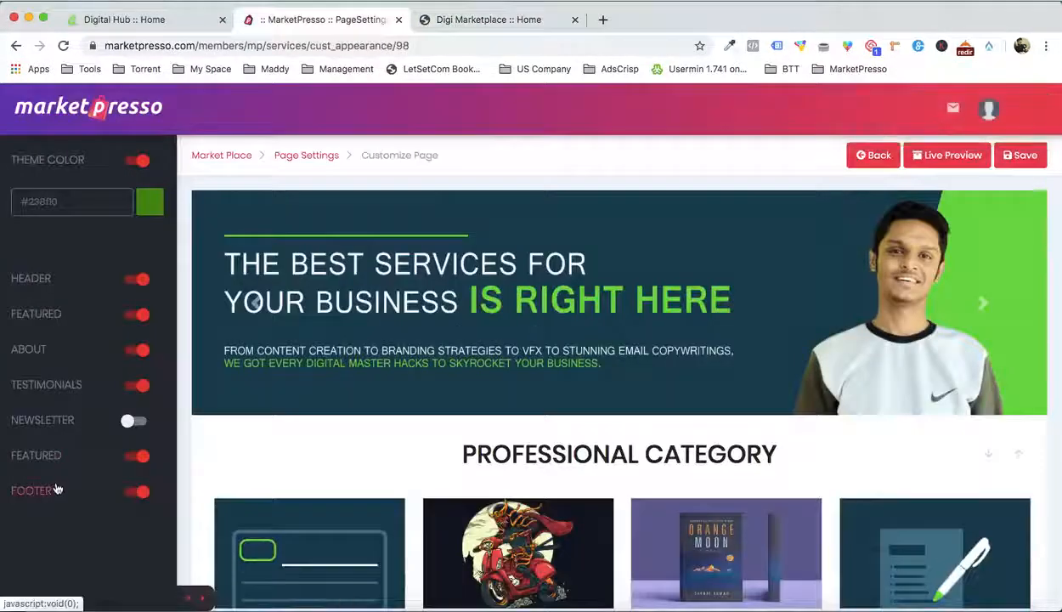
left_click(36, 456)
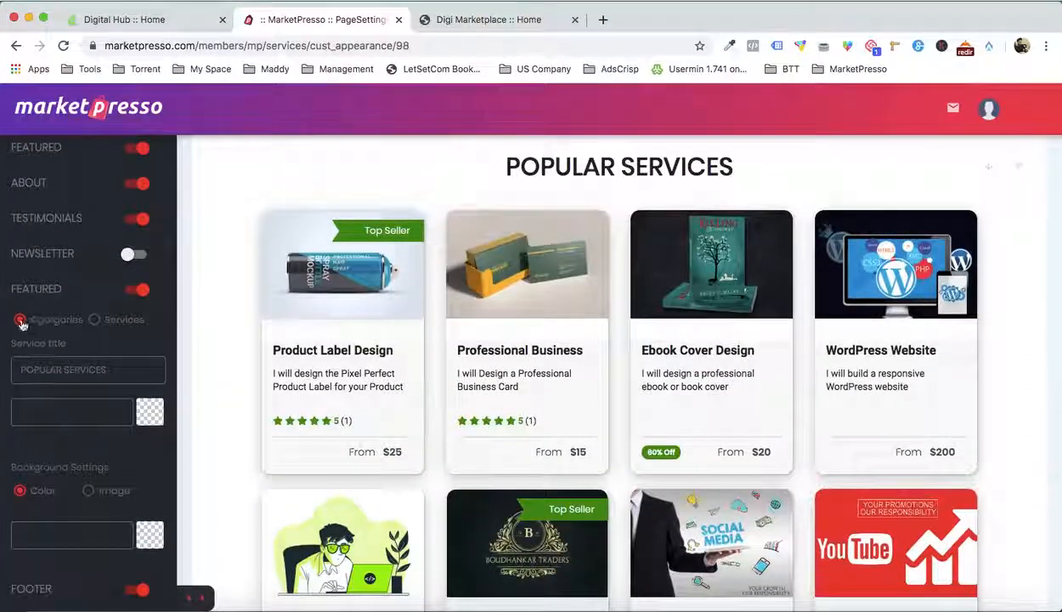
left_click(95, 321)
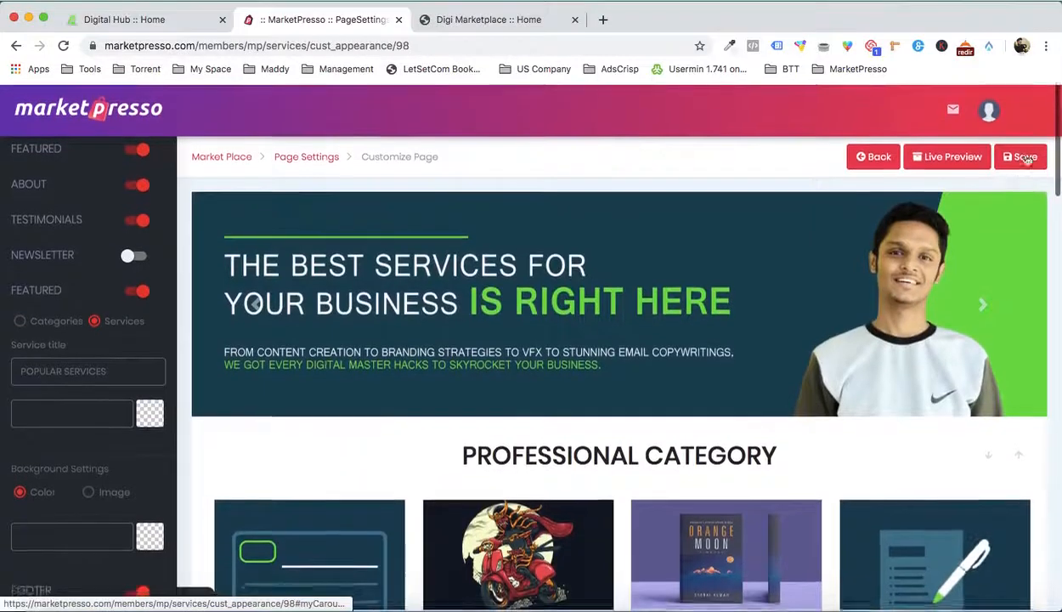
left_click(1024, 157)
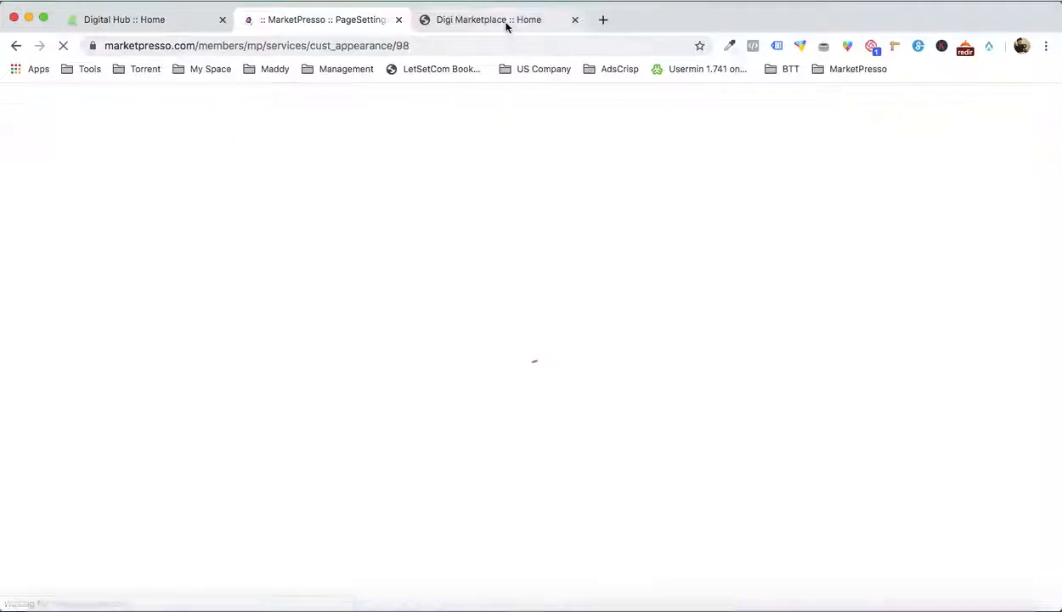
left_click(506, 19)
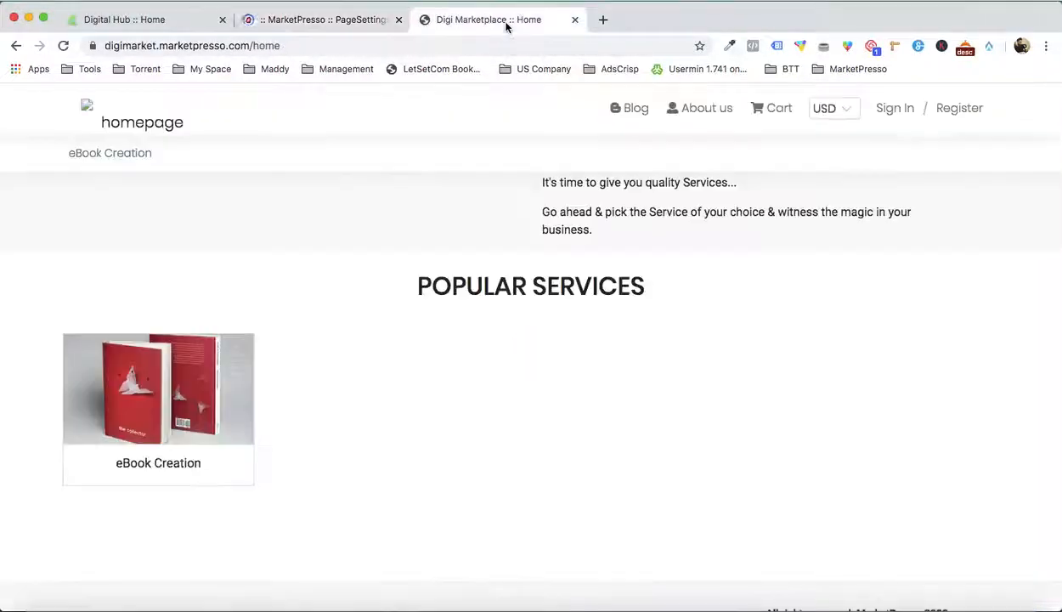
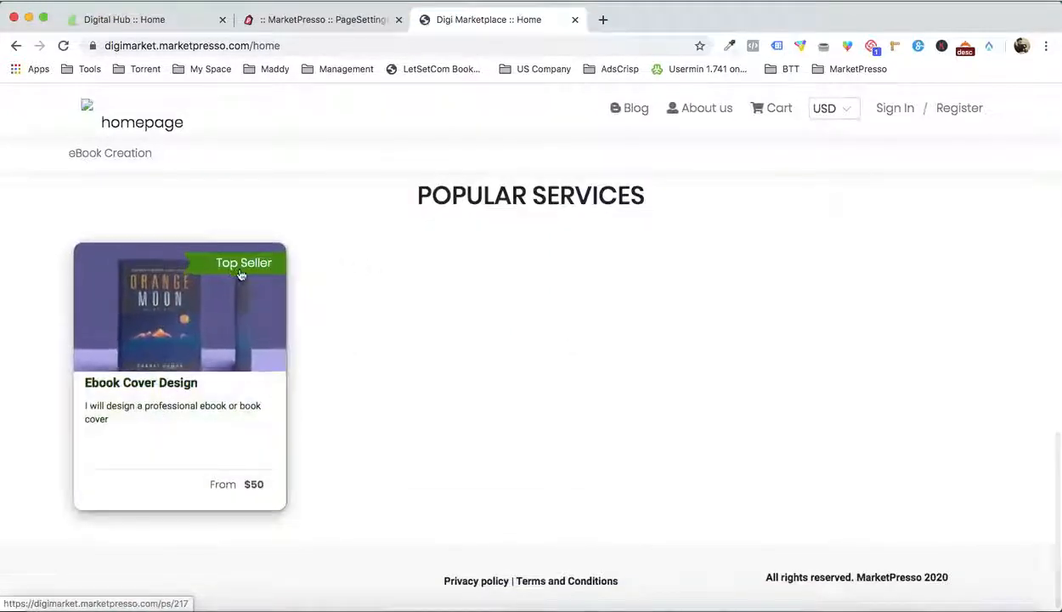
Review the Digi Marketplace home page banner and header, and check the available currency options without changing the selection
scroll(269, 277, "up", 10)
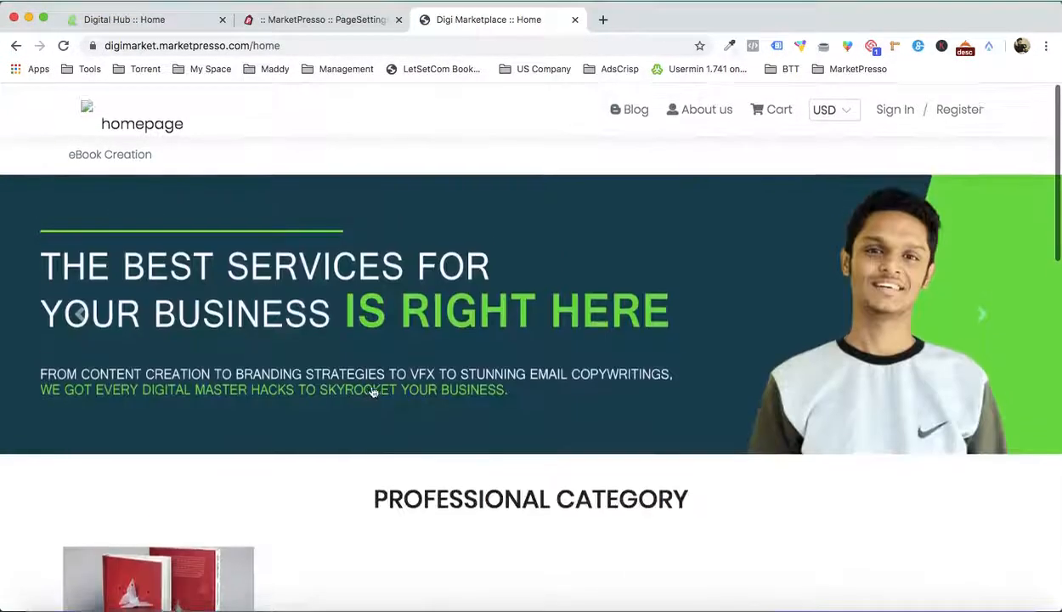
scroll(372, 396, "down", 3)
scroll(228, 429, "up", 3)
scroll(408, 417, "down", 1)
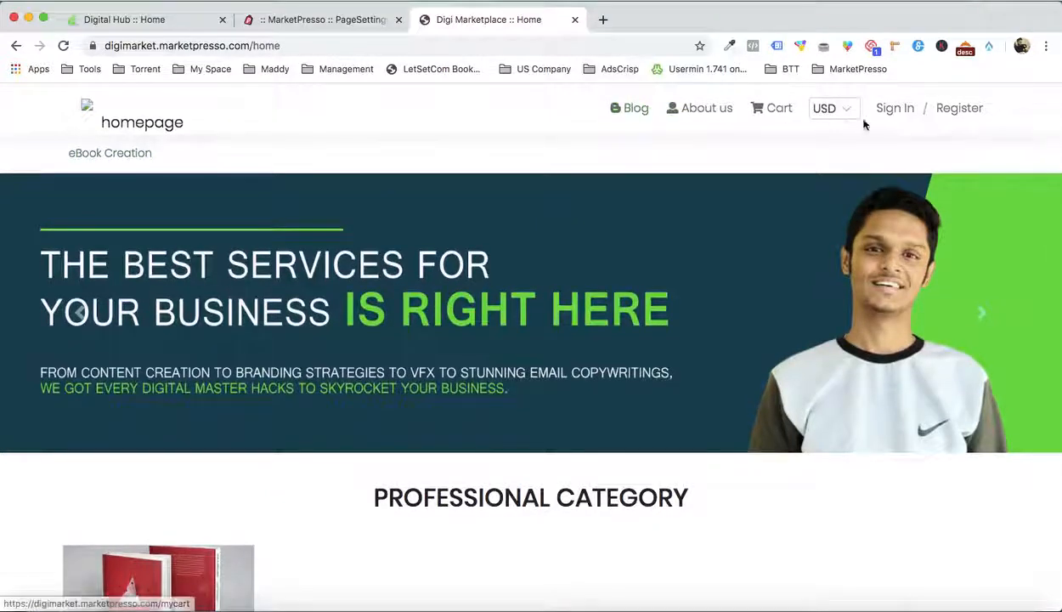
left_click(826, 110)
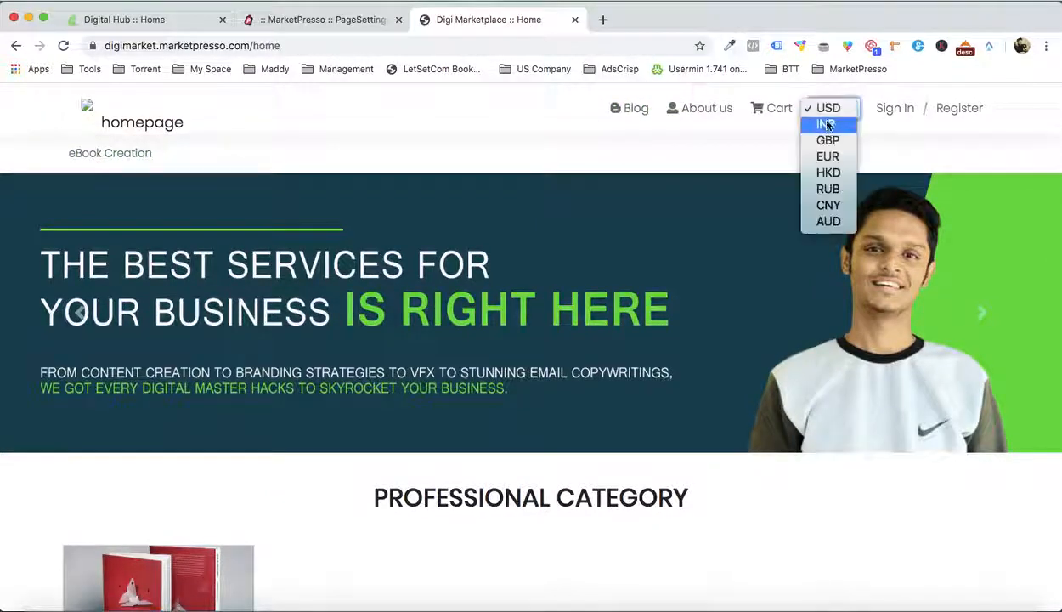
left_click(907, 165)
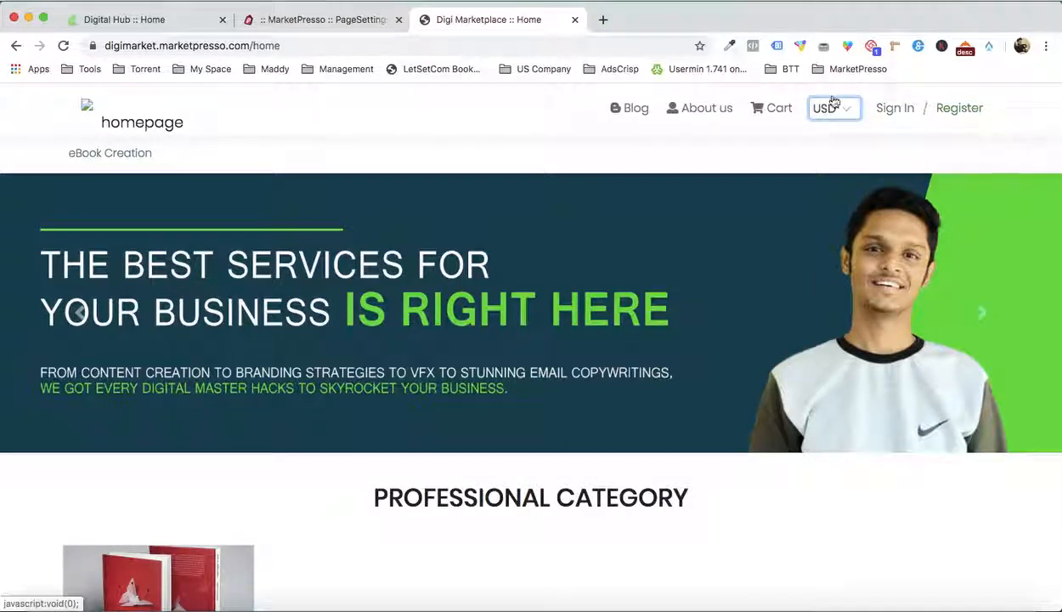
In the page customizer, upload ABOUT US BRANDING.png as the About the Marketplace section's image and save the page
left_click(345, 19)
scroll(479, 332, "down", 10)
scroll(479, 331, "down", 3)
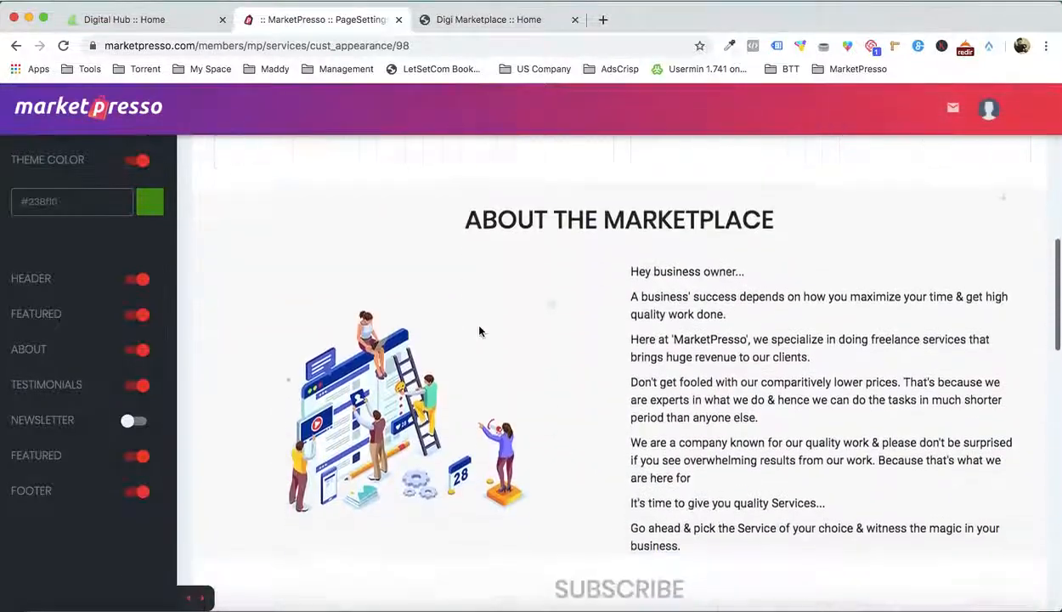
left_click(30, 361)
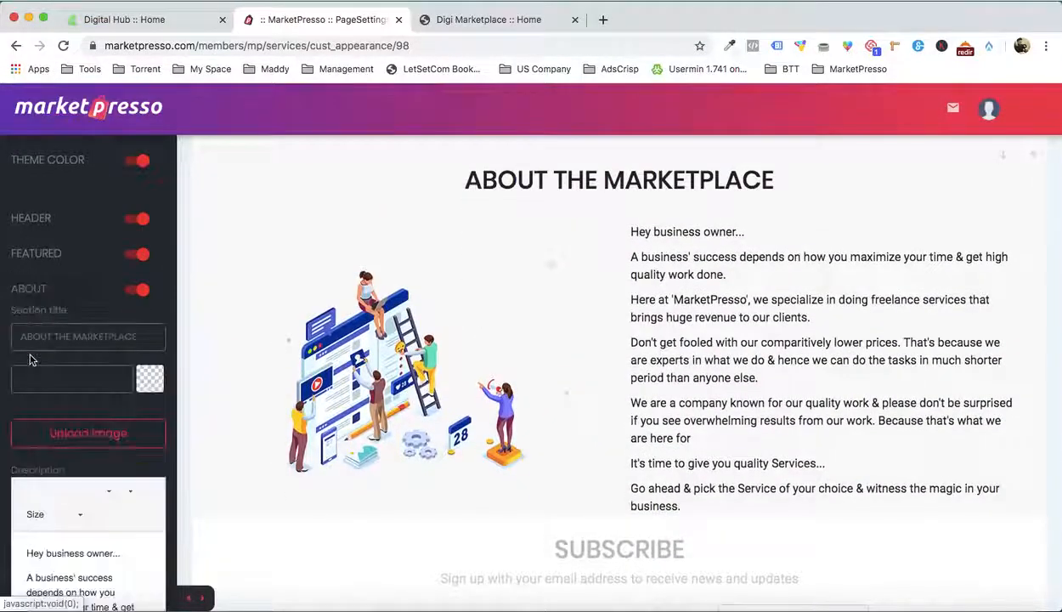
scroll(57, 441, "down", 3)
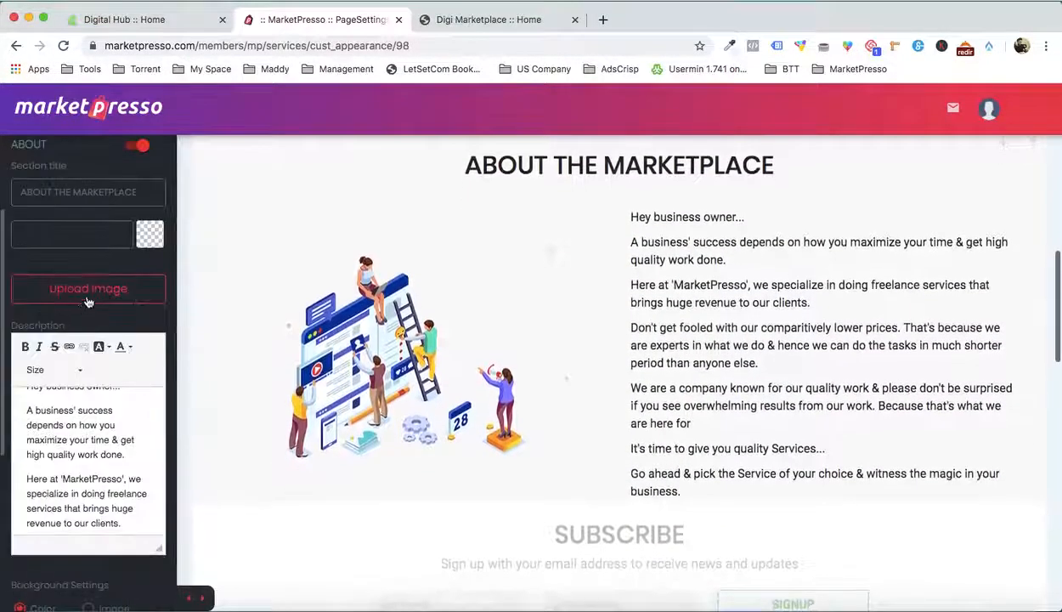
left_click(94, 297)
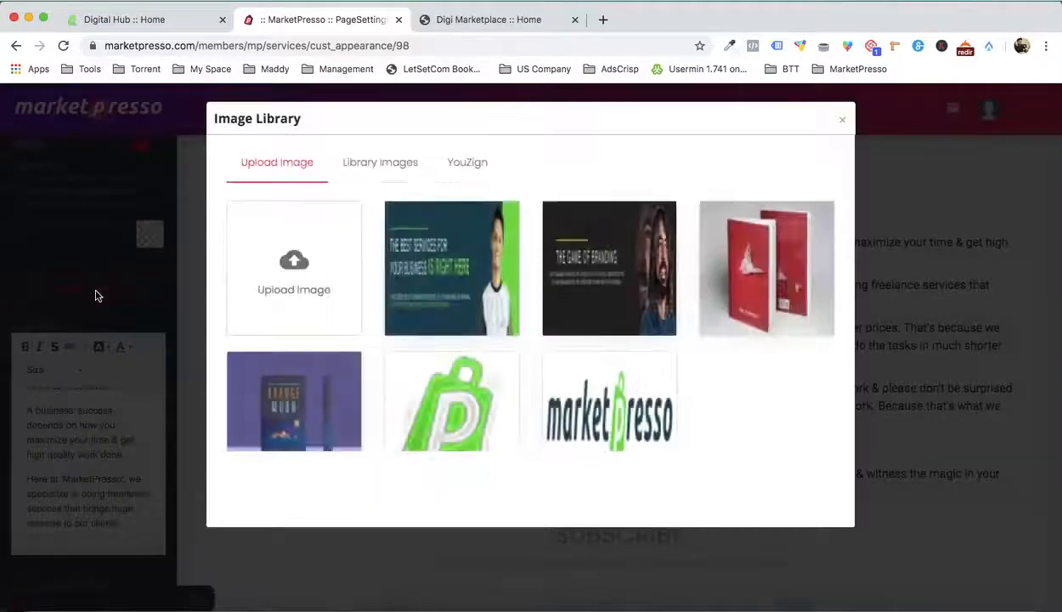
left_click(291, 267)
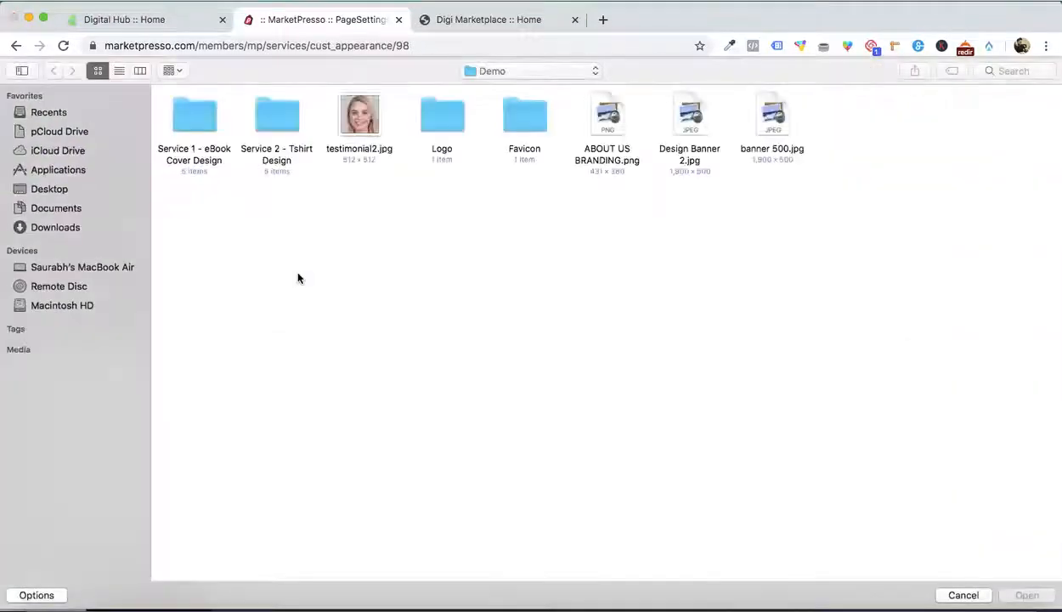
double_click(590, 128)
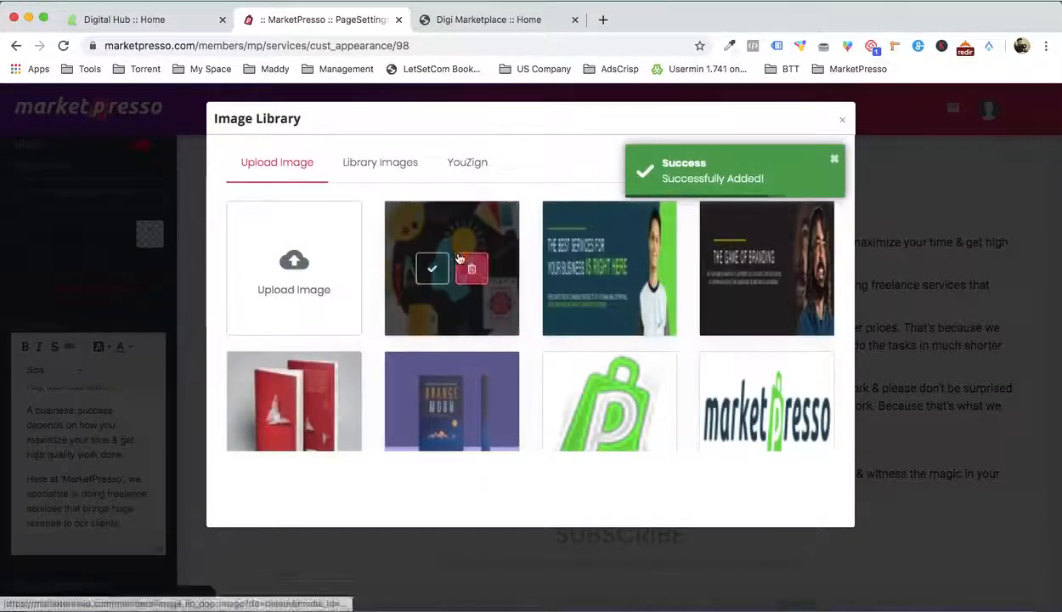
left_click(433, 267)
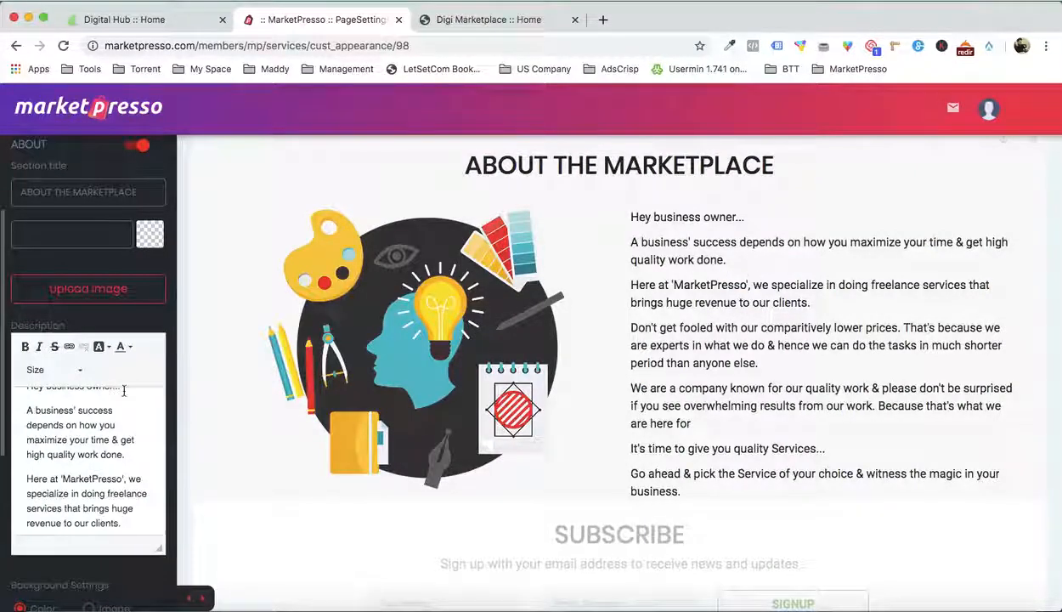
scroll(123, 395, "up", 1)
scroll(805, 238, "up", 5)
scroll(806, 238, "up", 5)
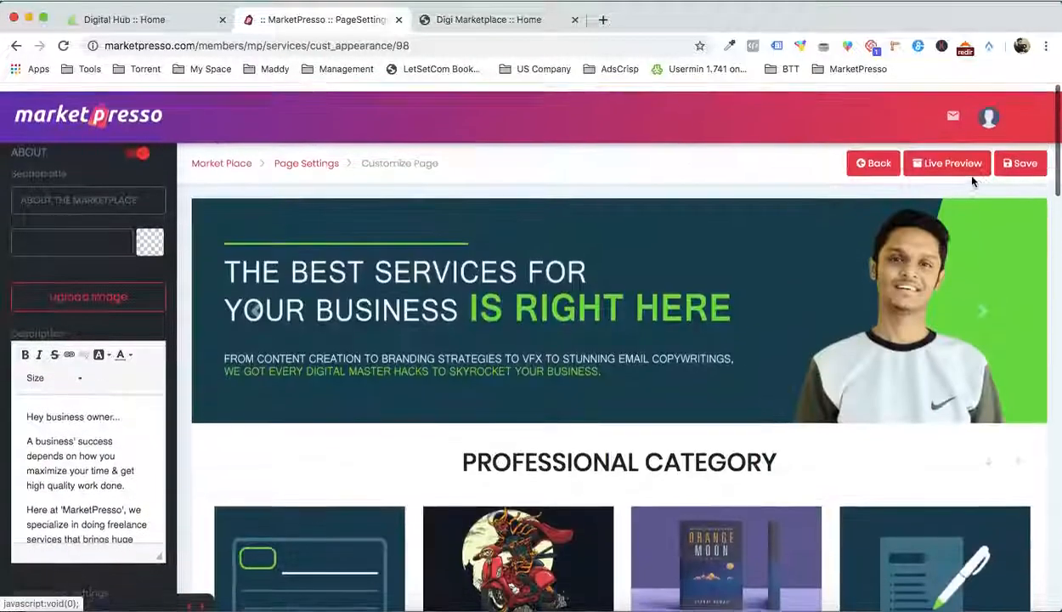
left_click(1008, 157)
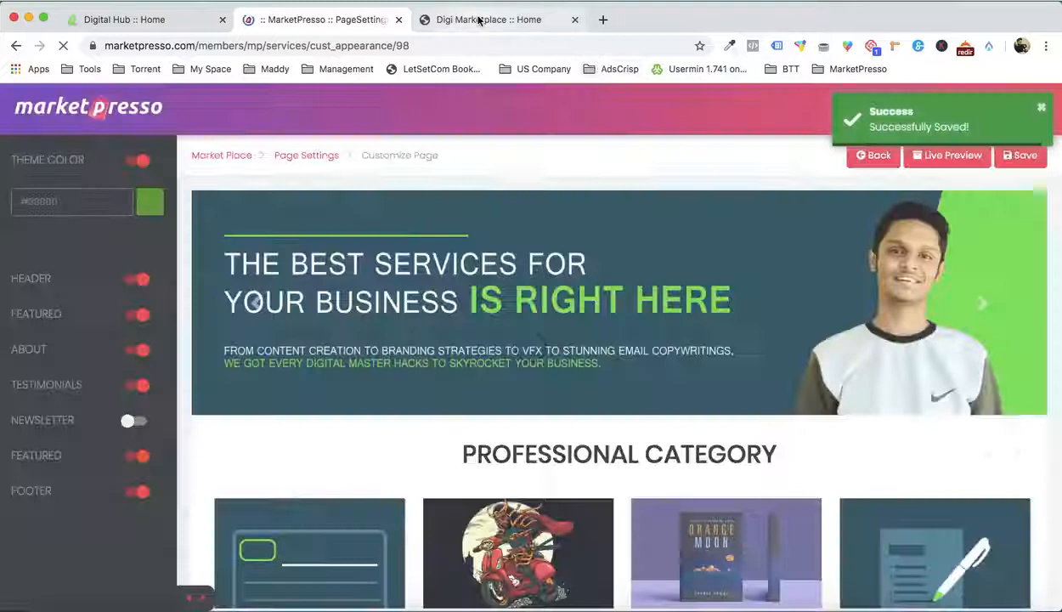
Reload the Digi Marketplace home page and check the About the Marketplace image and the Popular Services section
left_click(479, 20)
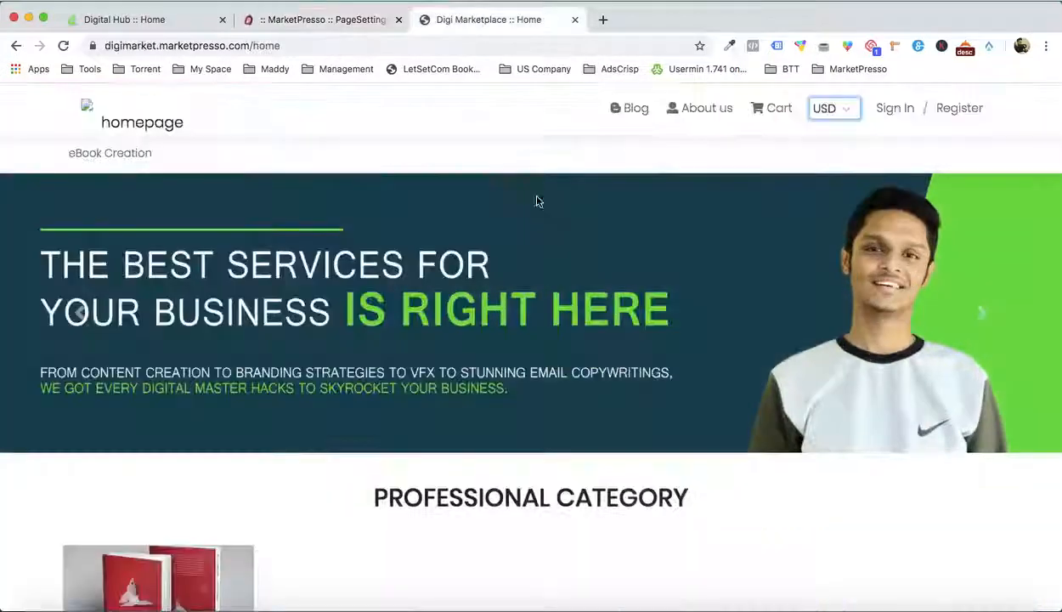
key("super+r")
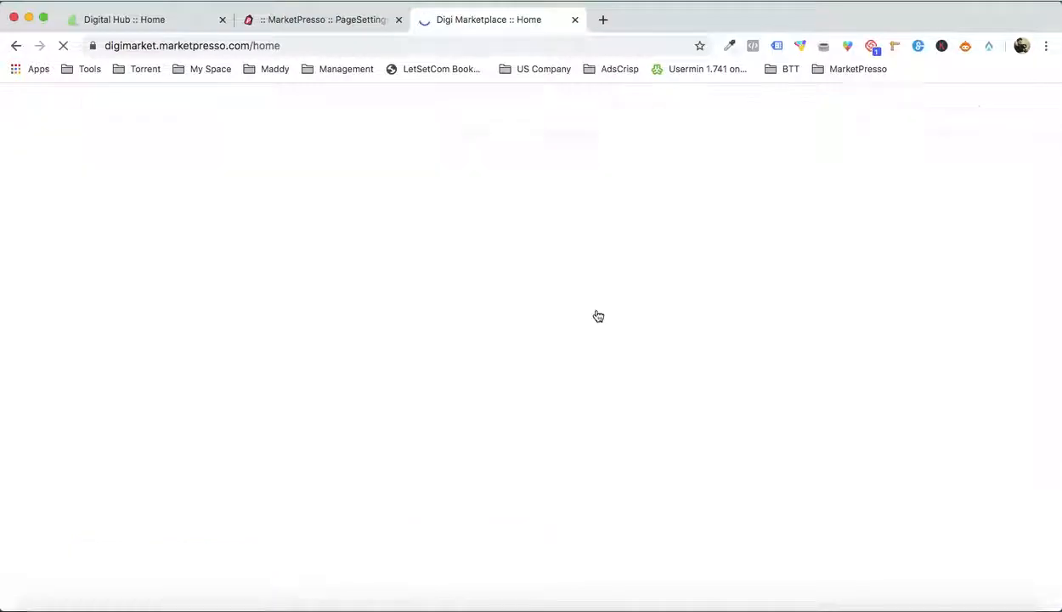
scroll(602, 334, "down", 5)
scroll(528, 344, "down", 2)
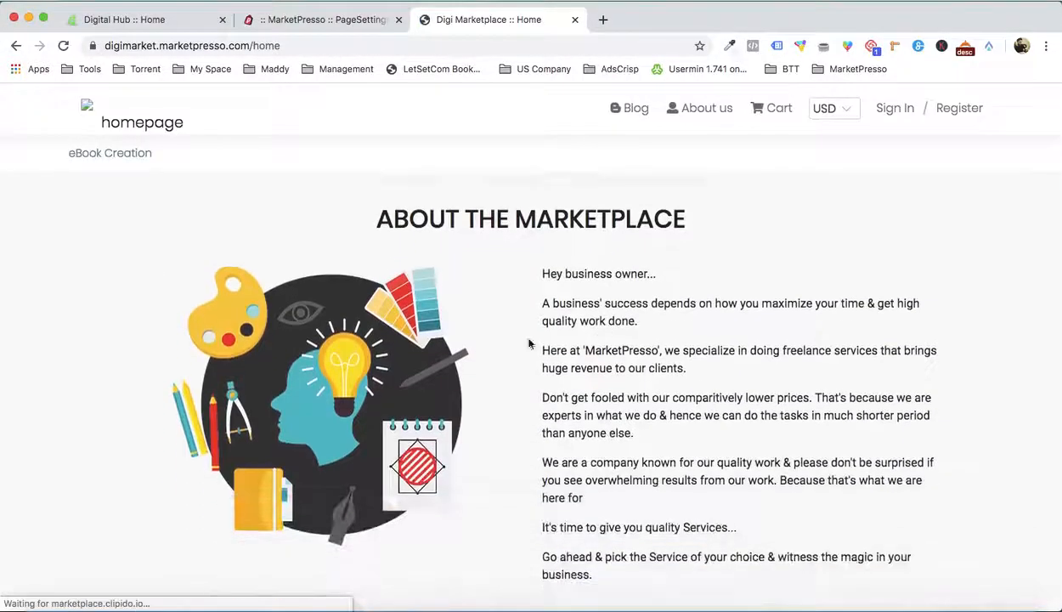
scroll(529, 345, "down", 2)
scroll(334, 374, "up", 5)
scroll(333, 375, "down", 8)
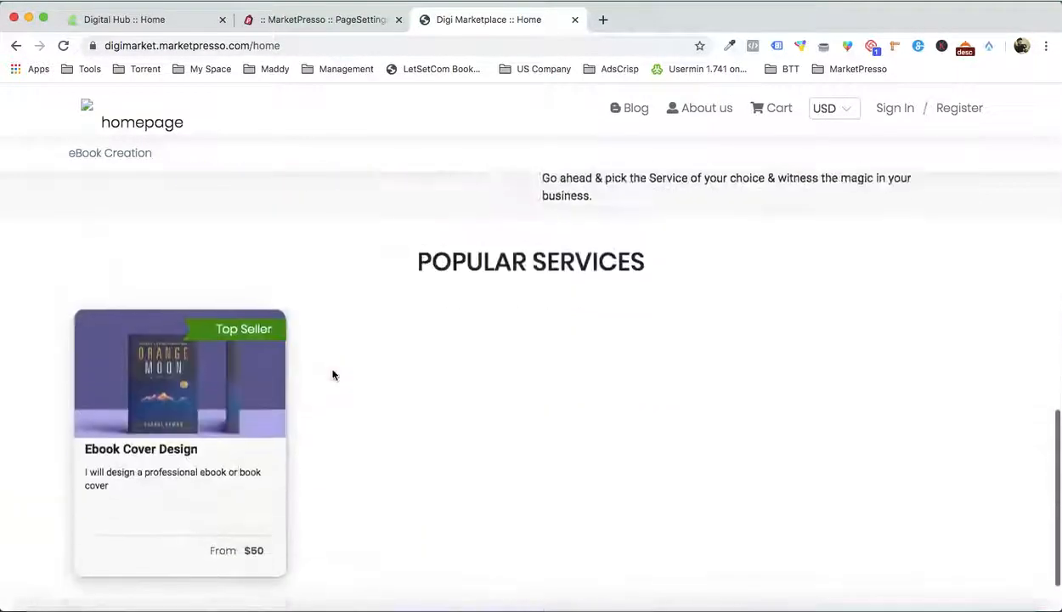
Open the Ebook Cover Design service page from Popular Services and look through its gallery images
left_click(151, 387)
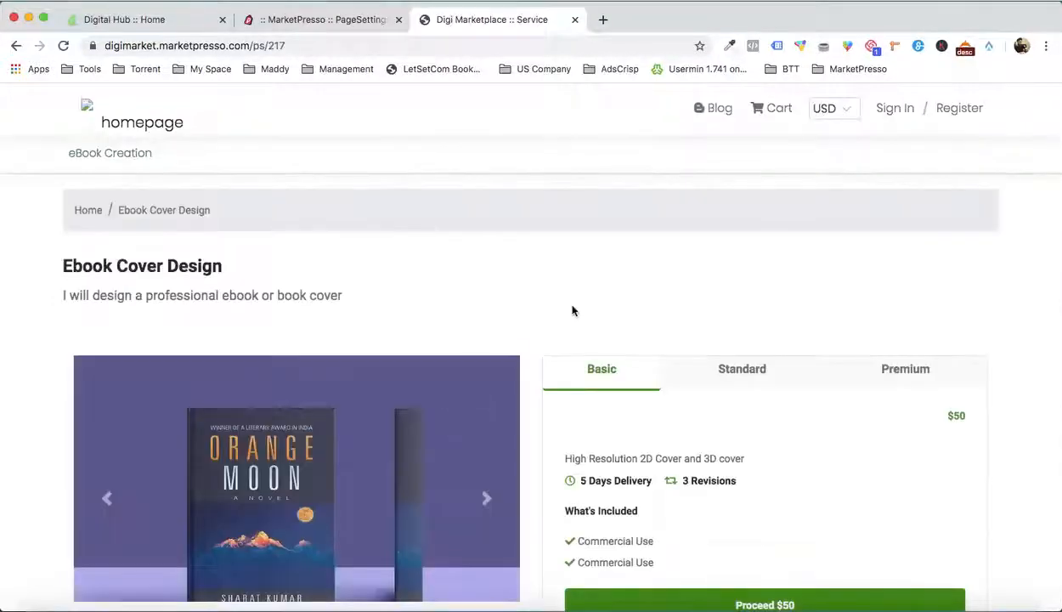
scroll(571, 309, "down", 5)
scroll(572, 308, "up", 3)
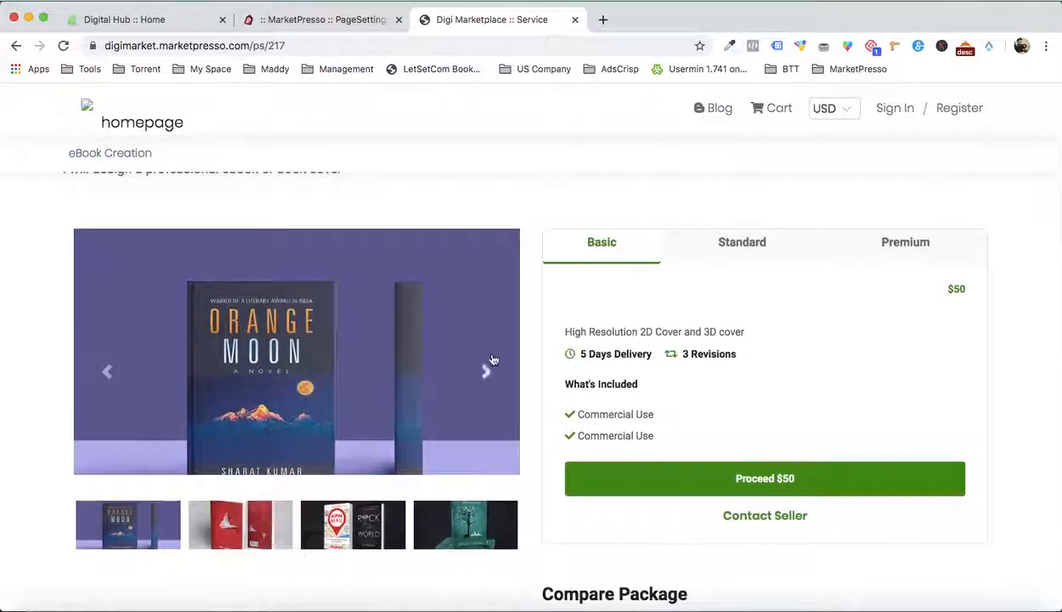
left_click(486, 372)
left_click(484, 375)
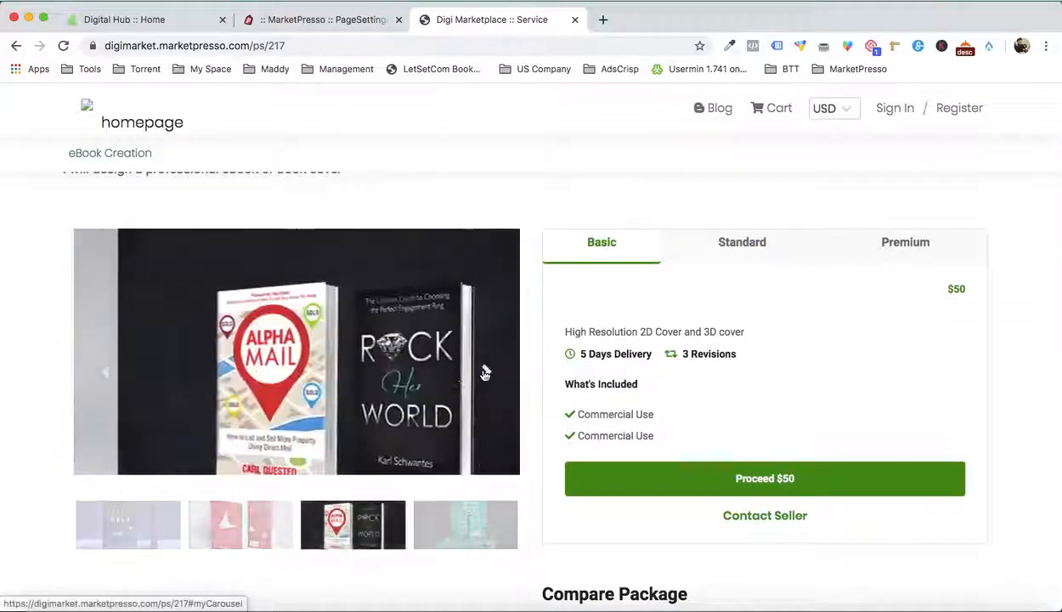
left_click(484, 375)
scroll(485, 375, "up", 1)
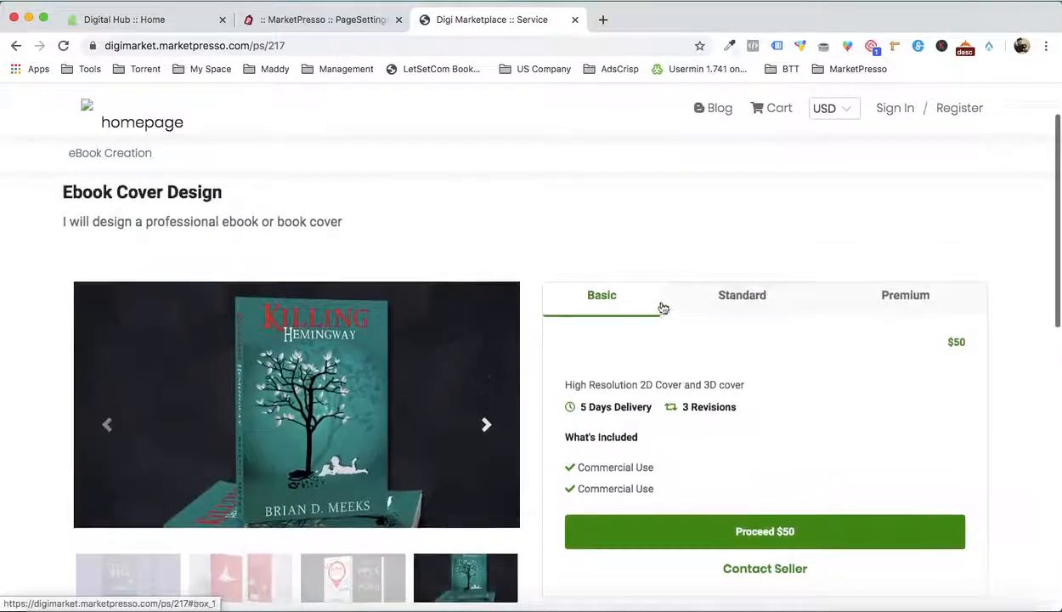
Examine the service's Basic, Standard and Premium packages, the package comparison, the service description and the FAQ
left_click(723, 303)
left_click(906, 299)
left_click(629, 293)
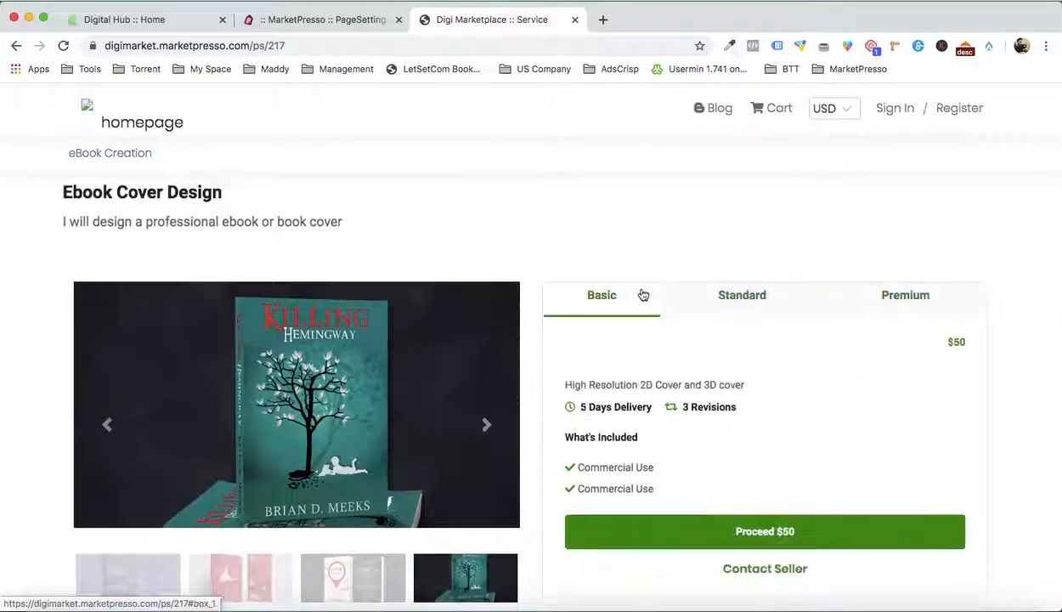
scroll(640, 292, "down", 5)
scroll(316, 279, "down", 2)
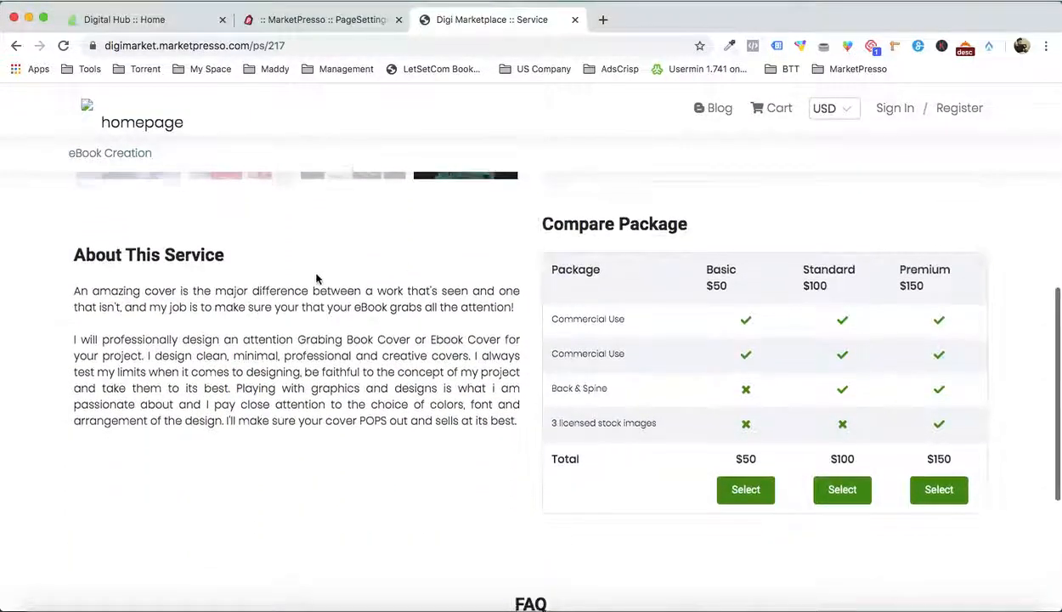
scroll(715, 325, "down", 1)
scroll(715, 325, "down", 5)
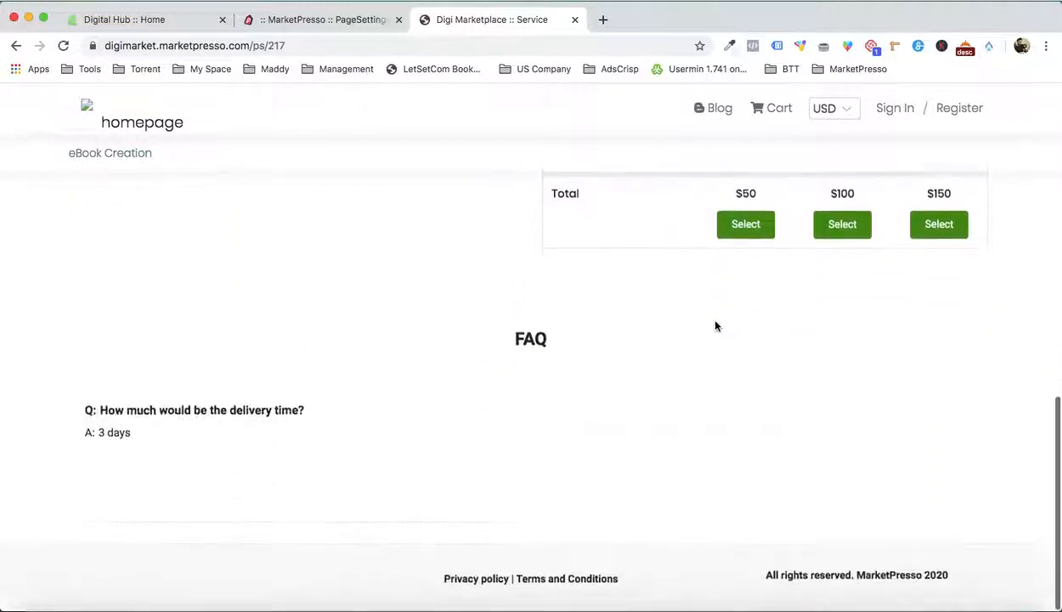
scroll(673, 426, "up", 12)
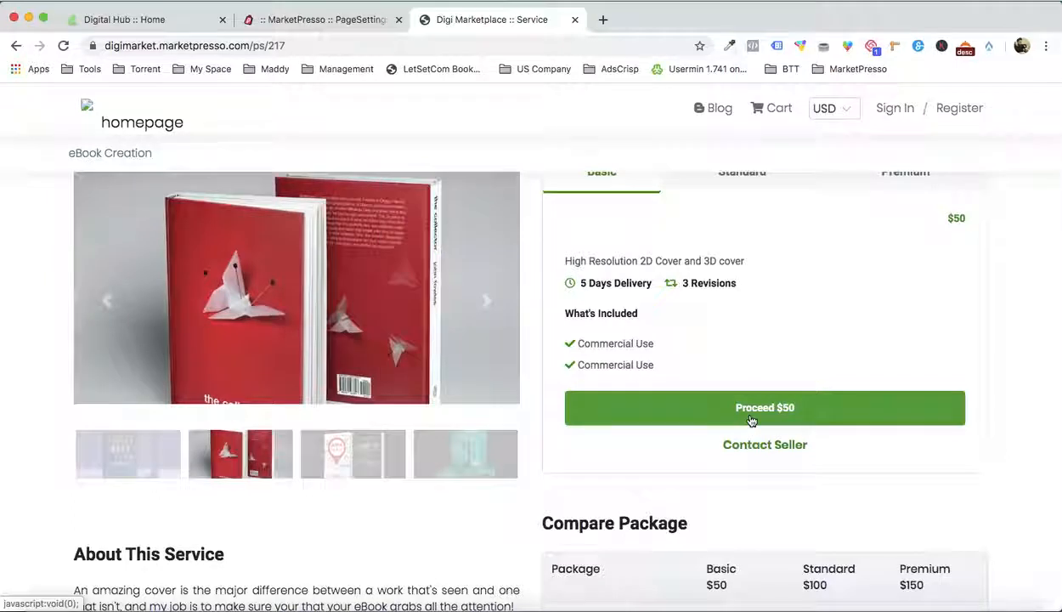
Proceed with the Basic $50 package, add it to the cart and view the order form before returning to the marketplace home page
left_click(752, 421)
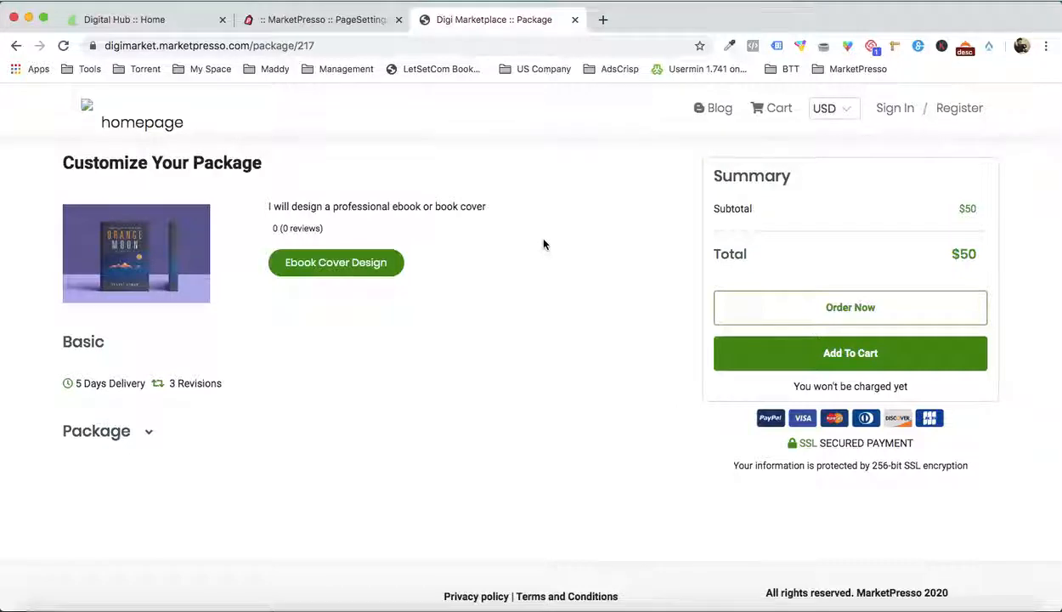
left_click(840, 353)
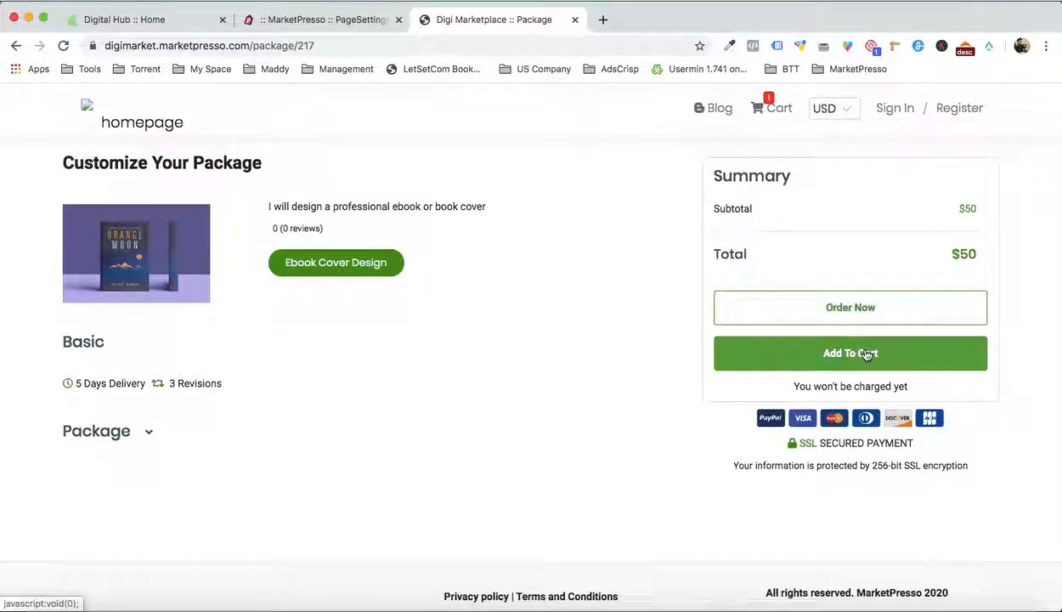
left_click(846, 309)
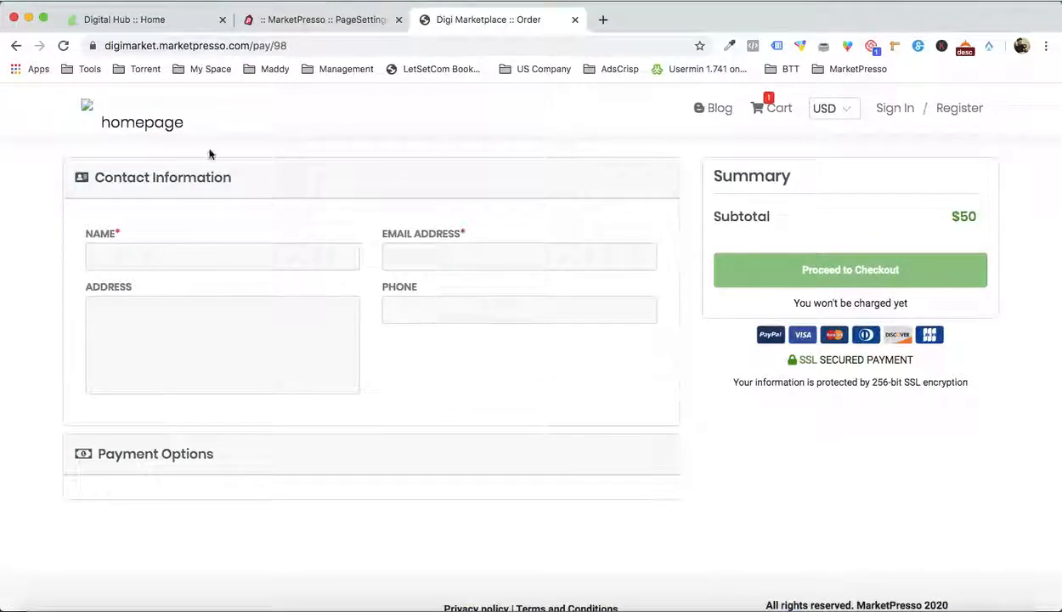
left_click(163, 125)
Return to MarketPresso, leave the page customization and start a new review in the marketplace's Reviews section
left_click(355, 22)
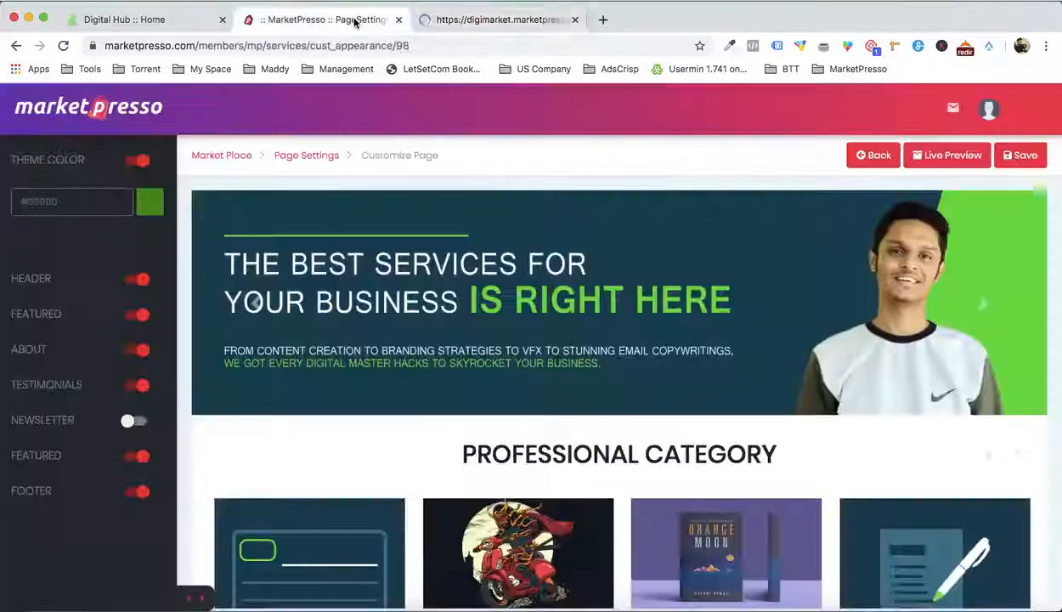
scroll(493, 322, "down", 8)
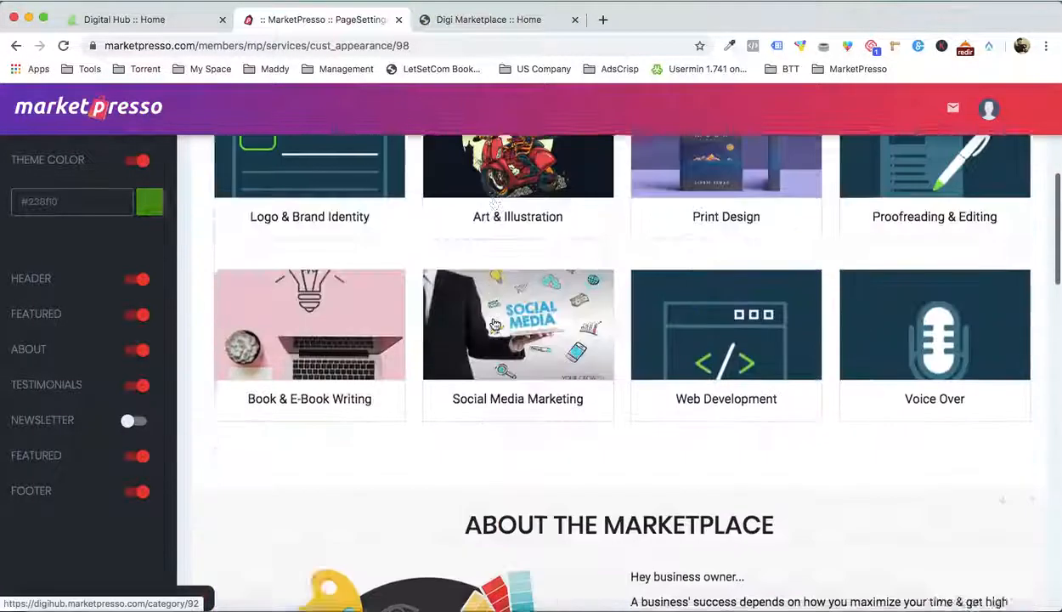
scroll(493, 323, "up", 8)
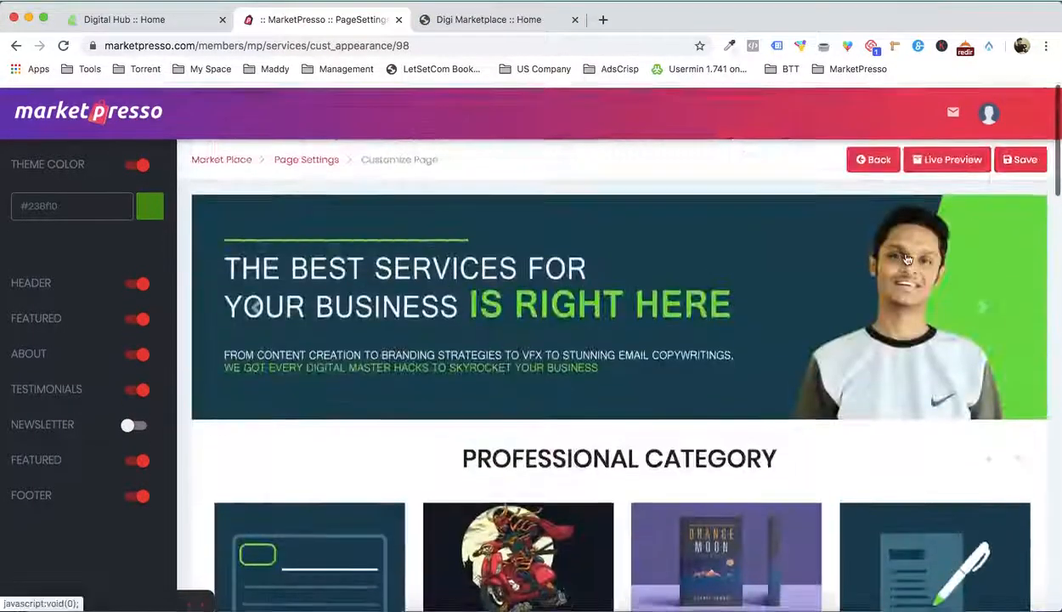
left_click(864, 156)
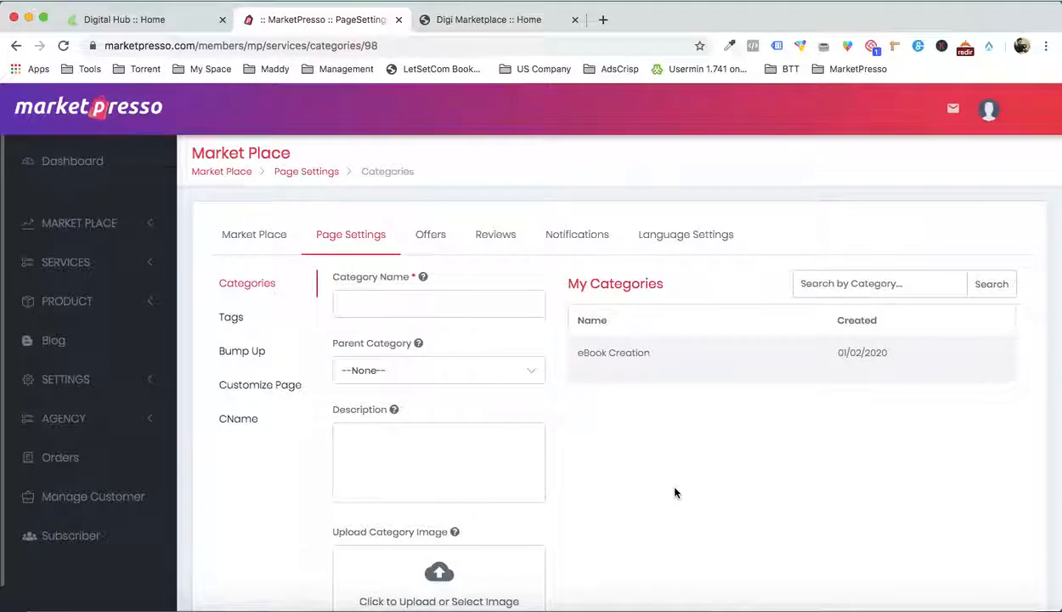
left_click(474, 237)
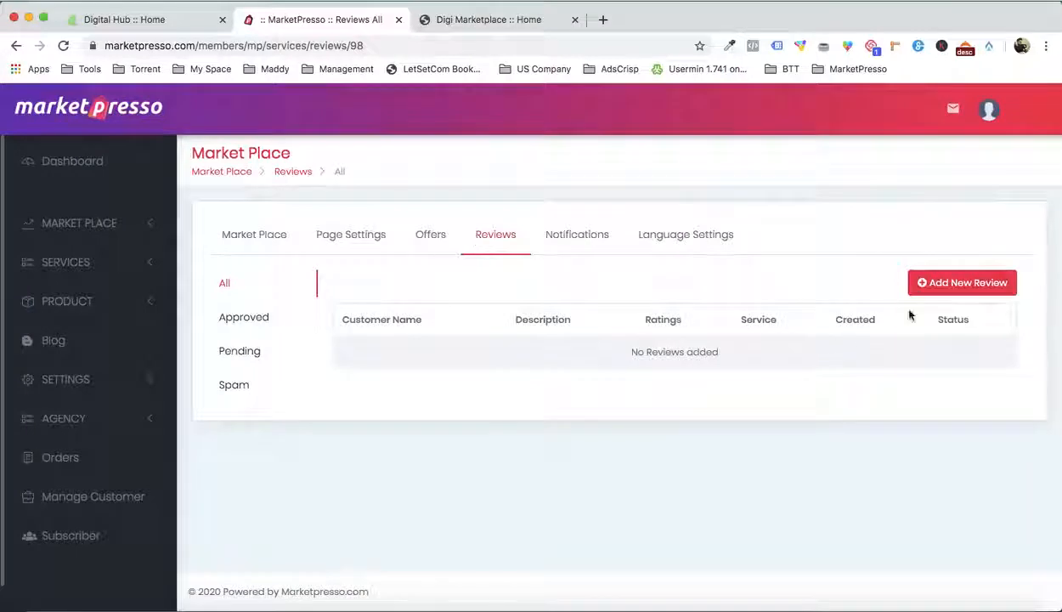
left_click(961, 287)
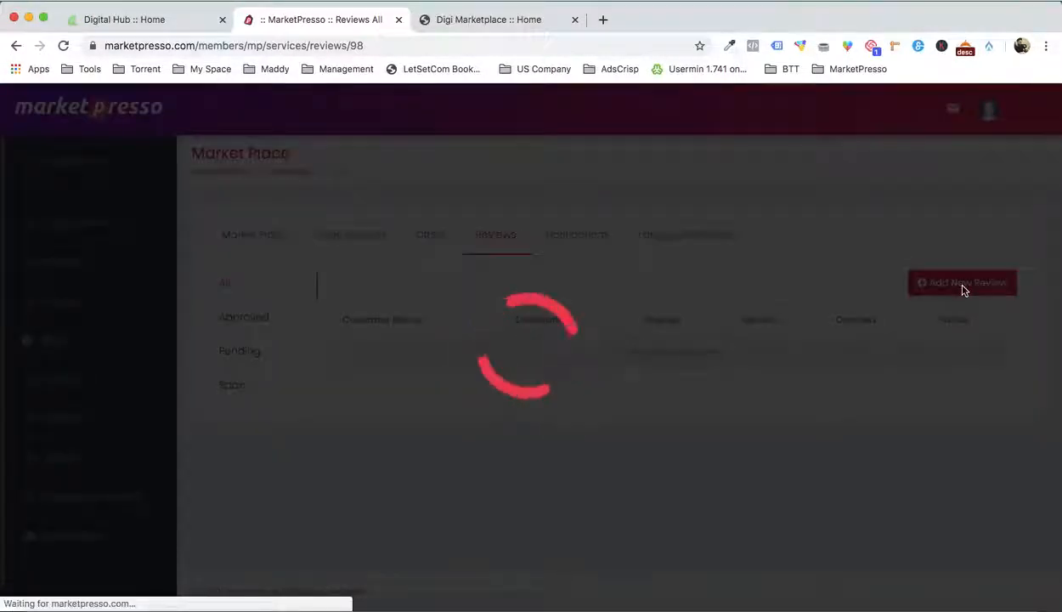
Enter the customer's first name, the description "I love it" and the service Ebook Cover Design for the review
left_click(391, 194)
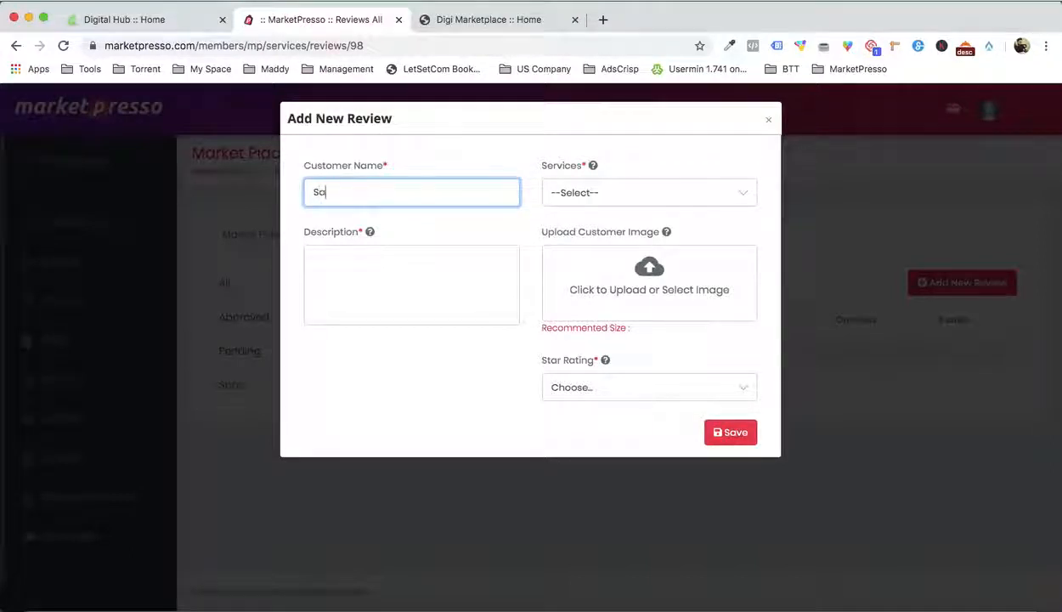
left_click(383, 276)
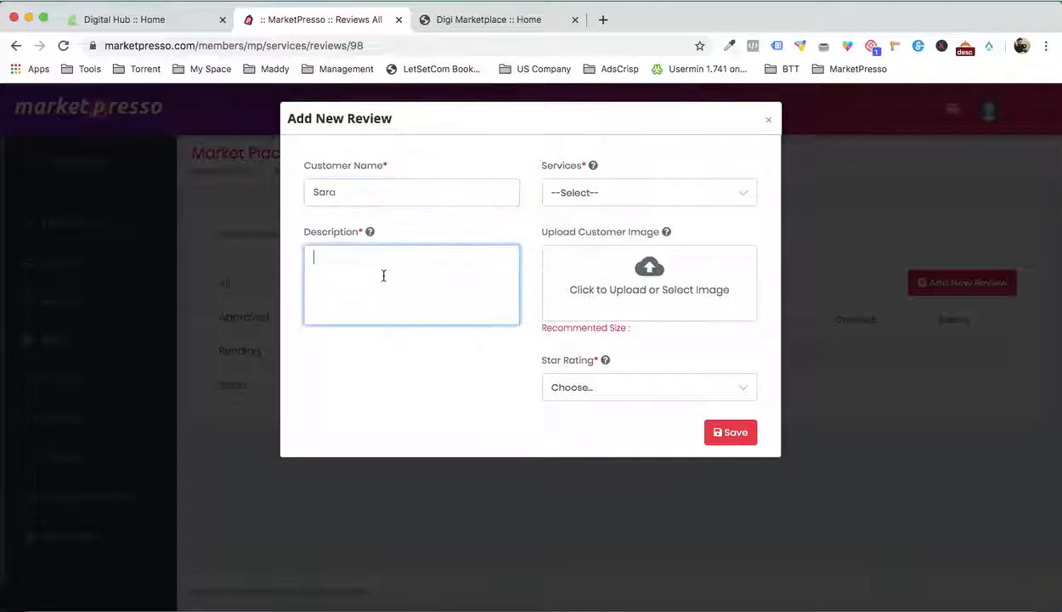
type("I love i")
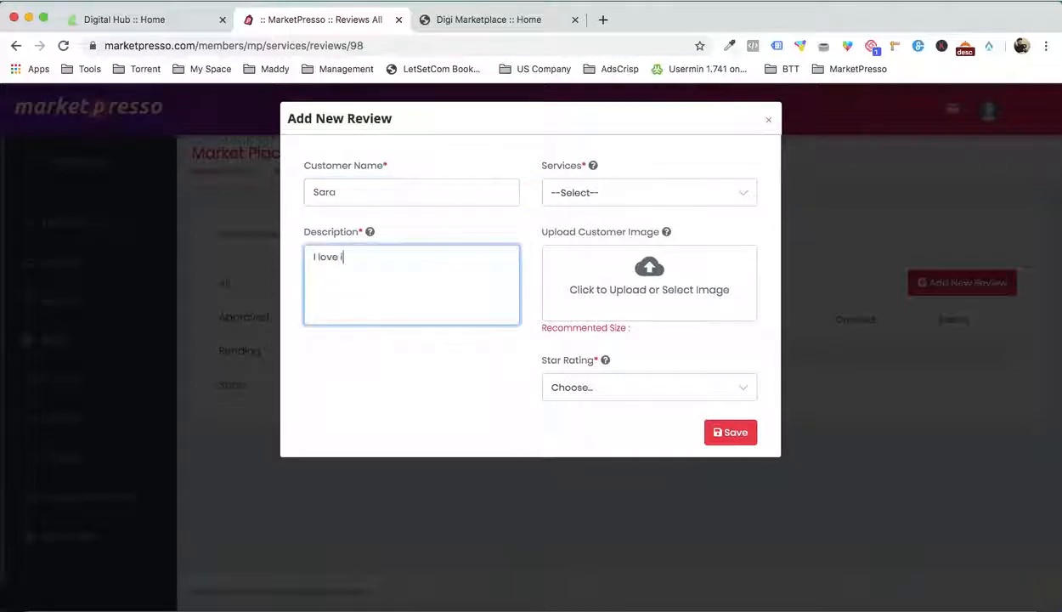
type("t")
left_click(598, 190)
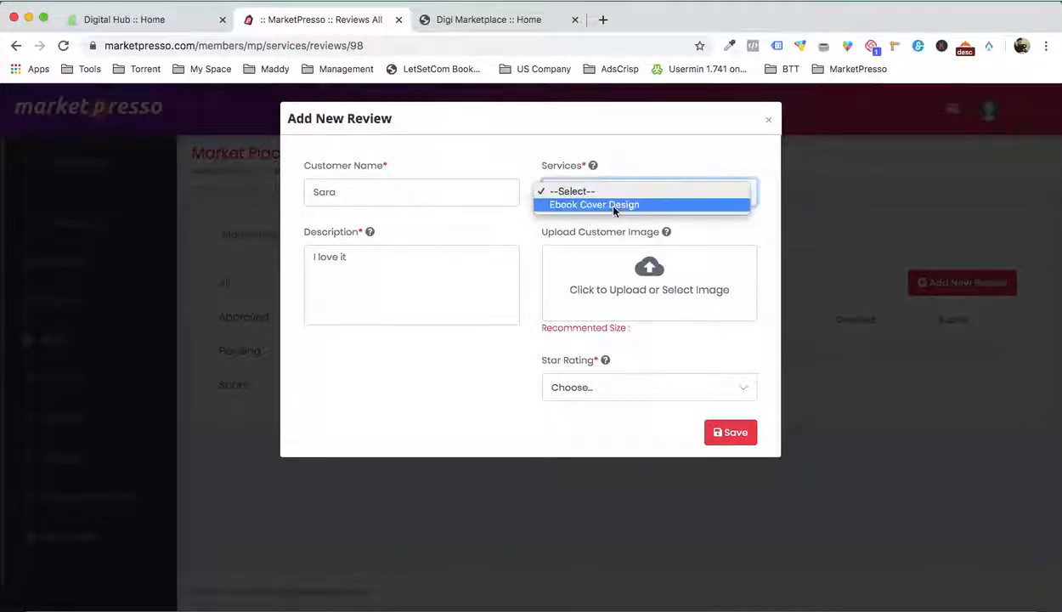
left_click(598, 203)
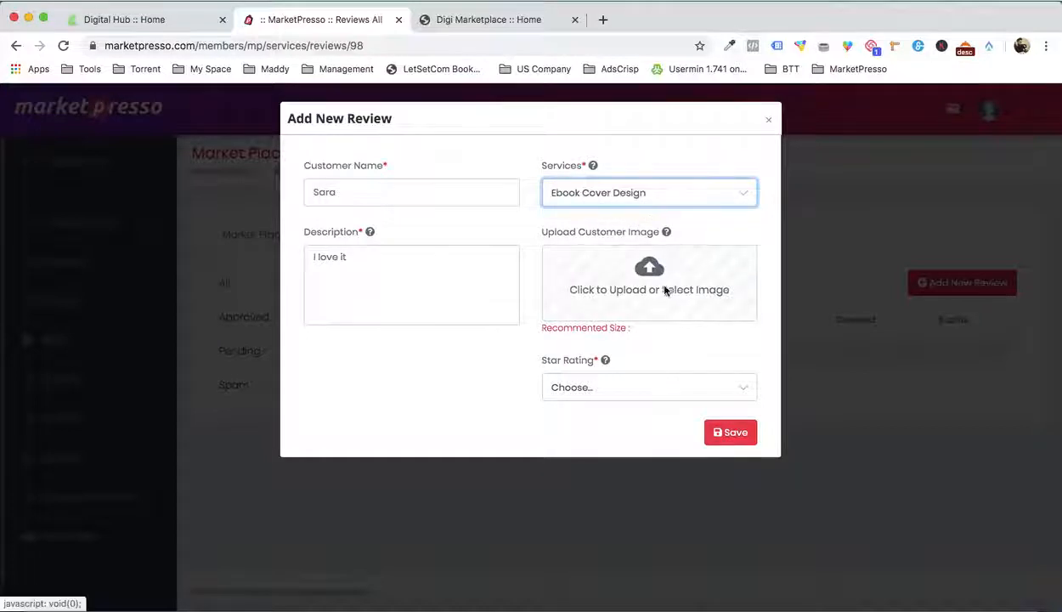
Upload the blonde woman's portrait and select it as the review's customer image
left_click(665, 291)
mouse_move(592, 256)
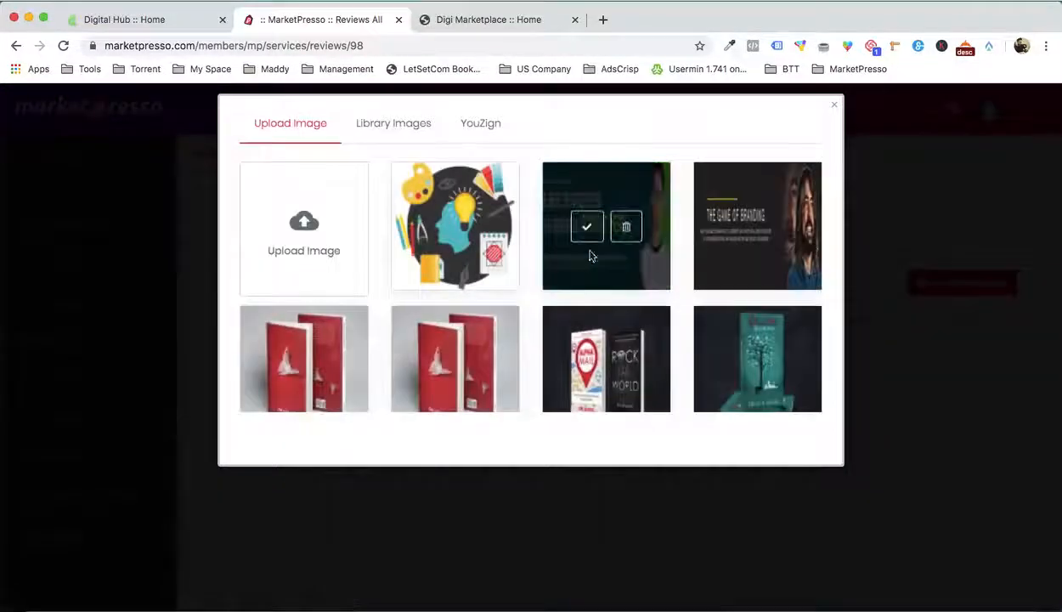
left_click(285, 201)
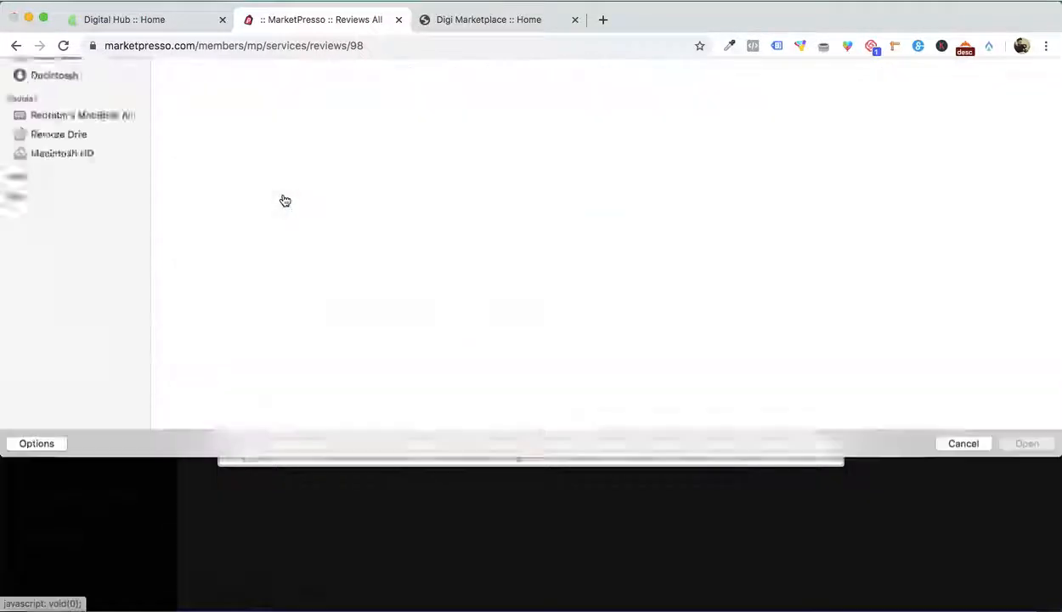
double_click(361, 108)
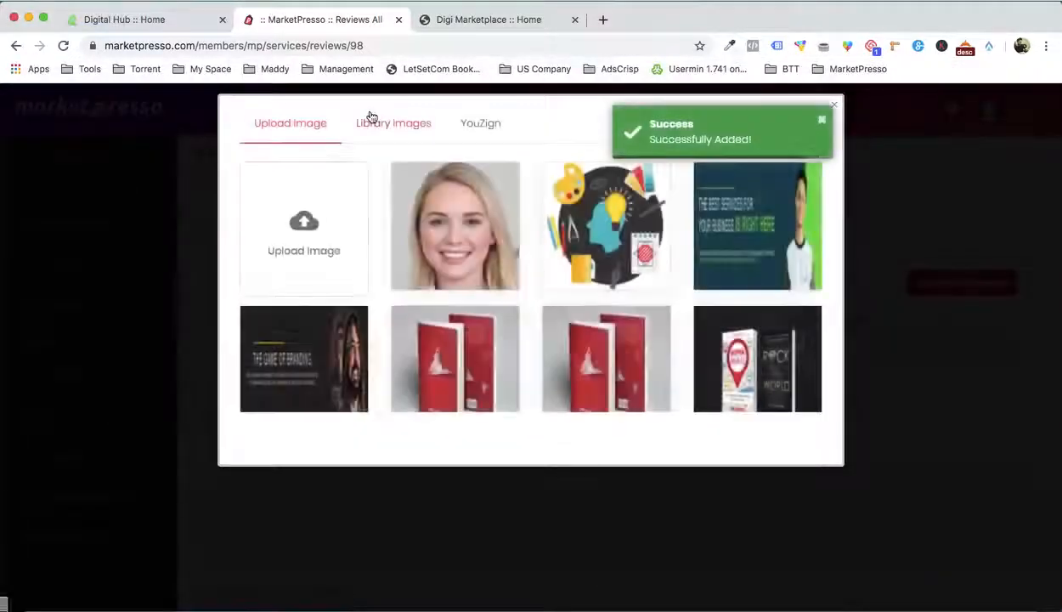
left_click(431, 223)
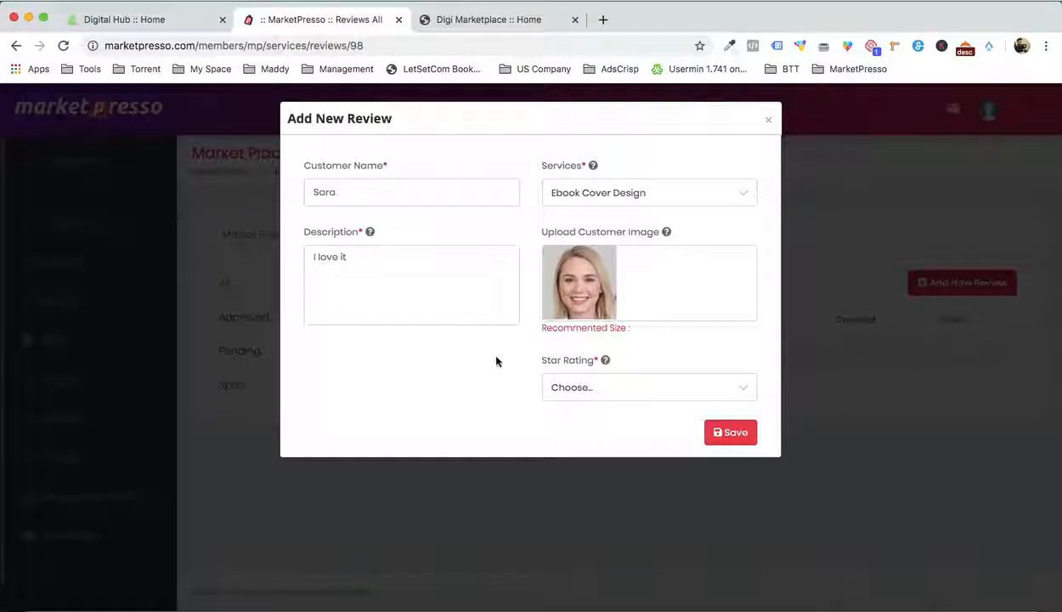
Give the review a star rating of 5 and save it
left_click(583, 386)
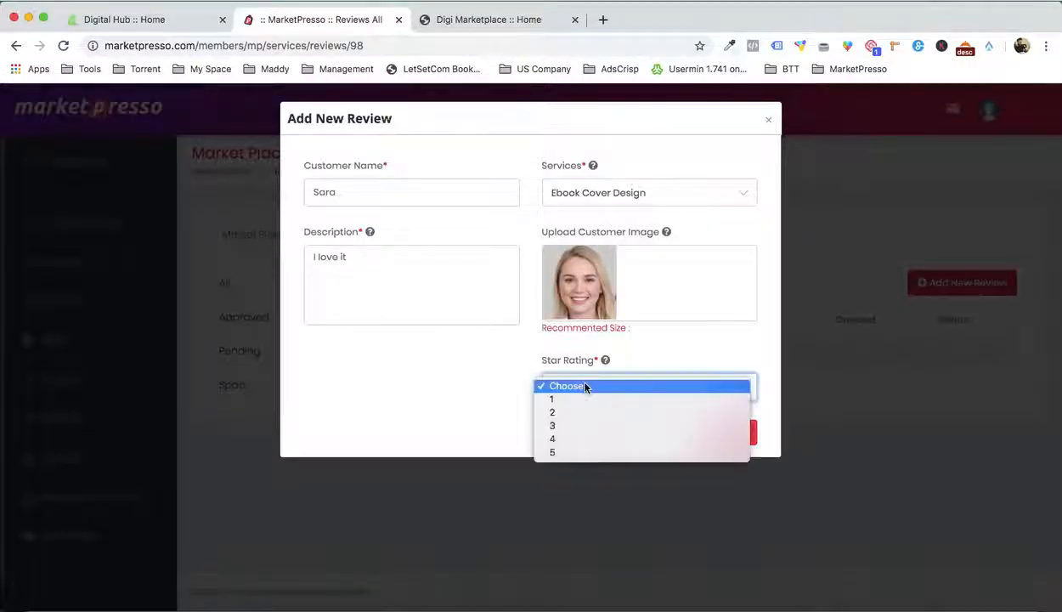
left_click(578, 455)
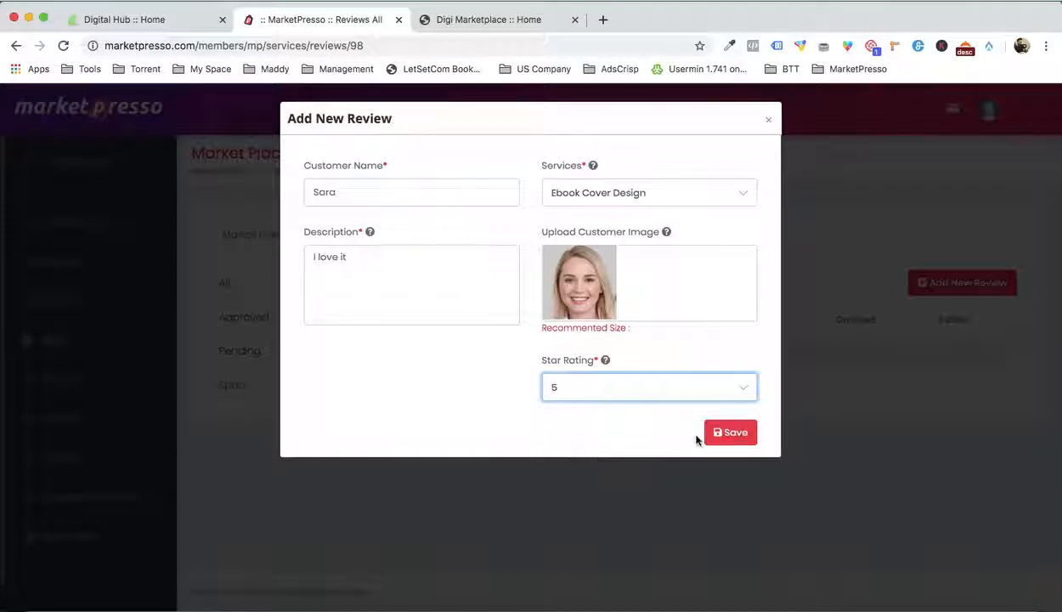
left_click(730, 441)
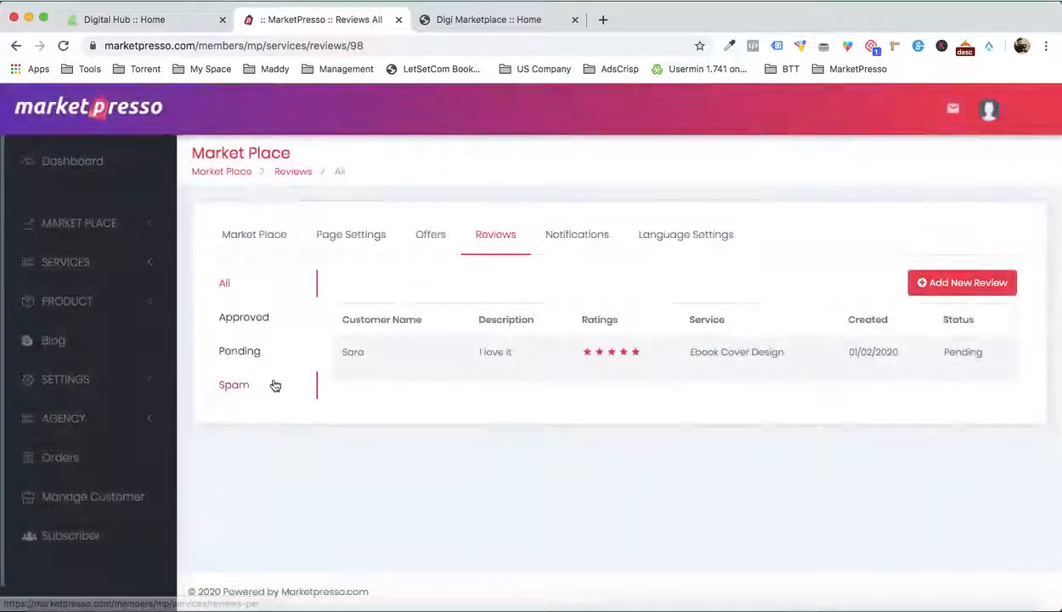
Approve the pending Ebook Cover Design review and open the list of approved reviews
left_click(240, 351)
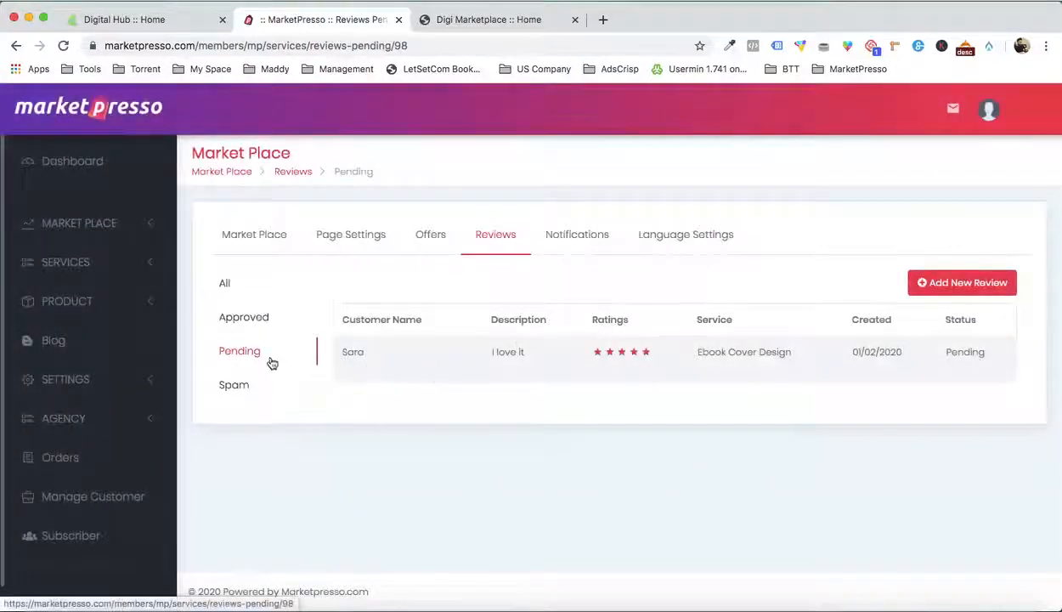
mouse_move(348, 363)
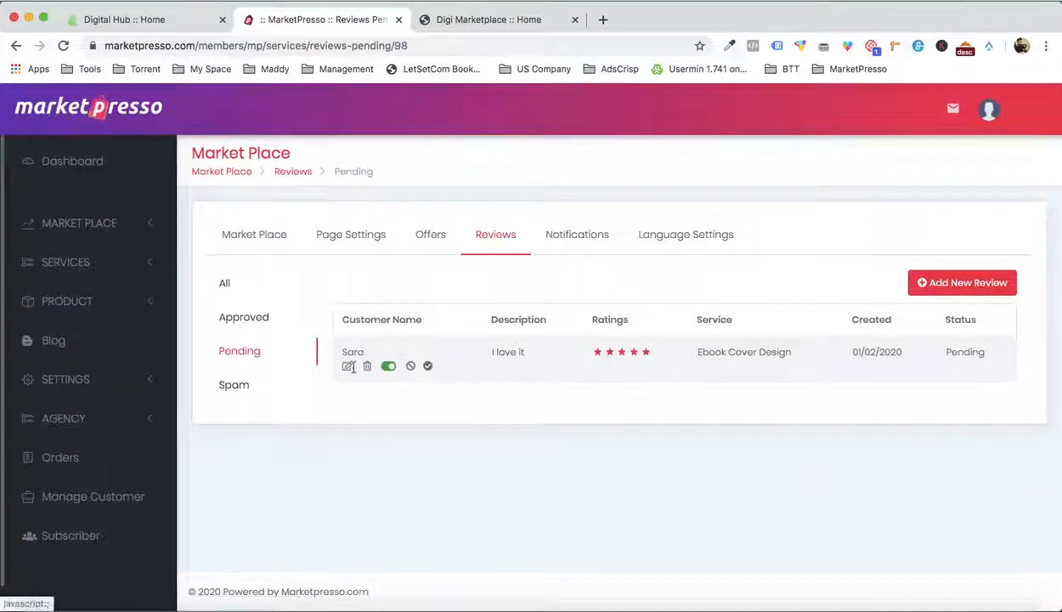
left_click(428, 367)
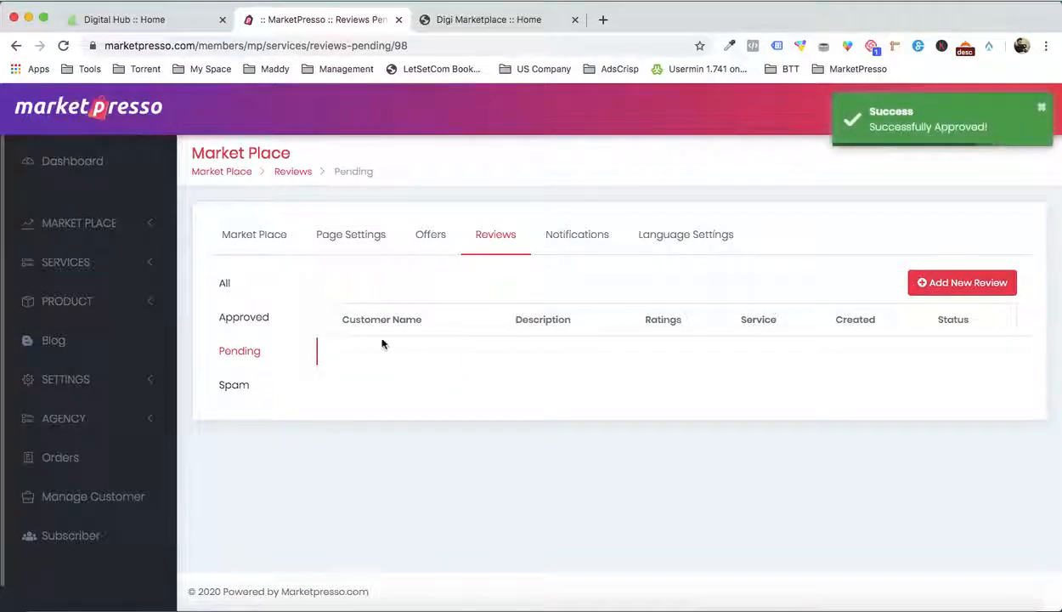
left_click(257, 319)
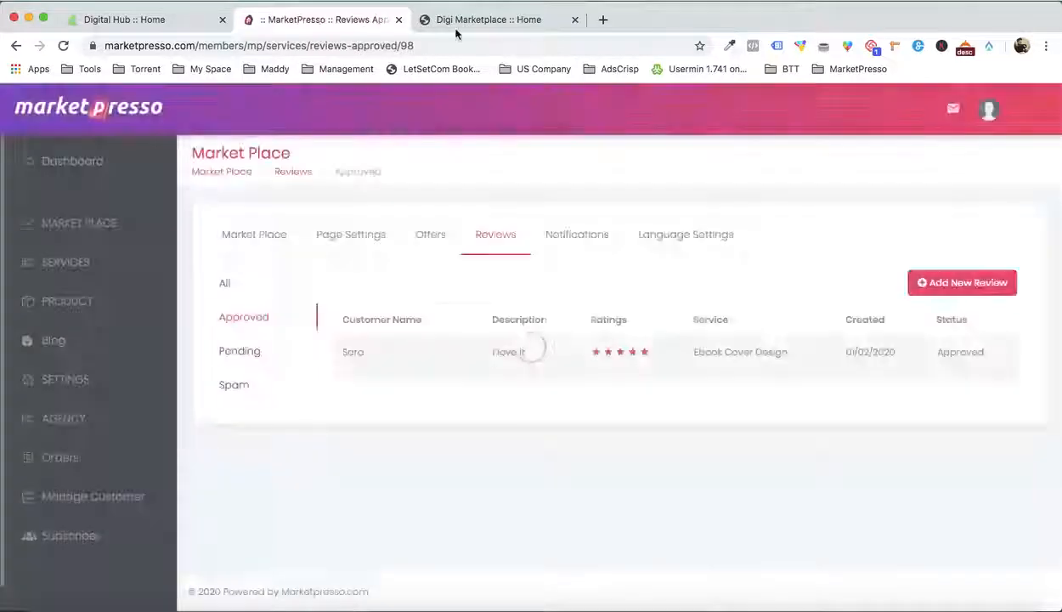
Open the storefront's Ebook Cover Design page in a new tab, check its Customer Reviews section, and reload the marketplace home page
left_click(467, 19)
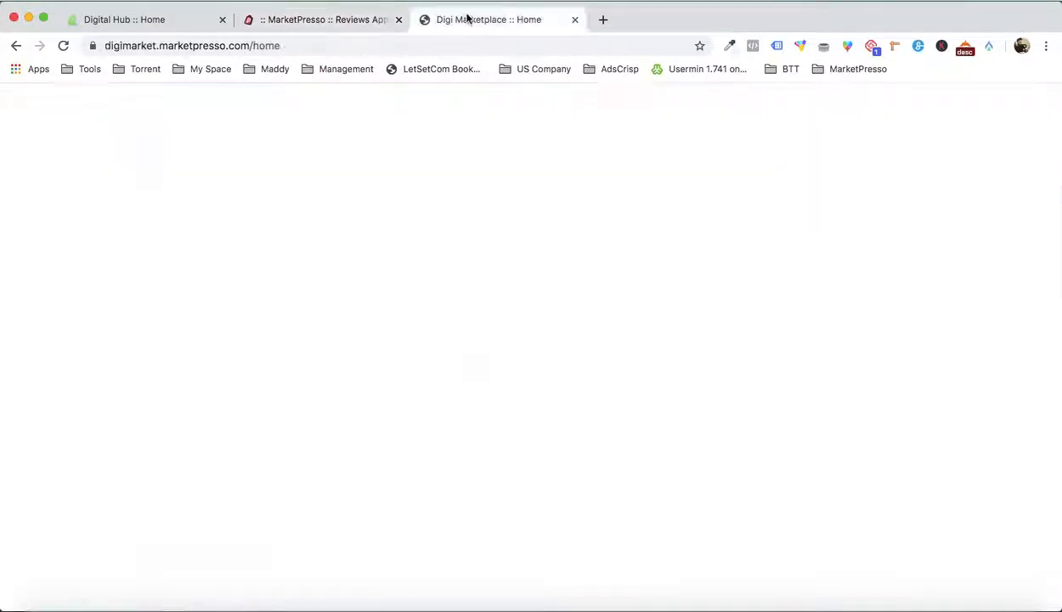
scroll(443, 160, "down", 15)
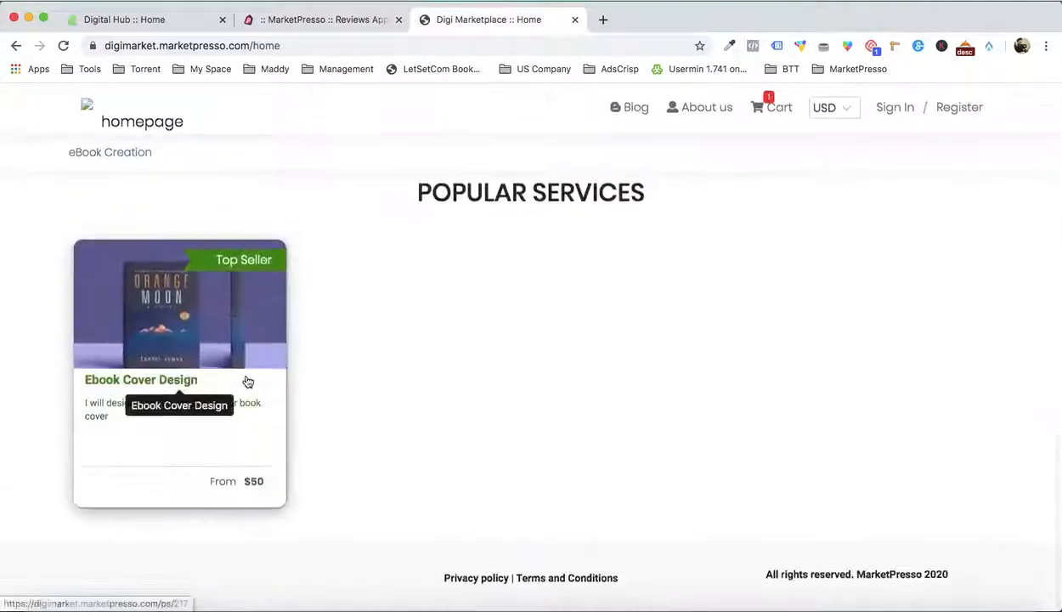
right_click(247, 382)
left_click(260, 376)
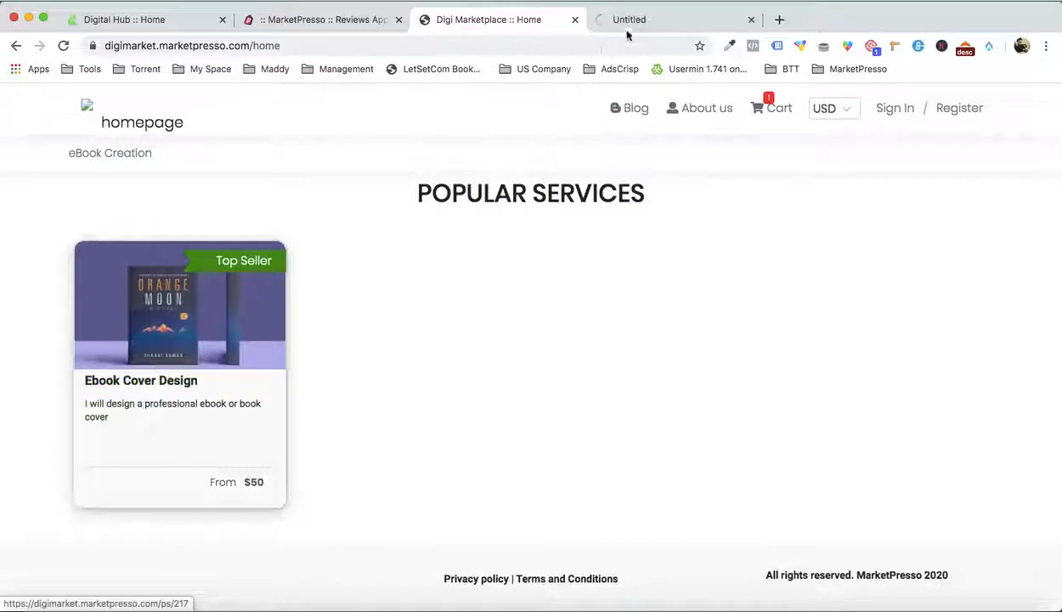
left_click(640, 22)
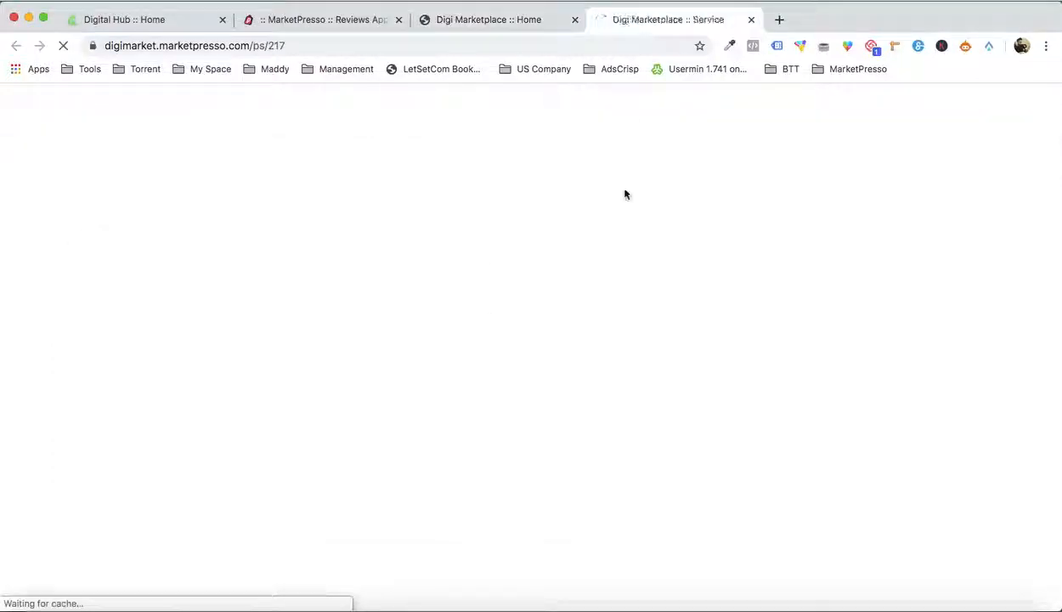
scroll(673, 300, "down", 5)
scroll(673, 301, "down", 10)
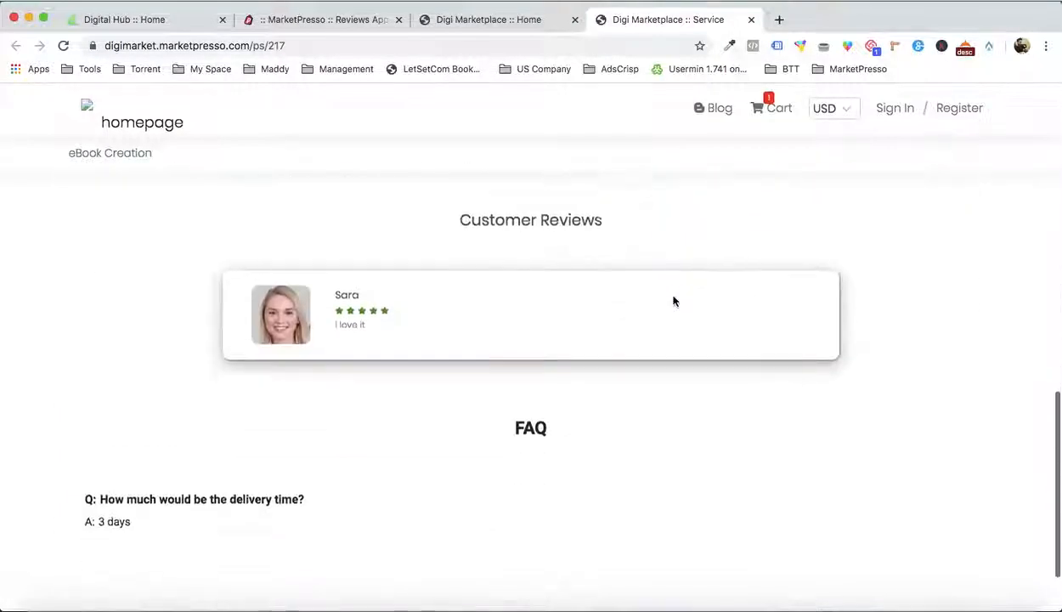
scroll(550, 292, "up", 15)
left_click(535, 19)
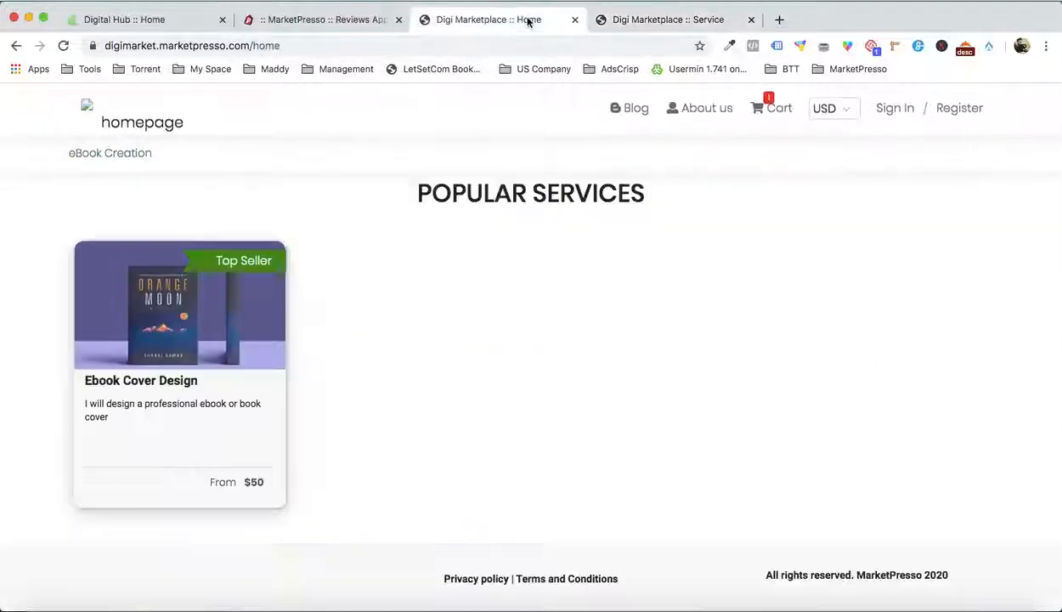
left_click(159, 126)
Activate the home page display for the approved Ebook Cover Design review in MarketPresso
left_click(342, 28)
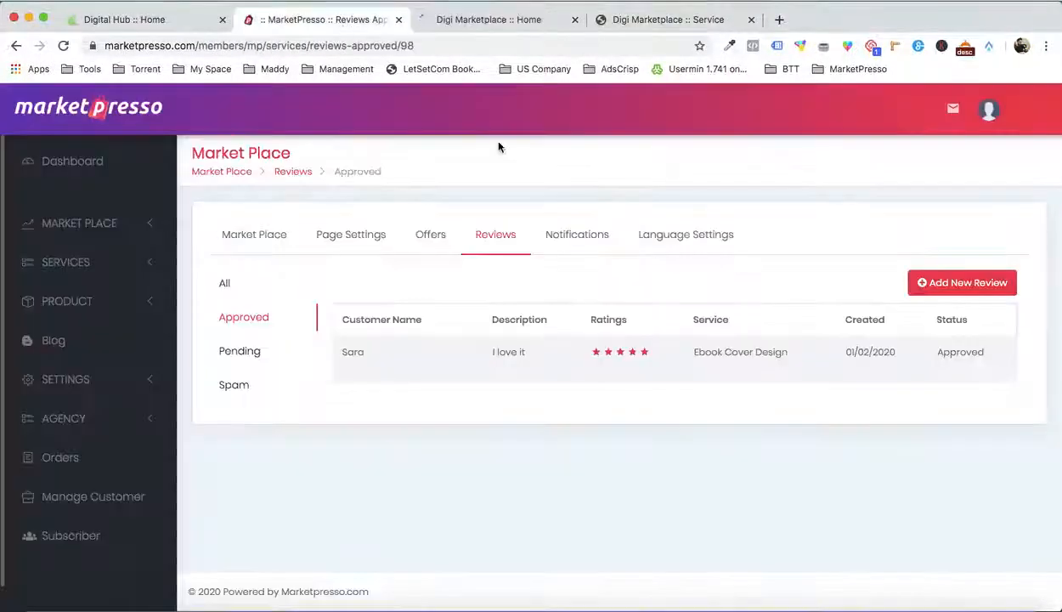
mouse_move(425, 368)
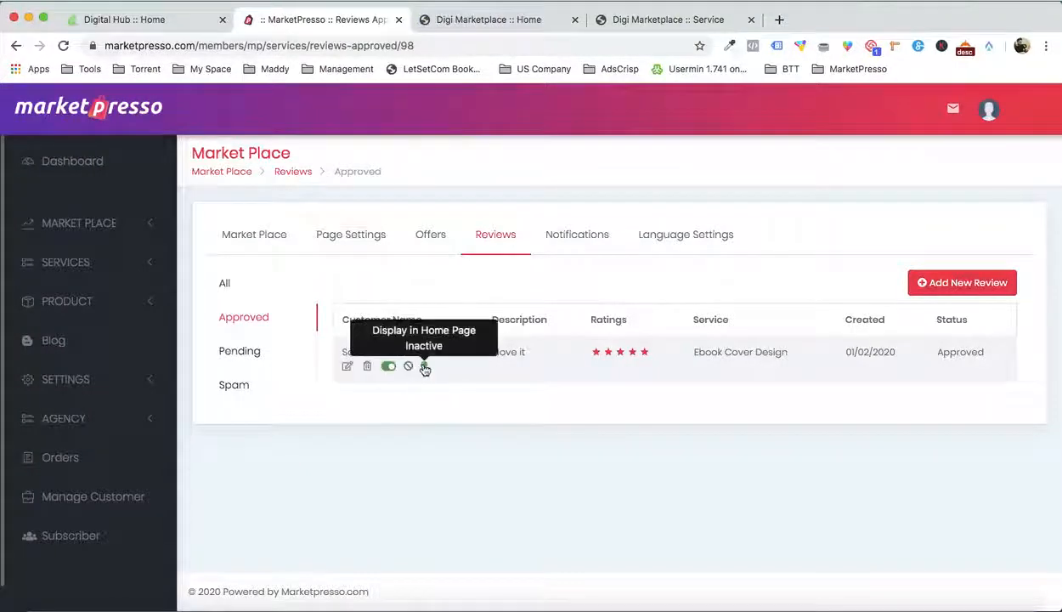
left_click(426, 368)
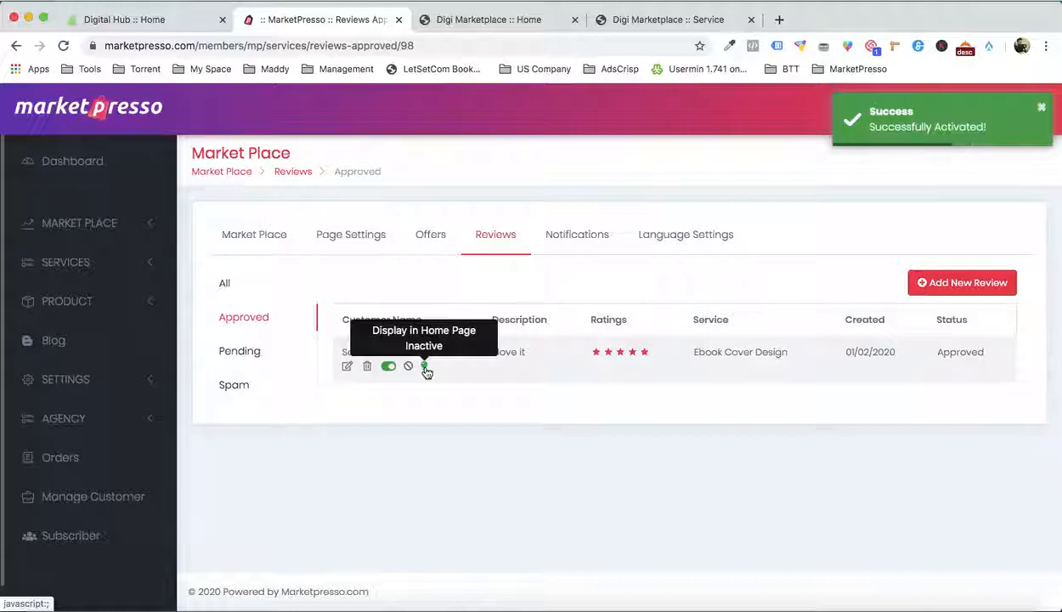
Reload the Digi Marketplace home page and check the rating under Popular Services and the Customer Testimonials section
left_click(631, 20)
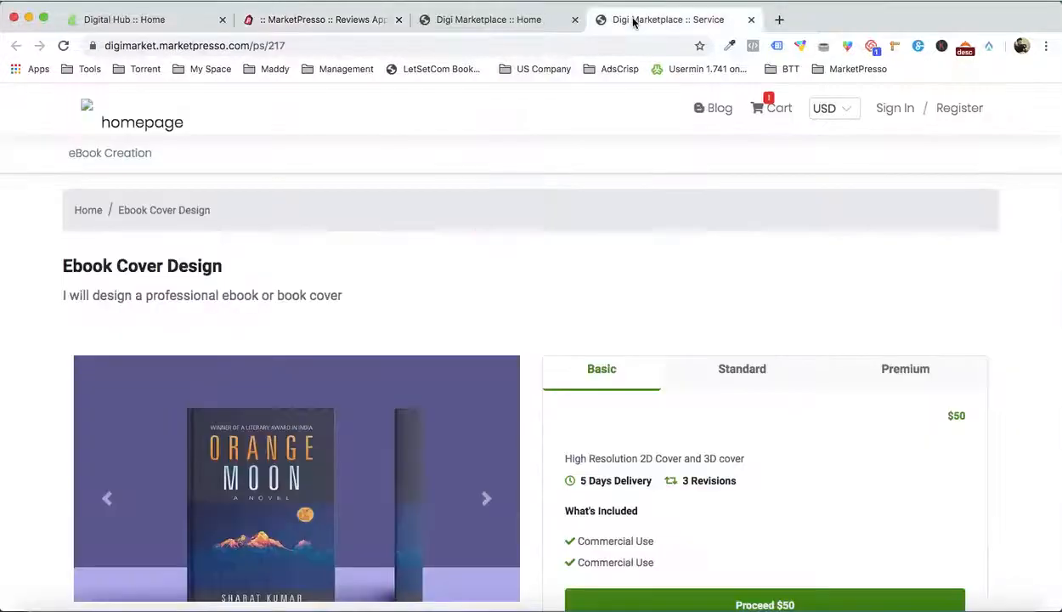
left_click(514, 24)
scroll(513, 221, "down", 15)
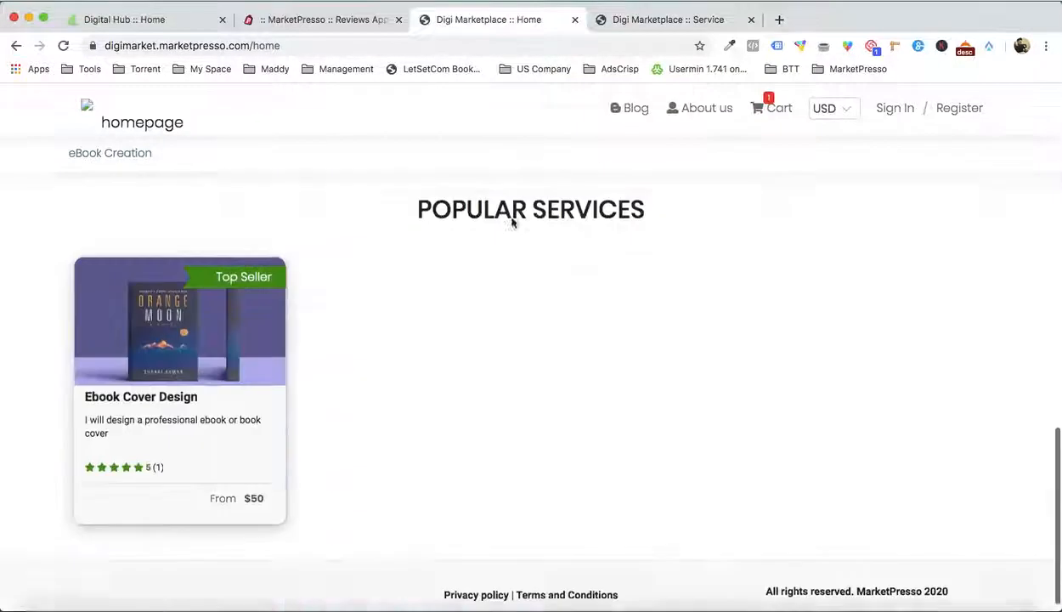
scroll(511, 222, "up", 4)
key("super+r")
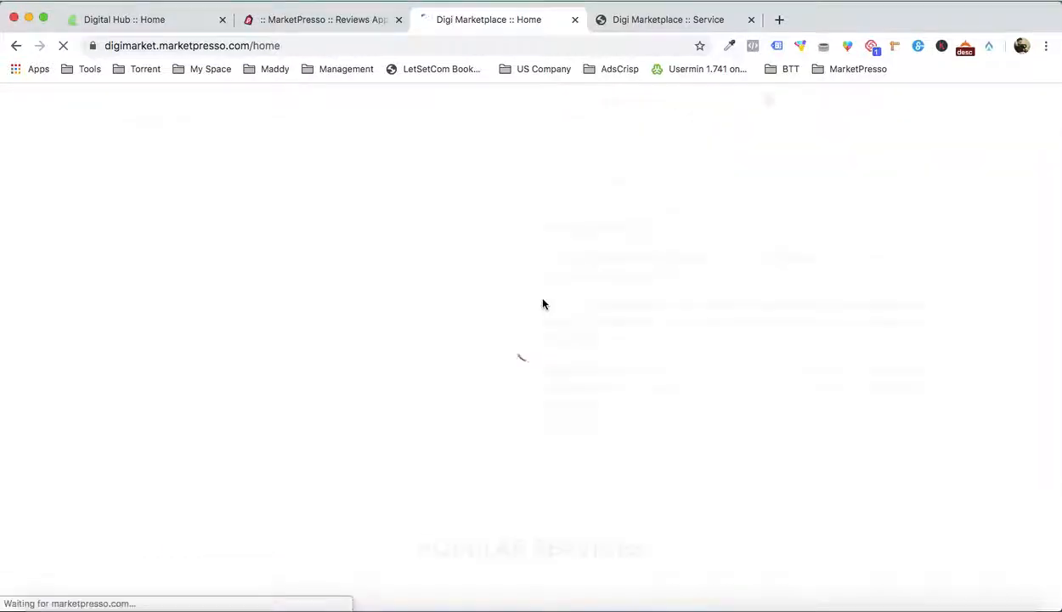
scroll(544, 304, "down", 3)
scroll(544, 305, "down", 5)
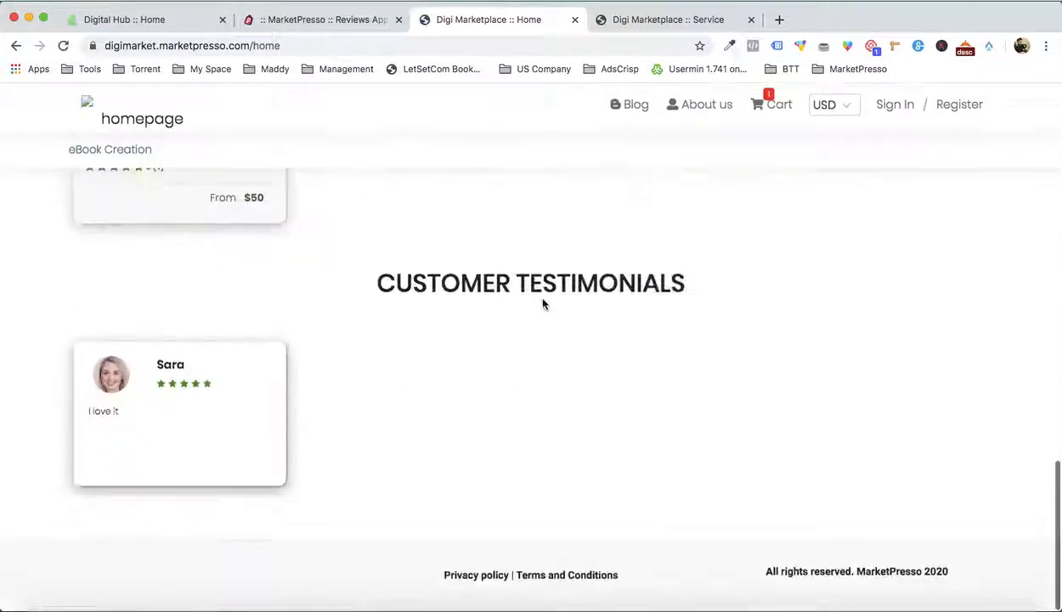
Look over the Digi Marketplace home page from the customer testimonials and popular services back up to the banner
scroll(274, 401, "up", 1)
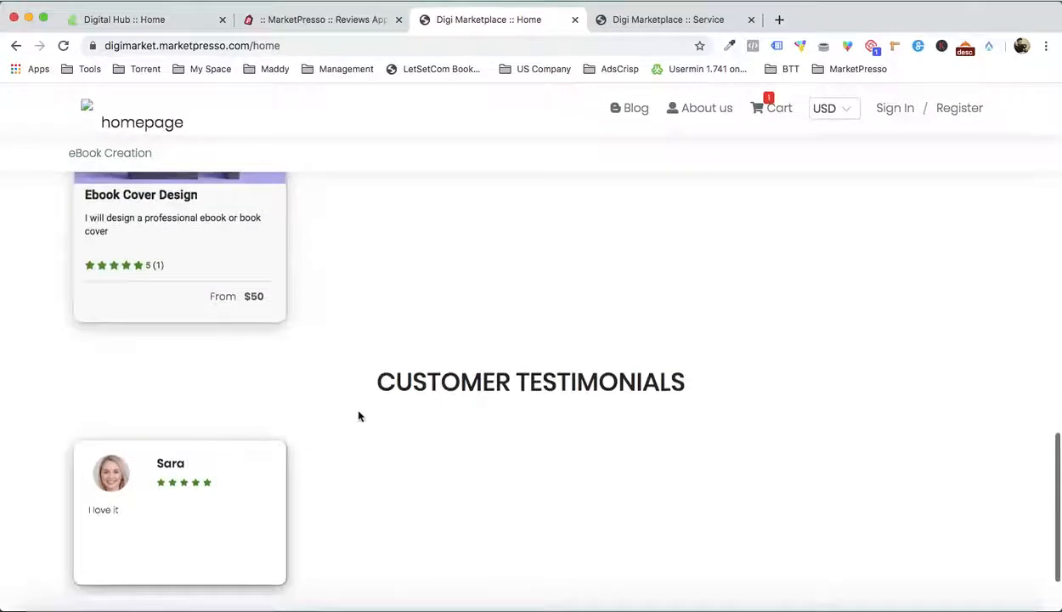
scroll(439, 305, "up", 1)
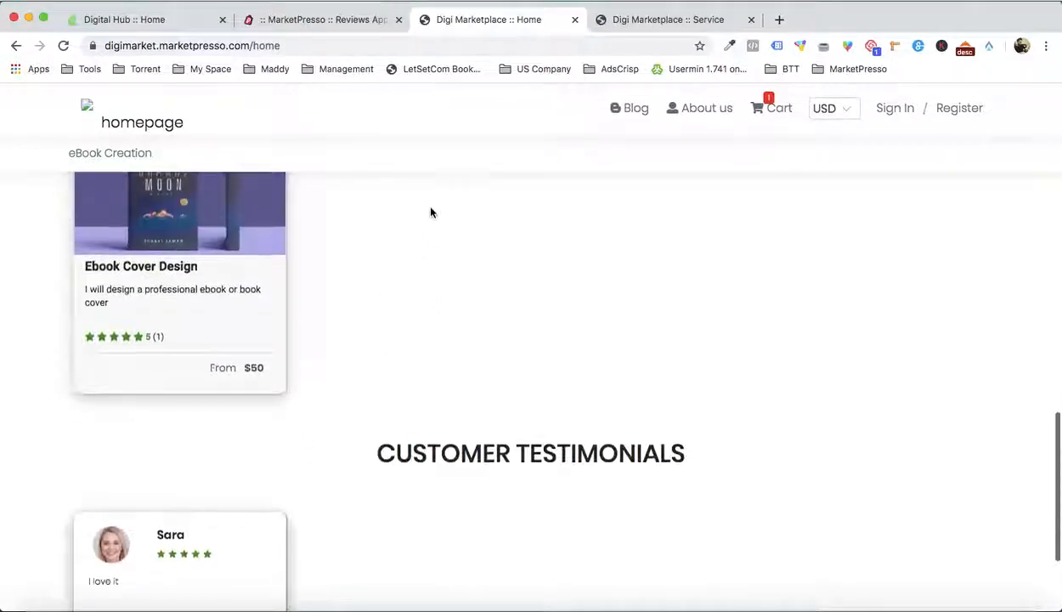
scroll(379, 282, "up", 2)
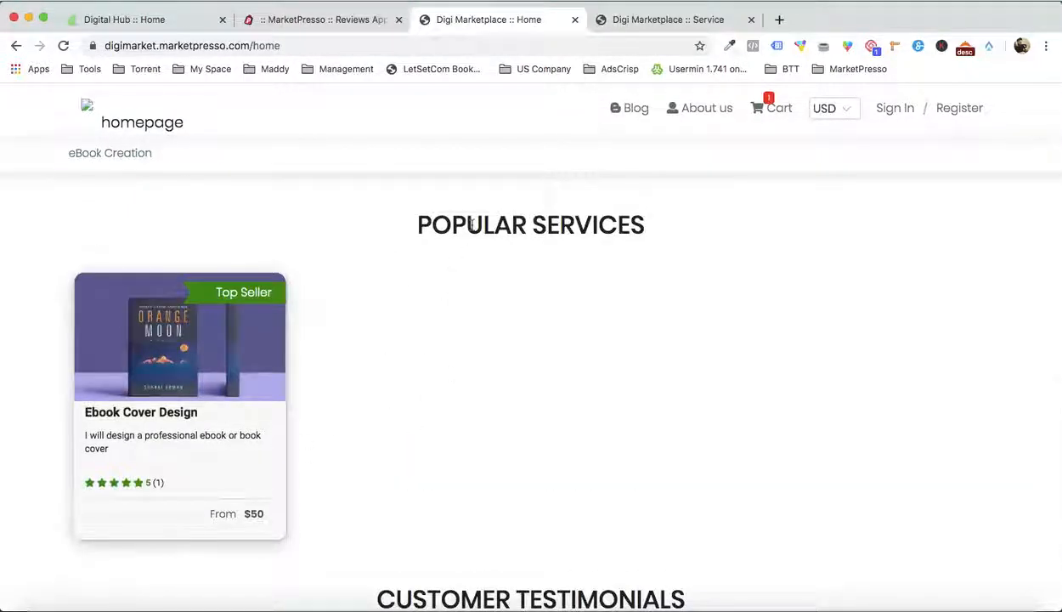
scroll(252, 249, "down", 3)
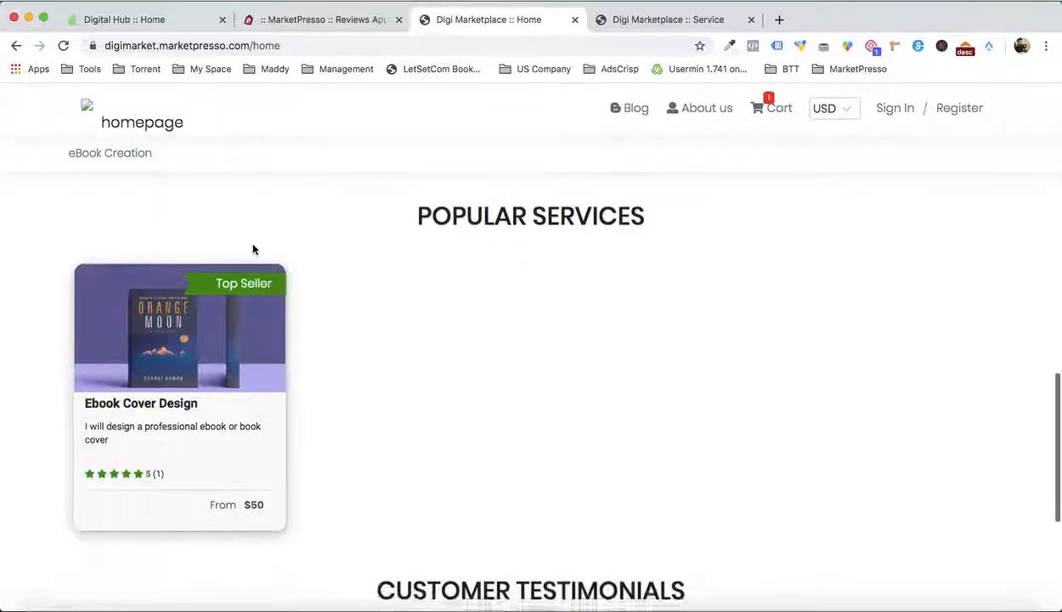
scroll(168, 397, "up", 2)
scroll(168, 397, "up", 10)
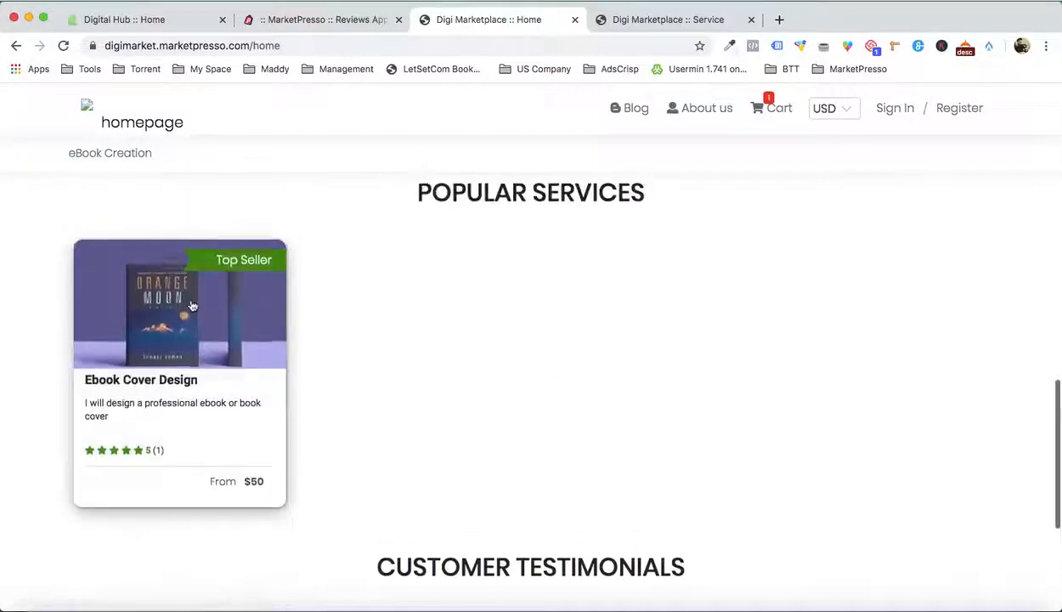
scroll(541, 502, "up", 5)
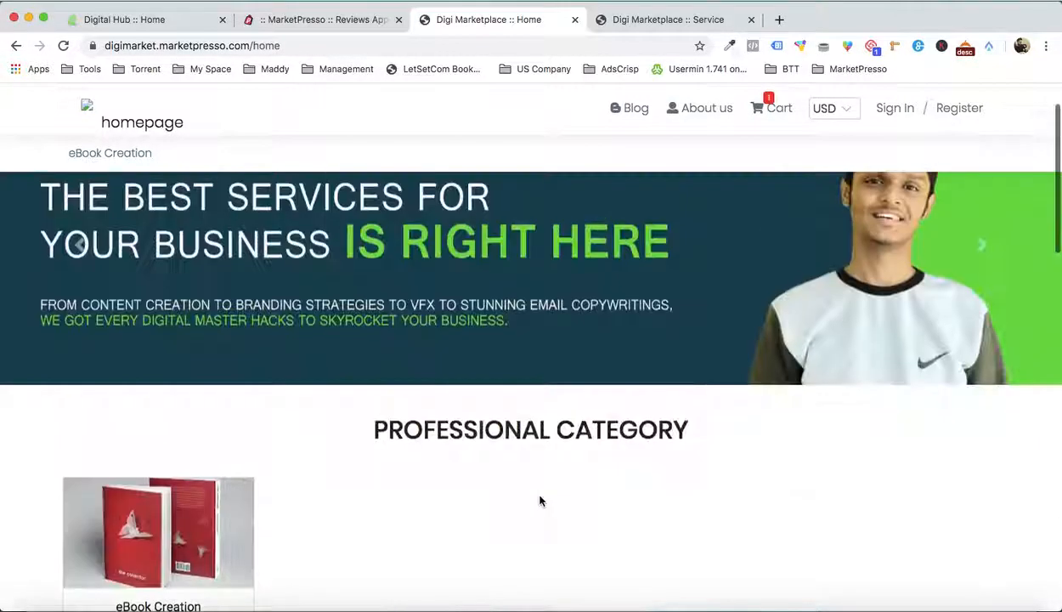
scroll(540, 501, "down", 1)
scroll(510, 425, "up", 1)
scroll(510, 425, "up", 1)
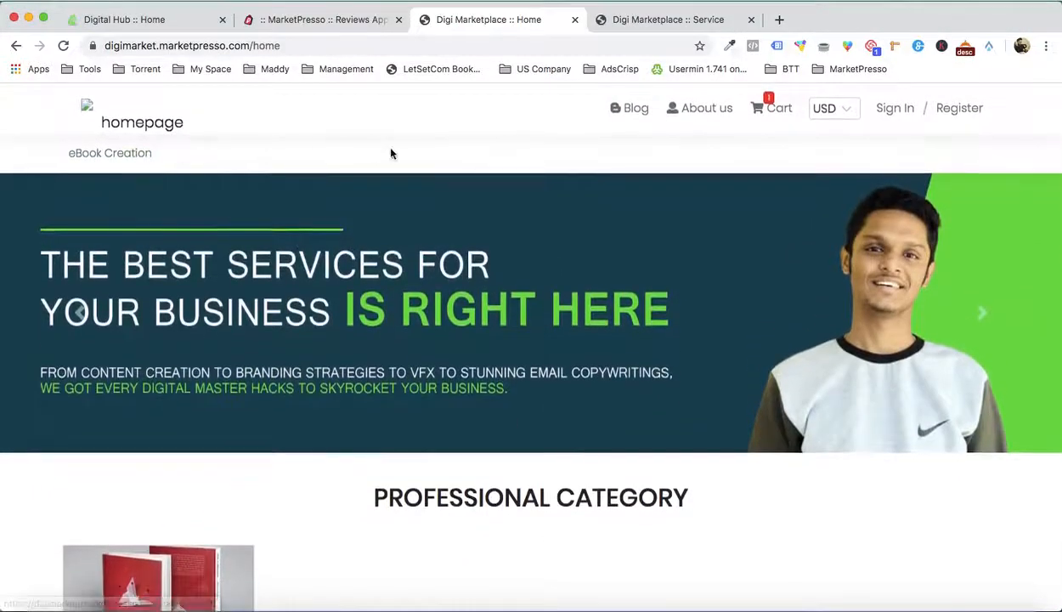
Switch to the Digital Hub storefront and examine its navigation categories, the Writing & Translation subcategory and the Top Categories section
left_click(173, 19)
mouse_move(449, 238)
scroll(449, 238, "up", 7)
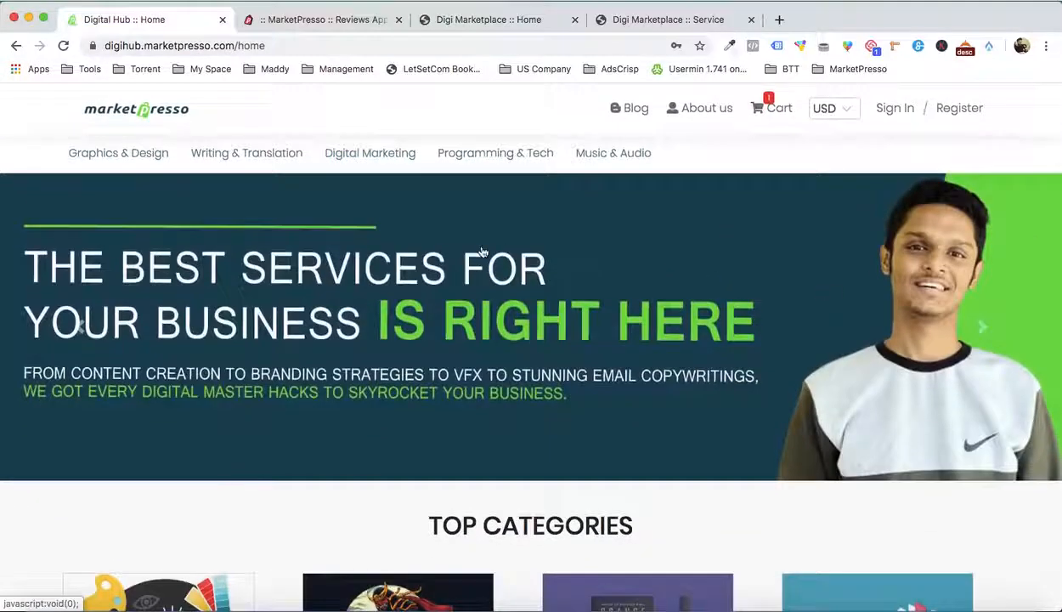
mouse_move(253, 171)
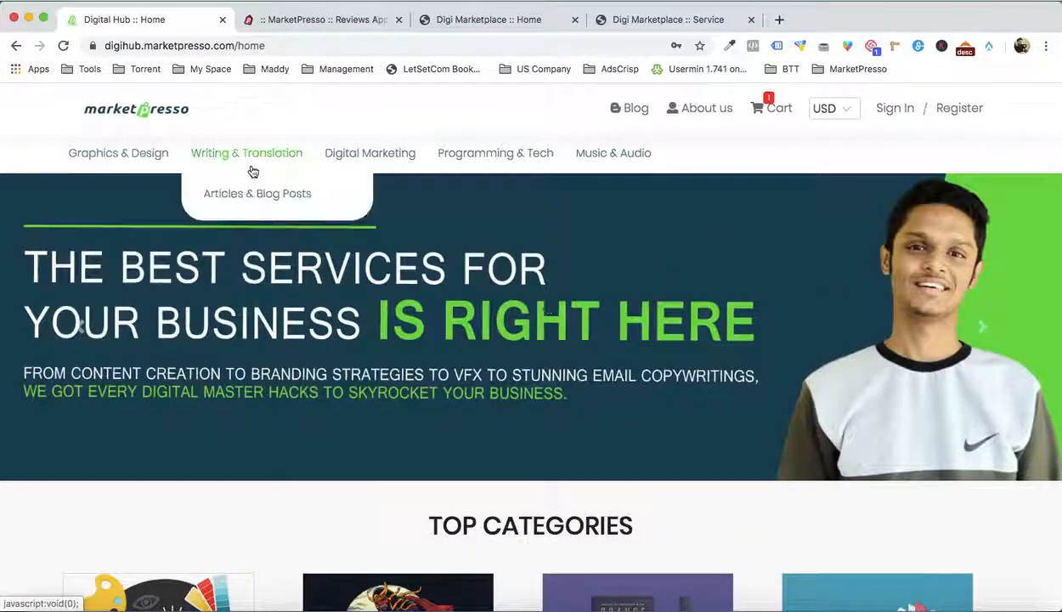
mouse_move(125, 157)
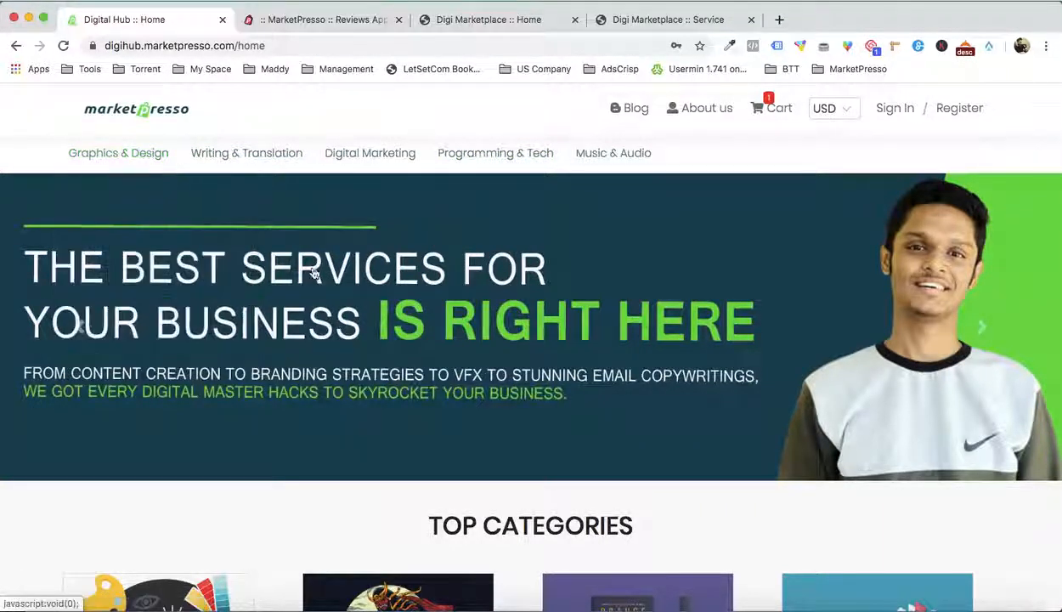
scroll(313, 272, "down", 5)
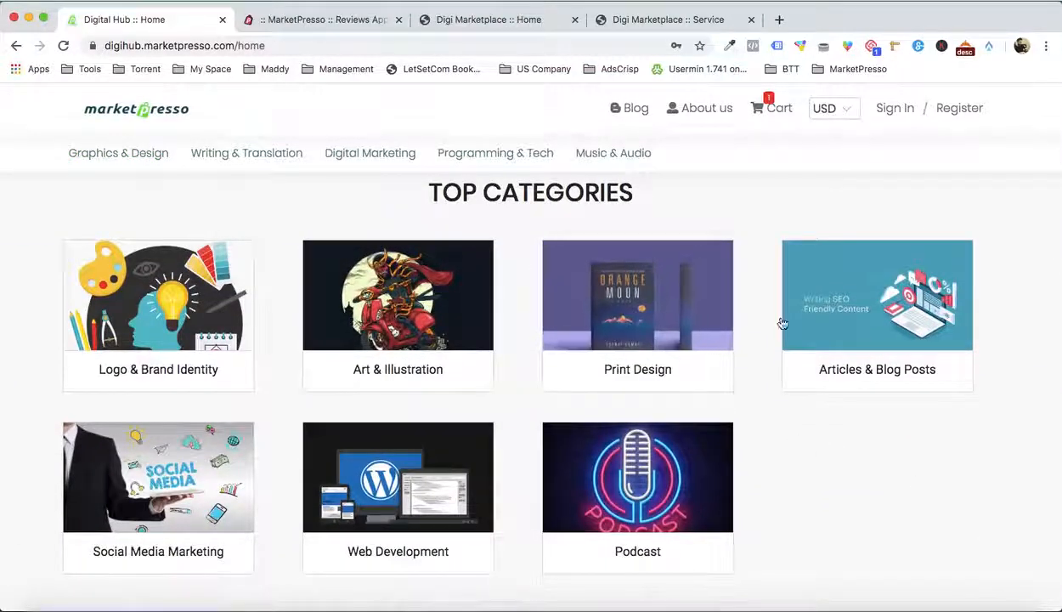
scroll(630, 440, "down", 1)
scroll(630, 440, "down", 3)
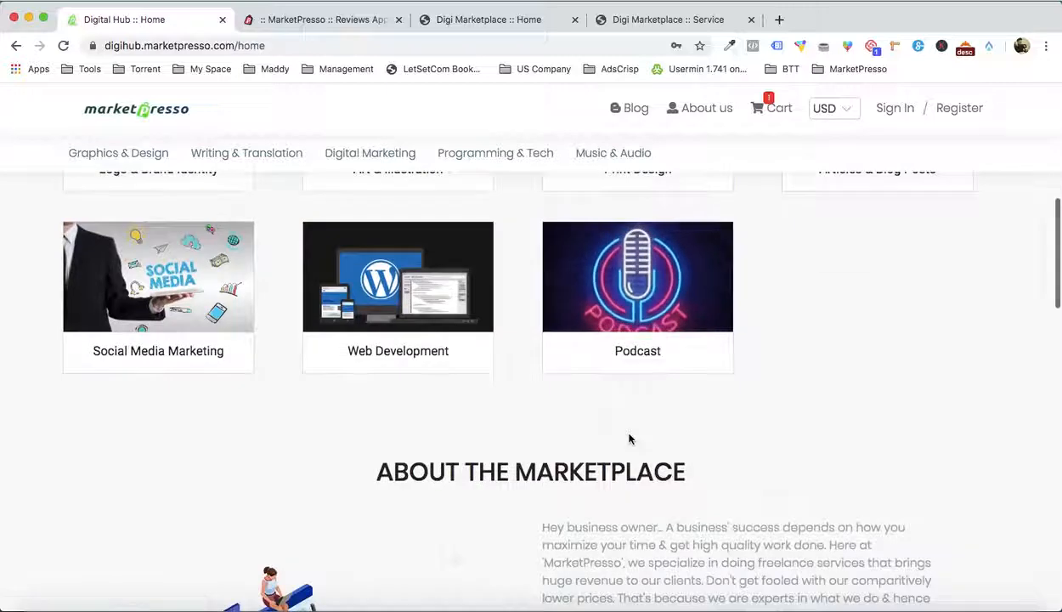
Examine Digital Hub's About the Marketplace text, remaining customer testimonials, Popular Services and newsletter section
scroll(629, 438, "down", 3)
scroll(630, 436, "down", 2)
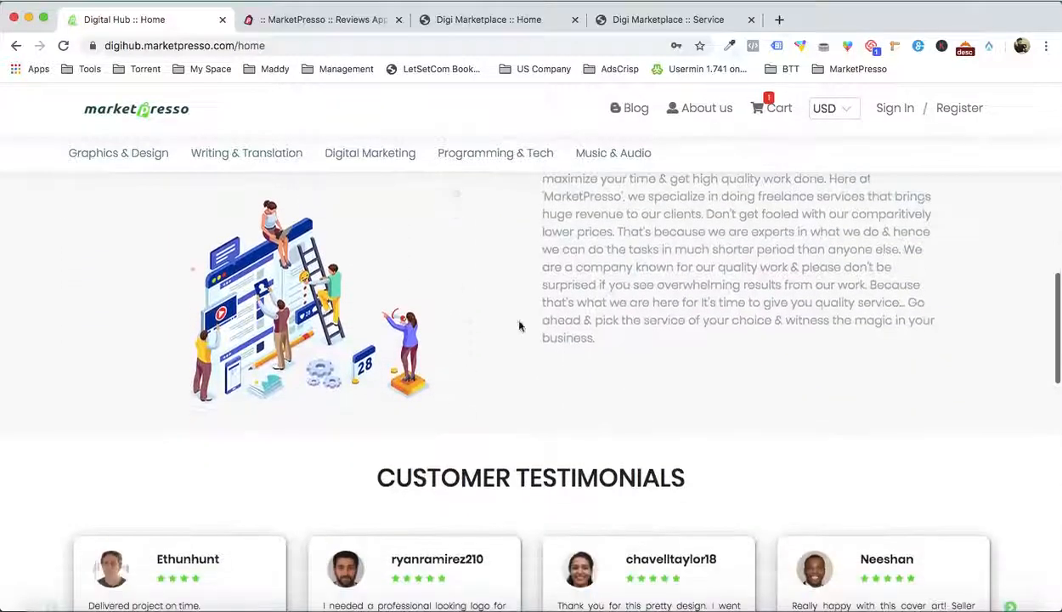
scroll(541, 325, "down", 3)
left_click(1010, 380)
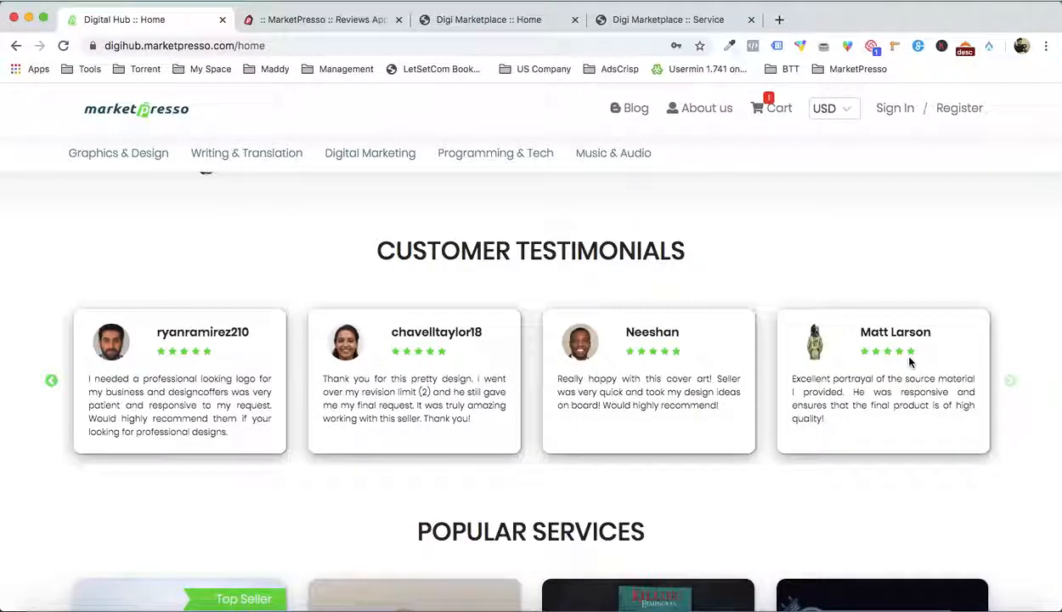
scroll(1010, 387, "down", 5)
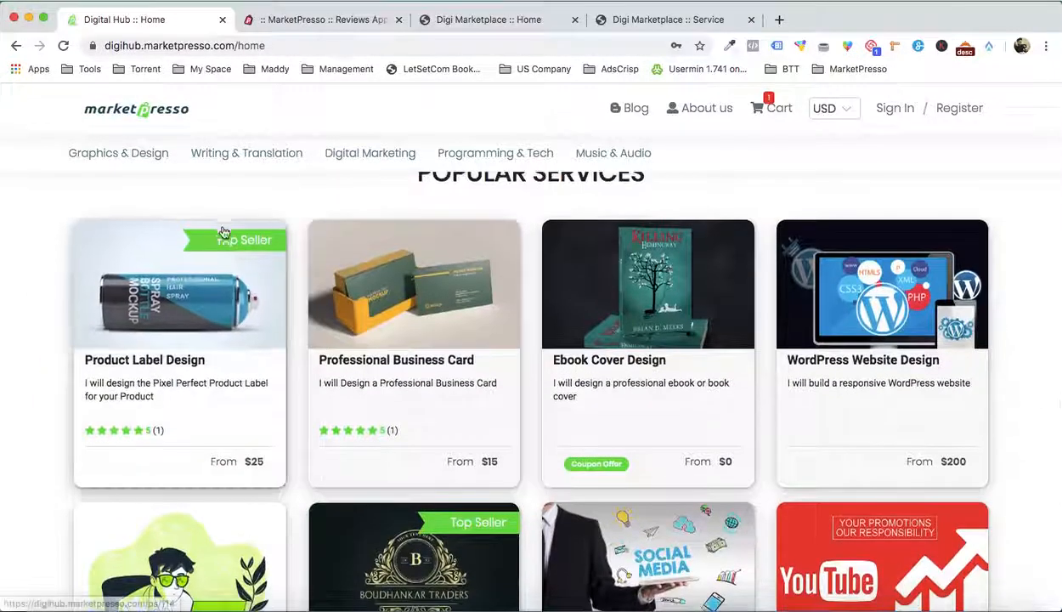
scroll(340, 357, "up", 1)
scroll(679, 340, "down", 4)
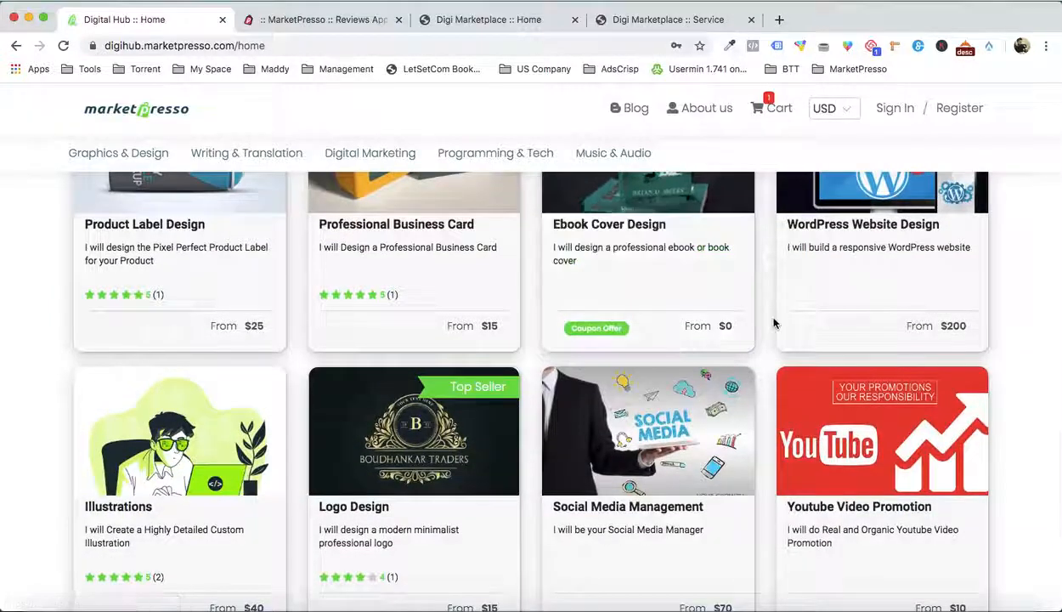
scroll(774, 323, "down", 8)
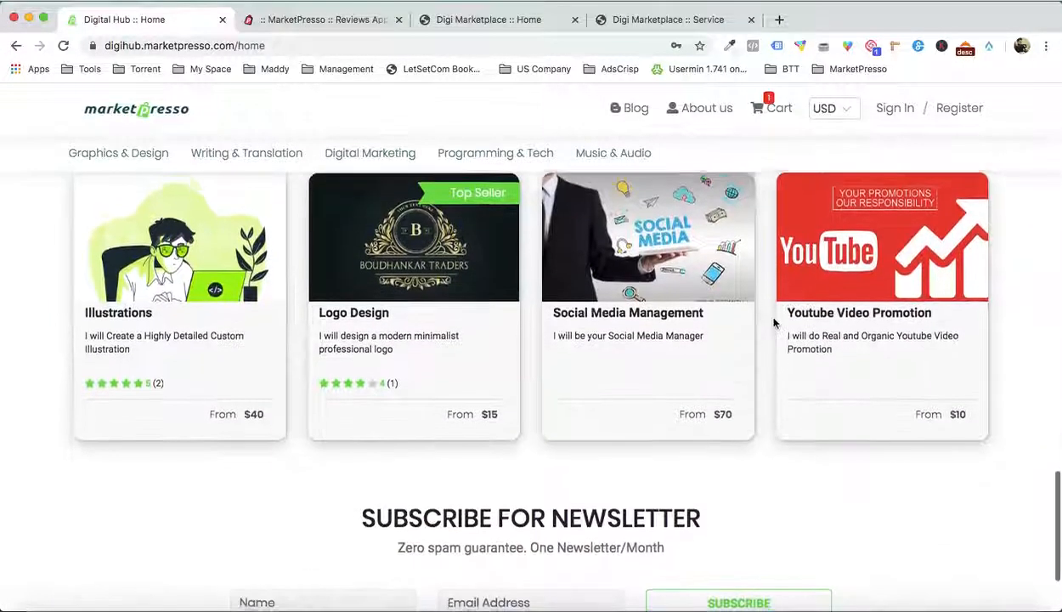
scroll(712, 351, "up", 15)
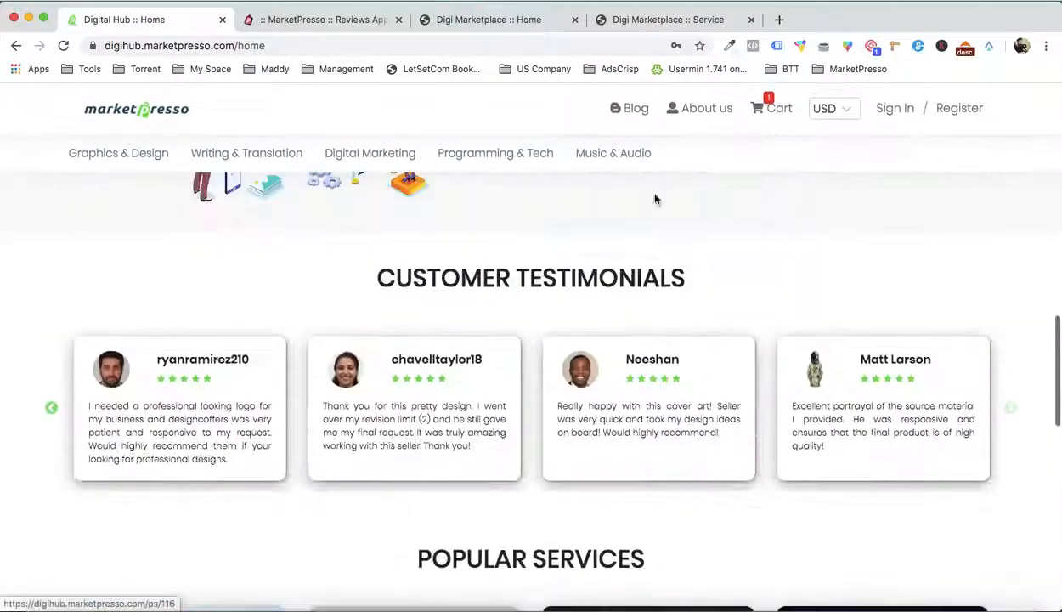
Open the blog list in MarketPresso and compare it with the Blog link on the Digital Hub storefront
left_click(353, 17)
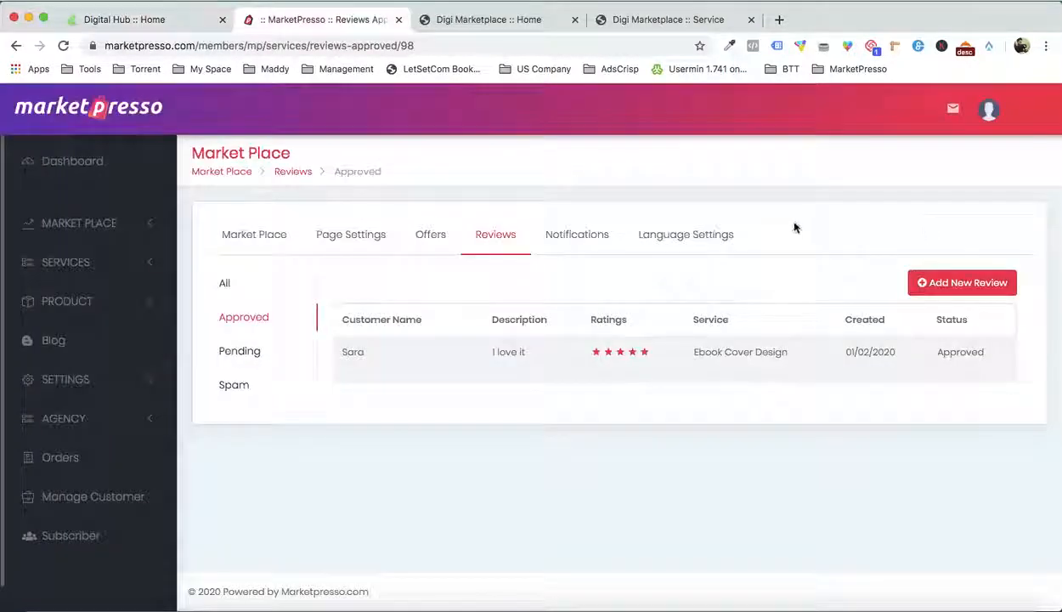
left_click(103, 336)
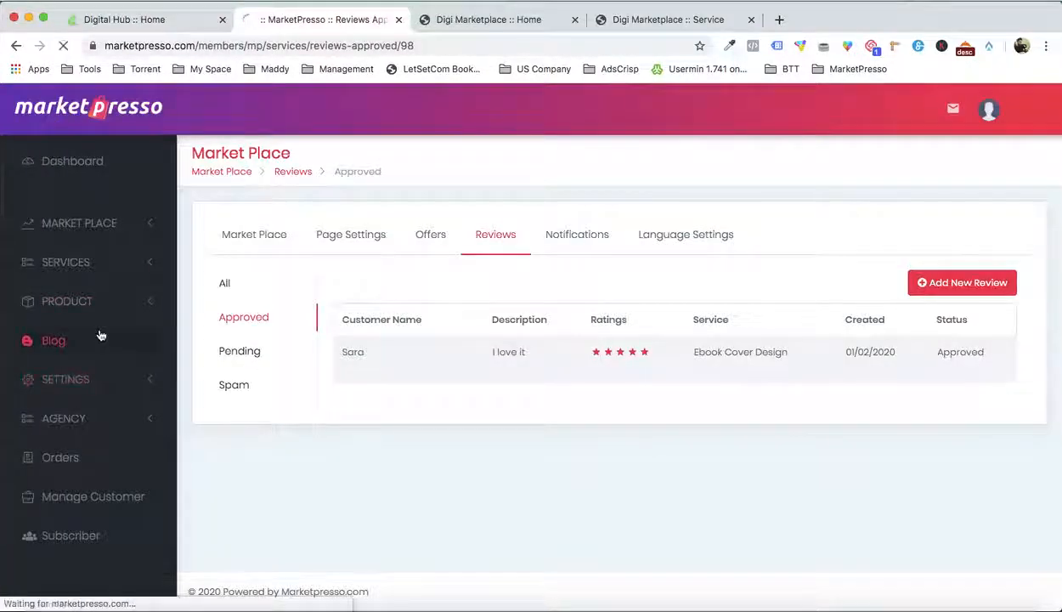
left_click(140, 20)
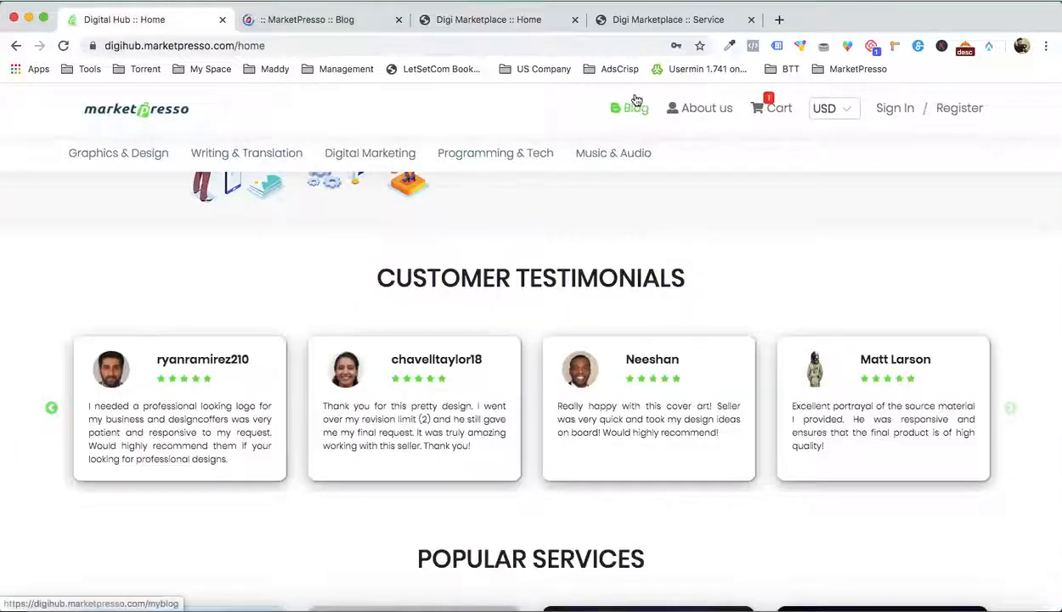
left_click(309, 20)
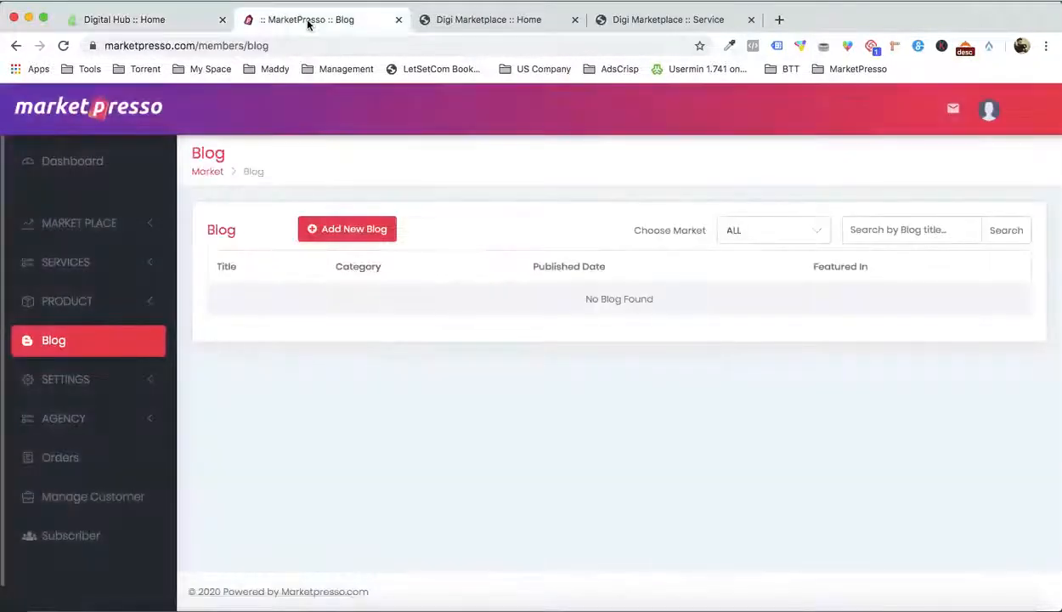
Open a new blog form, choose Digi Marketplace as its market place, examine the fields and close it without saving
left_click(356, 228)
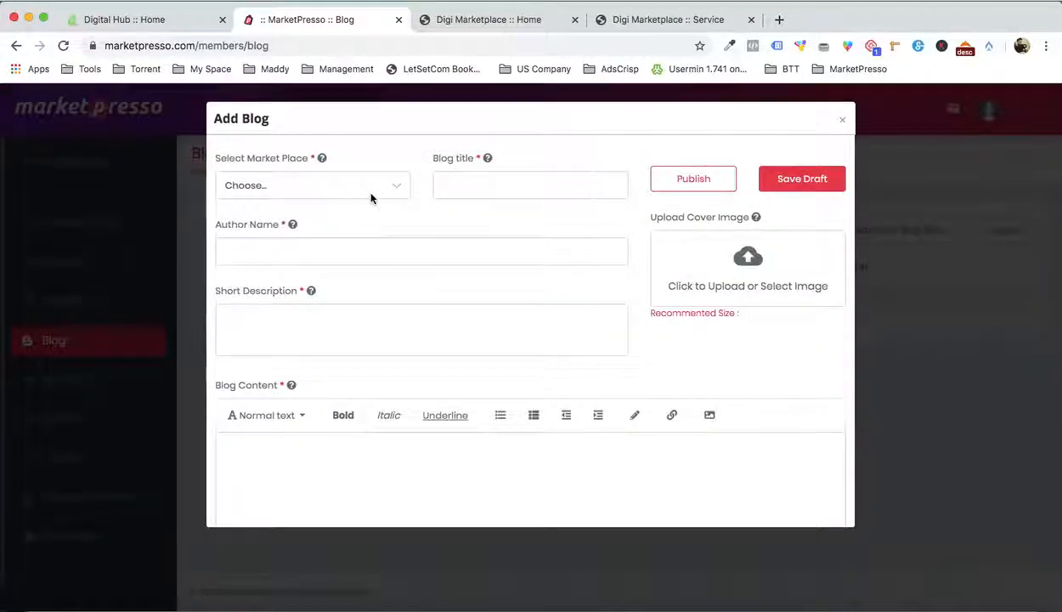
left_click(370, 195)
left_click(360, 222)
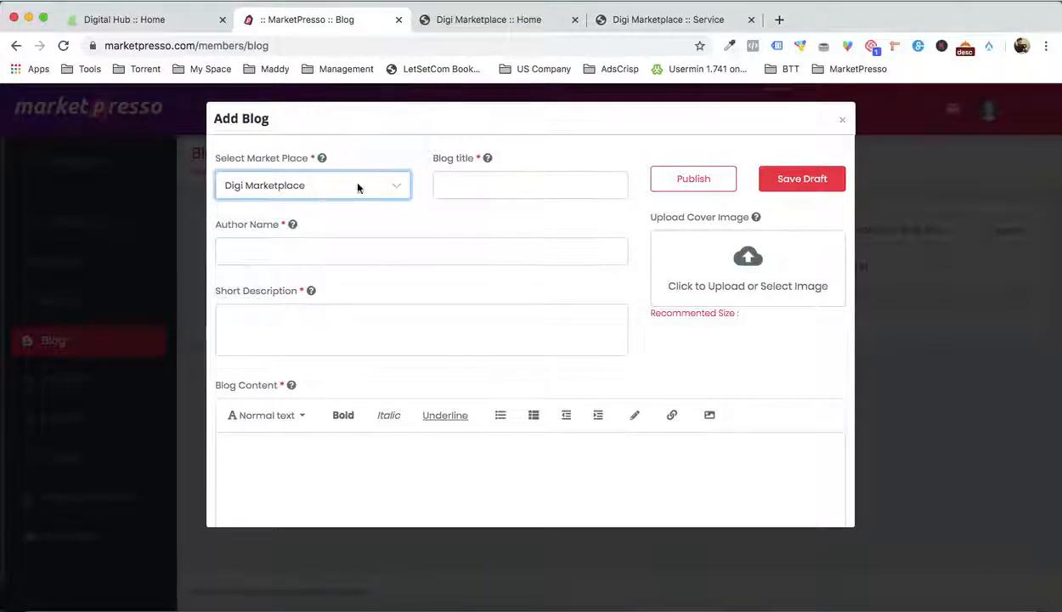
left_click(497, 195)
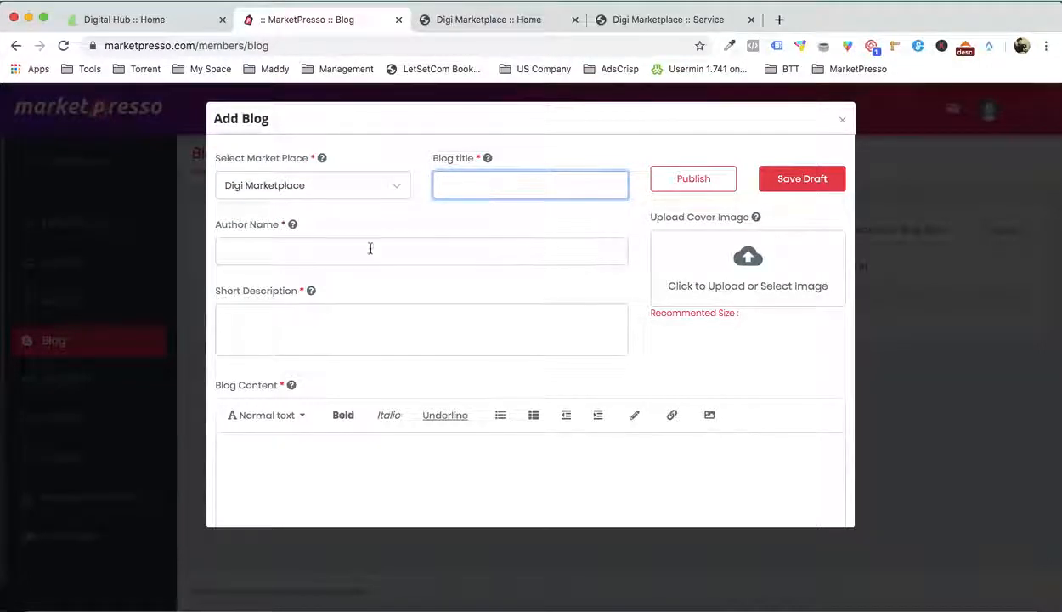
scroll(357, 260, "down", 2)
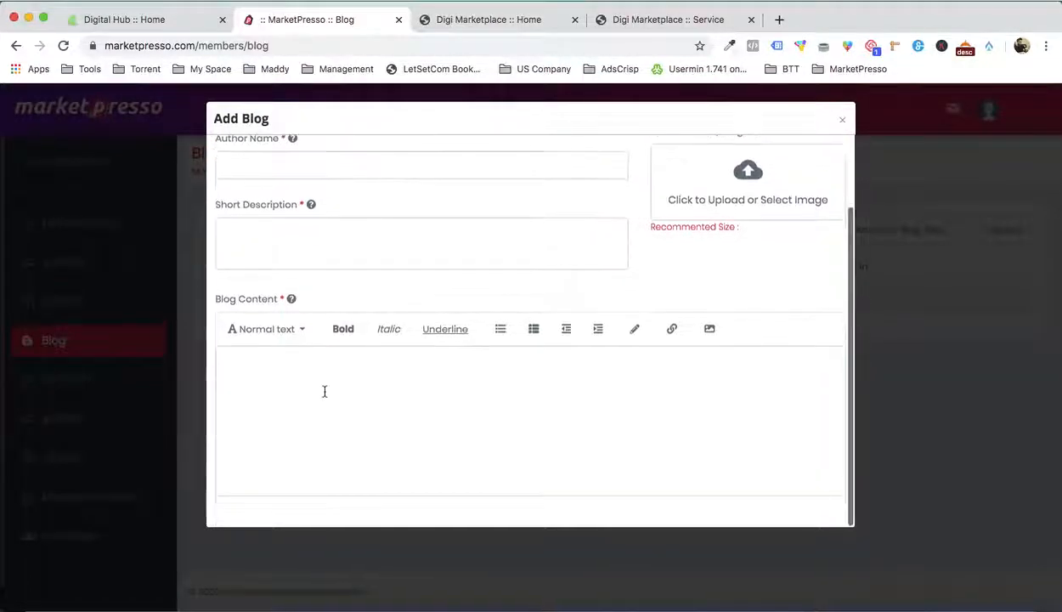
scroll(396, 408, "up", 2)
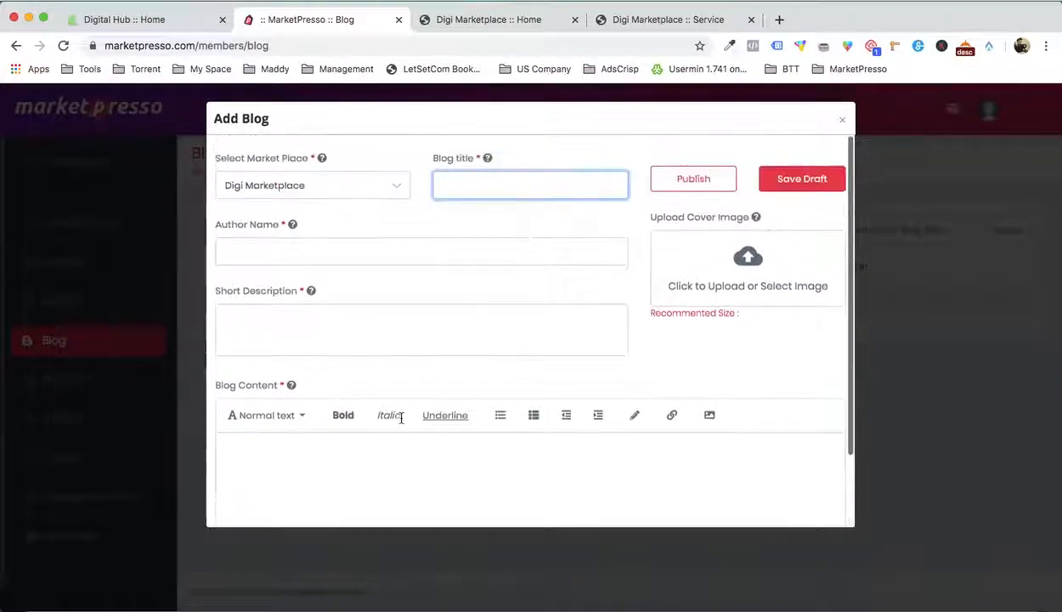
left_click(846, 123)
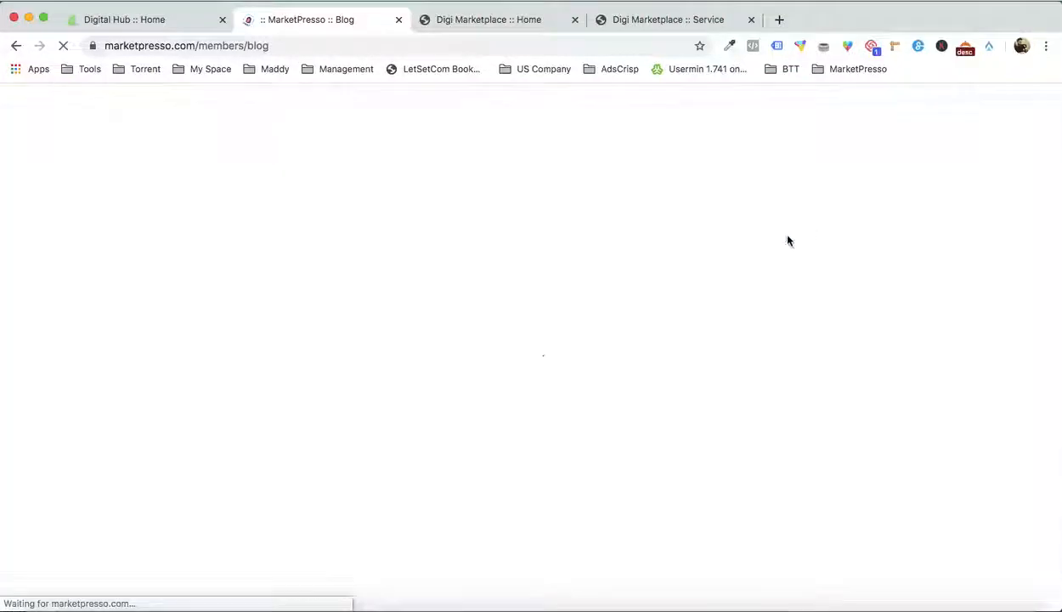
Close the storefront's Ebook Cover Design service page and return to the Digi Marketplace home page
left_click(514, 26)
left_click(668, 23)
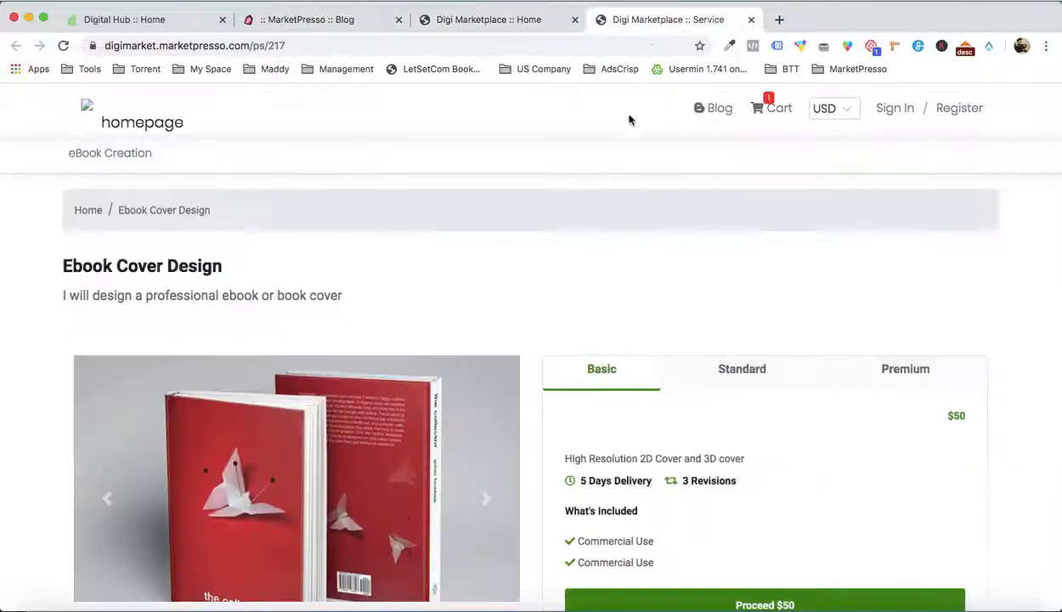
left_click(751, 19)
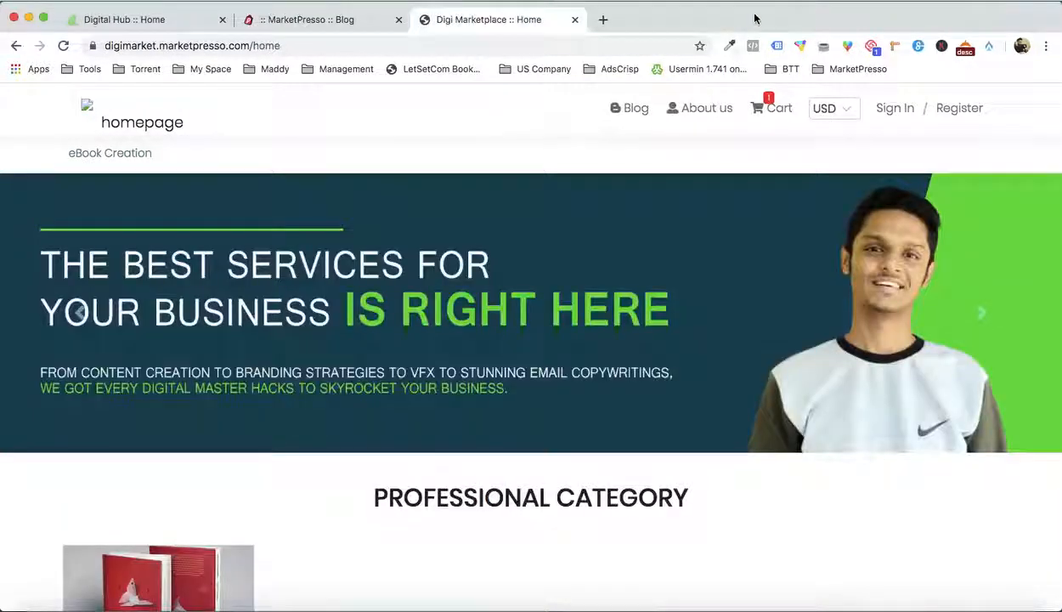
Review the finished Digi Marketplace home page from the logo and banner down to the customer testimonials
left_click(133, 106)
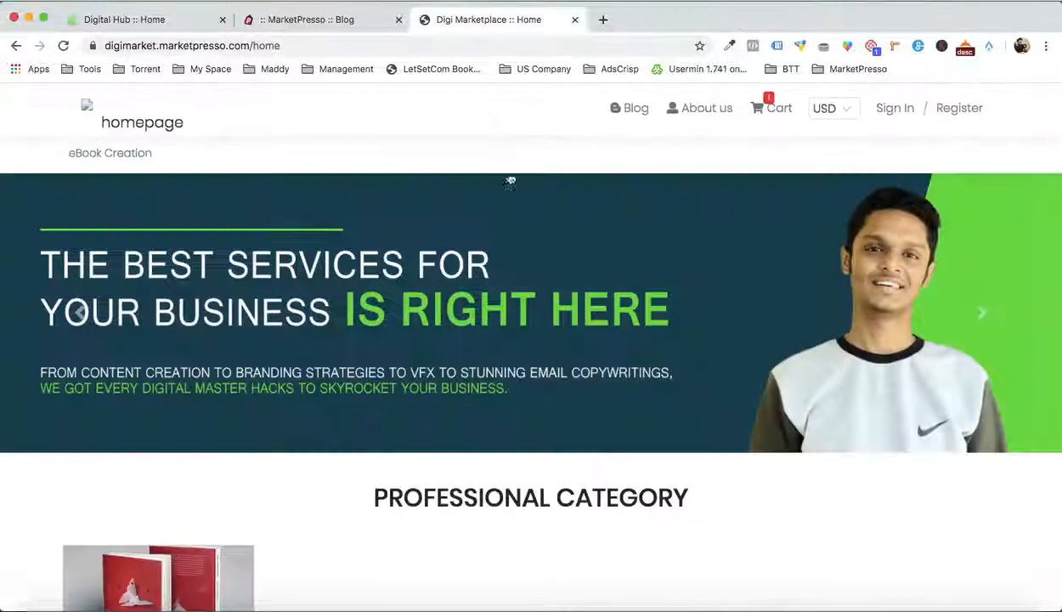
scroll(526, 280, "down", 4)
scroll(526, 279, "up", 4)
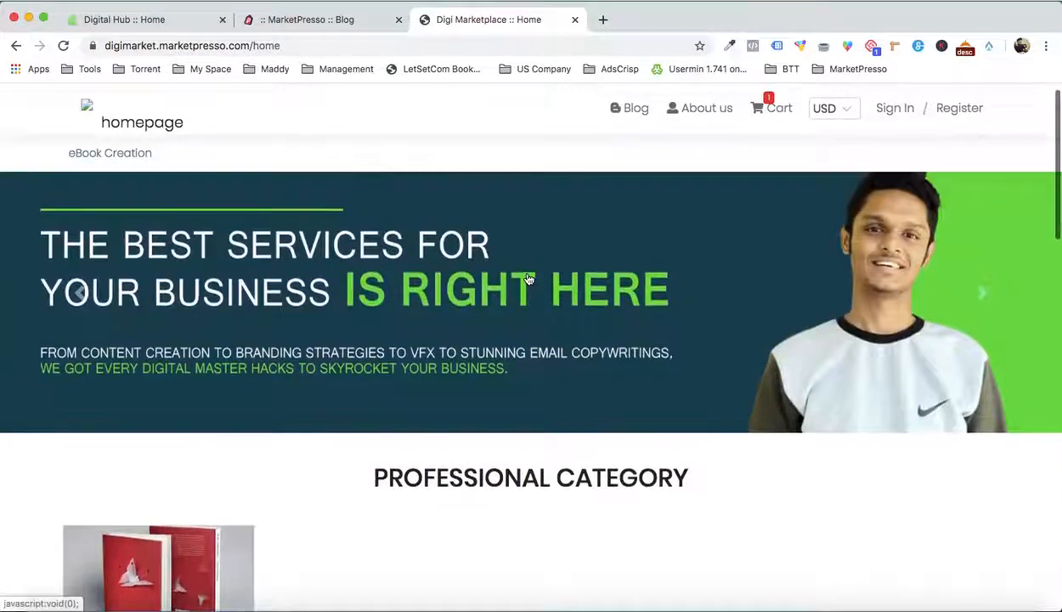
scroll(527, 278, "down", 8)
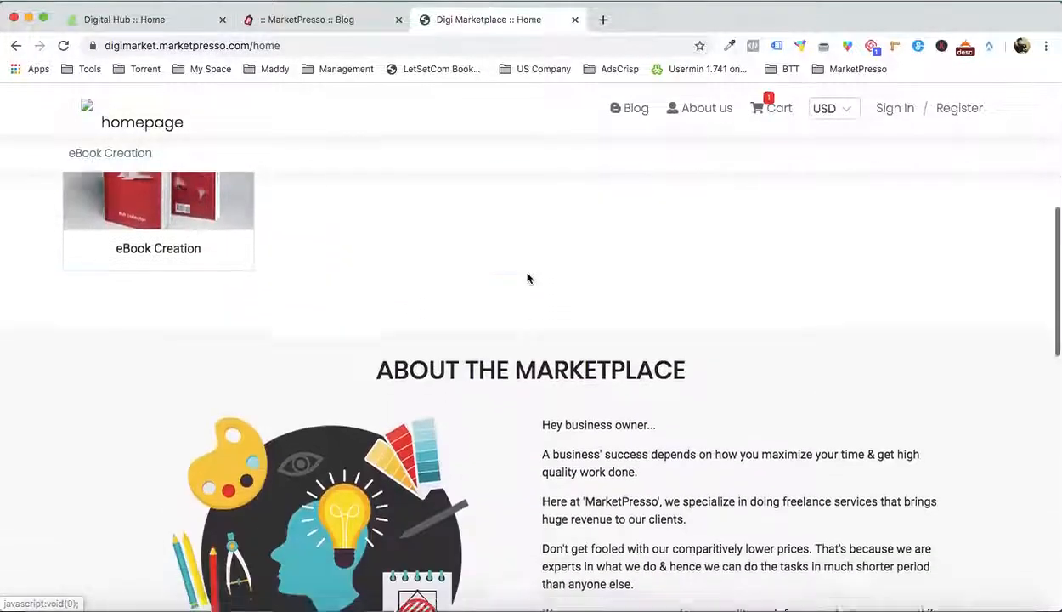
scroll(527, 279, "down", 7)
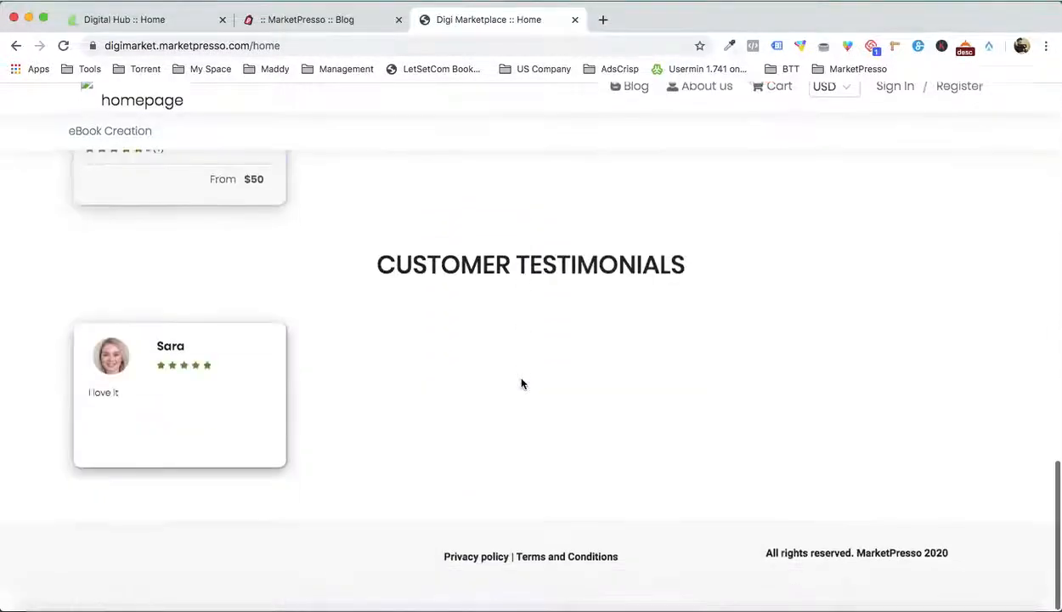
scroll(522, 383, "up", 12)
scroll(522, 383, "up", 3)
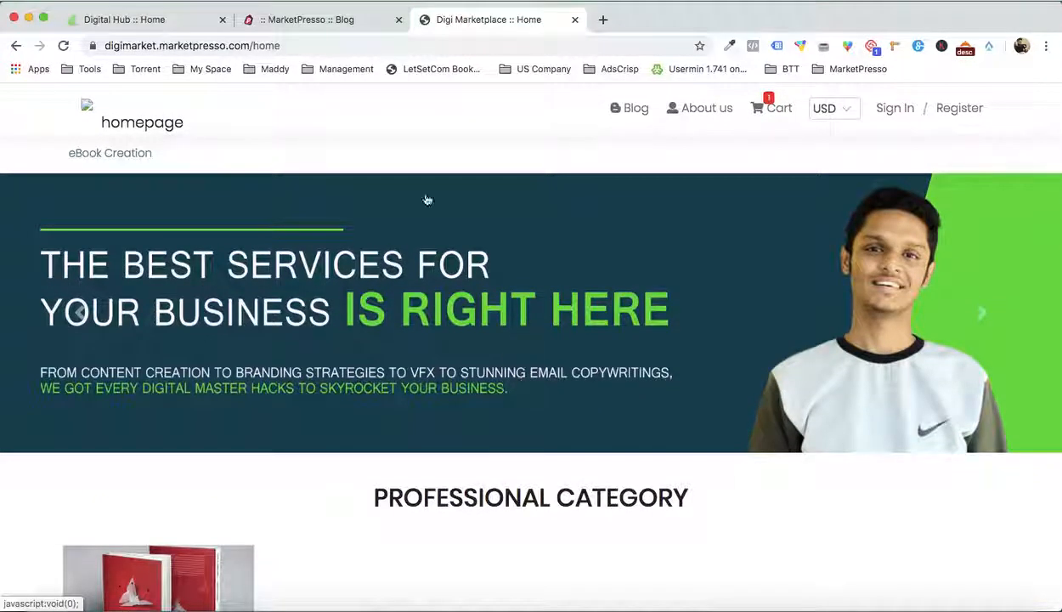
Switch to the Digital Hub storefront and review its home page from the popular services up to the main banner
left_click(158, 26)
scroll(396, 339, "up", 2)
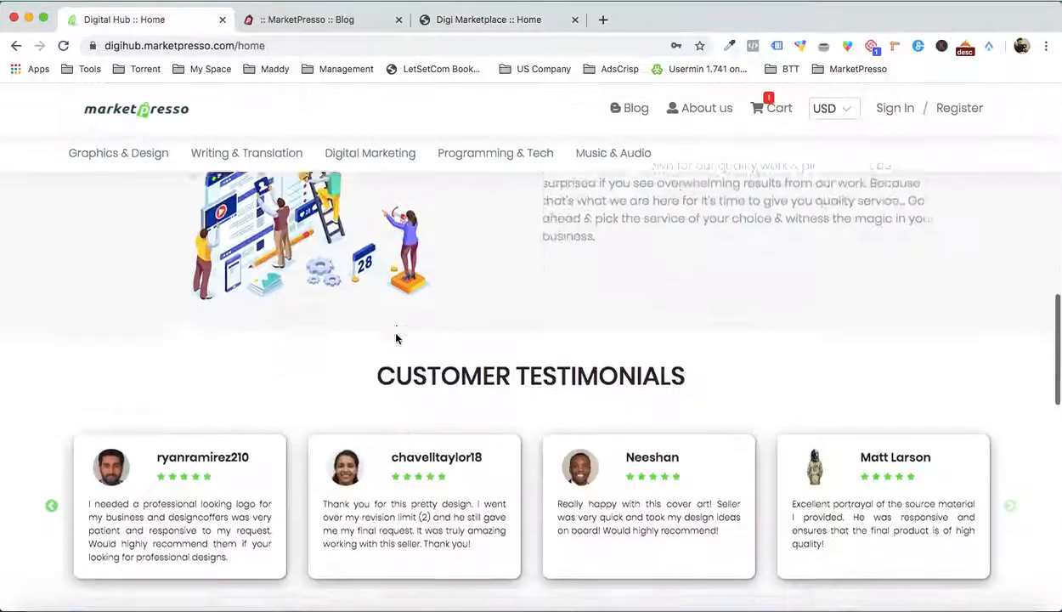
scroll(396, 340, "down", 10)
scroll(395, 339, "up", 10)
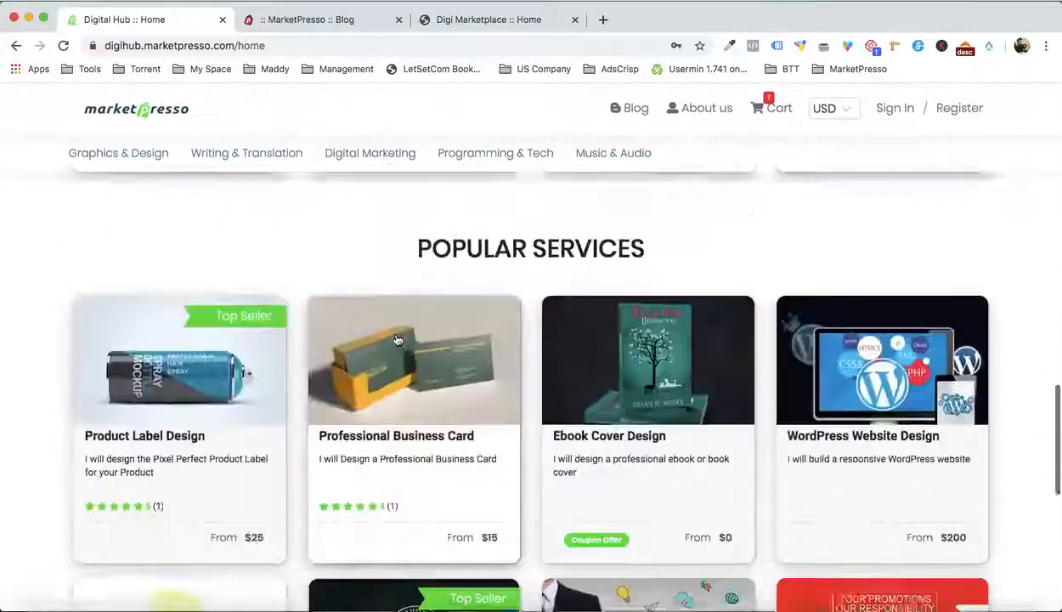
scroll(396, 339, "up", 6)
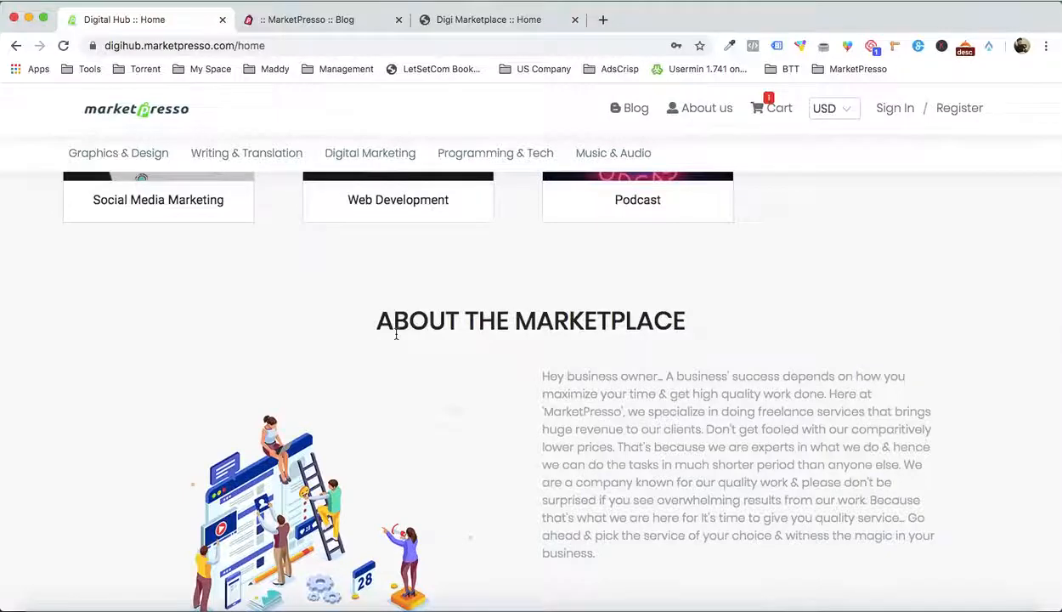
scroll(396, 335, "up", 5)
scroll(396, 338, "up", 3)
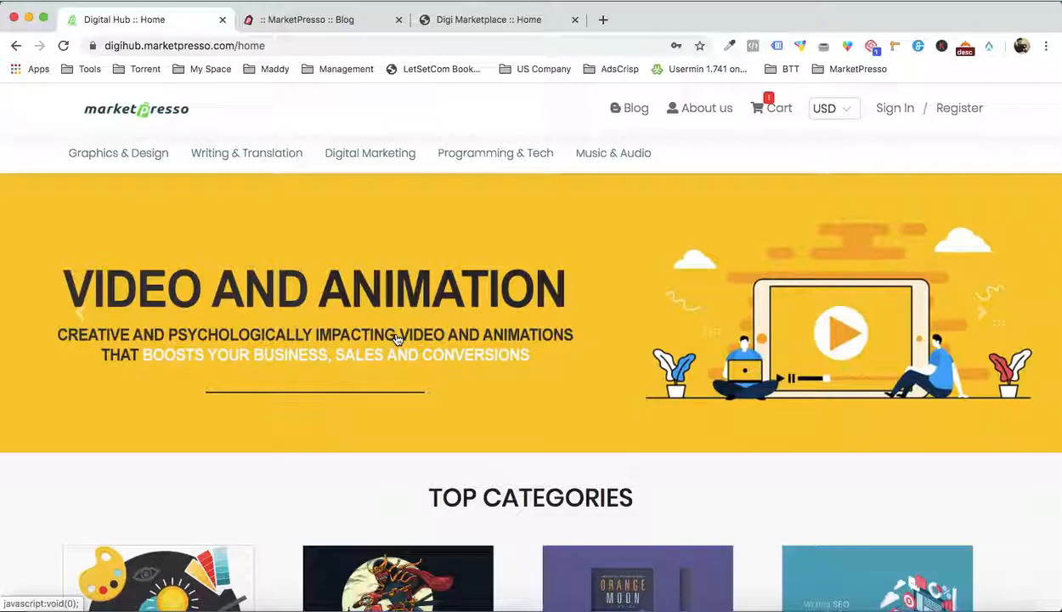
Examine the Digital Hub home page's banner, top categories, about section and customer testimonials as a finished marketplace example
scroll(552, 339, "down", 4)
scroll(552, 340, "up", 4)
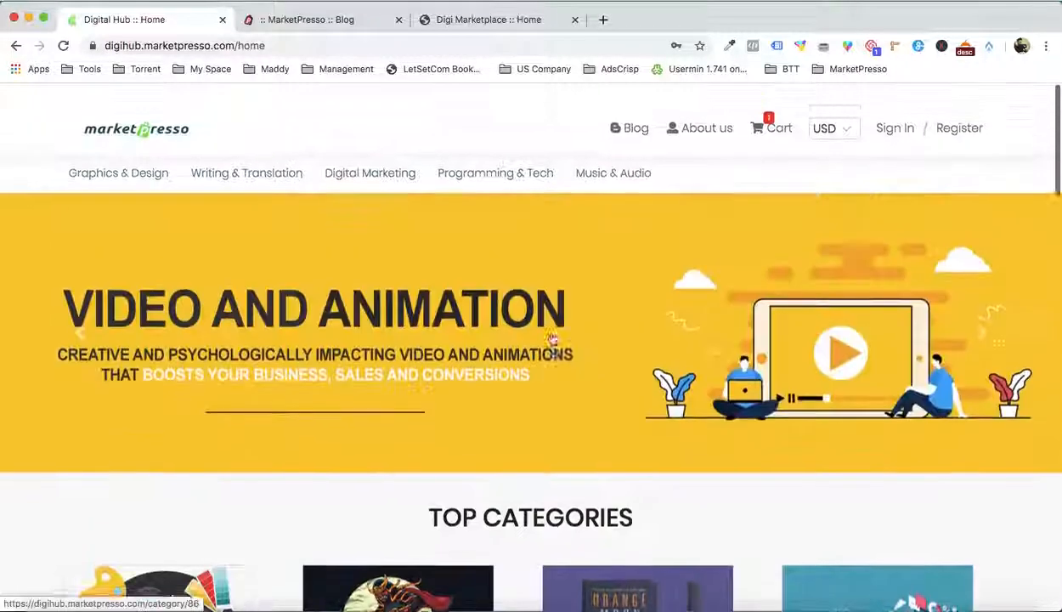
scroll(571, 327, "down", 4)
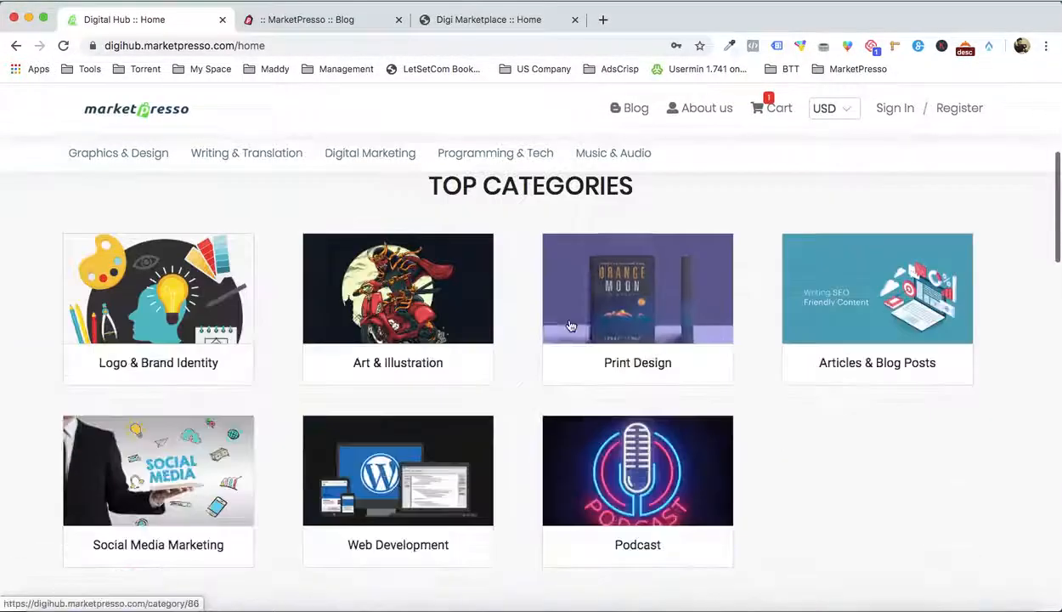
scroll(932, 429, "down", 10)
scroll(934, 429, "down", 10)
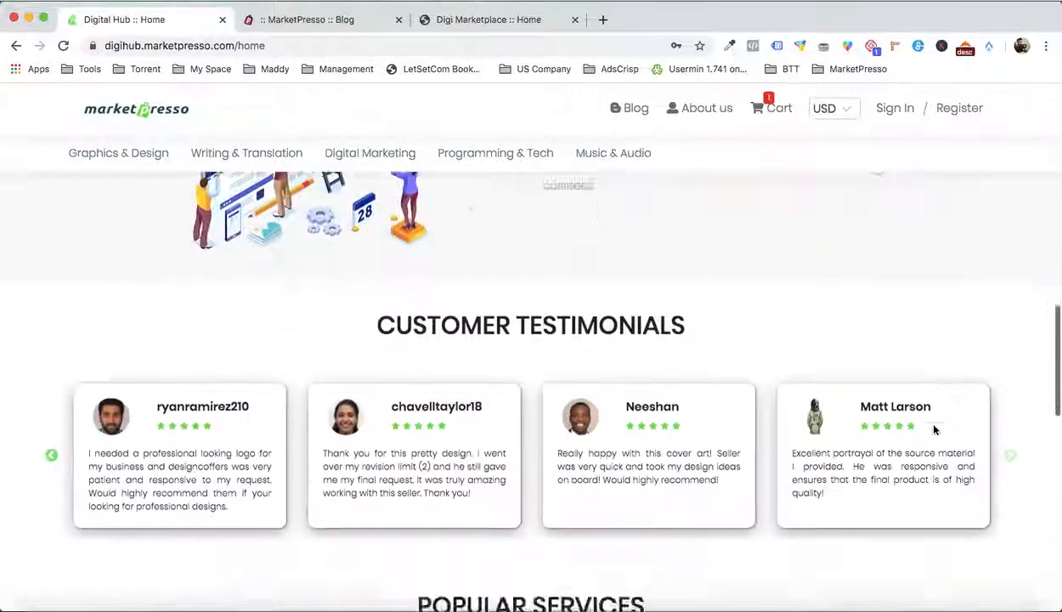
scroll(934, 429, "up", 15)
scroll(932, 429, "up", 10)
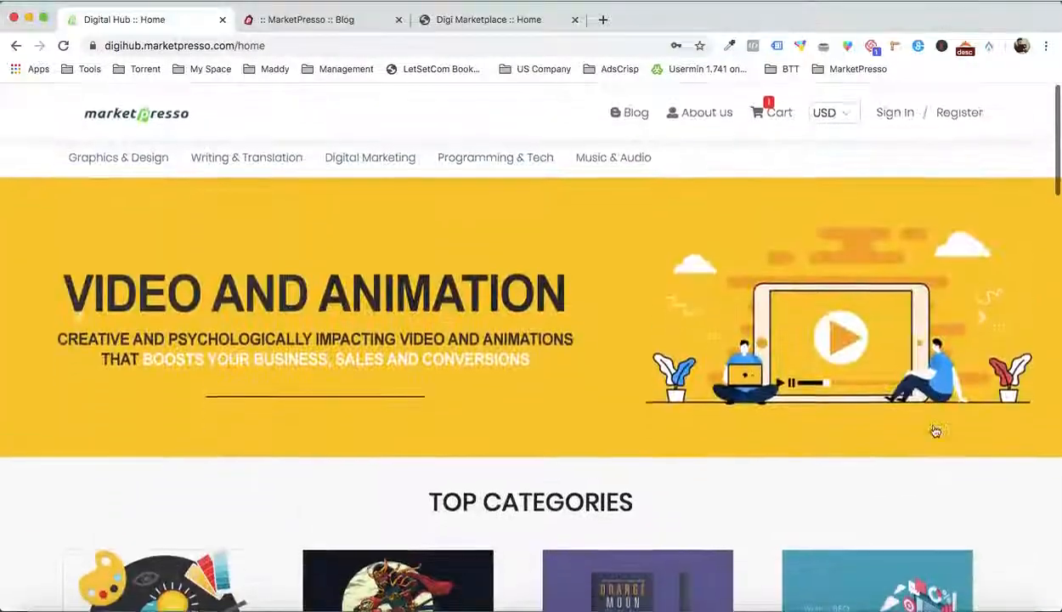
scroll(308, 284, "down", 10)
scroll(313, 287, "up", 10)
scroll(498, 375, "down", 5)
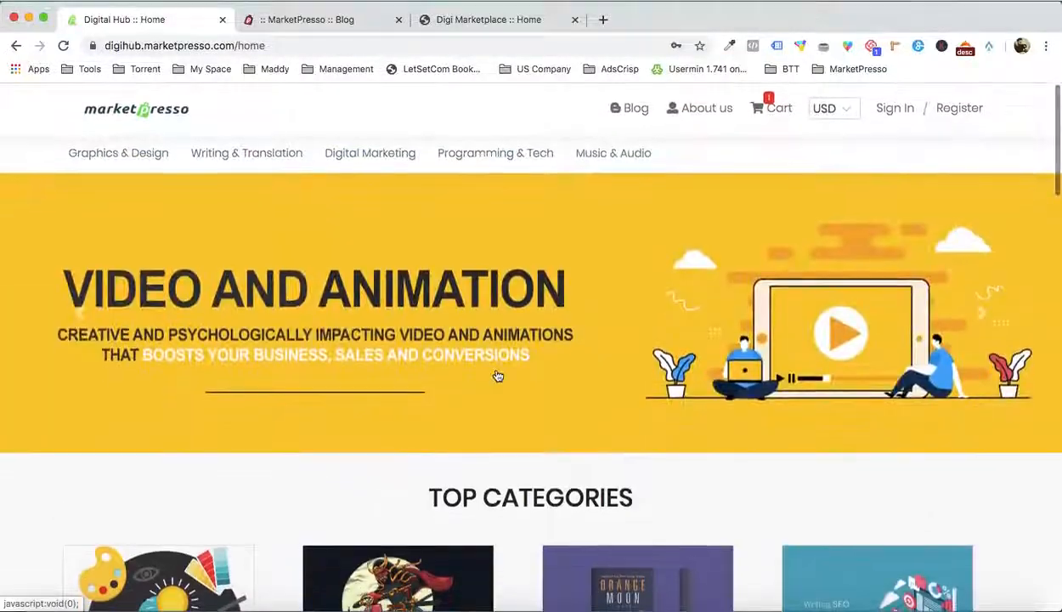
scroll(498, 375, "up", 5)
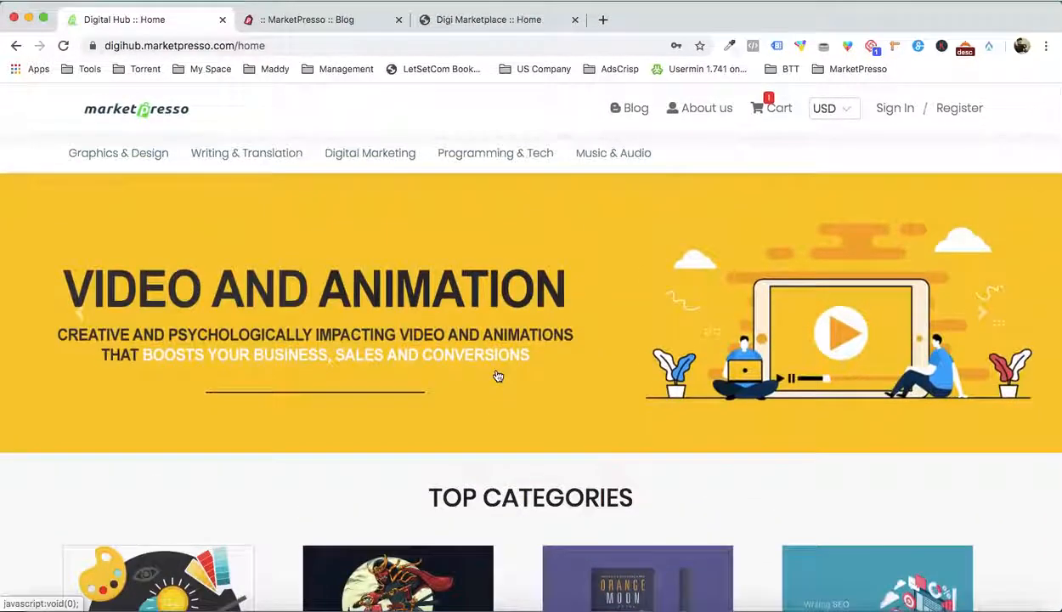